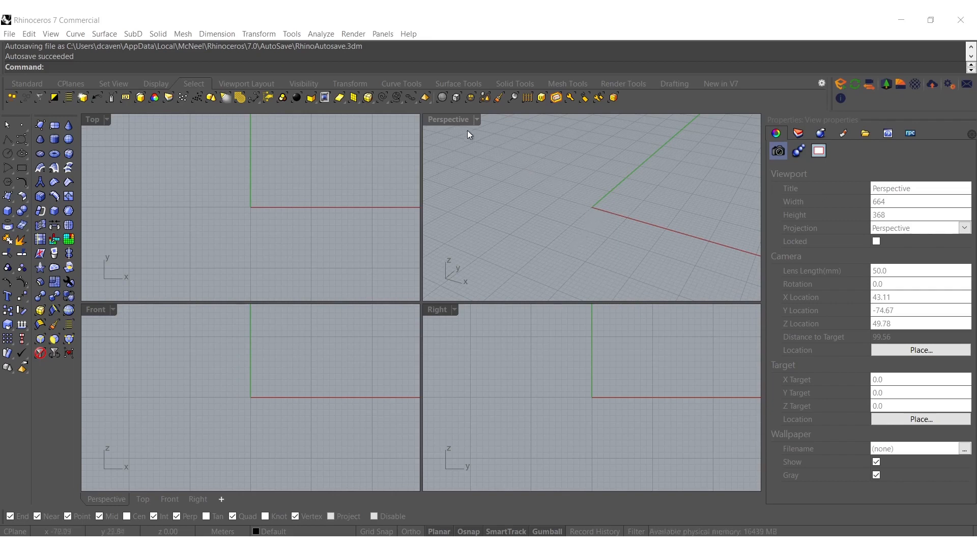
# Maximize the Perspective viewport
pyautogui.doubleClick(441, 119)
pyautogui.keyDown('shift'); pyautogui.moveTo(447, 291); pyautogui.dragTo(365, 294, button='right'); pyautogui.keyUp('shift')
pyautogui.moveTo(365, 294); pyautogui.dragTo(473, 304, button='right')
pyautogui.scroll(-8, 444, 295)
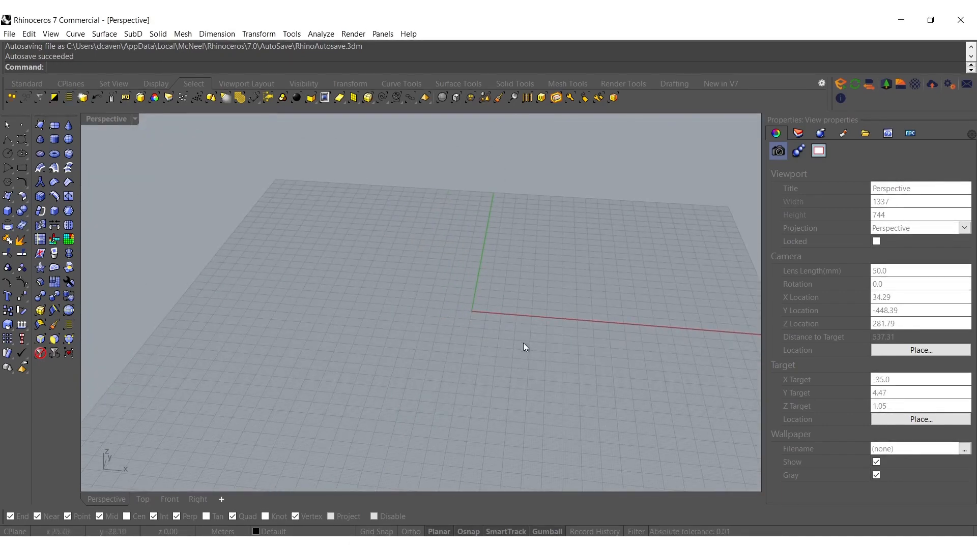
# Draw a closed, irregular star-shaped control point curve of degree 3 on the ground plane, ending at its start point
pyautogui.click(22, 140)
pyautogui.scroll(3, 475, 281)
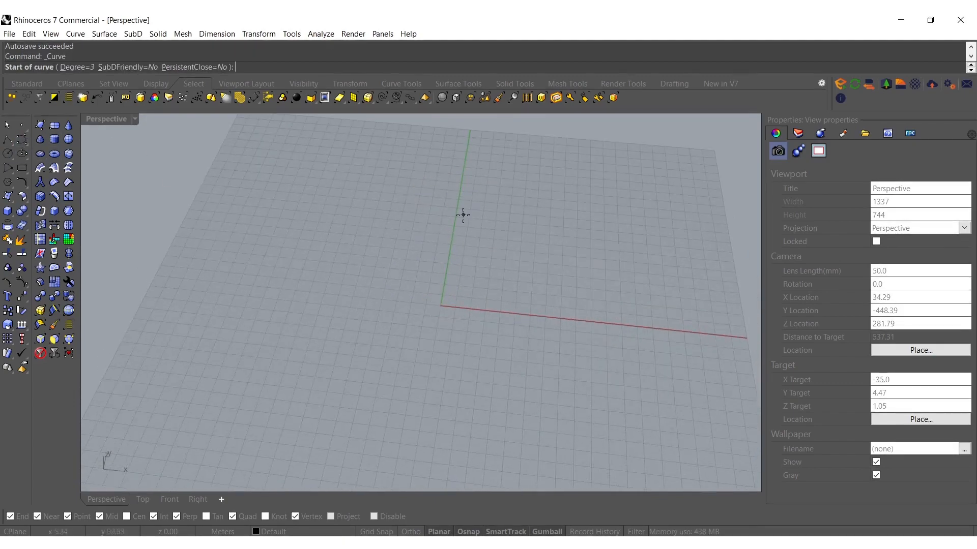
pyautogui.click(445, 157)
pyautogui.click(444, 173)
pyautogui.click(395, 197)
pyautogui.click(273, 235)
pyautogui.click(274, 252)
pyautogui.click(309, 267)
pyautogui.click(332, 282)
pyautogui.click(268, 344)
pyautogui.click(199, 415)
pyautogui.click(213, 456)
pyautogui.keyDown('shift'); pyautogui.moveTo(292, 467); pyautogui.dragTo(255, 350, button='right'); pyautogui.keyUp('shift')
pyautogui.click(308, 268)
pyautogui.click(336, 293)
pyautogui.click(356, 362)
pyautogui.click(395, 424)
pyautogui.click(426, 421)
pyautogui.click(437, 343)
pyautogui.click(440, 231)
pyautogui.click(443, 209)
pyautogui.keyDown('shift'); pyautogui.moveTo(484, 192); pyautogui.dragTo(426, 334, button='right'); pyautogui.keyUp('shift')
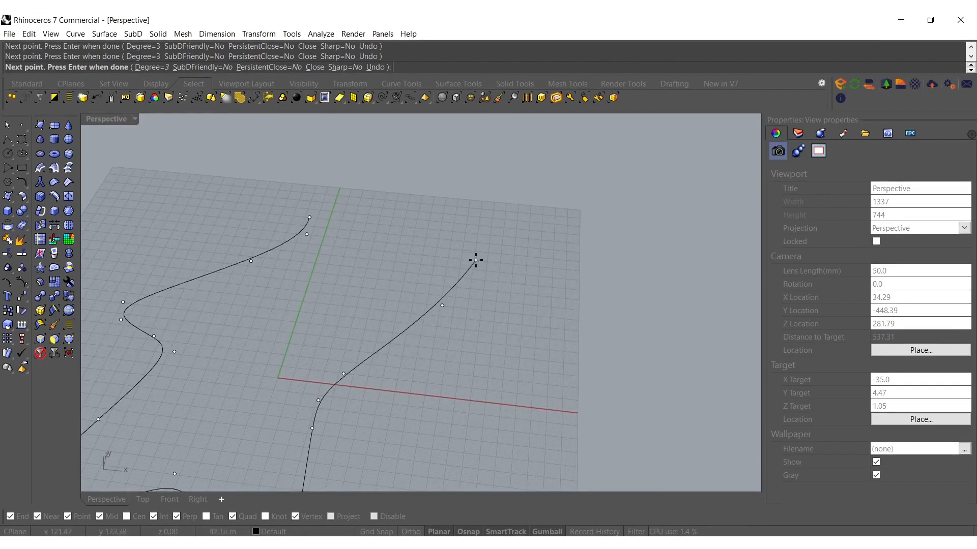
pyautogui.click(421, 260)
pyautogui.click(361, 267)
pyautogui.click(349, 237)
pyautogui.click(350, 210)
pyautogui.click(337, 196)
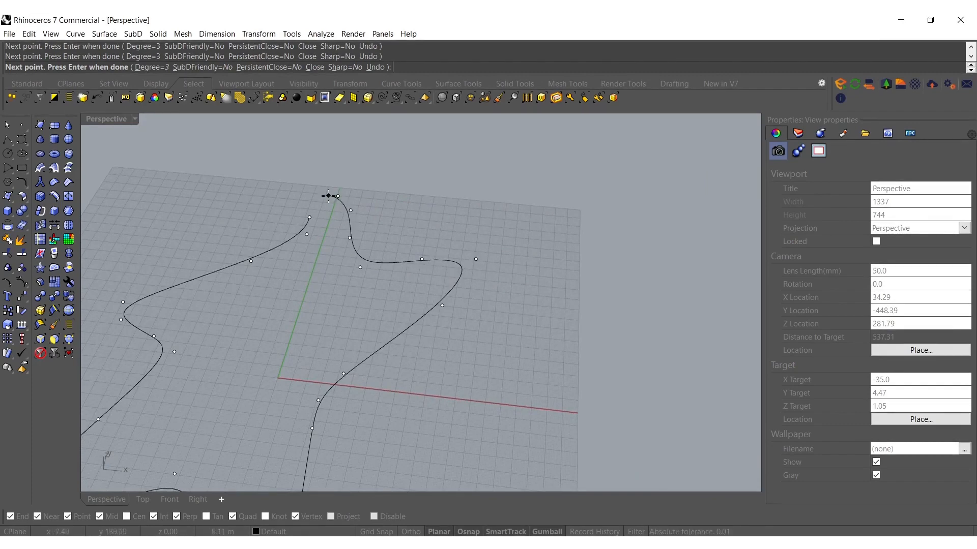
pyautogui.click(309, 218)
pyautogui.scroll(-6, 313, 222)
pyautogui.keyDown('shift'); pyautogui.moveTo(326, 307); pyautogui.dragTo(371, 259, button='right'); pyautogui.keyUp('shift')
pyautogui.moveTo(319, 277); pyautogui.dragTo(341, 358, button='right')
# Draw a straight two-point curve across the star outline, from the front notch to the opposite notch
pyautogui.click(338, 359)
pyautogui.rightClick(335, 355)
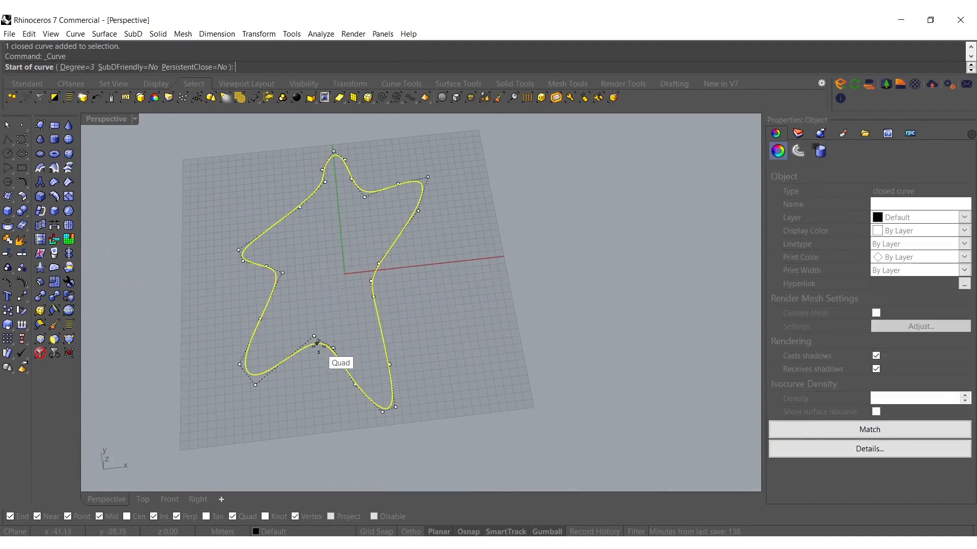
pyautogui.click(317, 343)
pyautogui.scroll(4, 326, 211)
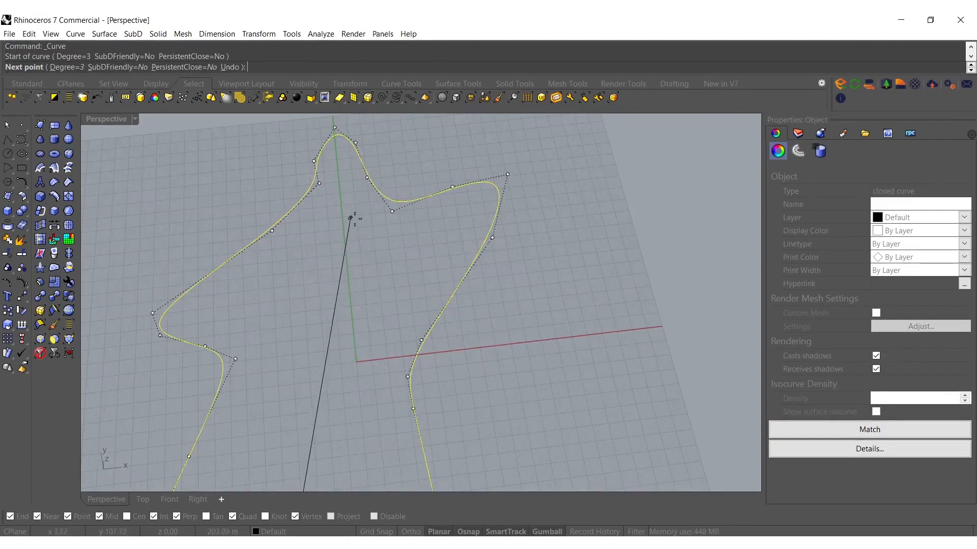
pyautogui.click(383, 187)
pyautogui.rightClick(380, 187)
# Split the closed star curve into two halves with the straight dividing curve as the cutting object
pyautogui.scroll(-4, 381, 187)
pyautogui.keyDown('shift'); pyautogui.moveTo(385, 246); pyautogui.dragTo(390, 201, button='right'); pyautogui.keyUp('shift')
pyautogui.moveTo(387, 273); pyautogui.dragTo(436, 207, button='right')
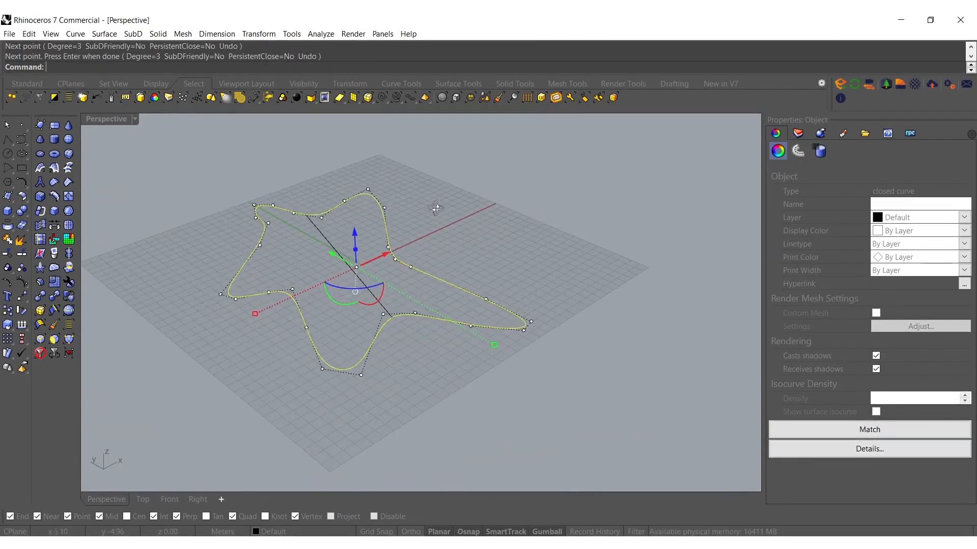
pyautogui.click(394, 304)
pyautogui.click(412, 314)
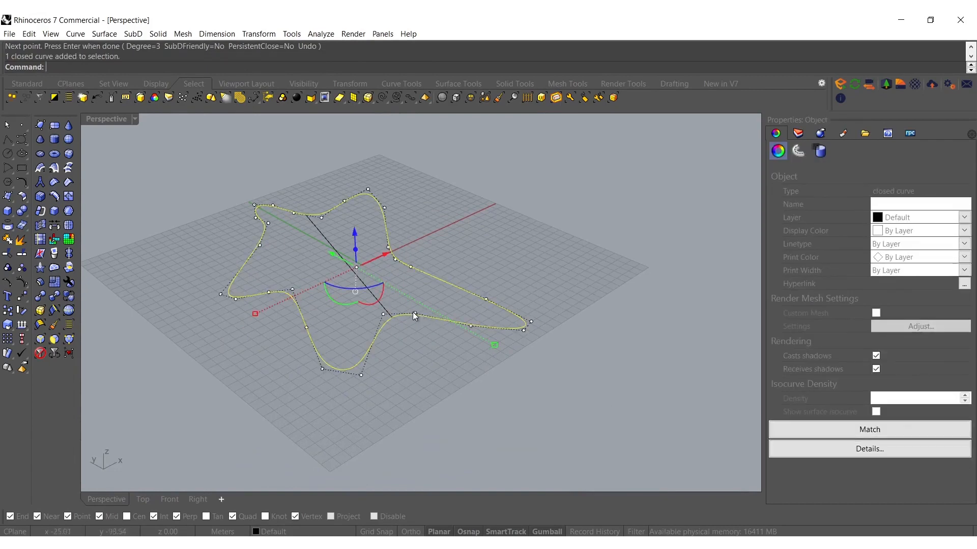
pyautogui.hotkey('ctrl', 'shift', 's')
pyautogui.click(370, 296)
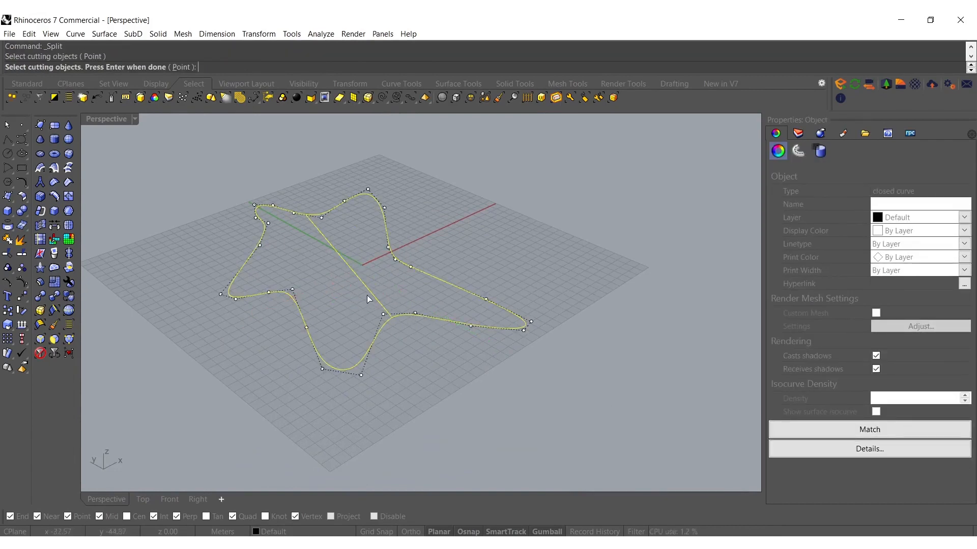
pyautogui.rightClick(353, 269)
# Select all control points of both halves of the split star curve
pyautogui.keyDown('shift'); pyautogui.moveTo(348, 264); pyautogui.dragTo(358, 310, button='right'); pyautogui.keyUp('shift')
pyautogui.moveTo(402, 285); pyautogui.dragTo(373, 281, button='right')
pyautogui.click(387, 282)
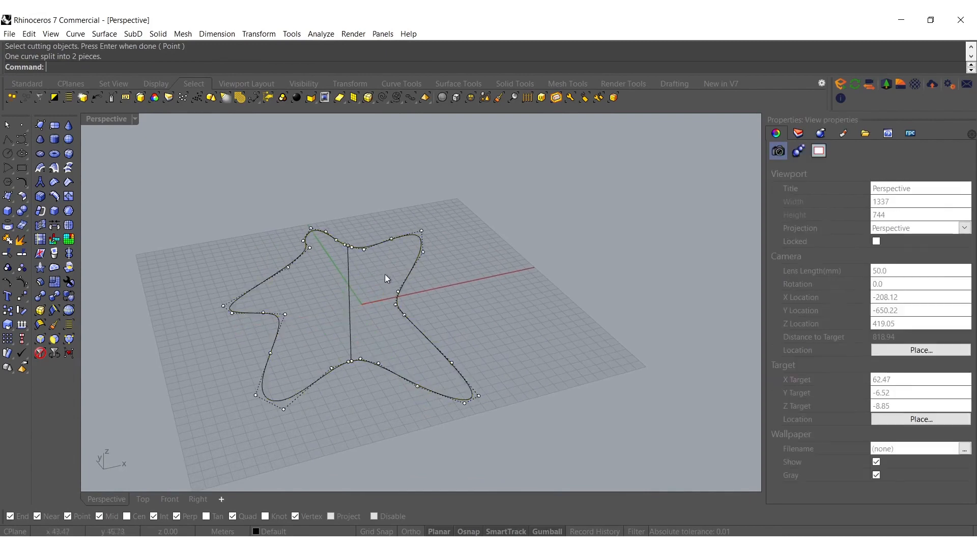
pyautogui.click(399, 310)
pyautogui.moveTo(379, 203); pyautogui.dragTo(532, 395)
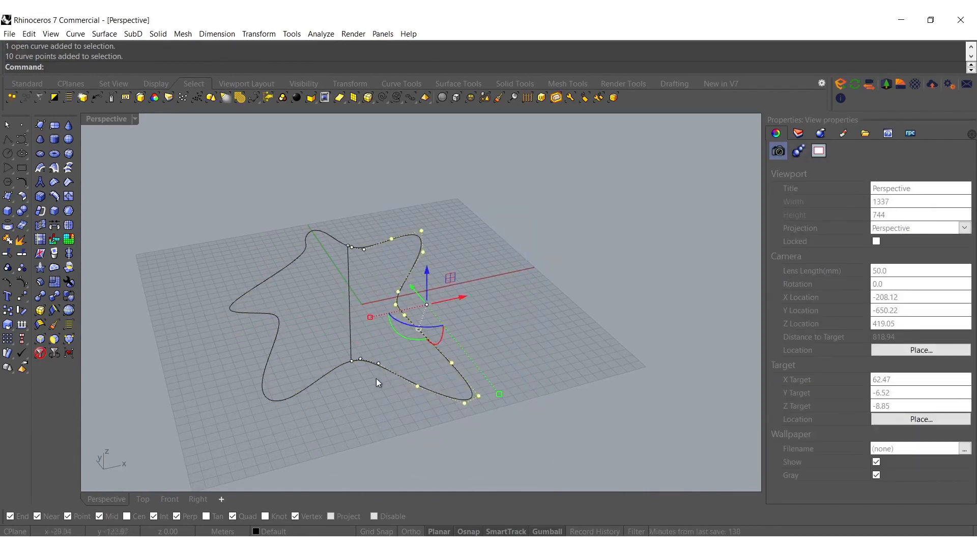
pyautogui.keyDown('shift'); pyautogui.click(264, 316); pyautogui.keyUp('shift')
pyautogui.keyDown('shift'); pyautogui.moveTo(149, 208); pyautogui.dragTo(309, 432); pyautogui.keyUp('shift')
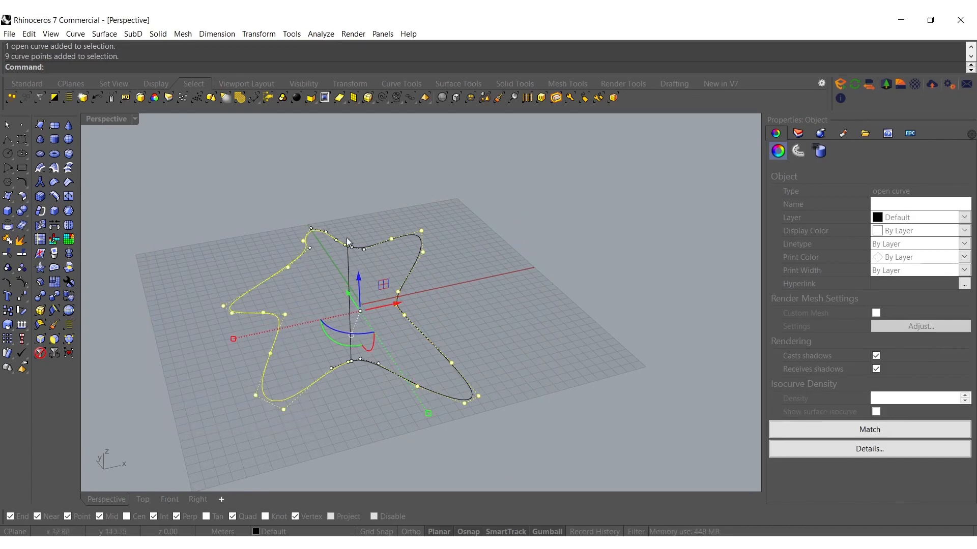
pyautogui.keyDown('shift'); pyautogui.moveTo(338, 233); pyautogui.dragTo(414, 260); pyautogui.keyUp('shift')
pyautogui.keyDown('shift'); pyautogui.moveTo(206, 354); pyautogui.dragTo(528, 425); pyautogui.keyUp('shift')
pyautogui.moveTo(356, 269)
pyautogui.mouseDown()
pyautogui.moveTo(356, 258)
pyautogui.moveTo(356, 270)
pyautogui.mouseUp()
# Remove the end points at the dividing curve from the selection and raise the remaining control points slightly in Z
pyautogui.scroll(6, 354, 326)
pyautogui.scroll(6, 337, 401)
pyautogui.scroll(-2, 314, 348)
pyautogui.keyDown('shift'); pyautogui.moveTo(274, 395); pyautogui.dragTo(288, 351, button='right'); pyautogui.keyUp('shift')
pyautogui.keyDown('ctrl'); pyautogui.moveTo(272, 439); pyautogui.dragTo(267, 442); pyautogui.keyUp('ctrl')
pyautogui.moveTo(268, 441); pyautogui.dragTo(283, 240, button='right')
pyautogui.keyDown('ctrl'); pyautogui.moveTo(303, 252); pyautogui.dragTo(302, 253); pyautogui.keyUp('ctrl')
pyautogui.moveTo(302, 253); pyautogui.dragTo(362, 340, button='right')
pyautogui.moveTo(351, 334); pyautogui.dragTo(355, 320)
pyautogui.press('Escape')
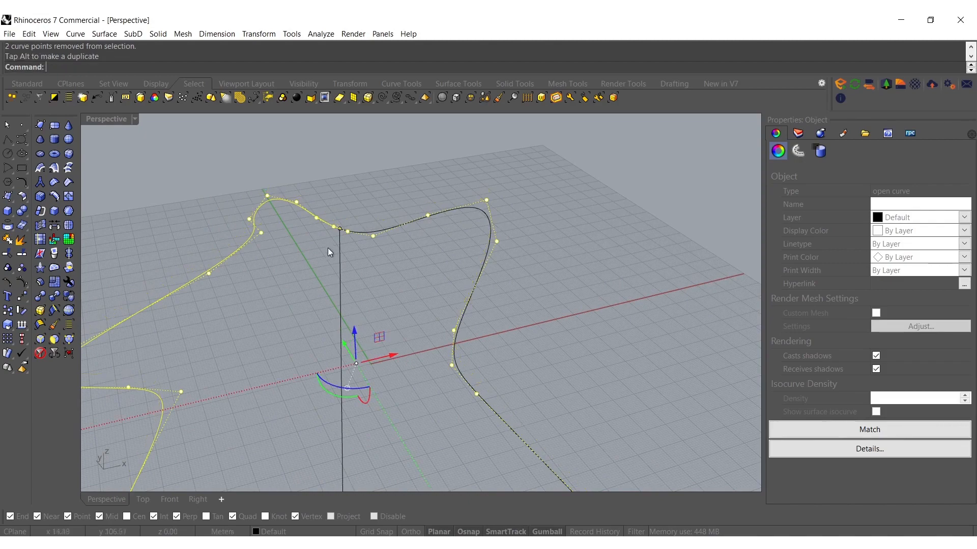
pyautogui.keyDown('ctrl'); pyautogui.click(327, 225); pyautogui.keyUp('ctrl')
pyautogui.moveTo(355, 332); pyautogui.dragTo(357, 318)
pyautogui.scroll(-4, 384, 276)
pyautogui.moveTo(385, 277); pyautogui.dragTo(387, 300, button='right')
pyautogui.click(385, 333)
pyautogui.press('Escape')
# Rebuild the straight dividing curve with a point count of 4 and degree 3, deleting the input
pyautogui.moveTo(384, 336); pyautogui.dragTo(393, 372, button='right')
pyautogui.click(358, 362)
pyautogui.write('Reb')
pyautogui.press('Return')
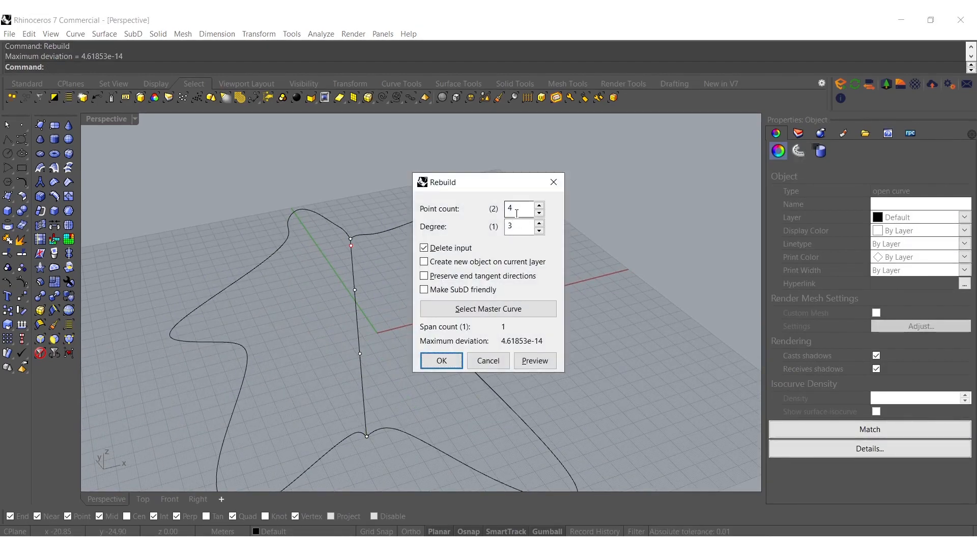
pyautogui.click(441, 360)
# Lower the two middle control points of the rebuilt dividing curve so that it sags
pyautogui.moveTo(306, 261); pyautogui.dragTo(401, 372)
pyautogui.moveTo(402, 371); pyautogui.dragTo(383, 294, button='right')
pyautogui.moveTo(370, 289); pyautogui.dragTo(374, 311)
pyautogui.moveTo(365, 246); pyautogui.dragTo(448, 339, button='right')
pyautogui.press('Escape')
# Move both star halves slightly outward along X to leave gaps beside the dividing curve
pyautogui.click(343, 262)
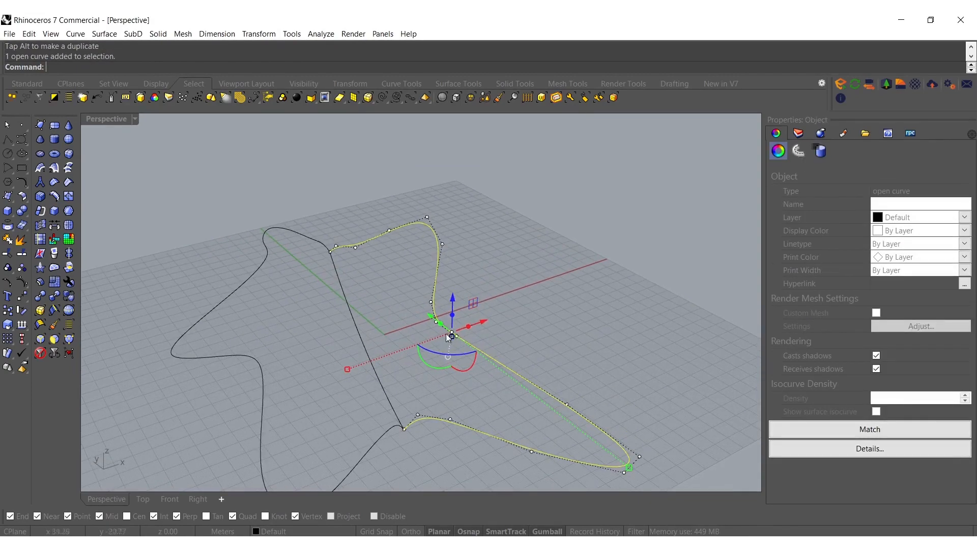
pyautogui.moveTo(489, 324); pyautogui.dragTo(496, 320)
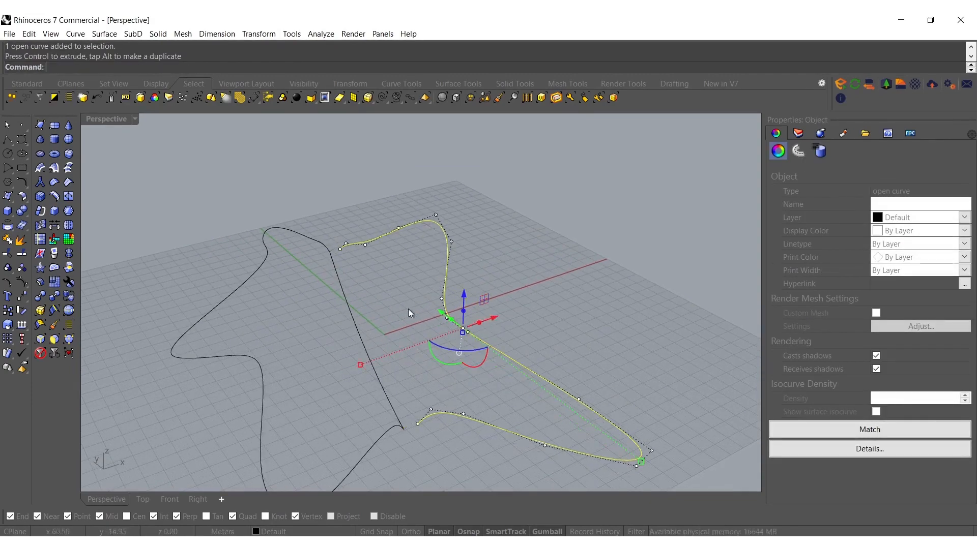
pyautogui.click(317, 240)
pyautogui.moveTo(325, 322); pyautogui.dragTo(319, 330)
# Smooth all three curves in X, Y and Z with fixed boundaries, a factor of about 0.0129 and 51 steps
pyautogui.click(448, 454)
pyautogui.moveTo(448, 453); pyautogui.dragTo(365, 401)
pyautogui.write('Smooth')
pyautogui.press('Return')
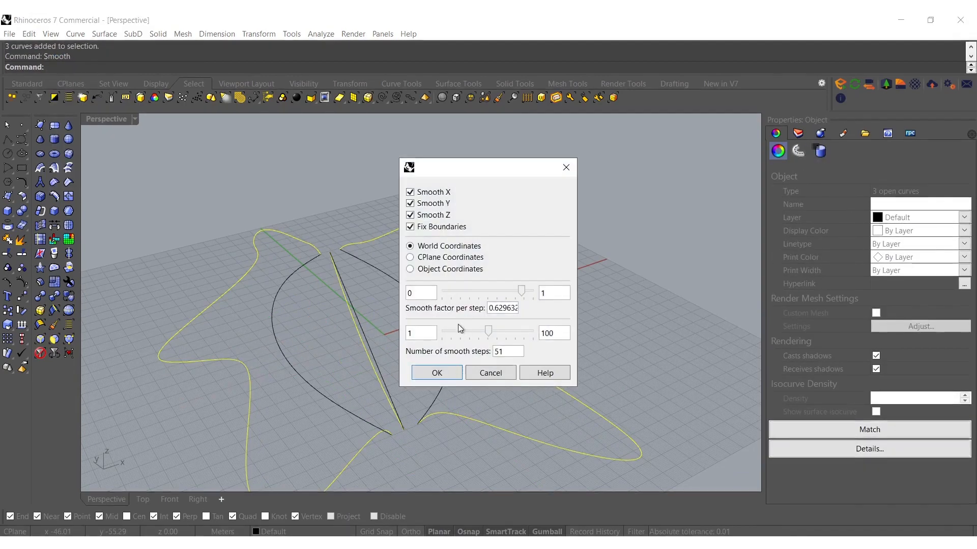
pyautogui.moveTo(520, 288); pyautogui.dragTo(467, 293)
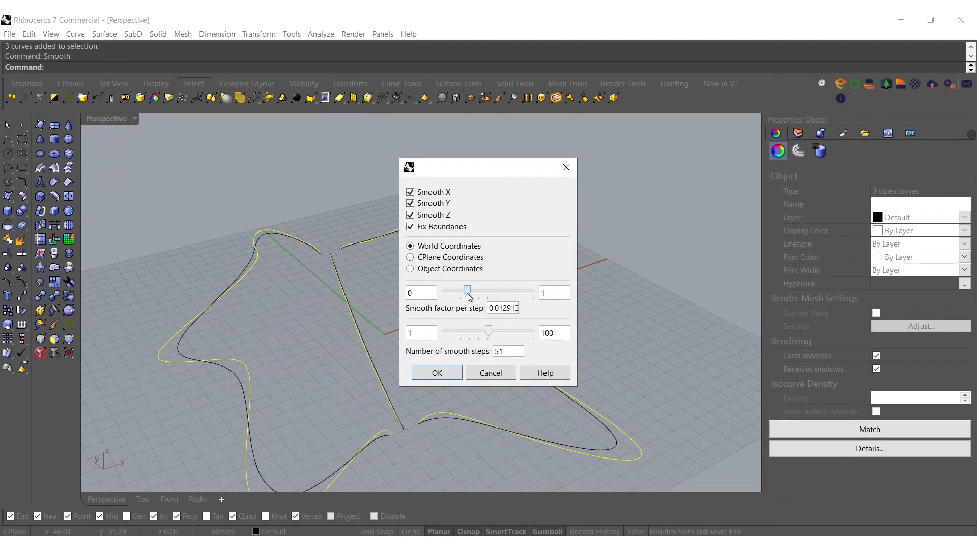
pyautogui.click(439, 373)
# Raise the outer control points in the inward bends of both side curves slightly in Z
pyautogui.moveTo(444, 374); pyautogui.dragTo(389, 363, button='right')
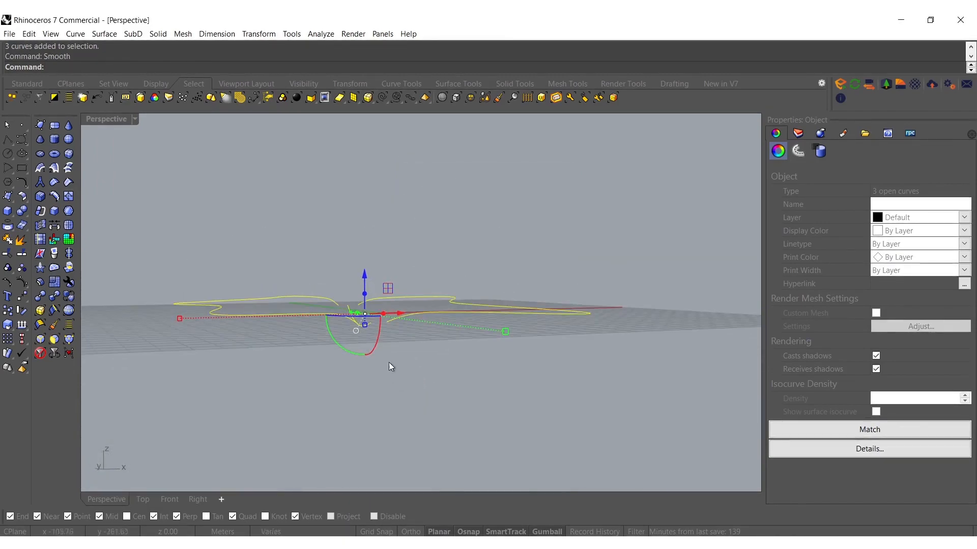
pyautogui.moveTo(326, 304); pyautogui.dragTo(284, 343, button='right')
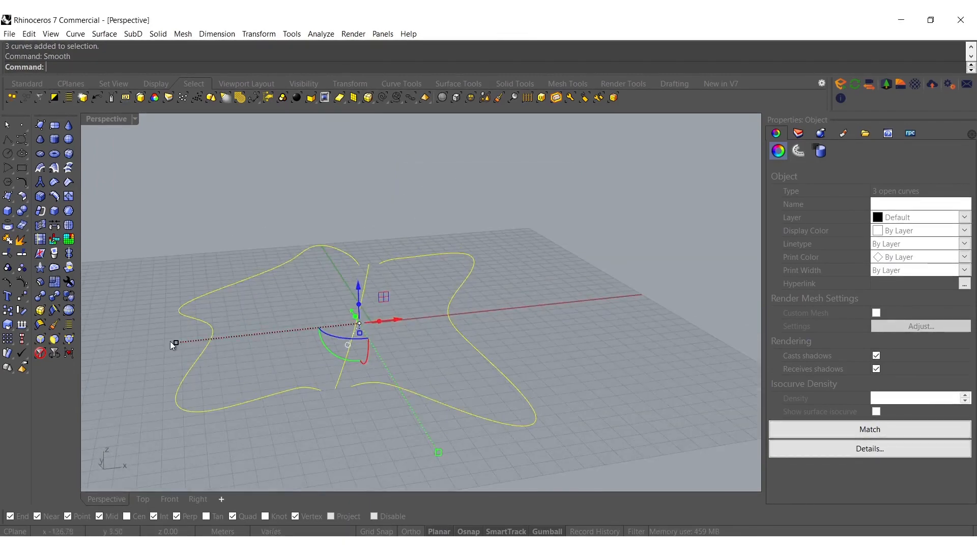
pyautogui.click(210, 352)
pyautogui.click(209, 338)
pyautogui.moveTo(113, 303); pyautogui.dragTo(253, 376)
pyautogui.moveTo(193, 304); pyautogui.dragTo(192, 295)
pyautogui.click(460, 299)
pyautogui.moveTo(427, 260); pyautogui.dragTo(502, 331)
pyautogui.moveTo(468, 261); pyautogui.dragTo(469, 253)
pyautogui.moveTo(405, 313); pyautogui.dragTo(499, 385, button='right')
pyautogui.press('Escape')
pyautogui.press('Escape')
# Loft the three curves into a SubD with 2 divisions between shapes, and delete the source curves
pyautogui.scroll(-5, 465, 295)
pyautogui.moveTo(499, 385); pyautogui.dragTo(380, 349)
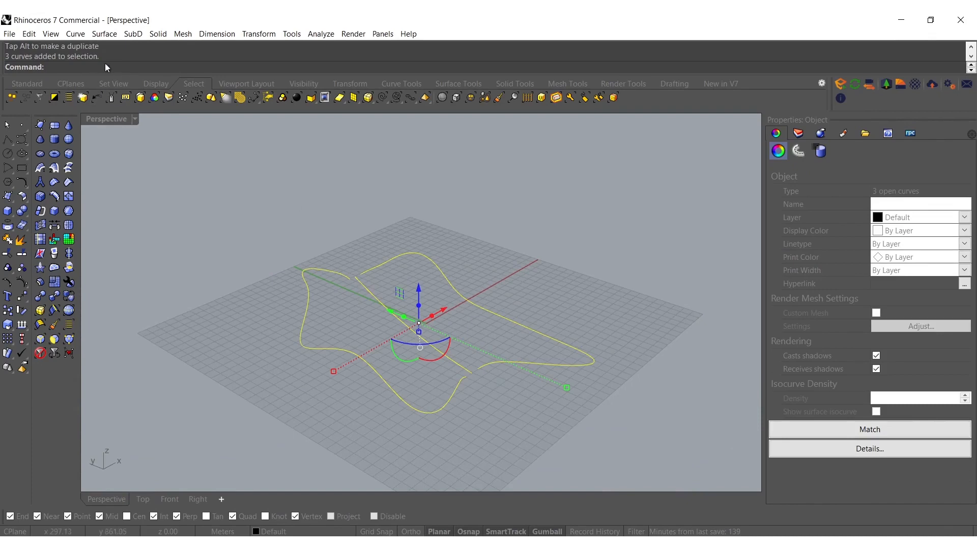
pyautogui.click(133, 33)
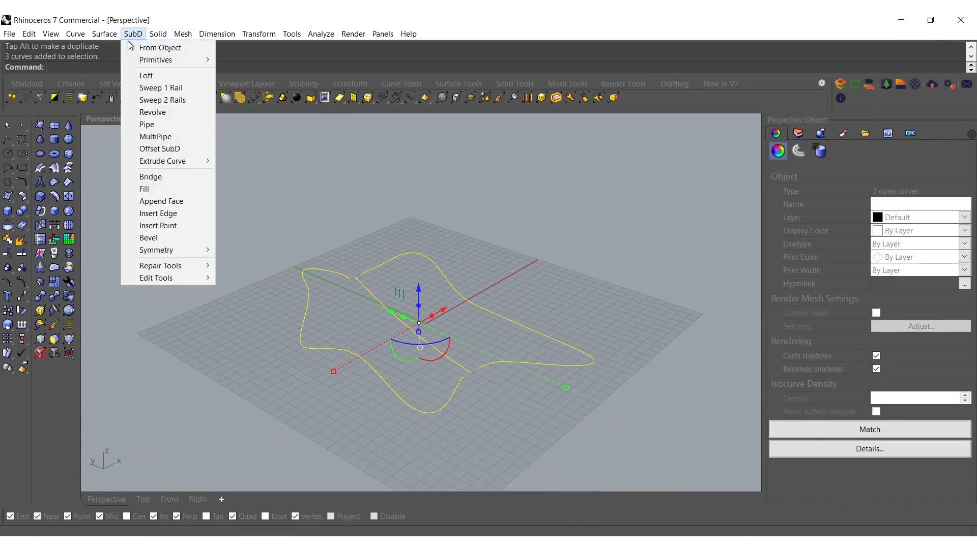
pyautogui.click(147, 75)
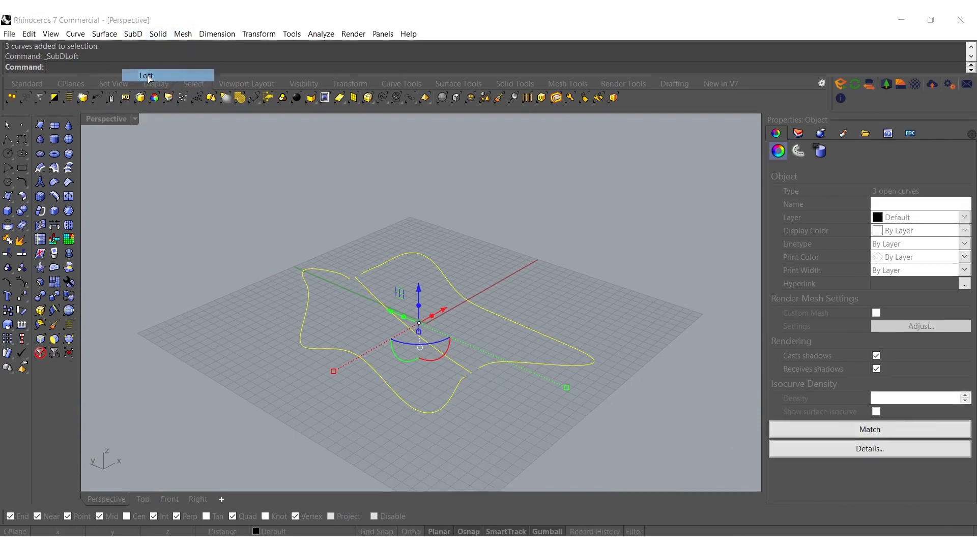
pyautogui.moveTo(234, 280); pyautogui.dragTo(290, 353, button='right')
pyautogui.scroll(3, 312, 356)
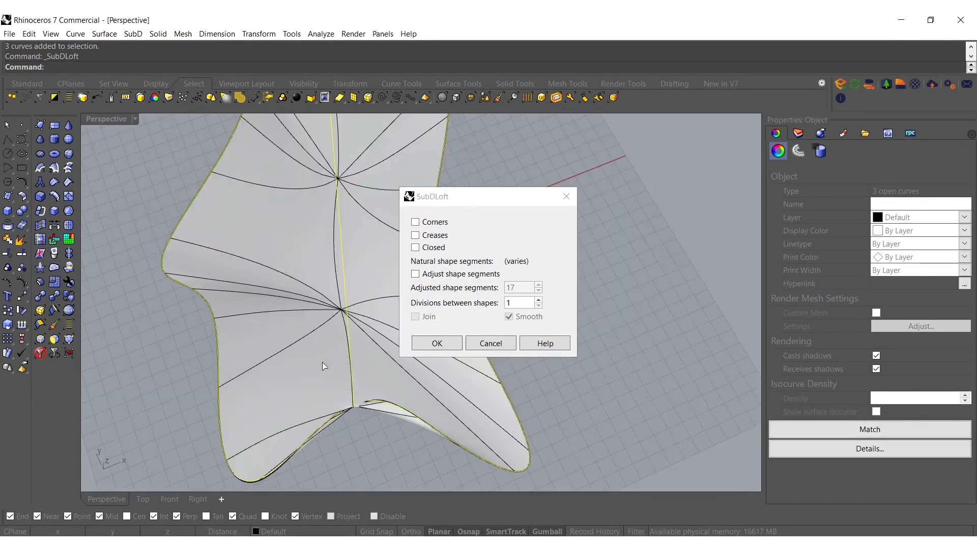
pyautogui.moveTo(519, 302); pyautogui.dragTo(504, 303)
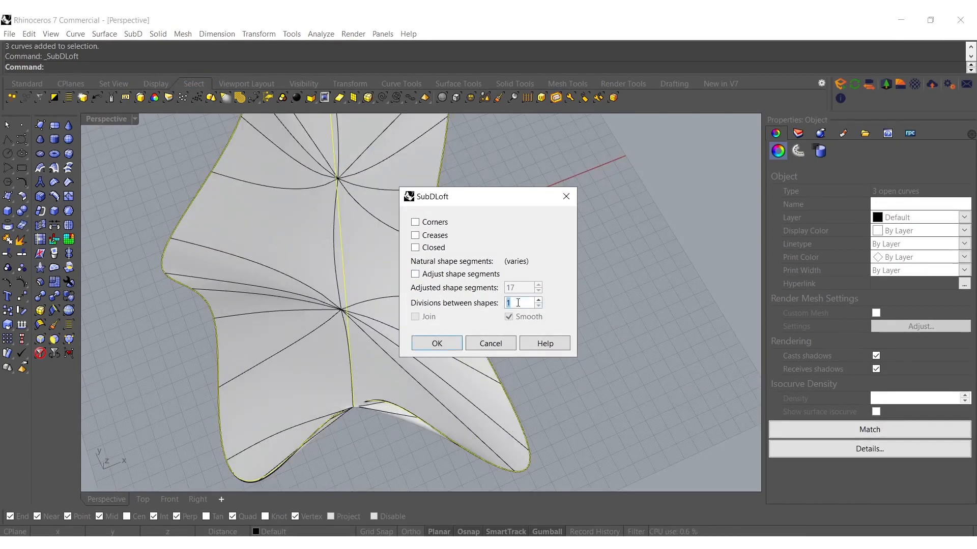
pyautogui.write('2')
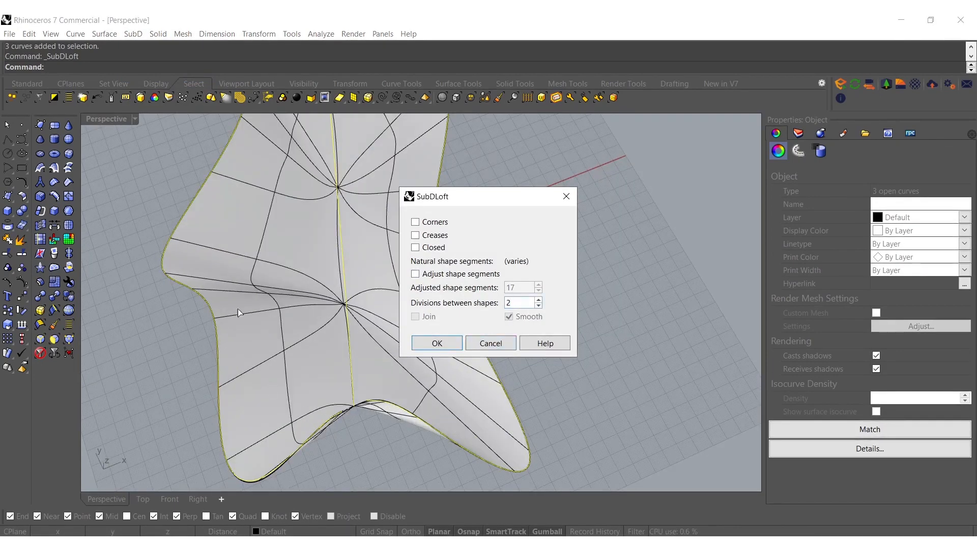
pyautogui.click(438, 346)
pyautogui.moveTo(373, 338); pyautogui.dragTo(387, 295, button='right')
pyautogui.press('Delete')
# Subdivide the lofted SubD surface once to get a denser face layout
pyautogui.click(376, 331)
pyautogui.moveTo(376, 331)
pyautogui.keyDown('shift'); pyautogui.mouseDown(button='right')
pyautogui.moveTo(329, 277)
pyautogui.moveTo(386, 323)
pyautogui.mouseUp(button='right'); pyautogui.keyUp('shift')
pyautogui.press('Escape')
pyautogui.click(375, 323)
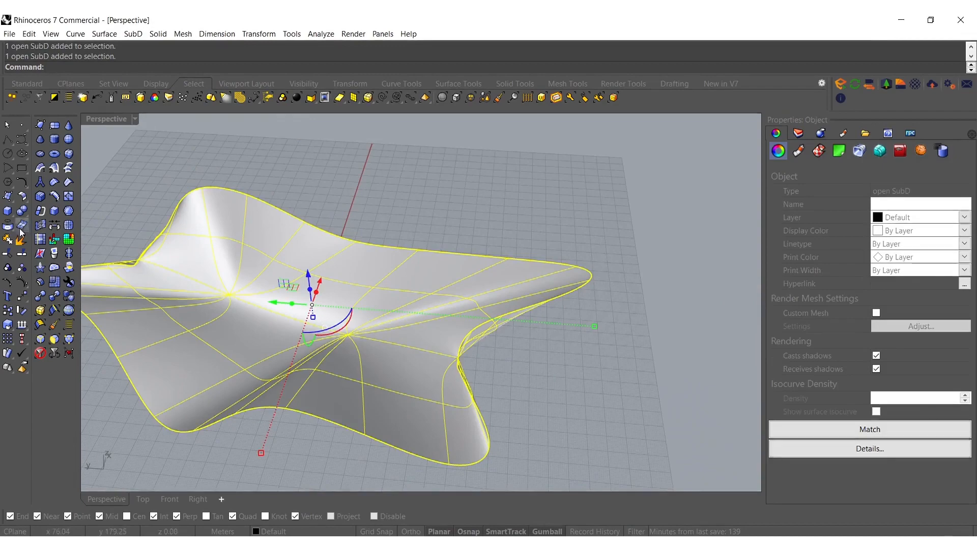
pyautogui.click(55, 283)
pyautogui.keyDown('shift'); pyautogui.moveTo(223, 336); pyautogui.dragTo(478, 301, button='right'); pyautogui.keyUp('shift')
pyautogui.press('Escape')
# Select three separate faces spread over the SubD surface and extrude them straight down to form three legs
pyautogui.keyDown('ctrl'); pyautogui.keyDown('shift'); pyautogui.click(294, 308); pyautogui.keyUp('shift'); pyautogui.keyUp('ctrl')
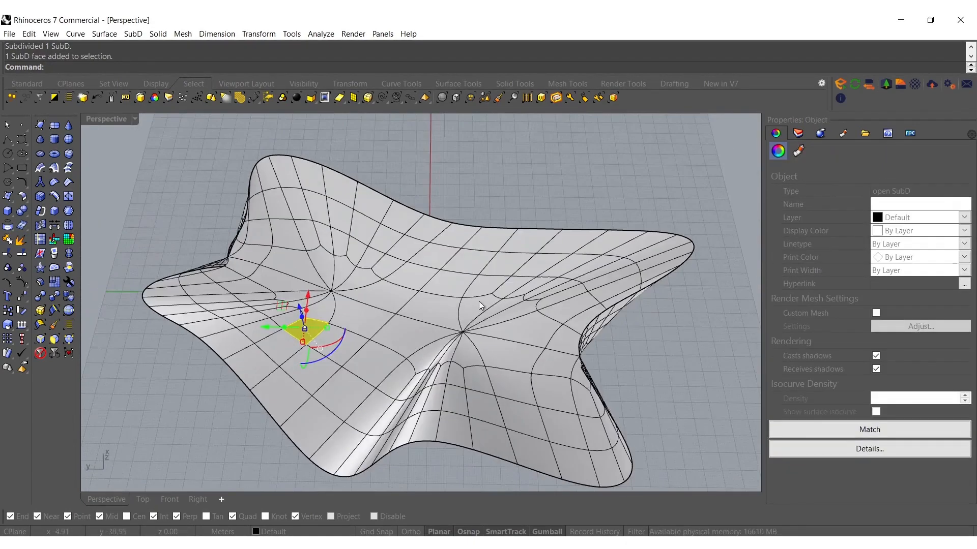
pyautogui.scroll(6, 493, 286)
pyautogui.keyDown('ctrl'); pyautogui.keyDown('shift'); pyautogui.click(492, 269); pyautogui.keyUp('shift'); pyautogui.keyUp('ctrl')
pyautogui.scroll(-5, 484, 266)
pyautogui.keyDown('shift'); pyautogui.moveTo(458, 355); pyautogui.dragTo(356, 276, button='right'); pyautogui.keyUp('shift')
pyautogui.keyDown('ctrl'); pyautogui.keyDown('shift'); pyautogui.click(425, 333); pyautogui.keyUp('shift'); pyautogui.keyUp('ctrl')
pyautogui.click(543, 534)
pyautogui.click(544, 534)
pyautogui.moveTo(369, 276); pyautogui.dragTo(408, 170, button='right')
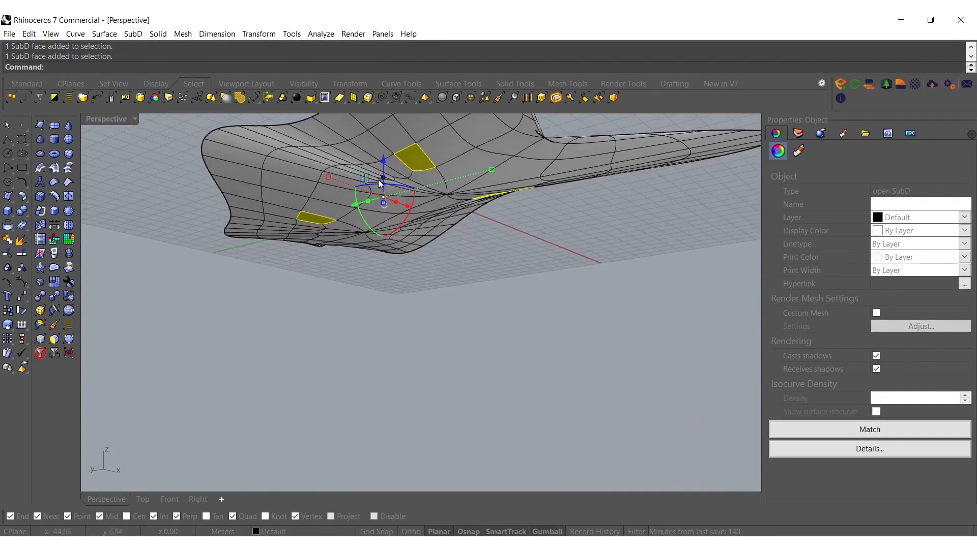
pyautogui.moveTo(384, 182); pyautogui.dragTo(389, 417)
# Scale the end faces of the three legs apart horizontally so that the legs splay outward
pyautogui.moveTo(378, 337); pyautogui.dragTo(379, 293, button='right')
pyautogui.moveTo(479, 364); pyautogui.dragTo(511, 322)
pyautogui.moveTo(511, 322); pyautogui.dragTo(454, 309, button='right')
pyautogui.moveTo(509, 320); pyautogui.dragTo(500, 320)
pyautogui.press('Escape')
# Delete the edge loops crossing the upper part of all three legs
pyautogui.moveTo(358, 268); pyautogui.dragTo(274, 221, button='right')
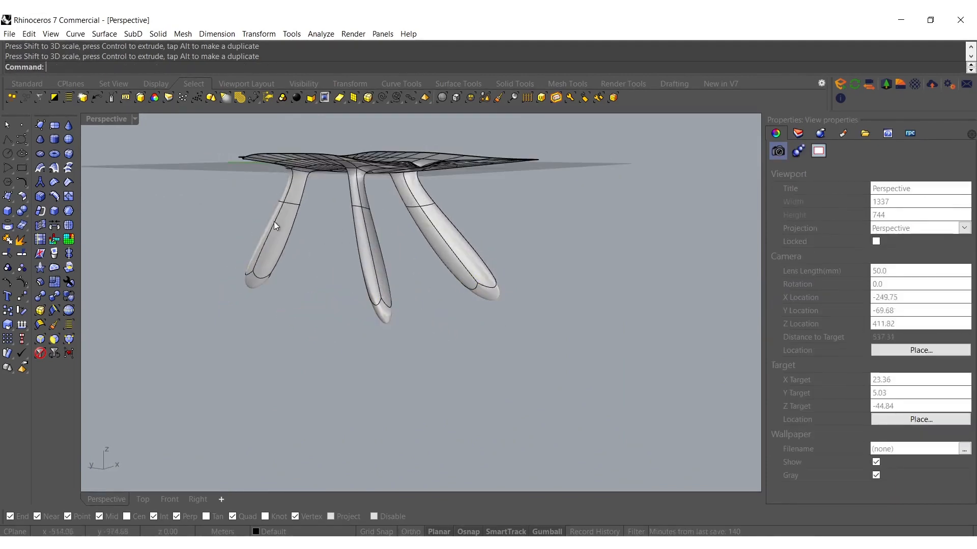
pyautogui.moveTo(235, 186); pyautogui.dragTo(508, 239)
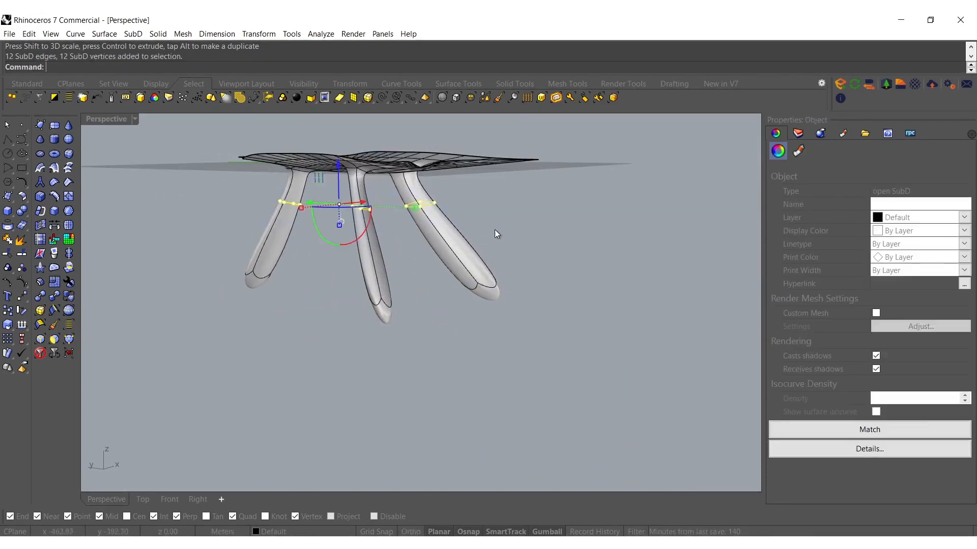
pyautogui.press('Delete')
# Scale down the end face of the first leg to taper it to a thin tip
pyautogui.moveTo(452, 230); pyautogui.dragTo(429, 270, button='right')
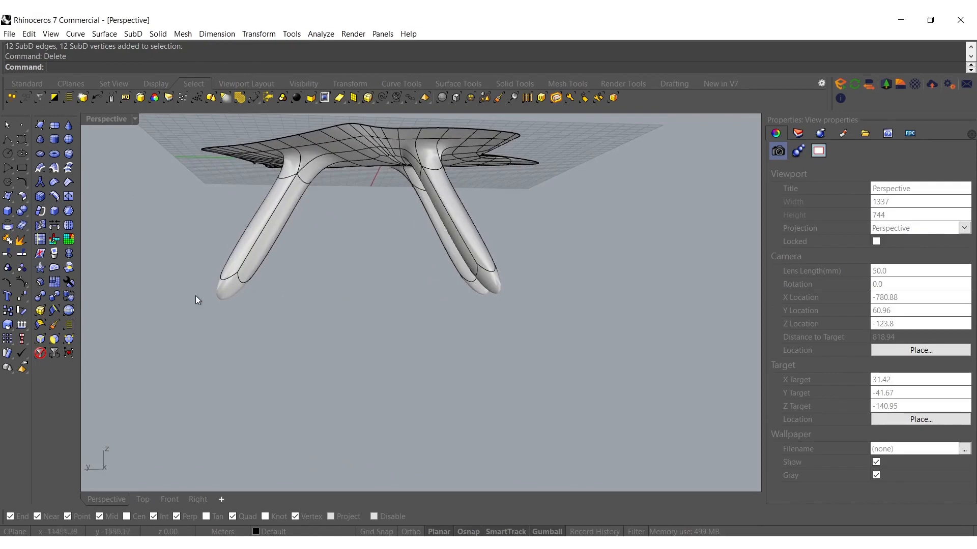
pyautogui.scroll(5, 195, 295)
pyautogui.keyDown('ctrl'); pyautogui.keyDown('shift'); pyautogui.click(277, 291); pyautogui.keyUp('shift'); pyautogui.keyUp('ctrl')
pyautogui.moveTo(282, 305); pyautogui.dragTo(246, 304)
pyautogui.scroll(-4, 305, 311)
# Scale down the end face of the second leg to give it the same narrow taper
pyautogui.moveTo(329, 316); pyautogui.dragTo(362, 292, button='right')
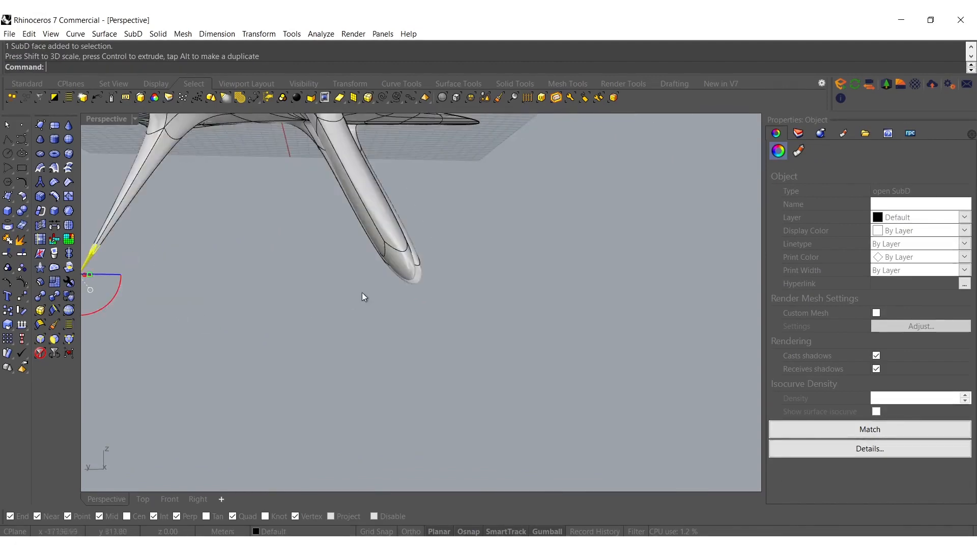
pyautogui.scroll(4, 404, 270)
pyautogui.press('Escape')
pyautogui.keyDown('ctrl'); pyautogui.keyDown('shift'); pyautogui.click(414, 267); pyautogui.keyUp('shift'); pyautogui.keyUp('ctrl')
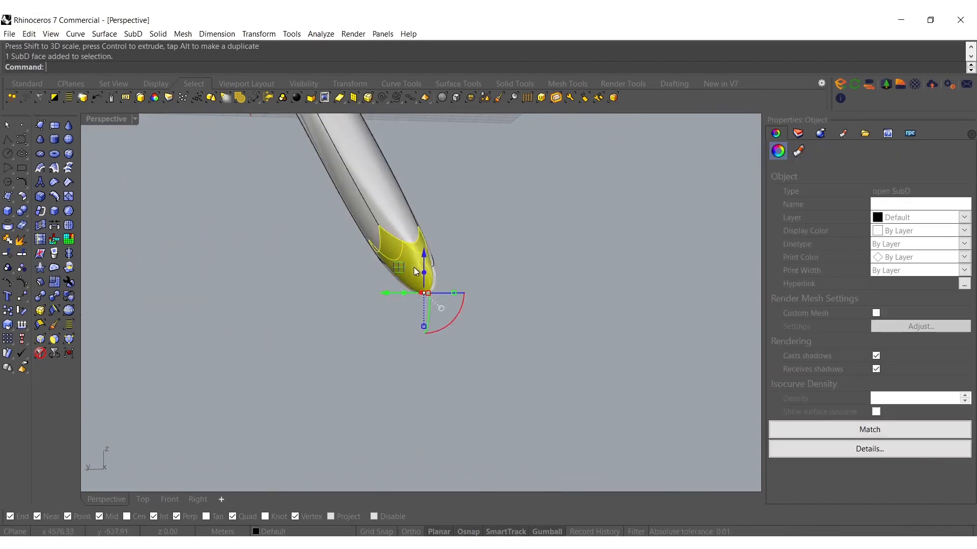
pyautogui.moveTo(414, 267); pyautogui.dragTo(399, 264, button='right')
pyautogui.moveTo(403, 313); pyautogui.dragTo(369, 314)
pyautogui.press('Escape')
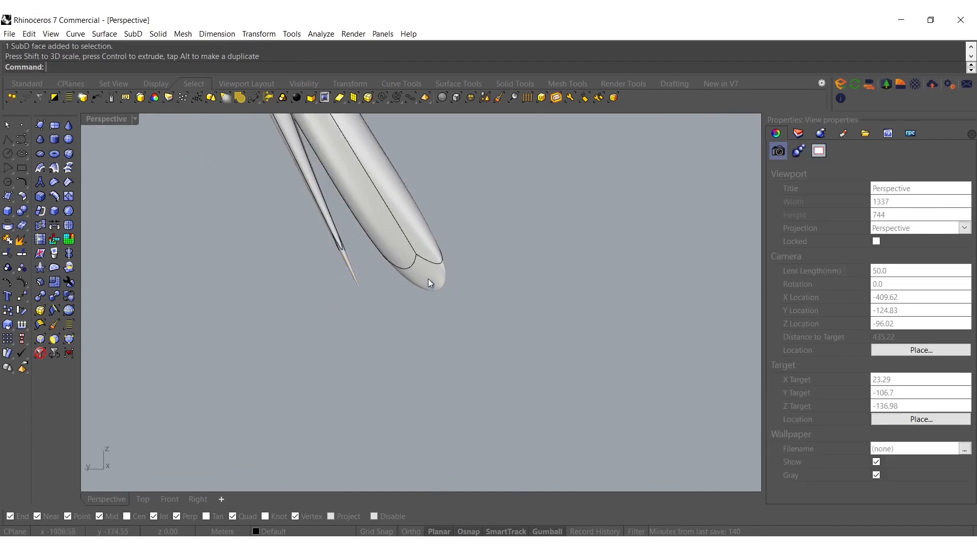
# Scale down the end face of the third leg to taper it to a thin tip
pyautogui.keyDown('ctrl'); pyautogui.keyDown('shift'); pyautogui.click(431, 282); pyautogui.keyUp('shift'); pyautogui.keyUp('ctrl')
pyautogui.moveTo(464, 288); pyautogui.dragTo(435, 292)
pyautogui.scroll(-8, 411, 254)
pyautogui.keyDown('shift'); pyautogui.moveTo(314, 202); pyautogui.dragTo(218, 266, button='right'); pyautogui.keyUp('shift')
pyautogui.press('Escape')
# Select the central sub-objects of the star-shaped top above the legs and raise them slightly along Z
pyautogui.scroll(5, 352, 273)
pyautogui.moveTo(352, 273); pyautogui.dragTo(243, 319, button='right')
pyautogui.scroll(-6, 330, 302)
pyautogui.moveTo(150, 296); pyautogui.dragTo(524, 328)
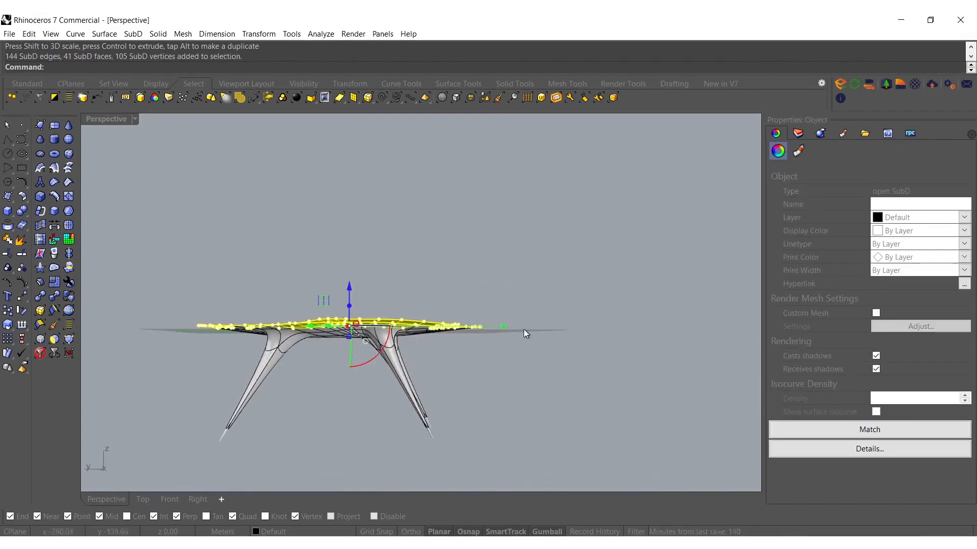
pyautogui.moveTo(350, 286); pyautogui.dragTo(350, 280)
pyautogui.moveTo(375, 280); pyautogui.dragTo(298, 286, button='right')
pyautogui.press('Escape')
pyautogui.scroll(10, 356, 330)
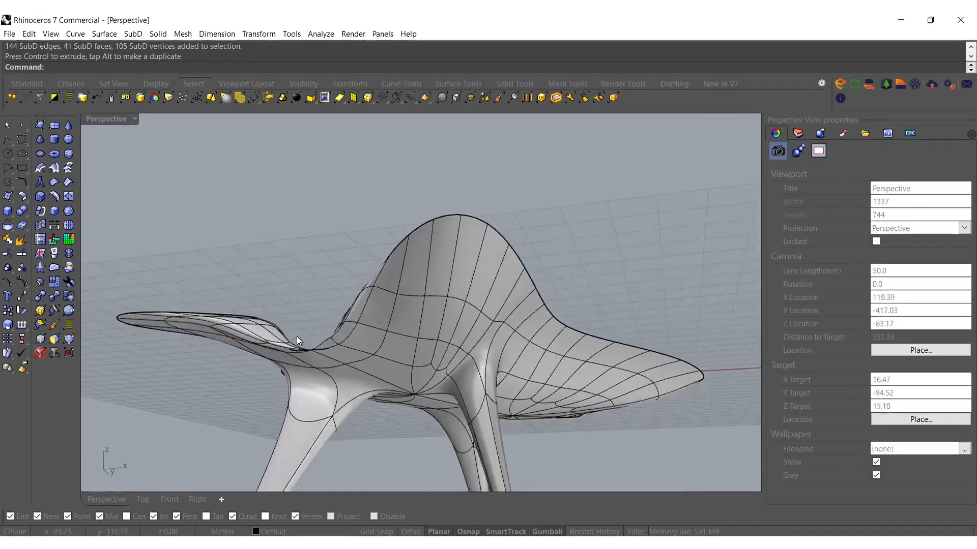
pyautogui.moveTo(340, 340); pyautogui.dragTo(356, 397, button='right')
pyautogui.scroll(5, 294, 300)
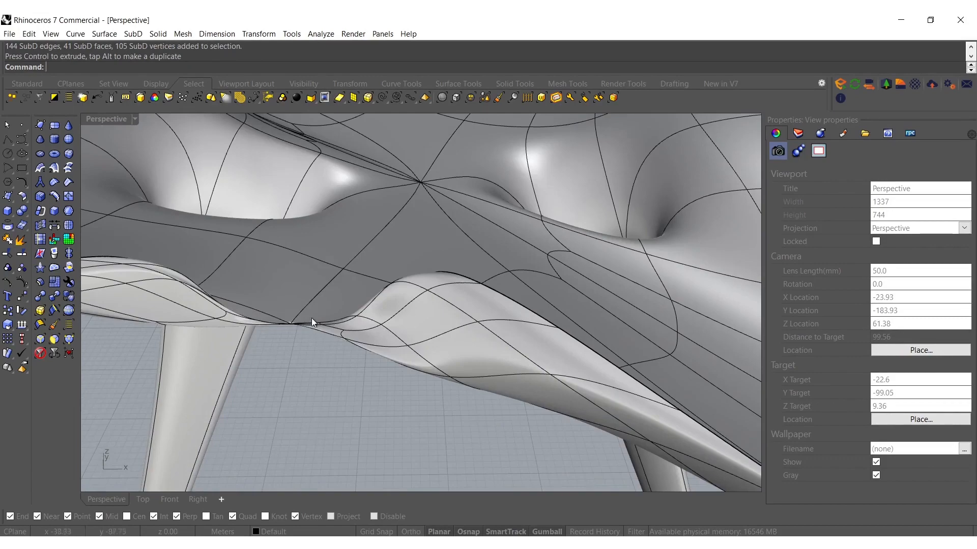
pyautogui.keyDown('ctrl'); pyautogui.keyDown('shift'); pyautogui.click(312, 320); pyautogui.keyUp('shift'); pyautogui.keyUp('ctrl')
pyautogui.click(286, 325)
pyautogui.moveTo(287, 326); pyautogui.dragTo(303, 280, button='right')
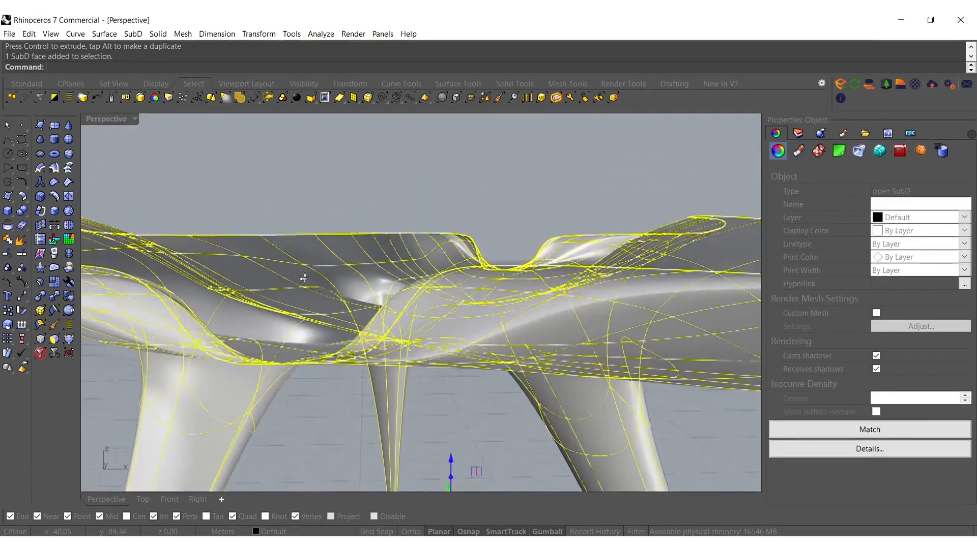
pyautogui.press('Escape')
pyautogui.scroll(3, 292, 374)
pyautogui.scroll(5, 292, 375)
pyautogui.keyDown('ctrl'); pyautogui.keyDown('shift'); pyautogui.click(272, 359); pyautogui.keyUp('shift'); pyautogui.keyUp('ctrl')
pyautogui.press('Escape')
pyautogui.keyDown('ctrl'); pyautogui.keyDown('shift'); pyautogui.click(289, 365); pyautogui.keyUp('shift'); pyautogui.keyUp('ctrl')
pyautogui.keyDown('ctrl'); pyautogui.keyDown('shift'); pyautogui.click(234, 362); pyautogui.keyUp('shift'); pyautogui.keyUp('ctrl')
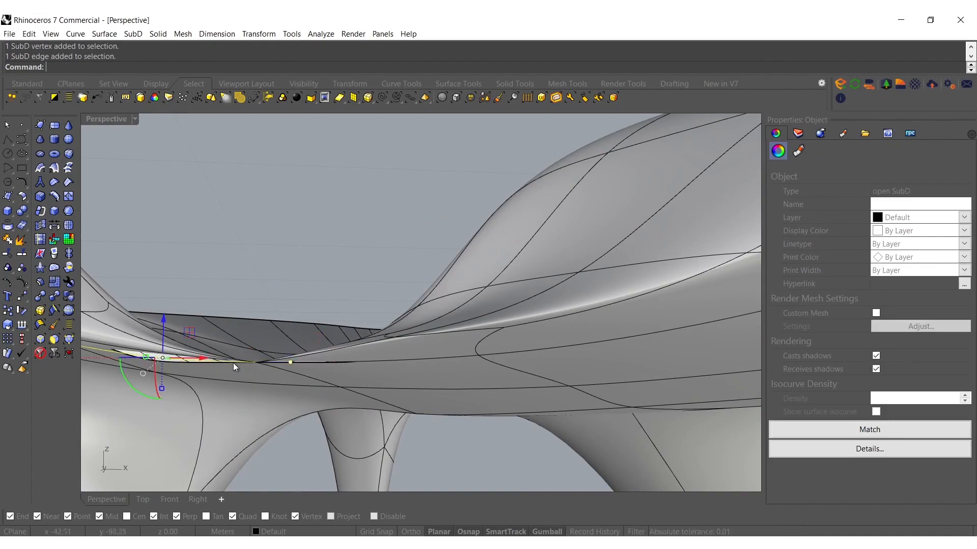
pyautogui.scroll(-5, 335, 297)
pyautogui.moveTo(330, 264); pyautogui.dragTo(421, 373, button='right')
# Move the end tips of two legs farther outward horizontally to increase their splay
pyautogui.moveTo(416, 305); pyautogui.dragTo(513, 368)
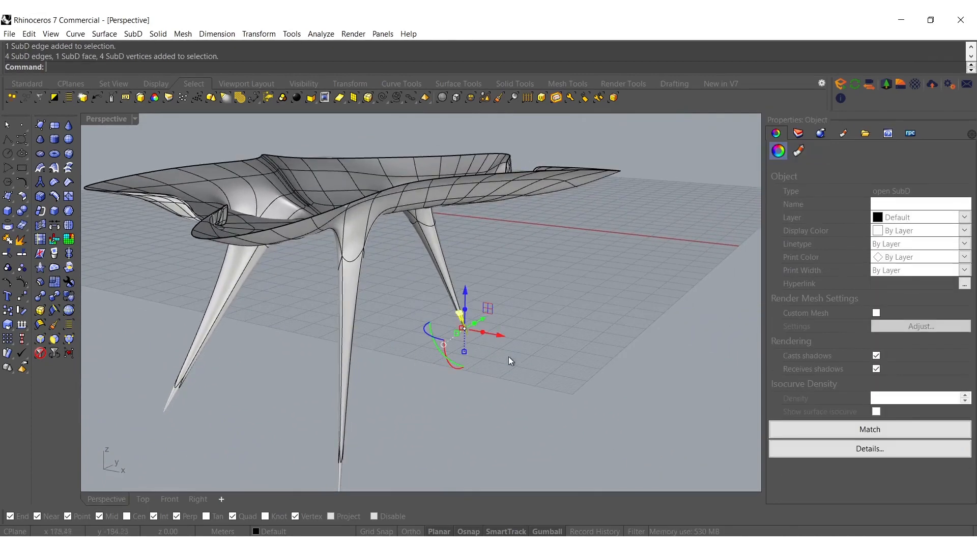
pyautogui.moveTo(488, 320); pyautogui.dragTo(556, 295)
pyautogui.scroll(5, 336, 323)
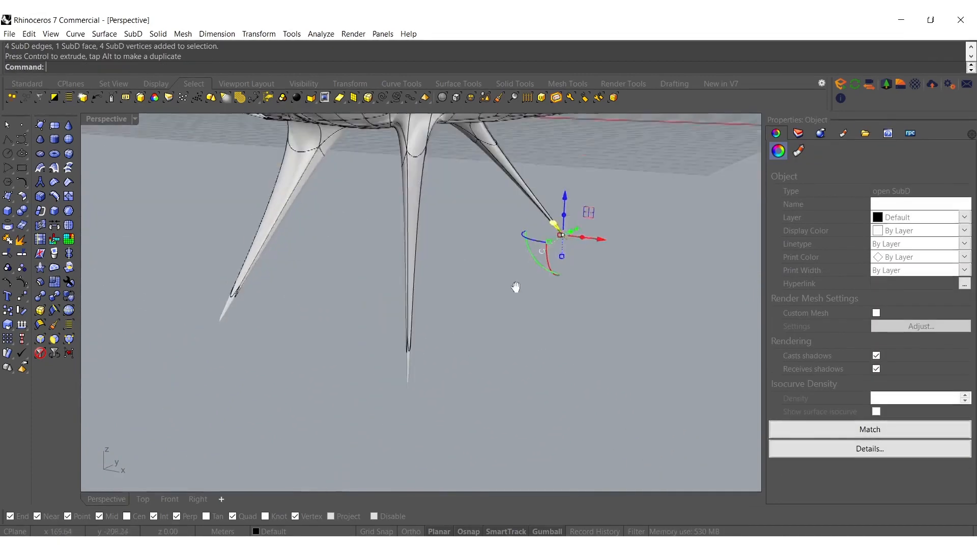
pyautogui.moveTo(335, 307); pyautogui.dragTo(501, 464)
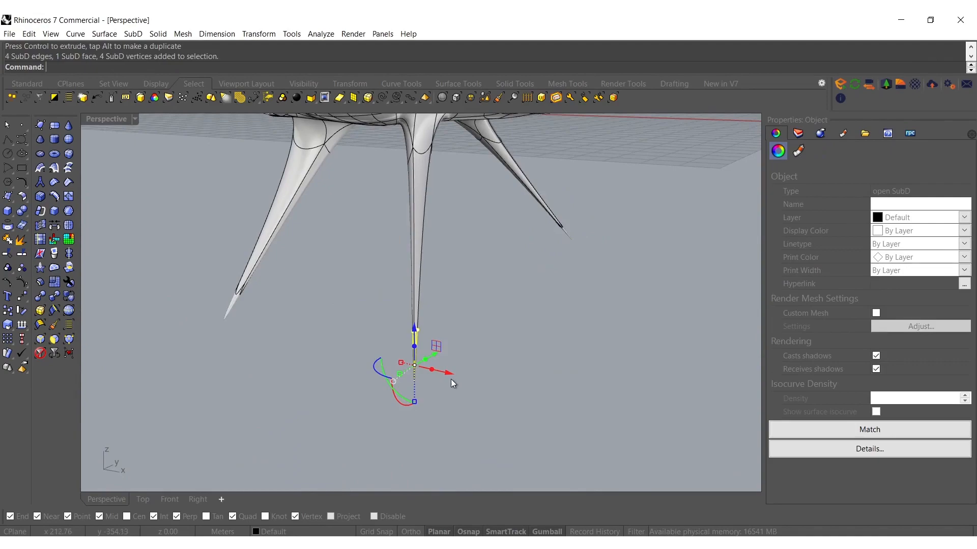
pyautogui.moveTo(451, 377); pyautogui.dragTo(529, 409)
pyautogui.moveTo(529, 410); pyautogui.dragTo(365, 230, button='right')
# Subdivide the whole SubD to get a denser set of faces
pyautogui.click(365, 230)
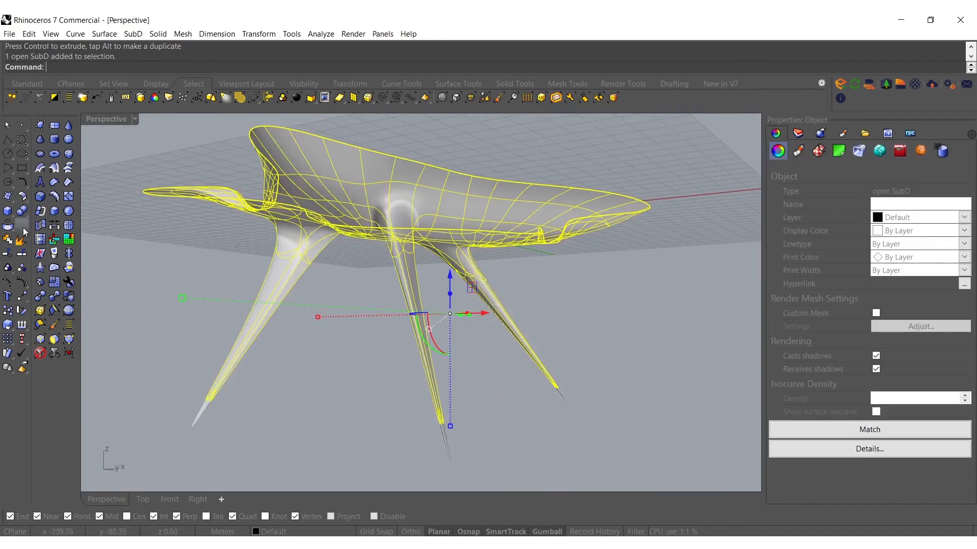
pyautogui.click(68, 226)
pyautogui.moveTo(322, 294); pyautogui.dragTo(448, 286, button='right')
pyautogui.scroll(5, 406, 282)
pyautogui.press('Escape')
# Bridge a long face on one side of the first leg to a face on the underside of the top
pyautogui.click(452, 273)
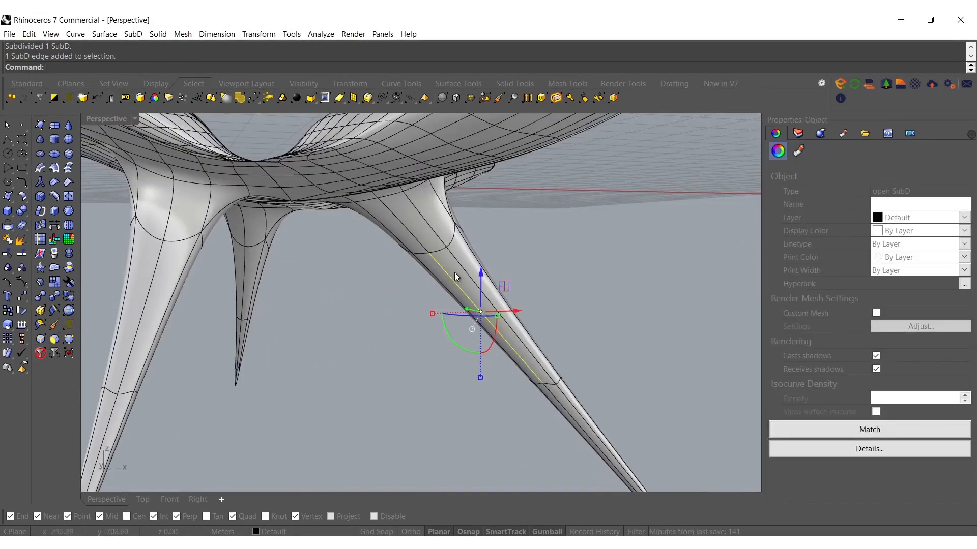
pyautogui.scroll(3, 454, 277)
pyautogui.click(458, 284)
pyautogui.scroll(-5, 472, 295)
pyautogui.moveTo(472, 294); pyautogui.dragTo(361, 245, button='right')
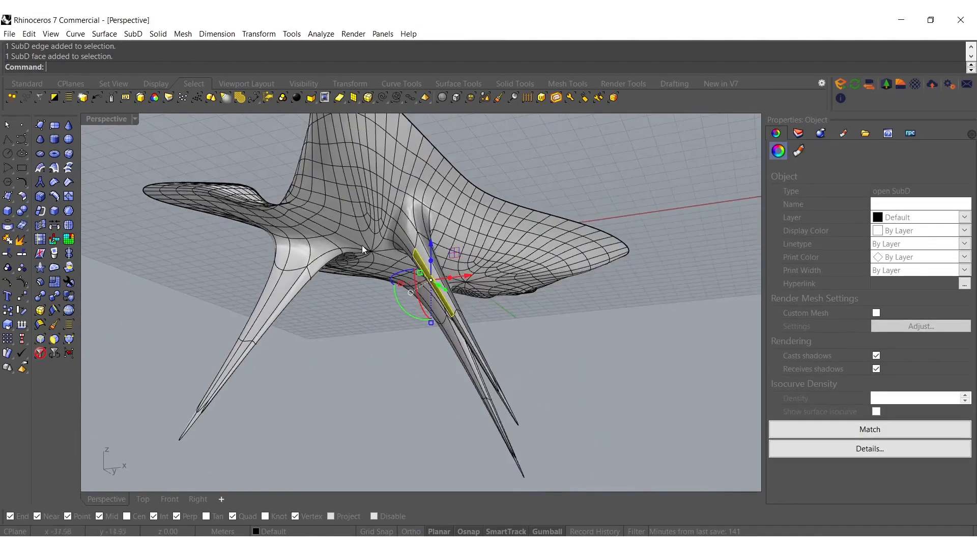
pyautogui.scroll(5, 354, 209)
pyautogui.keyDown('ctrl'); pyautogui.keyDown('shift'); pyautogui.click(344, 244); pyautogui.keyUp('shift'); pyautogui.keyUp('ctrl')
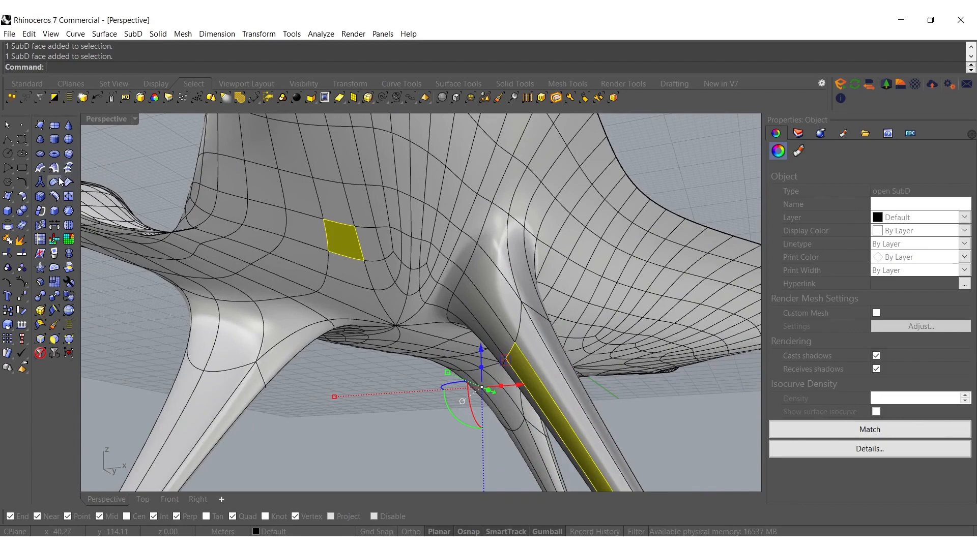
pyautogui.click(55, 227)
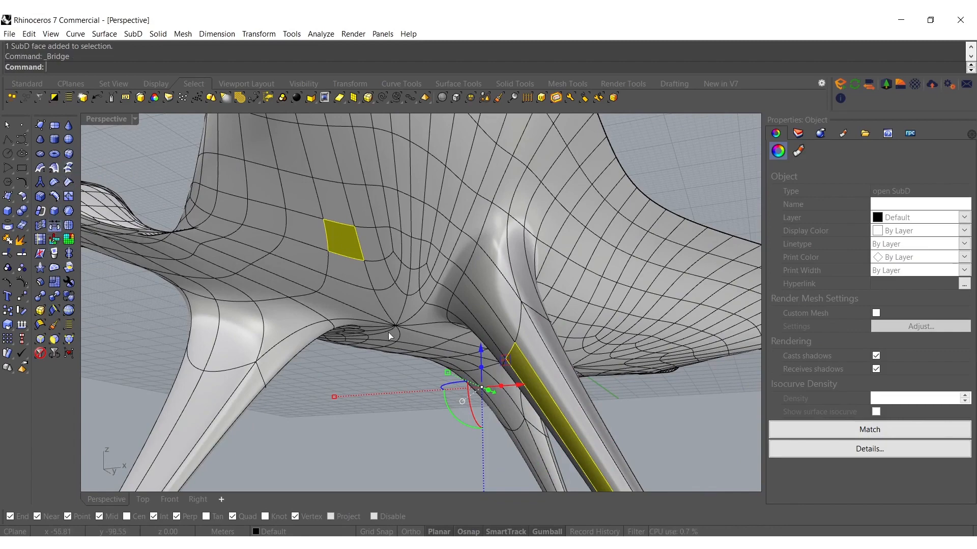
pyautogui.press('Return')
pyautogui.moveTo(436, 262)
pyautogui.mouseDown(button='right')
pyautogui.moveTo(355, 245)
pyautogui.moveTo(439, 258)
pyautogui.mouseUp(button='right')
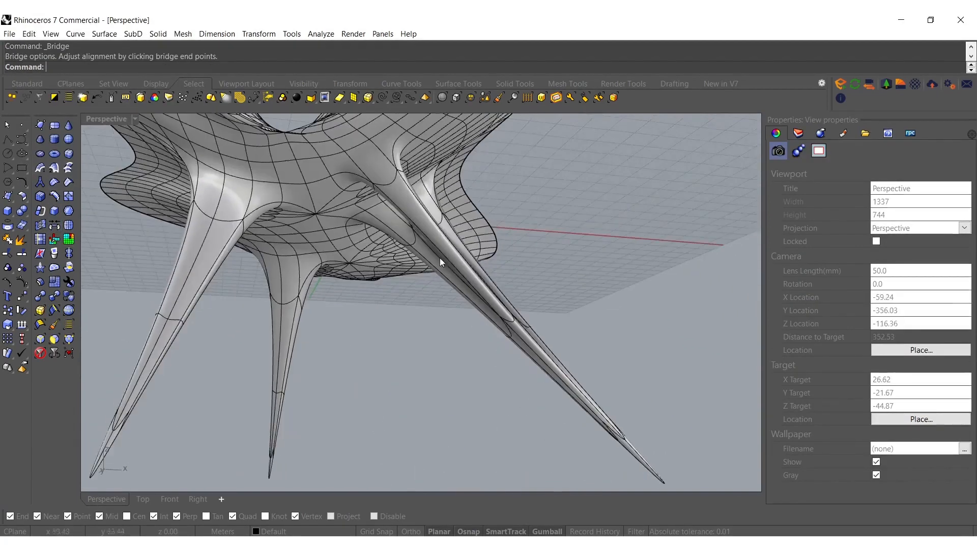
pyautogui.moveTo(372, 181); pyautogui.dragTo(377, 254, button='right')
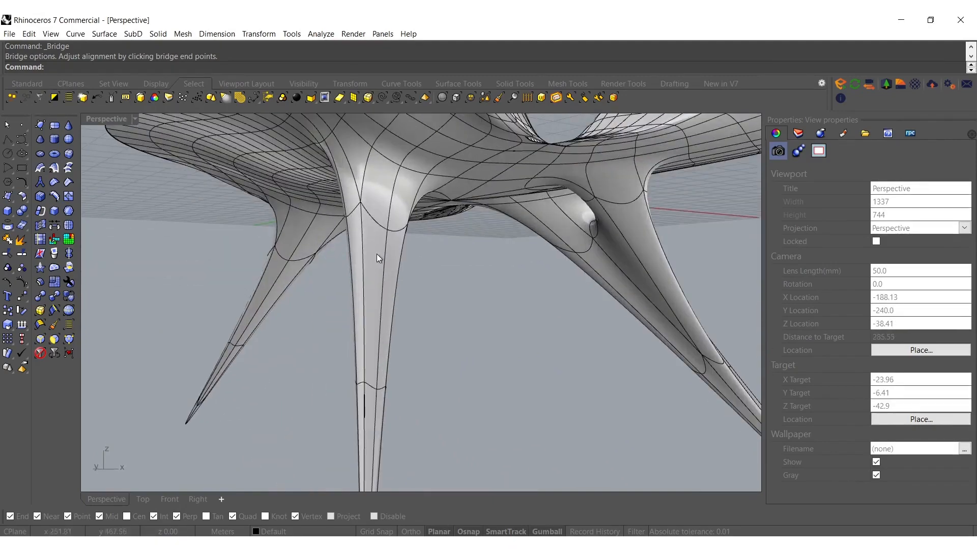
# Bridge a long face on the second leg to a face on the underside of the top
pyautogui.keyDown('ctrl'); pyautogui.keyDown('shift'); pyautogui.click(376, 255); pyautogui.keyUp('shift'); pyautogui.keyUp('ctrl')
pyautogui.moveTo(438, 212); pyautogui.dragTo(541, 244, button='right')
pyautogui.keyDown('ctrl'); pyautogui.keyDown('shift'); pyautogui.click(492, 139); pyautogui.keyUp('shift'); pyautogui.keyUp('ctrl')
pyautogui.press('Return')
pyautogui.press('Return')
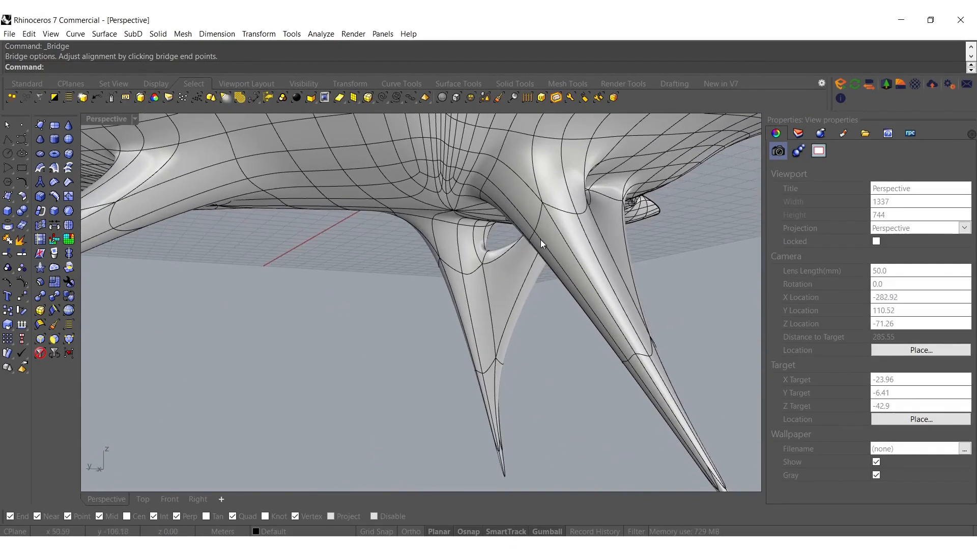
# Bridge a long face on the opposite side of the second leg to a neighbouring underside face of the top
pyautogui.keyDown('ctrl'); pyautogui.keyDown('shift'); pyautogui.click(557, 254); pyautogui.keyUp('shift'); pyautogui.keyUp('ctrl')
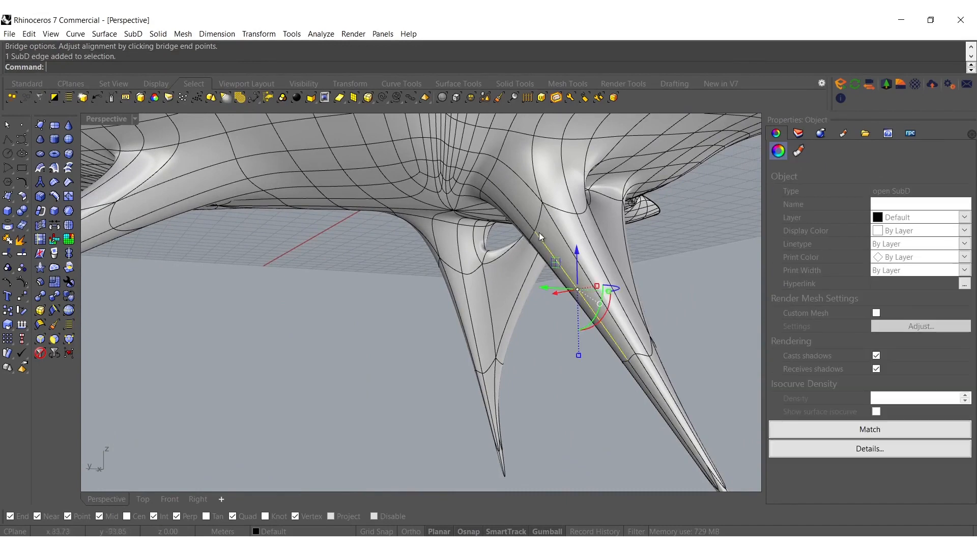
pyautogui.press('Escape')
pyautogui.keyDown('ctrl'); pyautogui.keyDown('shift'); pyautogui.click(557, 248); pyautogui.keyUp('shift'); pyautogui.keyUp('ctrl')
pyautogui.keyDown('ctrl'); pyautogui.keyDown('shift'); pyautogui.click(379, 156); pyautogui.keyUp('shift'); pyautogui.keyUp('ctrl')
pyautogui.rightClick(380, 157)
pyautogui.rightClick(399, 170)
# Bridge a long face on the third leg to a face on the underside of the top
pyautogui.scroll(-3, 466, 290)
pyautogui.keyDown('shift'); pyautogui.moveTo(466, 295); pyautogui.dragTo(485, 280, button='right'); pyautogui.keyUp('shift')
pyautogui.scroll(3, 332, 175)
pyautogui.keyDown('ctrl'); pyautogui.keyDown('shift'); pyautogui.click(294, 231); pyautogui.keyUp('shift'); pyautogui.keyUp('ctrl')
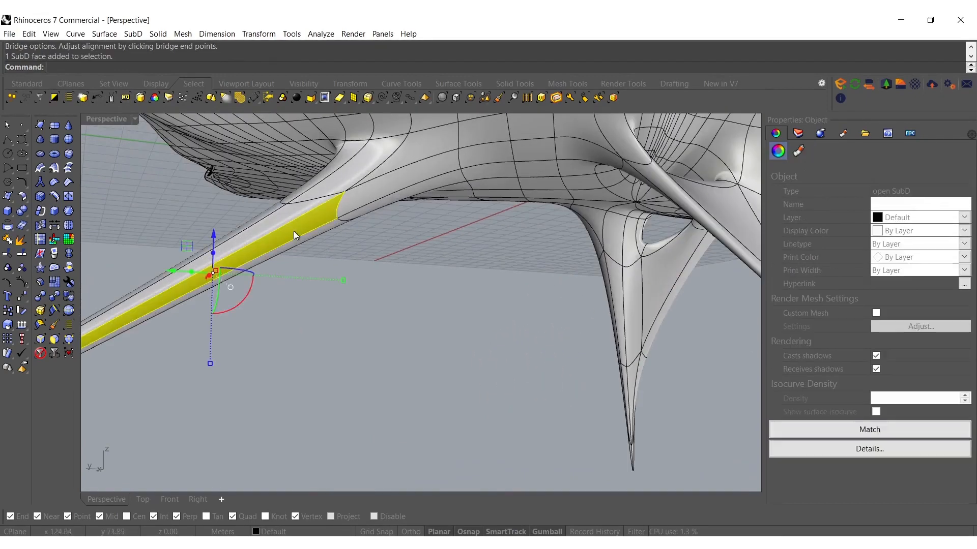
pyautogui.keyDown('ctrl'); pyautogui.keyDown('shift'); pyautogui.click(541, 154); pyautogui.keyUp('shift'); pyautogui.keyUp('ctrl')
pyautogui.rightClick(541, 153)
pyautogui.rightClick(520, 184)
# Try bridging a long face on the other side of the third leg to an underside face of the top
pyautogui.moveTo(520, 185); pyautogui.dragTo(395, 234, button='right')
pyautogui.keyDown('ctrl'); pyautogui.keyDown('shift'); pyautogui.click(387, 224); pyautogui.keyUp('shift'); pyautogui.keyUp('ctrl')
pyautogui.press('Escape')
pyautogui.keyDown('ctrl'); pyautogui.keyDown('shift'); pyautogui.click(631, 243); pyautogui.keyUp('shift'); pyautogui.keyUp('ctrl')
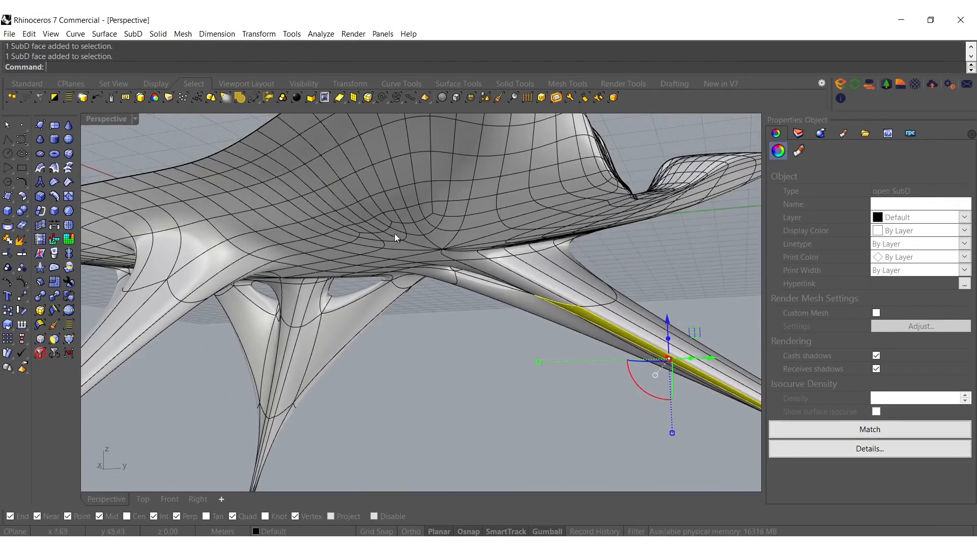
pyautogui.click(384, 205)
pyautogui.press('Escape')
pyautogui.keyDown('ctrl'); pyautogui.keyDown('shift'); pyautogui.click(383, 203); pyautogui.keyUp('shift'); pyautogui.keyUp('ctrl')
pyautogui.scroll(4, 651, 317)
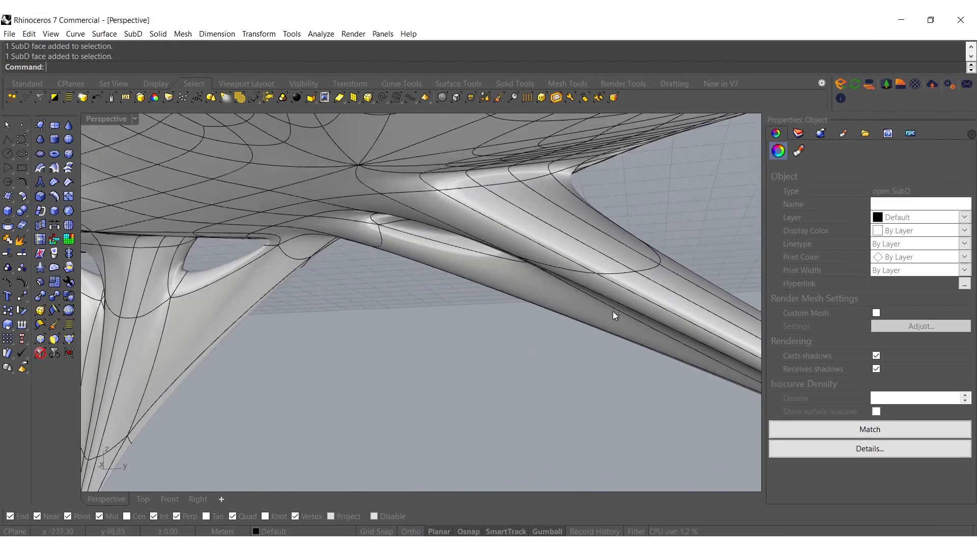
pyautogui.keyDown('ctrl'); pyautogui.keyDown('shift'); pyautogui.click(615, 295); pyautogui.keyUp('shift'); pyautogui.keyUp('ctrl')
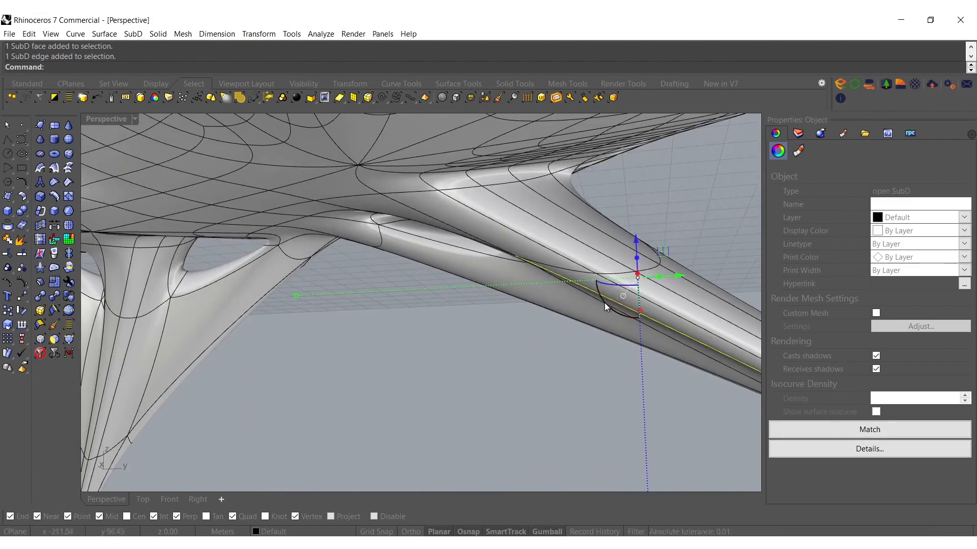
pyautogui.keyDown('ctrl'); pyautogui.keyDown('shift'); pyautogui.click(615, 302); pyautogui.keyUp('shift'); pyautogui.keyUp('ctrl')
pyautogui.keyDown('ctrl'); pyautogui.keyDown('shift'); pyautogui.click(612, 289); pyautogui.keyUp('shift'); pyautogui.keyUp('ctrl')
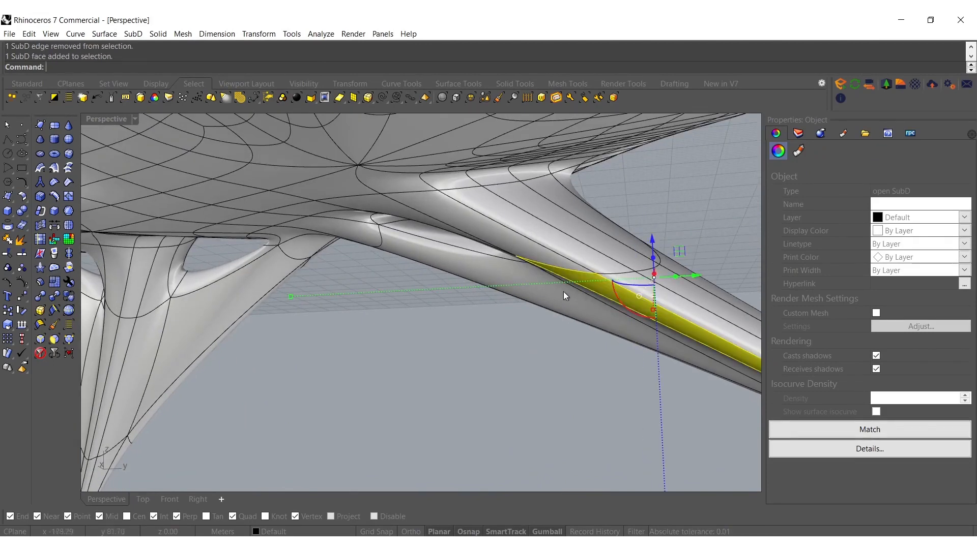
pyautogui.press('Return')
pyautogui.press('Return')
# Switch the viewport to Rendered display and examine the bridged legs from several sides
pyautogui.scroll(-10, 536, 261)
pyautogui.moveTo(475, 295); pyautogui.dragTo(510, 290, button='right')
pyautogui.middleClick(451, 287)
pyautogui.click(432, 288)
pyautogui.moveTo(525, 297); pyautogui.dragTo(648, 281, button='right')
pyautogui.scroll(6, 478, 286)
pyautogui.moveTo(450, 305); pyautogui.dragTo(440, 148, button='right')
pyautogui.moveTo(440, 148); pyautogui.dragTo(557, 221)
pyautogui.moveTo(450, 200)
pyautogui.mouseDown()
pyautogui.moveTo(552, 181)
pyautogui.moveTo(447, 202)
pyautogui.mouseUp()
pyautogui.click(505, 170)
pyautogui.moveTo(501, 172); pyautogui.dragTo(367, 226, button='right')
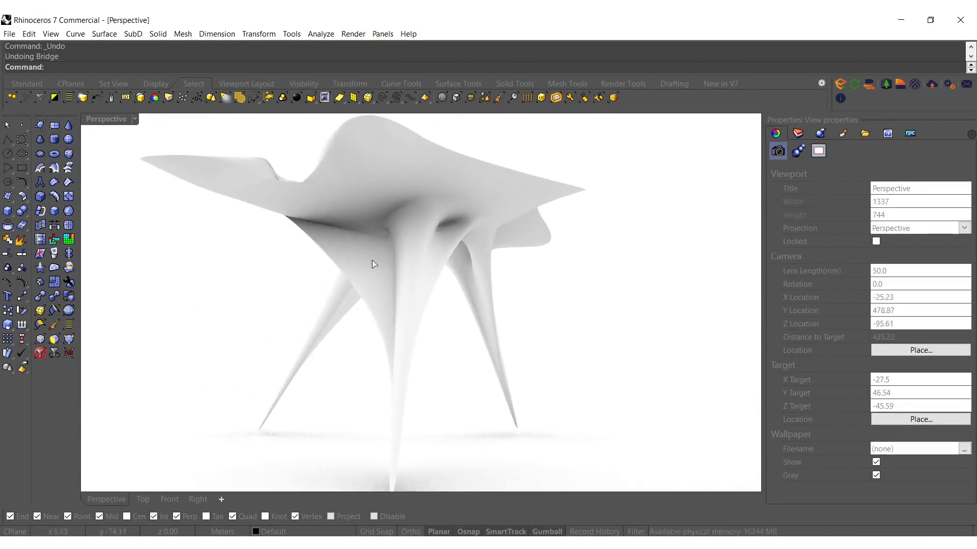
# Undo the last bridge on the third leg and return the viewport to Shaded display
pyautogui.hotkey('ctrl', 'z')
pyautogui.moveTo(419, 255)
pyautogui.mouseDown(button='right')
pyautogui.moveTo(523, 254)
pyautogui.moveTo(499, 273)
pyautogui.moveTo(468, 253)
pyautogui.moveTo(511, 240)
pyautogui.mouseUp(button='right')
pyautogui.middleClick(512, 240)
pyautogui.click(533, 250)
# Bridge the third leg's remaining inner side face to an underside face beside the star-shaped edge junction
pyautogui.scroll(2, 533, 244)
pyautogui.scroll(2, 529, 235)
pyautogui.keyDown('ctrl'); pyautogui.keyDown('shift'); pyautogui.click(523, 231); pyautogui.keyUp('shift'); pyautogui.keyUp('ctrl')
pyautogui.scroll(-1, 458, 221)
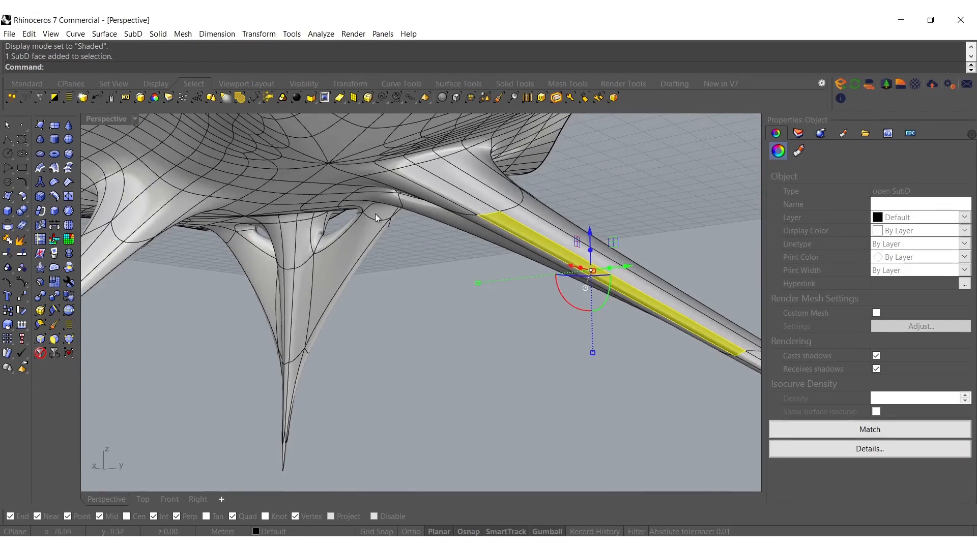
pyautogui.moveTo(374, 214); pyautogui.dragTo(352, 206, button='right')
pyautogui.click(328, 196)
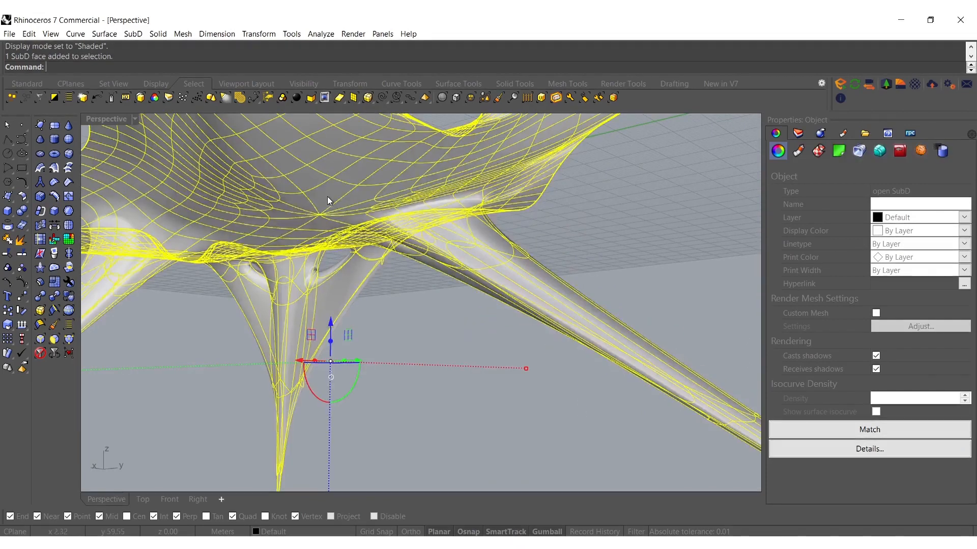
pyautogui.press('Escape')
pyautogui.keyDown('ctrl'); pyautogui.keyDown('shift'); pyautogui.click(331, 188); pyautogui.keyUp('shift'); pyautogui.keyUp('ctrl')
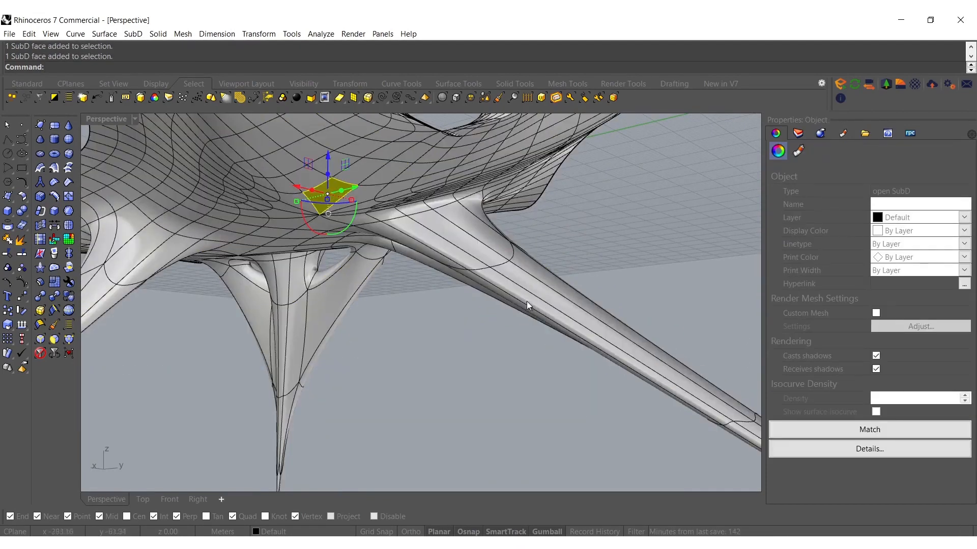
pyautogui.keyDown('ctrl'); pyautogui.keyDown('shift'); pyautogui.doubleClick(522, 294); pyautogui.keyUp('shift'); pyautogui.keyUp('ctrl')
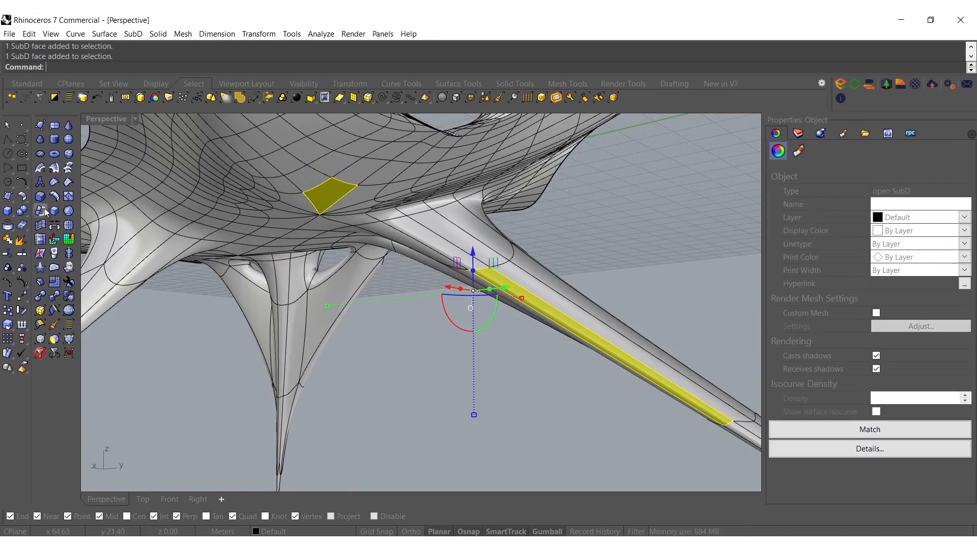
pyautogui.click(55, 224)
pyautogui.rightClick(258, 280)
pyautogui.moveTo(258, 280); pyautogui.dragTo(354, 276, button='right')
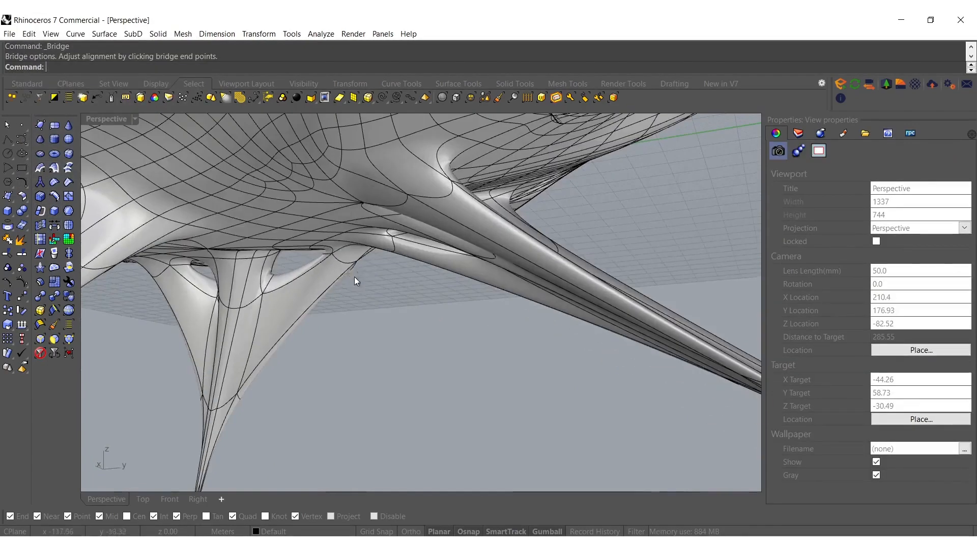
# Preview the third leg's new bridge in Rendered display and return to Shaded display
pyautogui.middleClick(334, 262)
pyautogui.click(305, 270)
pyautogui.scroll(-8, 312, 305)
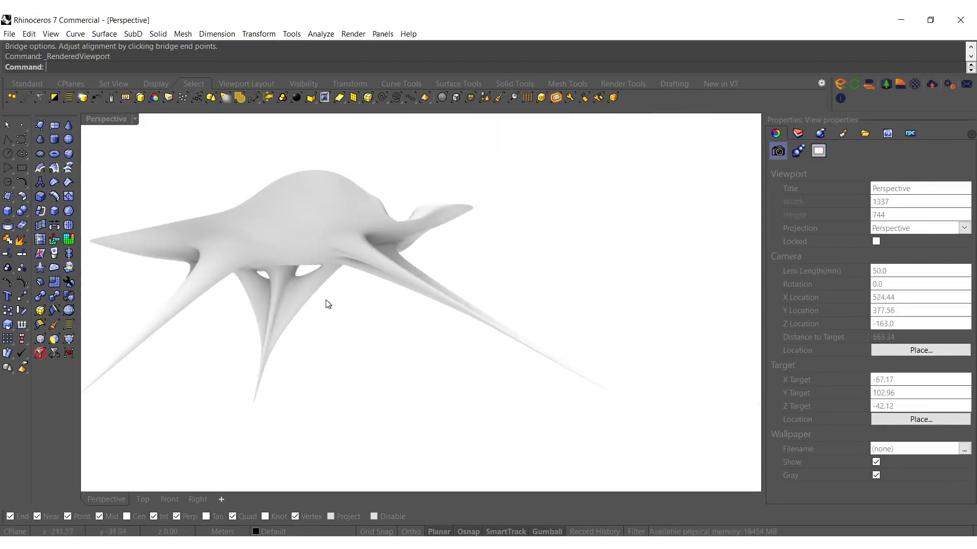
pyautogui.scroll(3, 312, 305)
pyautogui.moveTo(375, 283); pyautogui.dragTo(344, 246, button='right')
pyautogui.scroll(3, 344, 246)
pyautogui.middleClick(371, 237)
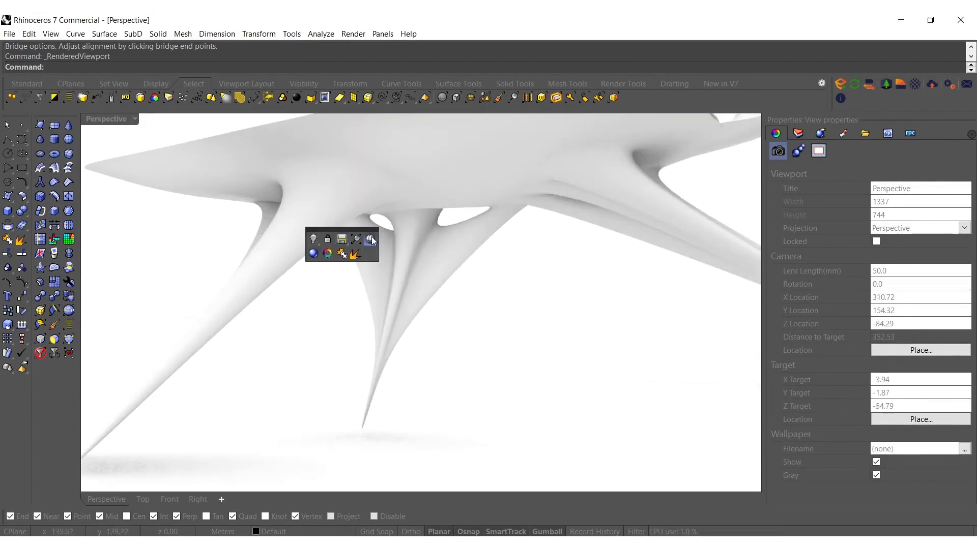
pyautogui.click(312, 256)
# Bridge a long face on the unbridged side of the first leg to a face on the underside of the top
pyautogui.keyDown('ctrl'); pyautogui.keyDown('shift'); pyautogui.click(284, 237); pyautogui.keyUp('shift'); pyautogui.keyUp('ctrl')
pyautogui.moveTo(324, 246); pyautogui.dragTo(328, 218, button='right')
pyautogui.keyDown('ctrl'); pyautogui.keyDown('shift'); pyautogui.click(327, 211); pyautogui.keyUp('shift'); pyautogui.keyUp('ctrl')
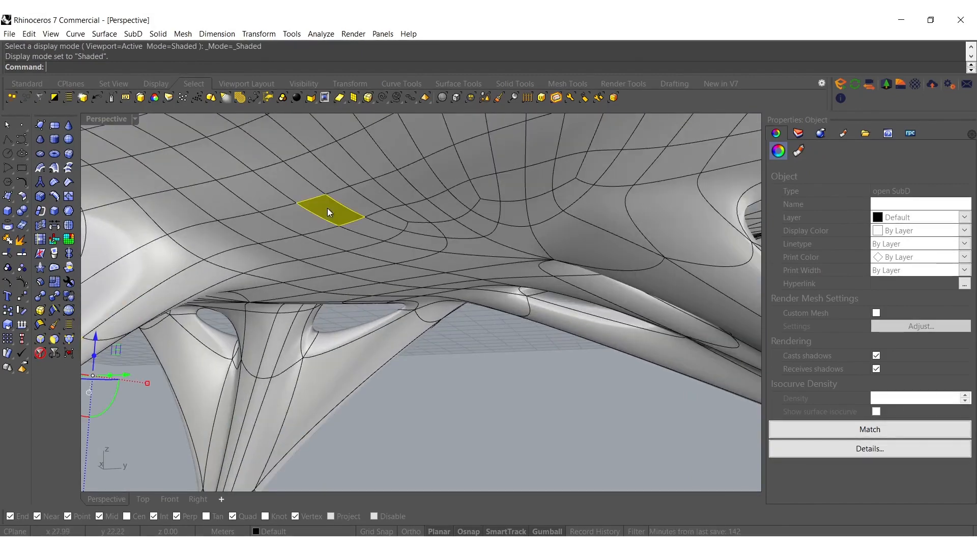
pyautogui.click(55, 240)
pyautogui.press('Escape')
pyautogui.keyDown('ctrl'); pyautogui.keyDown('shift'); pyautogui.click(292, 222); pyautogui.keyUp('shift'); pyautogui.keyUp('ctrl')
pyautogui.moveTo(291, 222); pyautogui.dragTo(164, 283, button='right')
pyautogui.keyDown('ctrl'); pyautogui.keyDown('shift'); pyautogui.click(153, 289); pyautogui.keyUp('shift'); pyautogui.keyUp('ctrl')
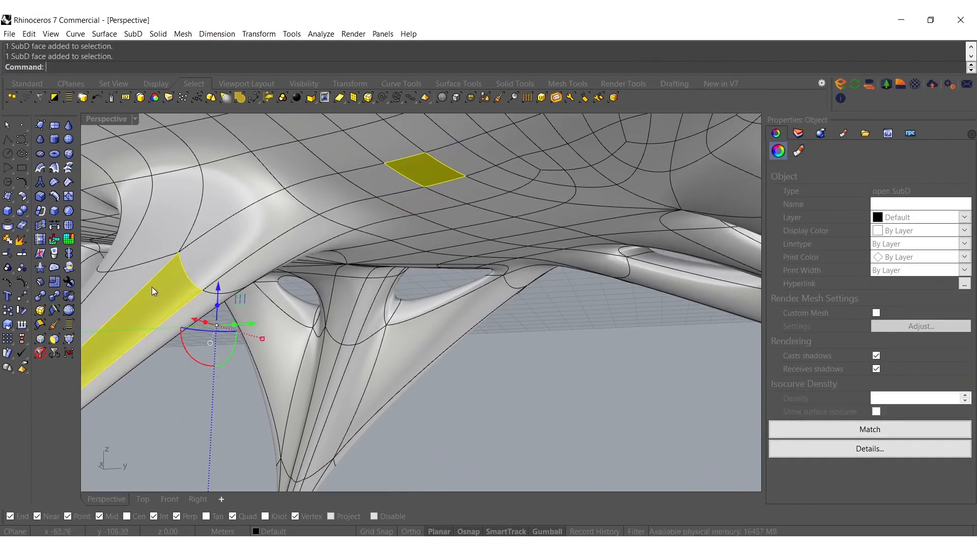
pyautogui.click(52, 229)
pyautogui.rightClick(208, 237)
# Inspect the whole model with all leg bridges in Rendered display and restore Shaded display
pyautogui.scroll(-5, 250, 220)
pyautogui.moveTo(249, 220); pyautogui.dragTo(314, 275, button='right')
pyautogui.middleClick(313, 275)
pyautogui.click(346, 261)
pyautogui.moveTo(346, 261)
pyautogui.mouseDown(button='right')
pyautogui.moveTo(361, 266)
pyautogui.moveTo(347, 279)
pyautogui.moveTo(372, 324)
pyautogui.moveTo(371, 300)
pyautogui.mouseUp(button='right')
pyautogui.scroll(-2, 356, 261)
pyautogui.middleClick(372, 300)
pyautogui.click(400, 293)
# Select the complete outer rim edge loop of the star-shaped SubD top
pyautogui.moveTo(362, 267)
pyautogui.mouseDown(button='right')
pyautogui.moveTo(364, 311)
pyautogui.moveTo(381, 286)
pyautogui.mouseUp(button='right')
pyautogui.scroll(5, 353, 329)
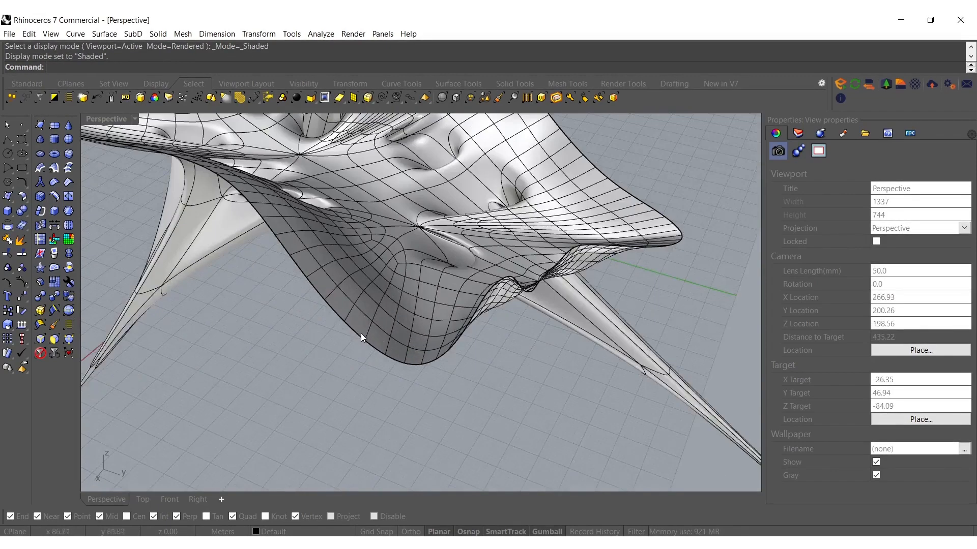
pyautogui.keyDown('ctrl'); pyautogui.keyDown('shift'); pyautogui.doubleClick(355, 330); pyautogui.keyUp('shift'); pyautogui.keyUp('ctrl')
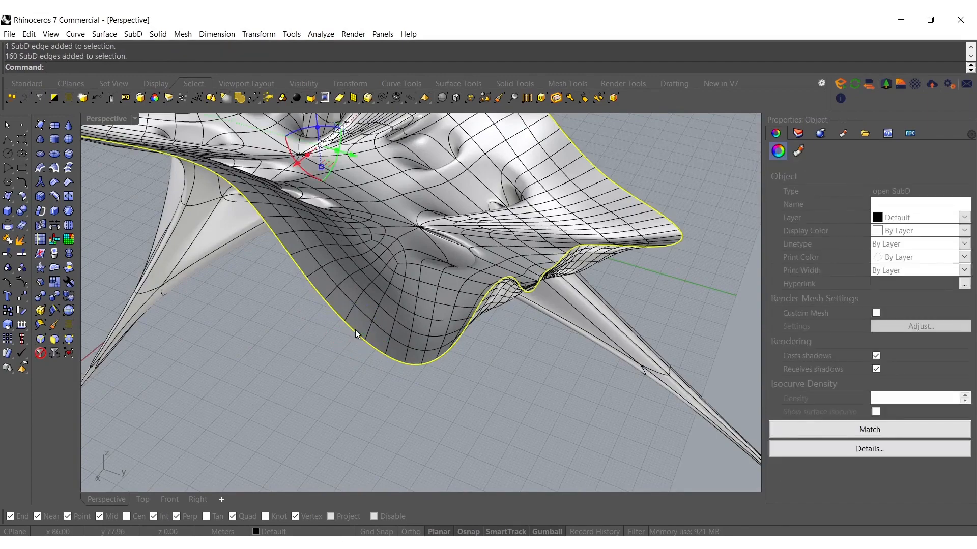
pyautogui.moveTo(362, 318); pyautogui.dragTo(388, 339, button='right')
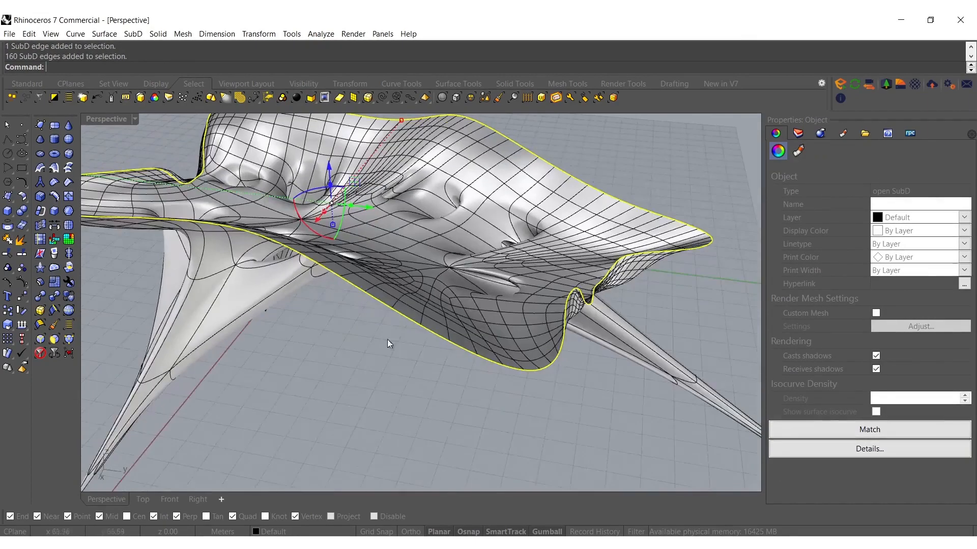
# Try to patch the rim edge loop with 25 U spans and 25 V spans, and undo the patch
pyautogui.write('Patch')
pyautogui.press('Return')
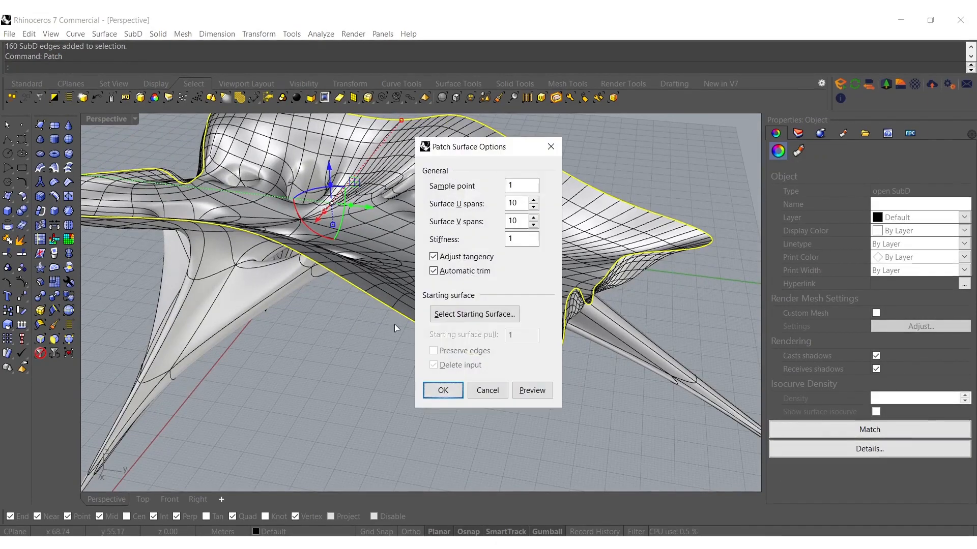
pyautogui.doubleClick(511, 203)
pyautogui.write('25')
pyautogui.doubleClick(514, 221)
pyautogui.write('25')
pyautogui.click(442, 390)
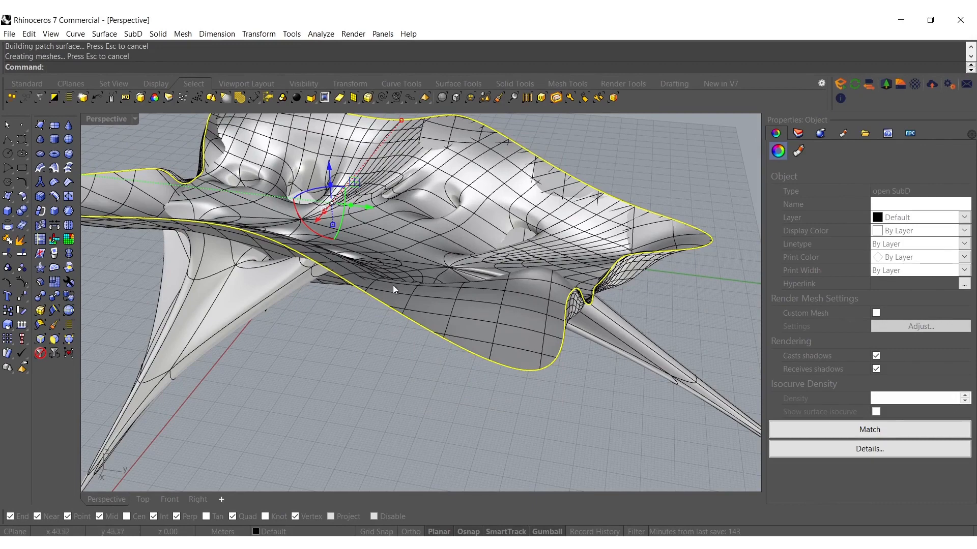
pyautogui.hotkey('ctrl', 'z')
# Create a Patch surface from the rim edge loop with 10 U spans and 10 V spans
pyautogui.press('Return')
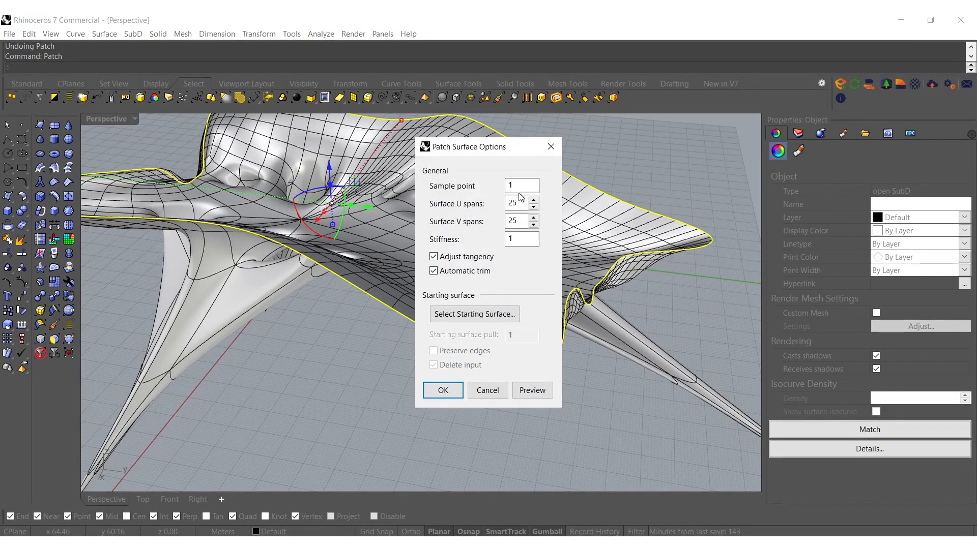
pyautogui.doubleClick(517, 203)
pyautogui.write('10')
pyautogui.click(516, 219)
pyautogui.doubleClick(515, 220)
pyautogui.write('10')
pyautogui.press('Return')
# Flatten the new patch surface by scaling it down vertically
pyautogui.scroll(-3, 492, 264)
pyautogui.moveTo(491, 264); pyautogui.dragTo(452, 357, button='right')
pyautogui.click(453, 357)
pyautogui.moveTo(472, 315); pyautogui.dragTo(492, 264, button='right')
pyautogui.moveTo(410, 336); pyautogui.dragTo(416, 316)
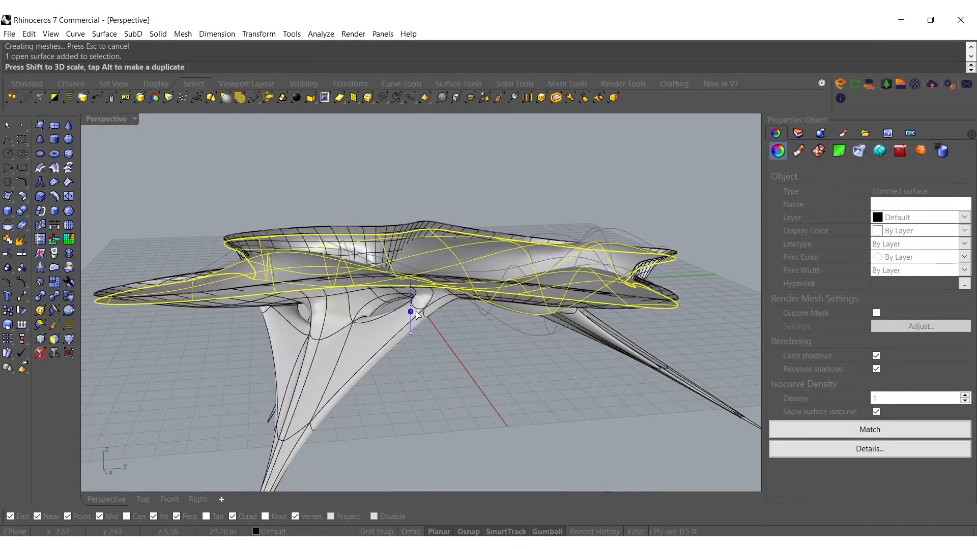
pyautogui.moveTo(295, 266); pyautogui.dragTo(307, 256)
# Turn on the patch surface's control points and set the viewport to Wireframe display
pyautogui.moveTo(306, 255); pyautogui.dragTo(338, 303, button='right')
pyautogui.click(22, 279)
pyautogui.middleClick(338, 303)
pyautogui.click(372, 300)
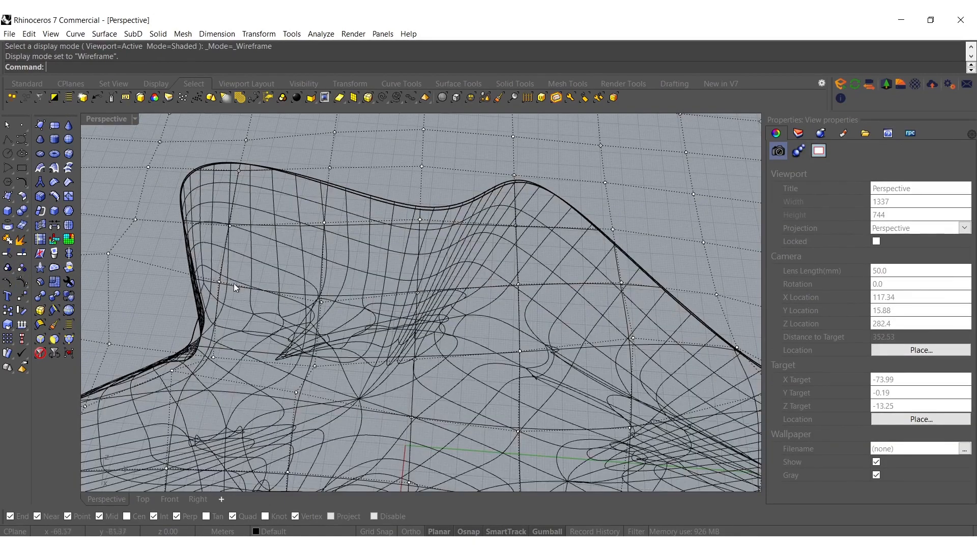
# Raise two patch control points inside one star arm and return the viewport to Shaded display
pyautogui.moveTo(293, 265); pyautogui.dragTo(420, 305)
pyautogui.moveTo(413, 305); pyautogui.dragTo(398, 253, button='right')
pyautogui.moveTo(375, 249); pyautogui.dragTo(378, 200)
pyautogui.moveTo(378, 249); pyautogui.dragTo(409, 219, button='right')
pyautogui.middleClick(409, 218)
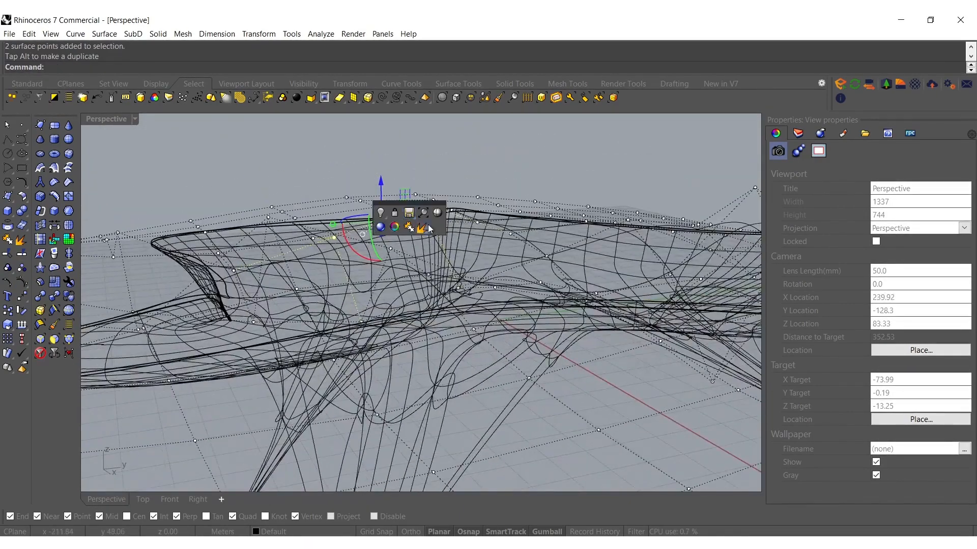
pyautogui.click(438, 214)
pyautogui.scroll(-2, 385, 254)
pyautogui.moveTo(385, 254); pyautogui.dragTo(365, 313, button='right')
pyautogui.scroll(4, 364, 309)
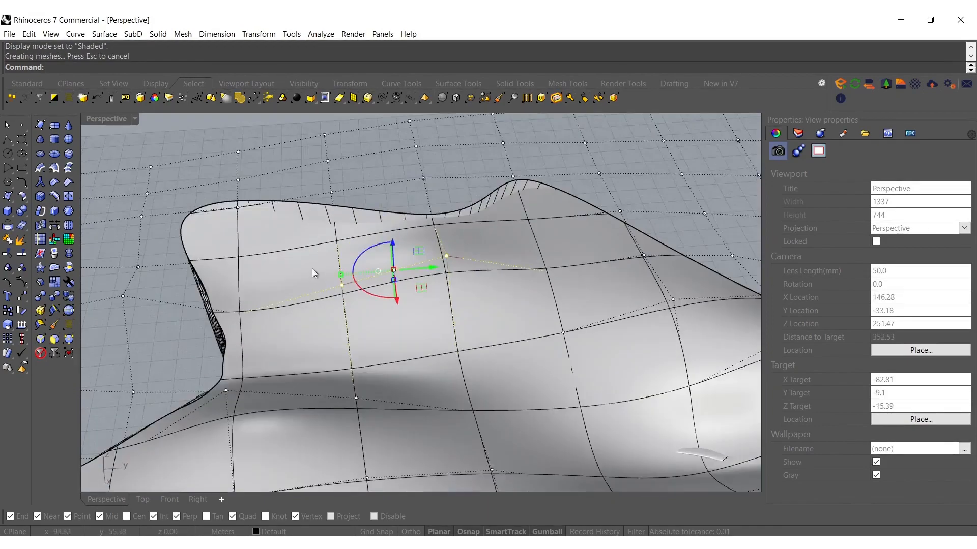
# Adjust the control point selection on the same arm and raise those points slightly
pyautogui.moveTo(312, 269); pyautogui.dragTo(382, 275, button='right')
pyautogui.scroll(4, 383, 277)
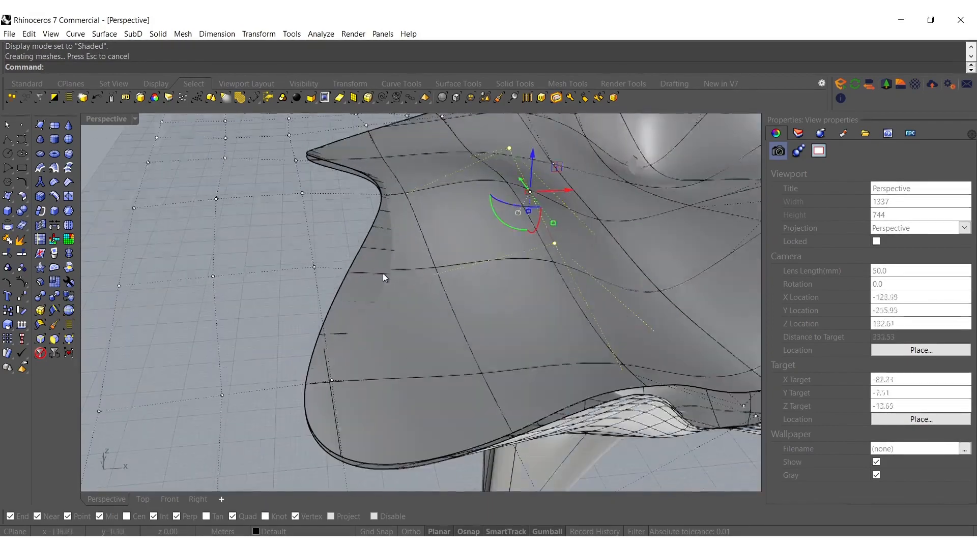
pyautogui.keyDown('shift'); pyautogui.click(432, 276); pyautogui.keyUp('shift')
pyautogui.keyDown('ctrl'); pyautogui.click(555, 244); pyautogui.keyUp('ctrl')
pyautogui.moveTo(477, 177); pyautogui.dragTo(476, 157)
pyautogui.scroll(-5, 544, 229)
pyautogui.moveTo(544, 229); pyautogui.dragTo(410, 242, button='right')
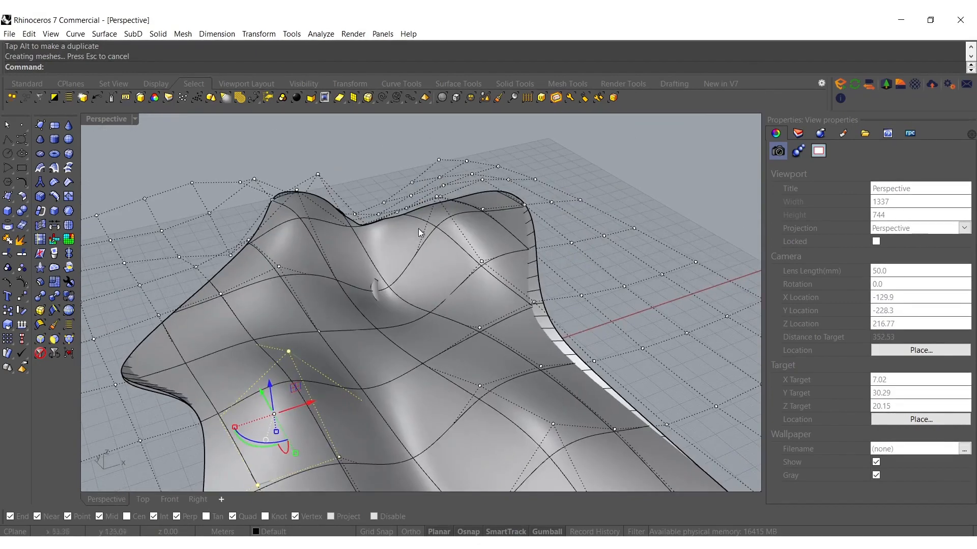
# Raise two separate control points on the far side of the patch to shape additional bumps
pyautogui.click(437, 198)
pyautogui.click(392, 323)
pyautogui.moveTo(389, 316); pyautogui.dragTo(397, 230)
pyautogui.keyDown('shift'); pyautogui.moveTo(302, 339); pyautogui.dragTo(342, 315, button='right'); pyautogui.keyUp('shift')
pyautogui.moveTo(403, 296); pyautogui.dragTo(460, 286, button='right')
pyautogui.click(458, 293)
pyautogui.moveTo(460, 260); pyautogui.dragTo(463, 217)
pyautogui.moveTo(521, 277); pyautogui.dragTo(386, 283, button='right')
# Nudge the whole patch surface slightly and turn its control points back on
pyautogui.press('Escape')
pyautogui.press('Escape')
pyautogui.click(387, 282)
pyautogui.moveTo(391, 307); pyautogui.dragTo(392, 304)
pyautogui.press('Escape')
pyautogui.moveTo(412, 314); pyautogui.dragTo(406, 289, button='right')
pyautogui.click(400, 258)
pyautogui.moveTo(365, 260); pyautogui.dragTo(356, 288, button='right')
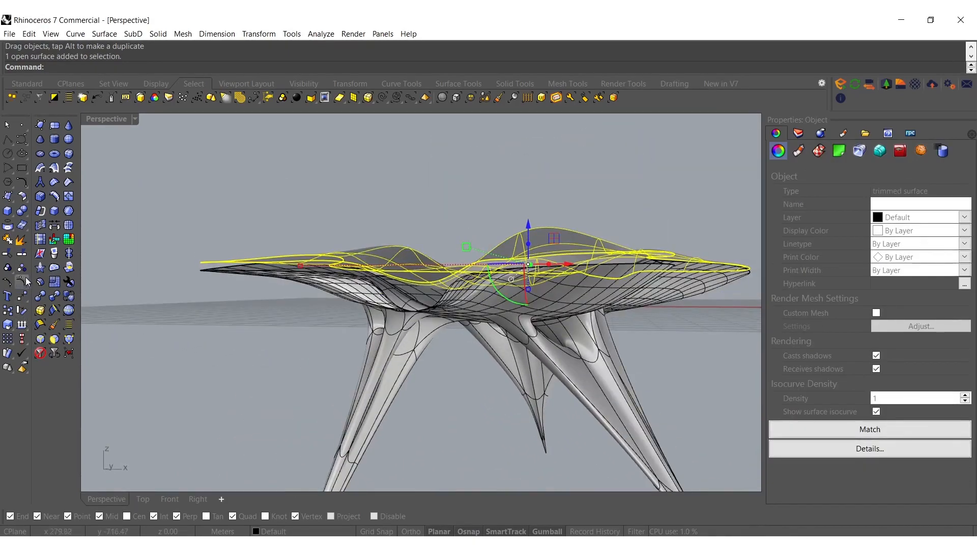
pyautogui.click(23, 278)
# Select the group of patch control points around one star arm and lower them slightly
pyautogui.moveTo(413, 306); pyautogui.dragTo(407, 284, button='right')
pyautogui.scroll(4, 358, 249)
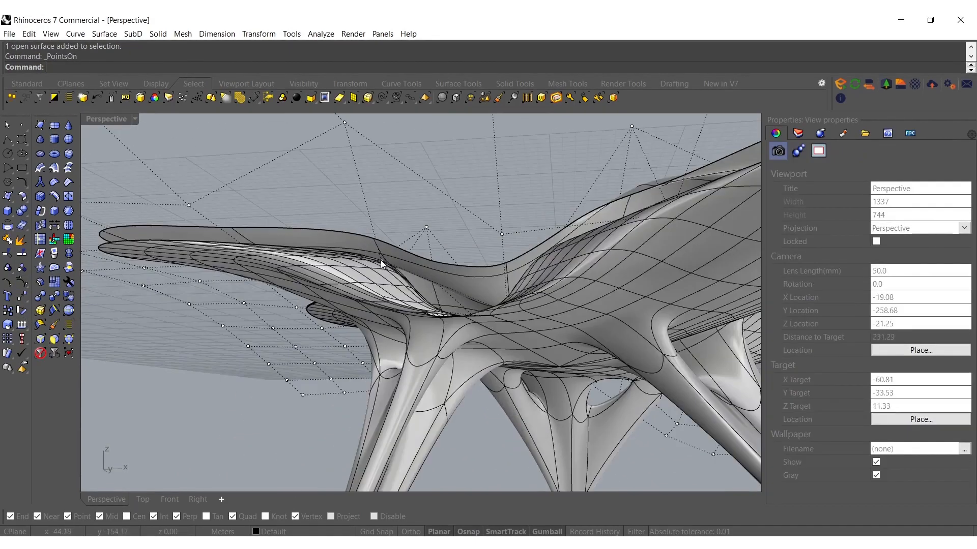
pyautogui.click(381, 260)
pyautogui.moveTo(134, 229); pyautogui.dragTo(109, 182, button='right')
pyautogui.moveTo(109, 182); pyautogui.dragTo(466, 314)
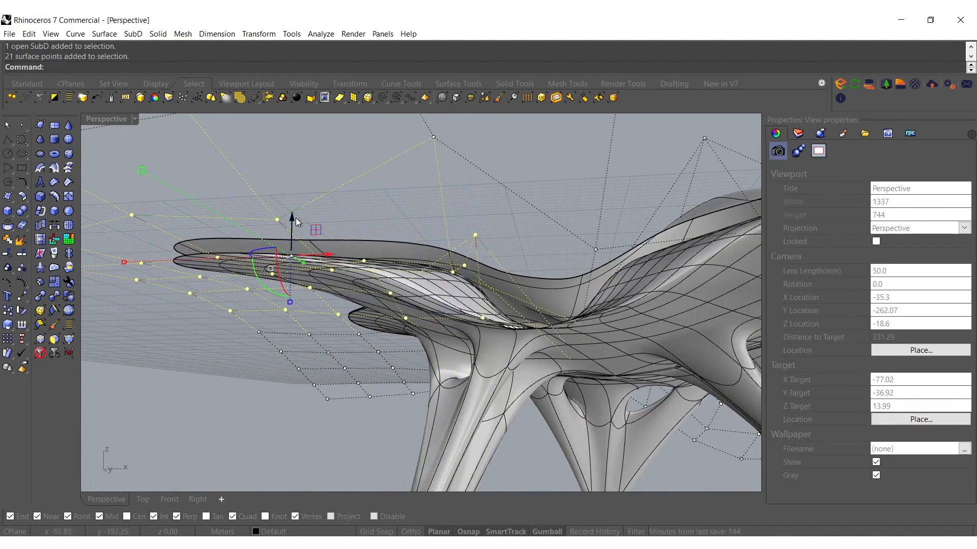
pyautogui.moveTo(297, 223); pyautogui.dragTo(296, 231)
pyautogui.moveTo(295, 233); pyautogui.dragTo(296, 234)
# Lower several more patch control points along the rim toward the neighbouring arm
pyautogui.moveTo(558, 240); pyautogui.dragTo(392, 186, button='right')
pyautogui.moveTo(430, 206); pyautogui.dragTo(431, 206)
pyautogui.moveTo(389, 144); pyautogui.dragTo(399, 189)
pyautogui.click(533, 301)
pyautogui.moveTo(532, 266); pyautogui.dragTo(534, 290)
pyautogui.moveTo(612, 285); pyautogui.dragTo(478, 293, button='right')
pyautogui.moveTo(593, 200); pyautogui.dragTo(685, 337)
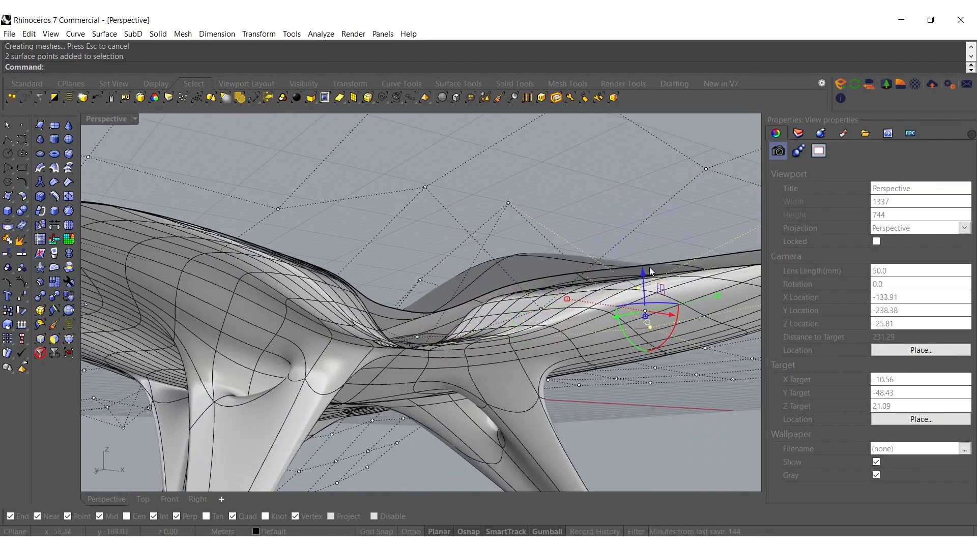
pyautogui.moveTo(643, 278); pyautogui.dragTo(644, 289)
# Raise two patch control points beside the deep notch between two star arms
pyautogui.moveTo(645, 290); pyautogui.dragTo(496, 266, button='right')
pyautogui.scroll(8, 527, 283)
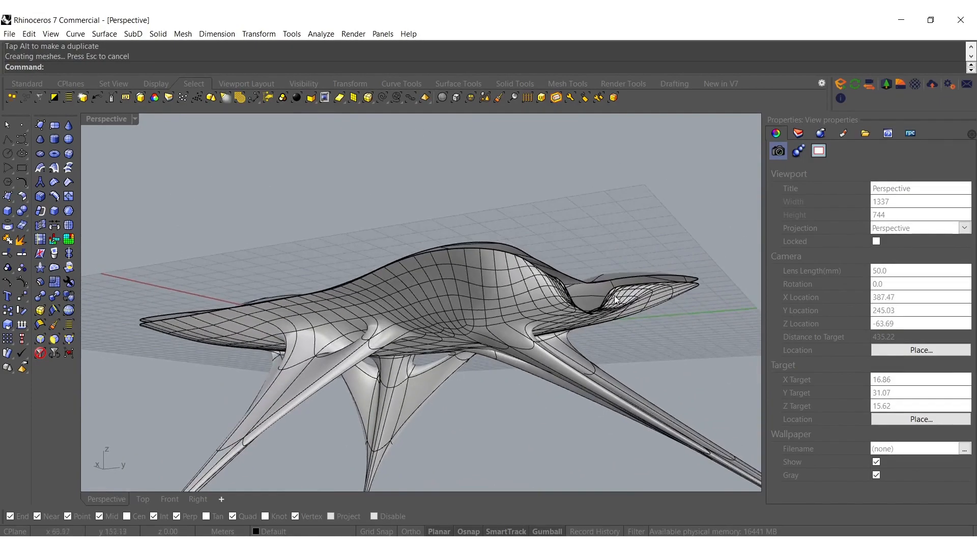
pyautogui.moveTo(577, 280); pyautogui.dragTo(531, 227, button='right')
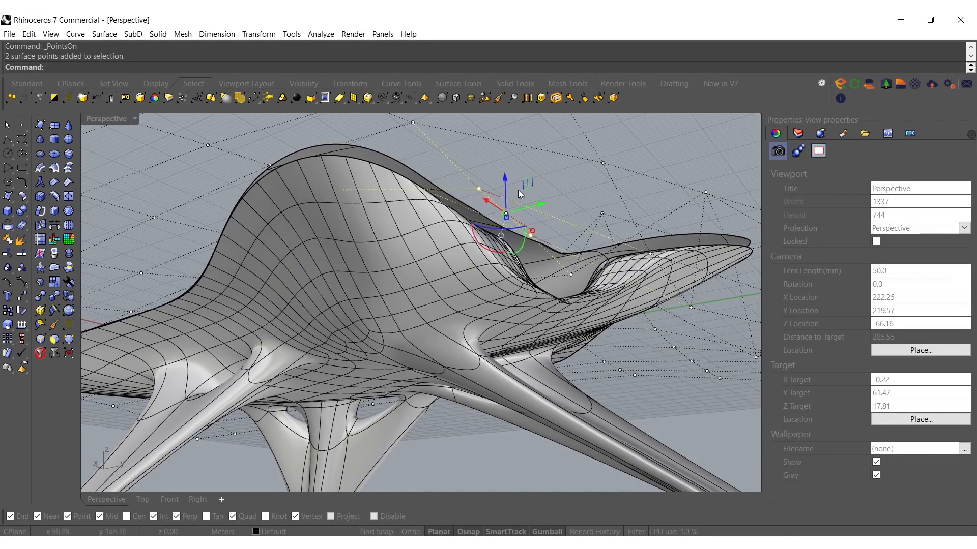
pyautogui.moveTo(508, 182); pyautogui.dragTo(503, 167)
# Lower the patch control points outside the raised rim crest slightly
pyautogui.keyDown('shift'); pyautogui.moveTo(272, 121); pyautogui.dragTo(318, 172, button='right'); pyautogui.keyUp('shift')
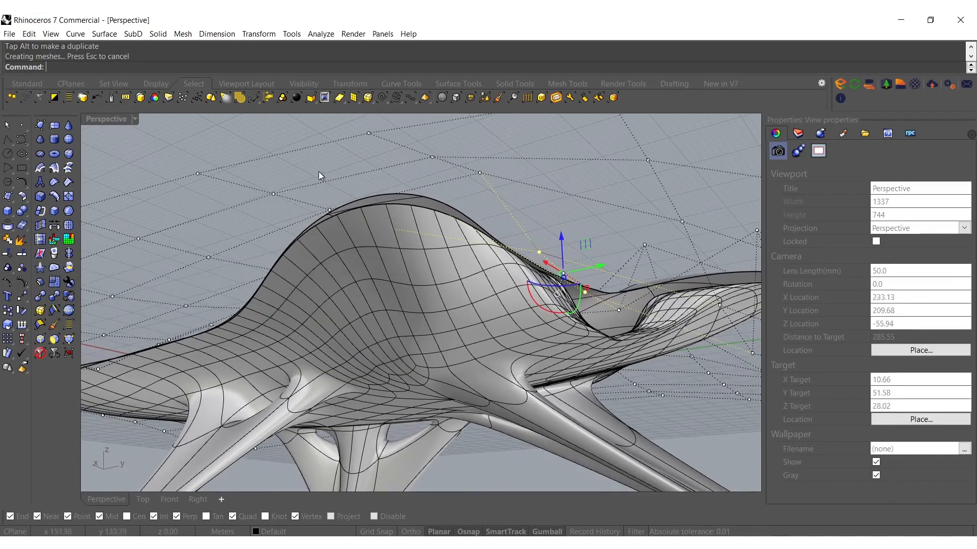
pyautogui.moveTo(269, 165); pyautogui.dragTo(350, 214)
pyautogui.moveTo(302, 162); pyautogui.dragTo(302, 167)
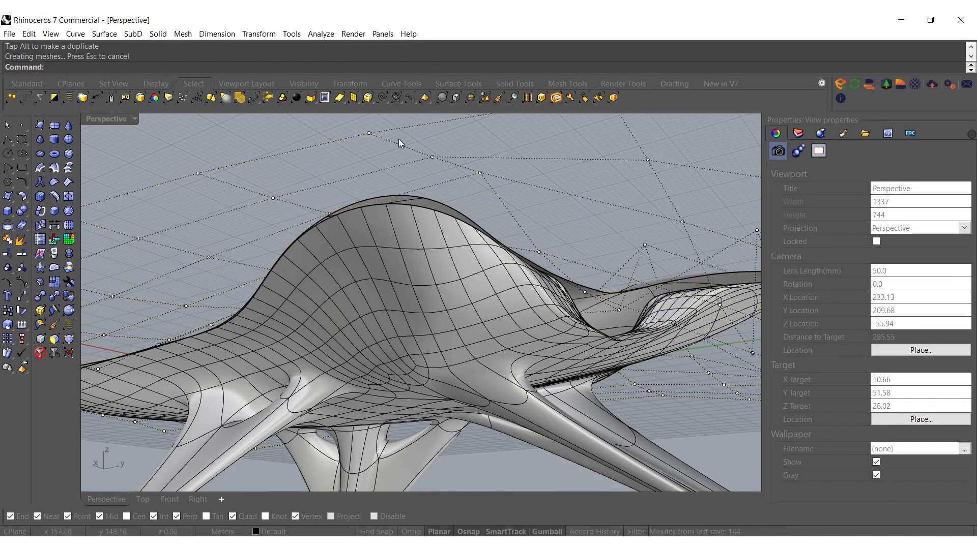
pyautogui.moveTo(464, 187); pyautogui.dragTo(487, 173)
pyautogui.moveTo(457, 130); pyautogui.dragTo(457, 148)
# Lower a single patch control point near the notch by a small amount
pyautogui.keyDown('shift'); pyautogui.moveTo(554, 298); pyautogui.dragTo(325, 227, button='right'); pyautogui.keyUp('shift')
pyautogui.moveTo(427, 260); pyautogui.dragTo(413, 309, button='right')
pyautogui.click(370, 256)
pyautogui.moveTo(426, 303); pyautogui.dragTo(426, 310)
# Pull a patch control point beyond the notch far down below the tabletop
pyautogui.keyDown('shift'); pyautogui.moveTo(456, 350); pyautogui.dragTo(385, 263, button='right'); pyautogui.keyUp('shift')
pyautogui.moveTo(427, 289); pyautogui.dragTo(370, 246, button='right')
pyautogui.click(480, 282)
pyautogui.moveTo(374, 251); pyautogui.dragTo(355, 414)
pyautogui.moveTo(355, 413); pyautogui.dragTo(444, 292, button='right')
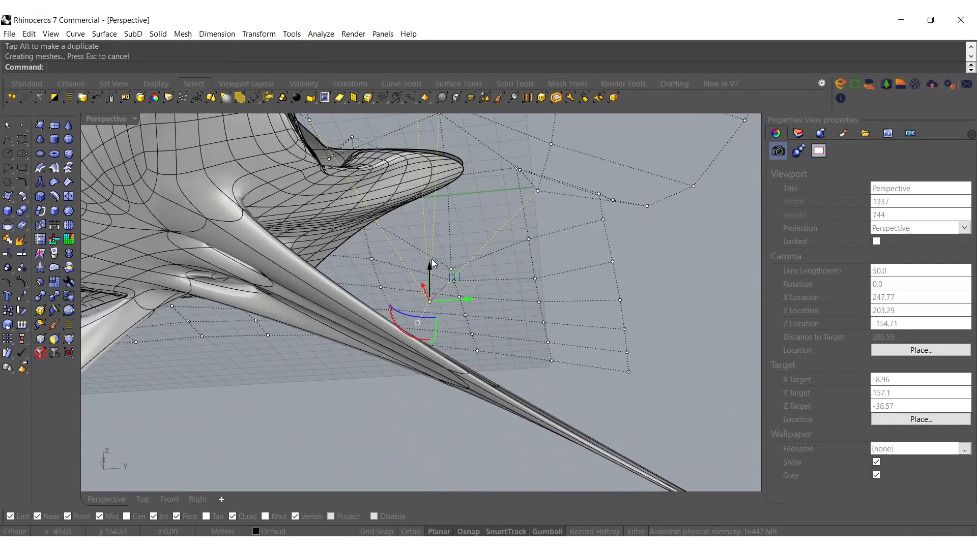
pyautogui.moveTo(432, 269); pyautogui.dragTo(428, 414)
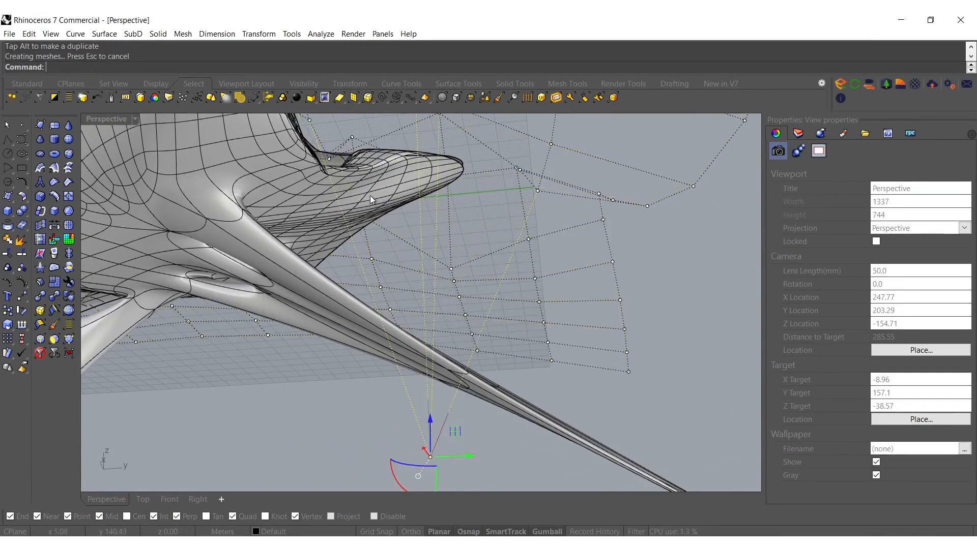
# Lower the neighbouring patch control points around the arm tip beside the notch
pyautogui.keyDown('shift'); pyautogui.moveTo(370, 195); pyautogui.dragTo(359, 274, button='right'); pyautogui.keyUp('shift')
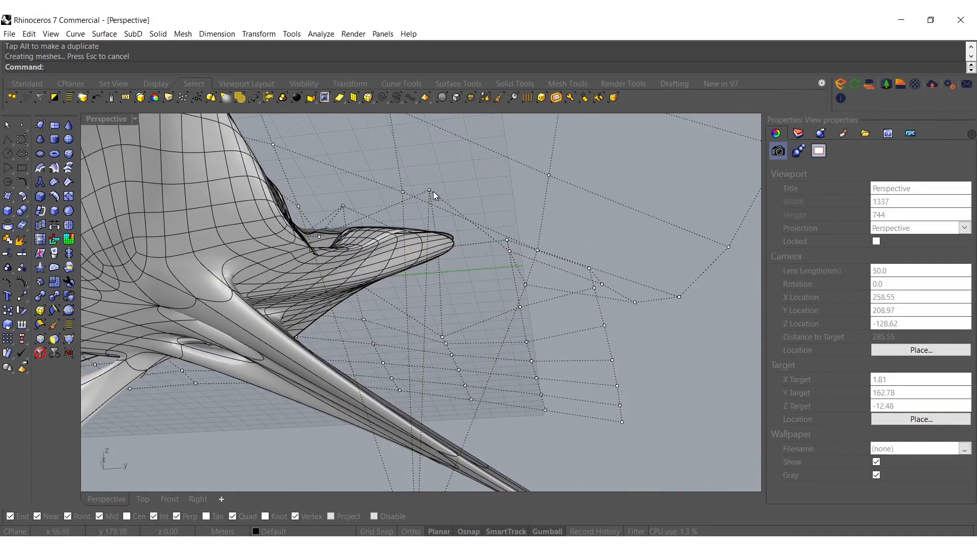
pyautogui.moveTo(436, 167); pyautogui.dragTo(435, 227)
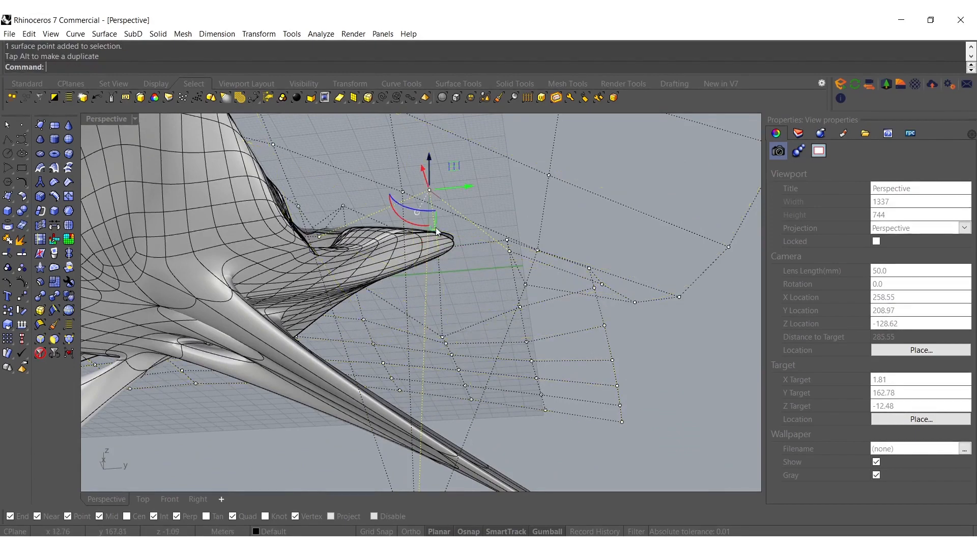
pyautogui.moveTo(405, 164); pyautogui.dragTo(401, 190)
pyautogui.click(525, 286)
pyautogui.moveTo(524, 257); pyautogui.dragTo(528, 322)
# Select the two patch control points inside the notch and lower them below the rim
pyautogui.moveTo(411, 273); pyautogui.dragTo(285, 258, button='right')
pyautogui.click(293, 316)
pyautogui.keyDown('shift'); pyautogui.click(310, 258); pyautogui.keyUp('shift')
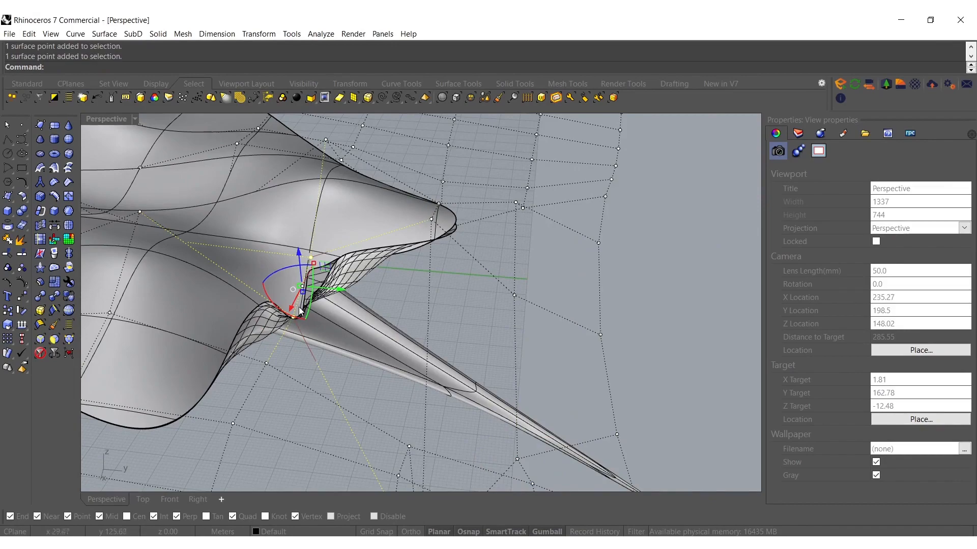
pyautogui.scroll(5, 291, 316)
pyautogui.keyDown('ctrl'); pyautogui.moveTo(269, 319); pyautogui.dragTo(269, 320); pyautogui.keyUp('ctrl')
pyautogui.moveTo(305, 346); pyautogui.dragTo(336, 417, button='right')
pyautogui.moveTo(336, 417); pyautogui.dragTo(320, 372, button='right')
pyautogui.moveTo(376, 239); pyautogui.dragTo(378, 336)
# Reposition another patch control point beyond the notch to refine the fit with the rim
pyautogui.scroll(-5, 326, 233)
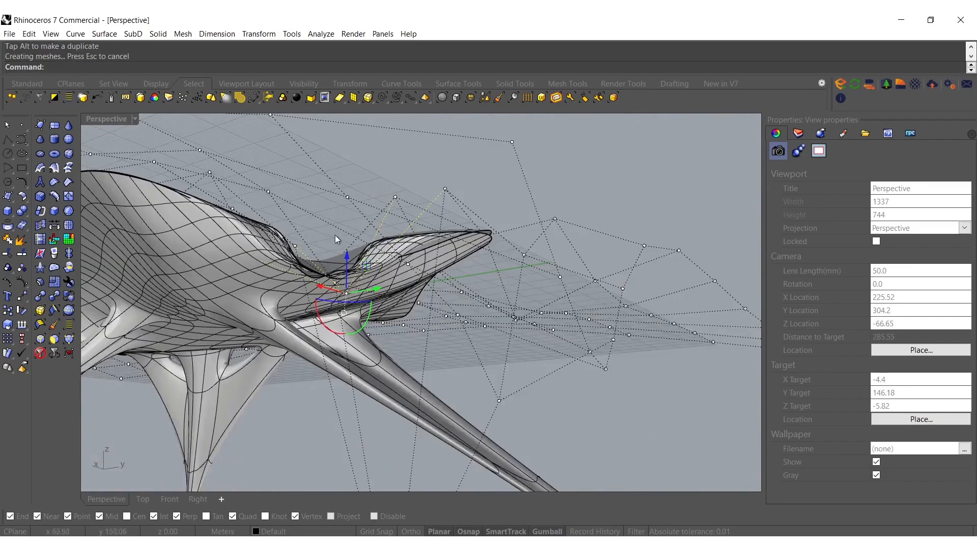
pyautogui.keyDown('shift'); pyautogui.moveTo(376, 322); pyautogui.dragTo(404, 405, button='right'); pyautogui.keyUp('shift')
pyautogui.moveTo(407, 415); pyautogui.dragTo(419, 265)
pyautogui.keyDown('shift'); pyautogui.moveTo(334, 158); pyautogui.dragTo(334, 167, button='right'); pyautogui.keyUp('shift')
pyautogui.scroll(-8, 393, 267)
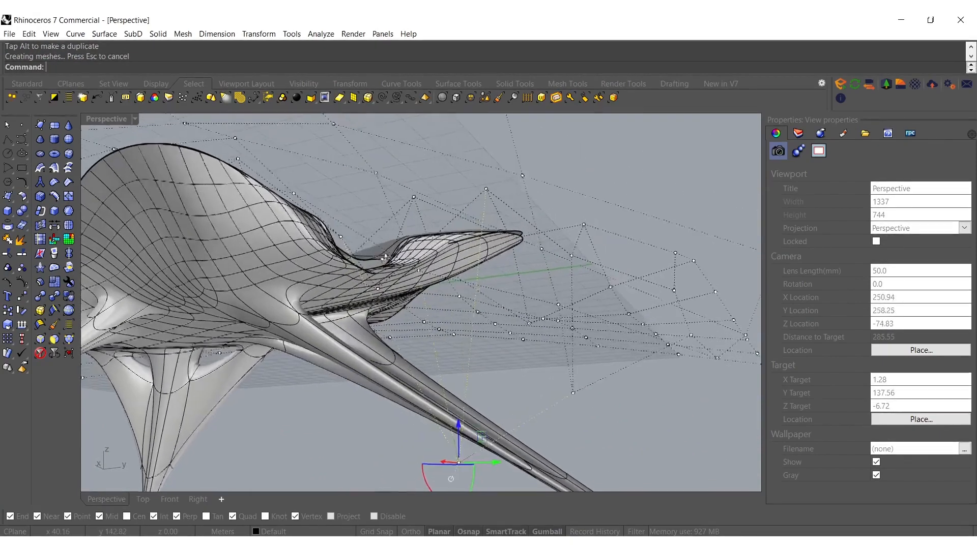
pyautogui.scroll(4, 396, 250)
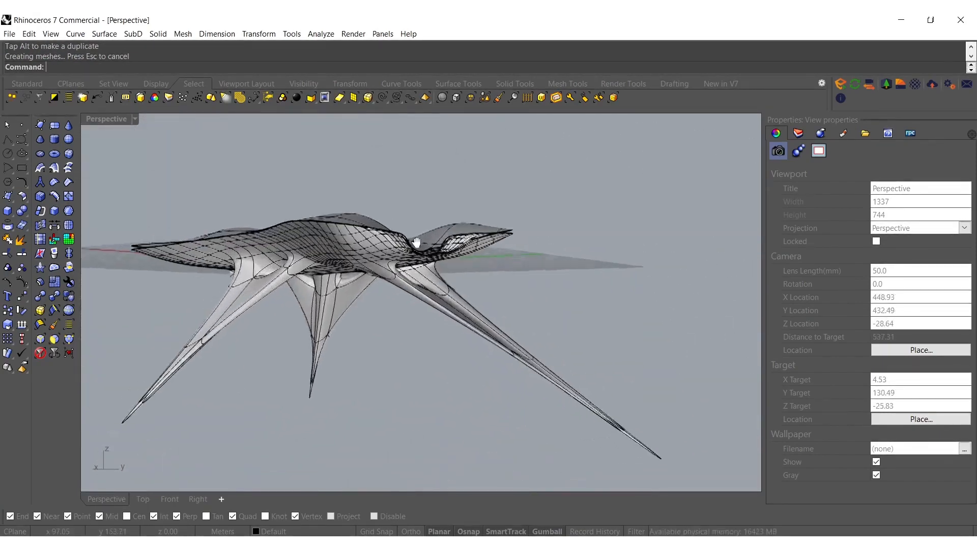
# Inspect the table with its patched top in Rendered display and restore Shaded display
pyautogui.middleClick(471, 232)
pyautogui.click(433, 241)
pyautogui.moveTo(547, 304); pyautogui.dragTo(429, 275, button='right')
pyautogui.moveTo(418, 242)
pyautogui.mouseDown(button='right')
pyautogui.moveTo(381, 221)
pyautogui.moveTo(343, 273)
pyautogui.moveTo(414, 277)
pyautogui.moveTo(388, 220)
pyautogui.moveTo(381, 279)
pyautogui.moveTo(407, 343)
pyautogui.moveTo(370, 260)
pyautogui.mouseUp(button='right')
pyautogui.middleClick(382, 280)
pyautogui.click(381, 283)
# Convert the SubD table to a NURBS polysurface and delete the original SubD
pyautogui.click(301, 266)
pyautogui.keyDown('shift'); pyautogui.moveTo(302, 268); pyautogui.dragTo(416, 256, button='right'); pyautogui.keyUp('shift')
pyautogui.click(24, 224)
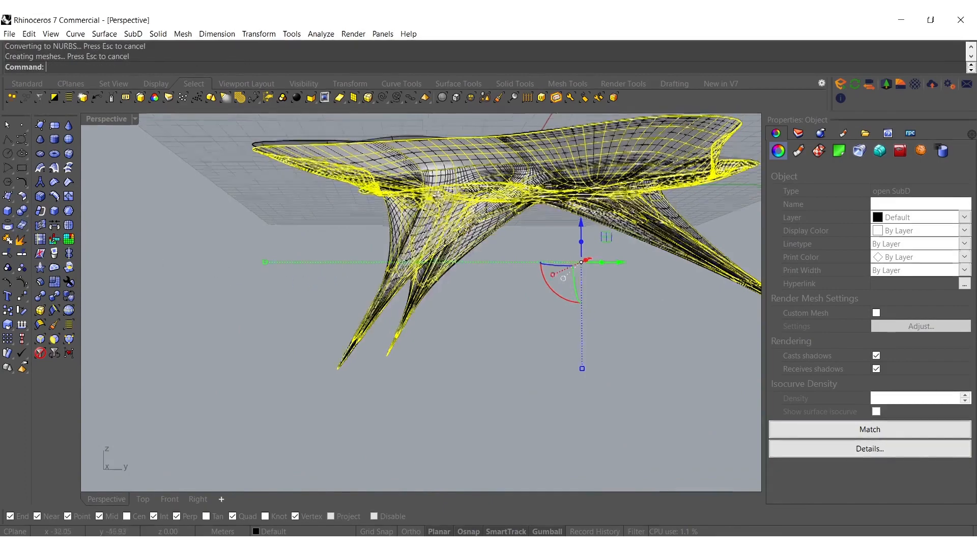
pyautogui.press('Delete')
# Examine the converted NURBS table from several viewing angles
pyautogui.press('Left')
pyautogui.press('Left')
pyautogui.press('Left')
pyautogui.press('Left')
pyautogui.press('Down')
pyautogui.press('Down')
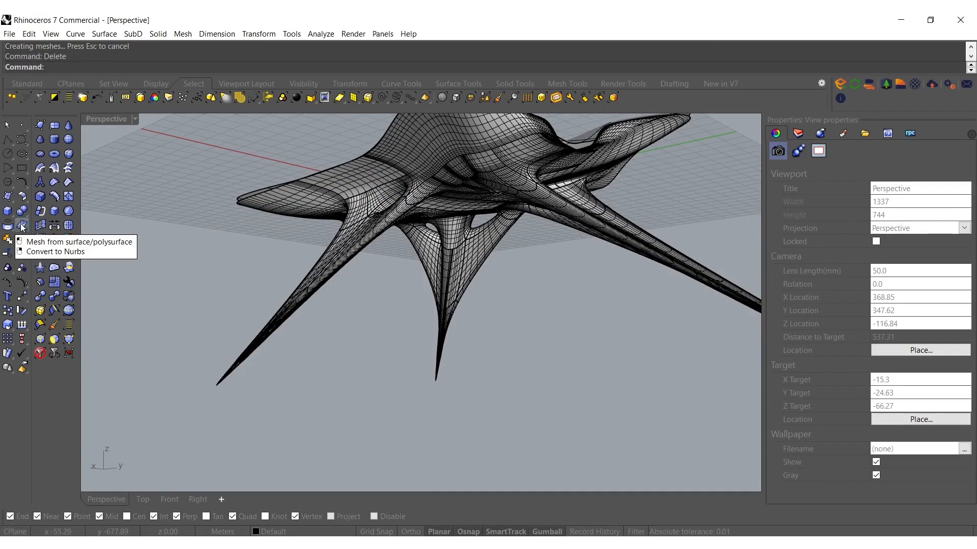
pyautogui.press('Up')
pyautogui.press('Up')
pyautogui.press('Up')
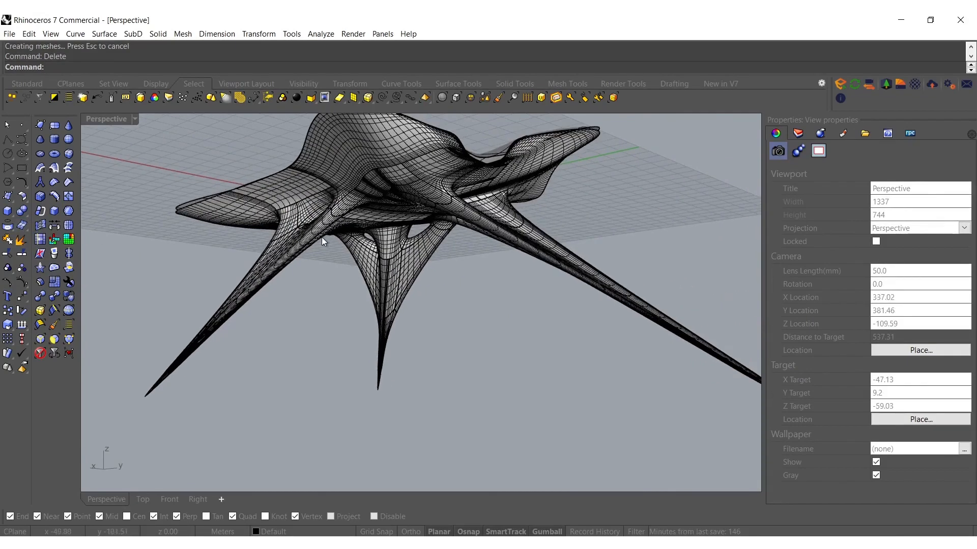
# Select the converted polysurface, open Grasshopper and reference it in a new Brep parameter
pyautogui.click(320, 236)
pyautogui.press('Return')
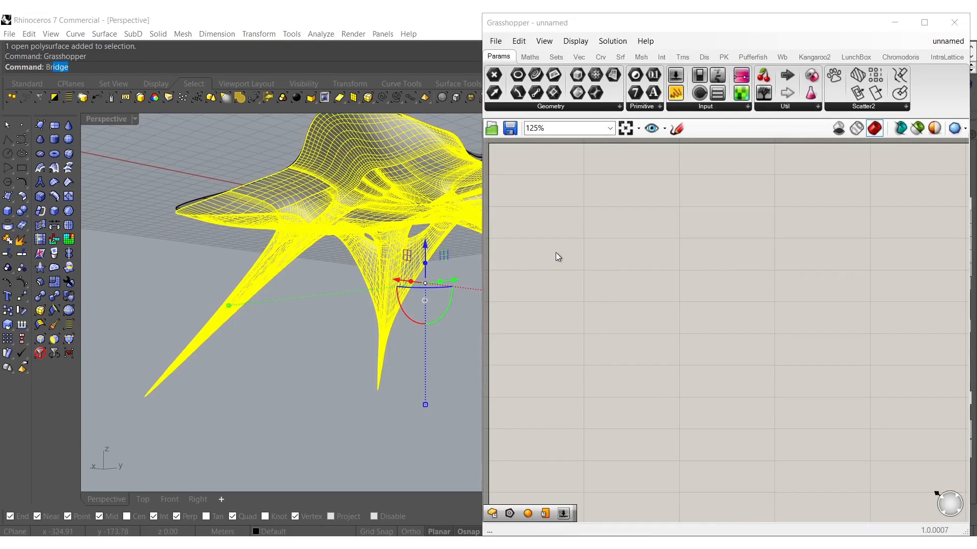
pyautogui.doubleClick(555, 252)
pyautogui.write('bre')
pyautogui.click(540, 222)
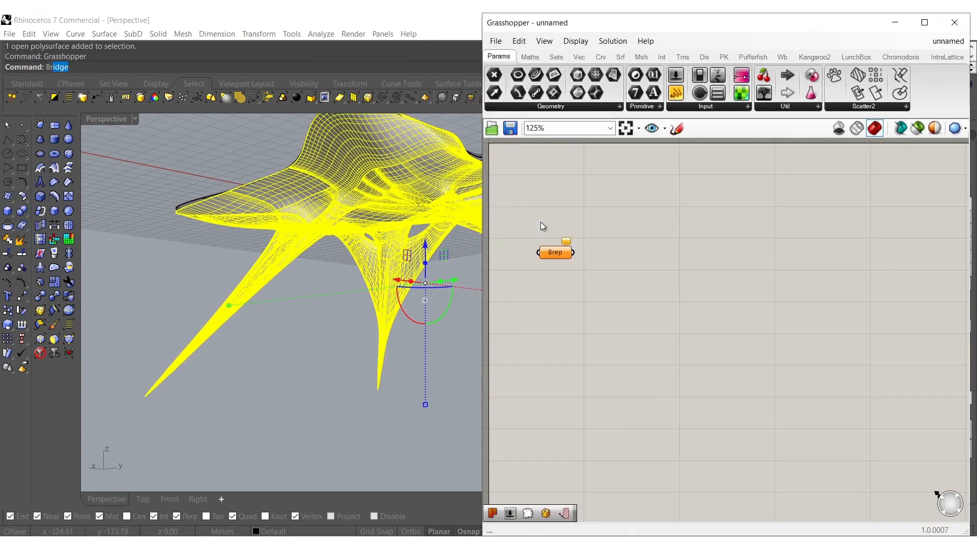
pyautogui.rightClick(557, 254)
pyautogui.click(648, 420)
# Add a Contour component for breps and meshes beside the Brep parameter
pyautogui.moveTo(580, 287); pyautogui.dragTo(652, 286, button='right')
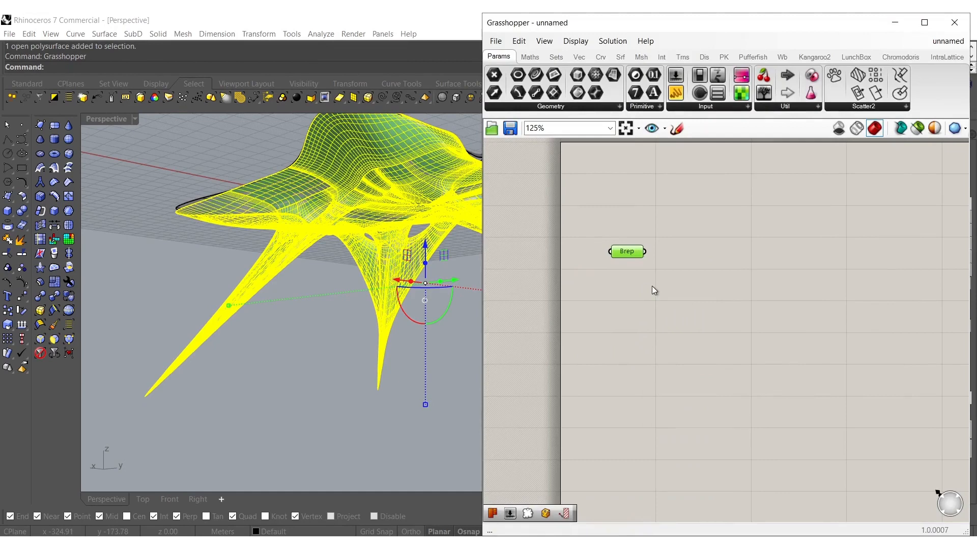
pyautogui.doubleClick(653, 285)
pyautogui.write('cont')
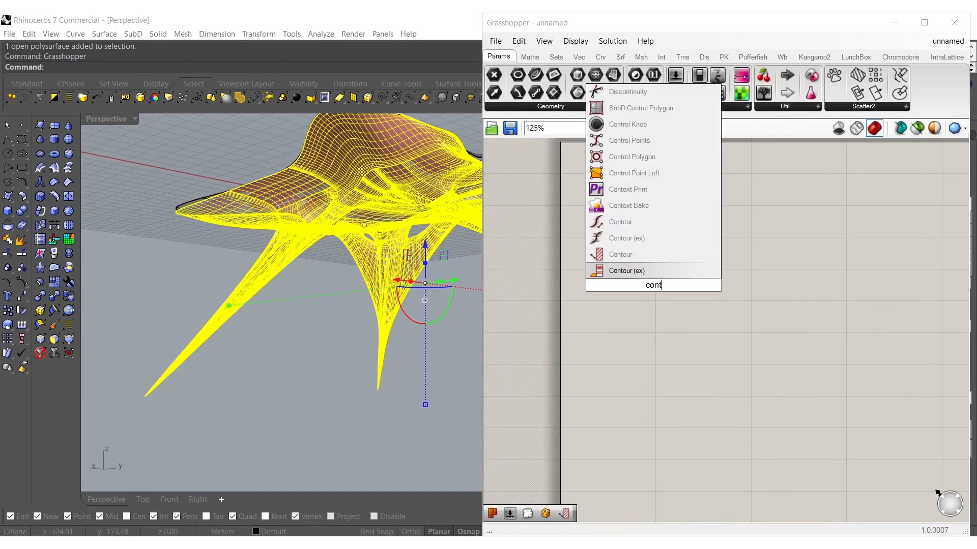
pyautogui.click(625, 255)
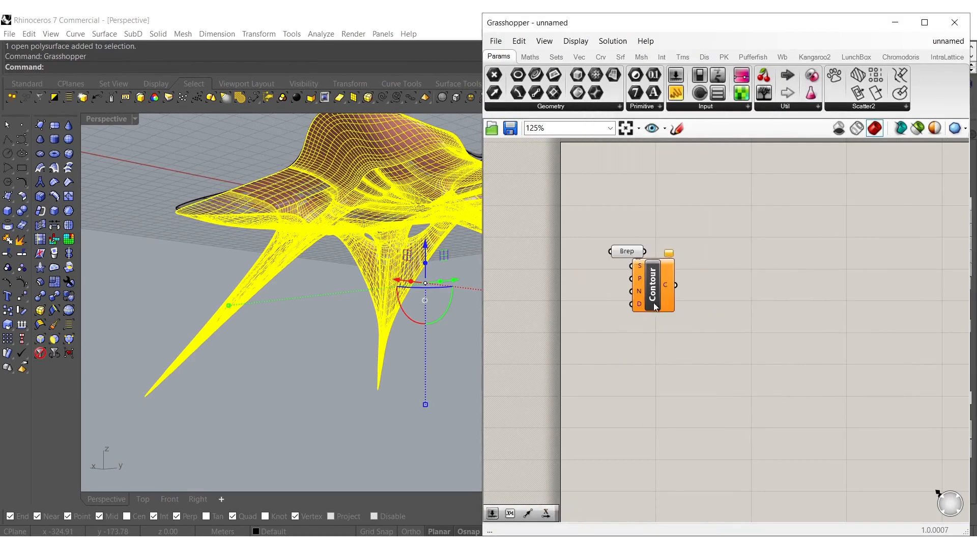
# Add a Unit Y vector component and connect it to the Contour's normal input
pyautogui.doubleClick(618, 301)
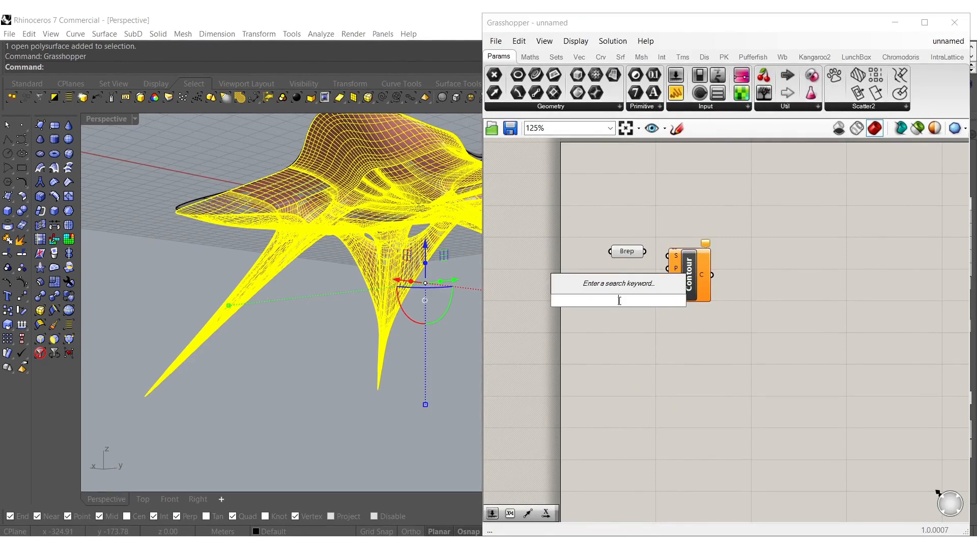
pyautogui.write('y')
pyautogui.click(605, 289)
pyautogui.scroll(2, 649, 296)
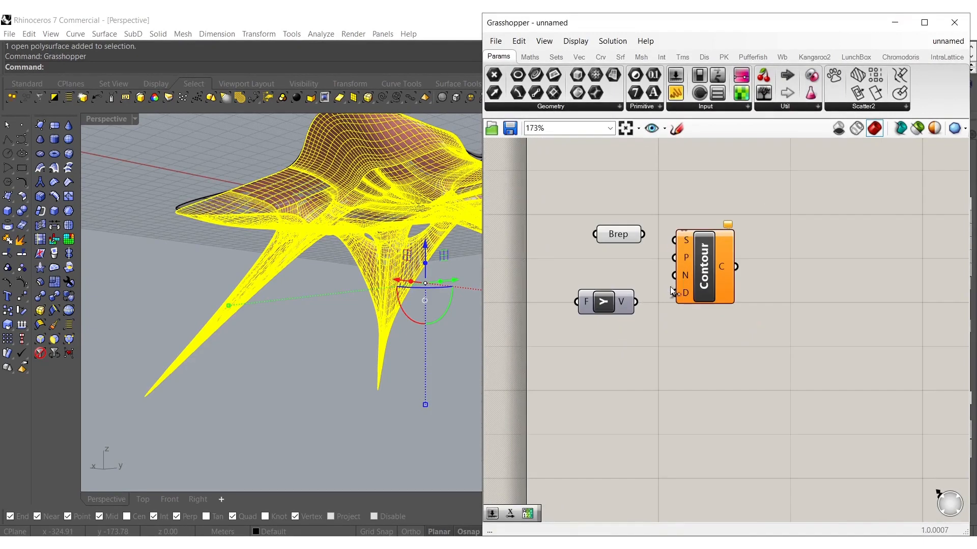
pyautogui.moveTo(609, 310); pyautogui.dragTo(636, 279)
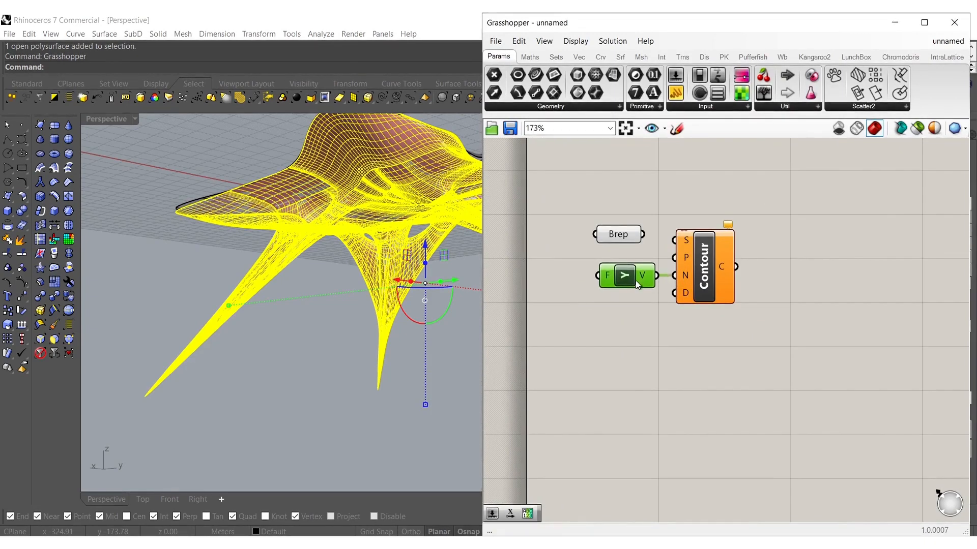
# Connect a number slider set to 5 to the Contour's distance input and feed the Brep into its shape input
pyautogui.doubleClick(618, 301)
pyautogui.write('5')
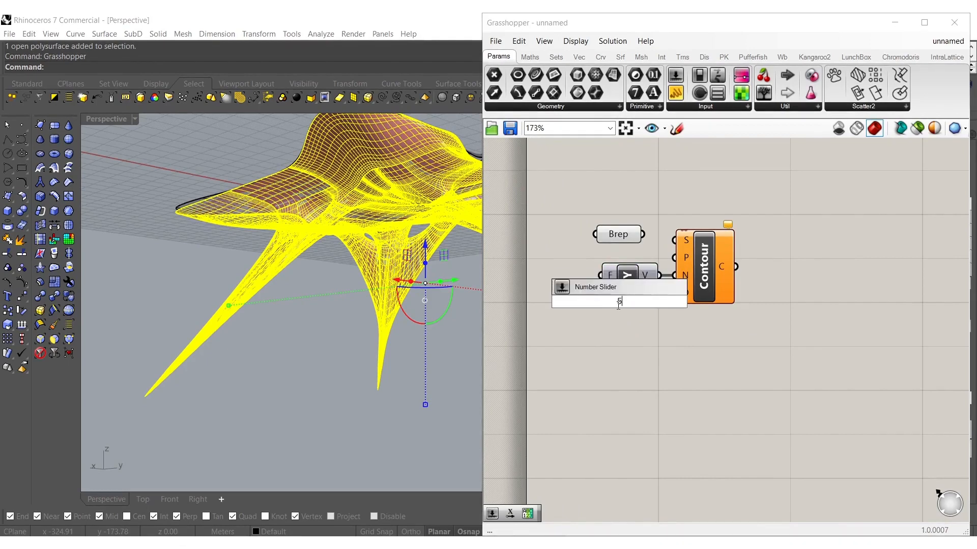
pyautogui.press('Return')
pyautogui.moveTo(673, 302); pyautogui.dragTo(651, 302)
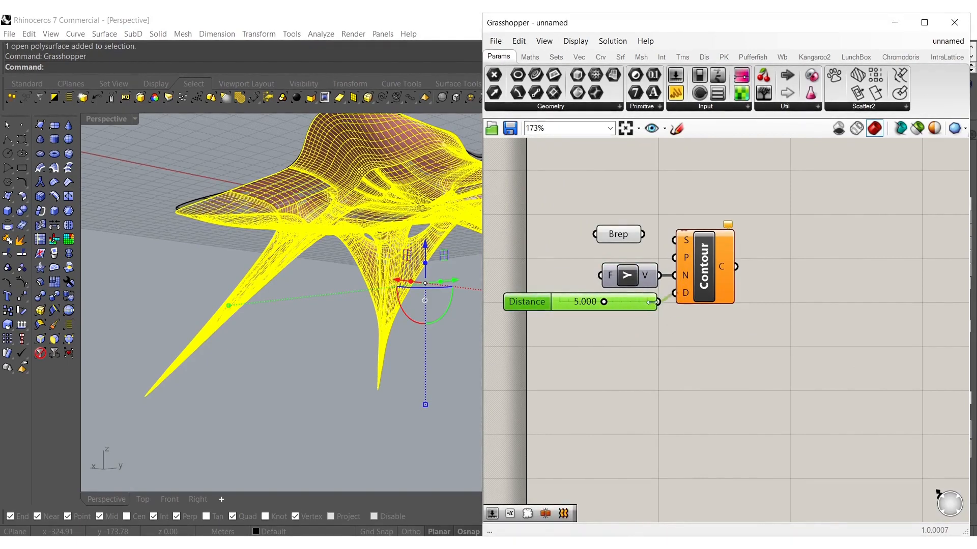
pyautogui.moveTo(674, 240); pyautogui.dragTo(674, 275)
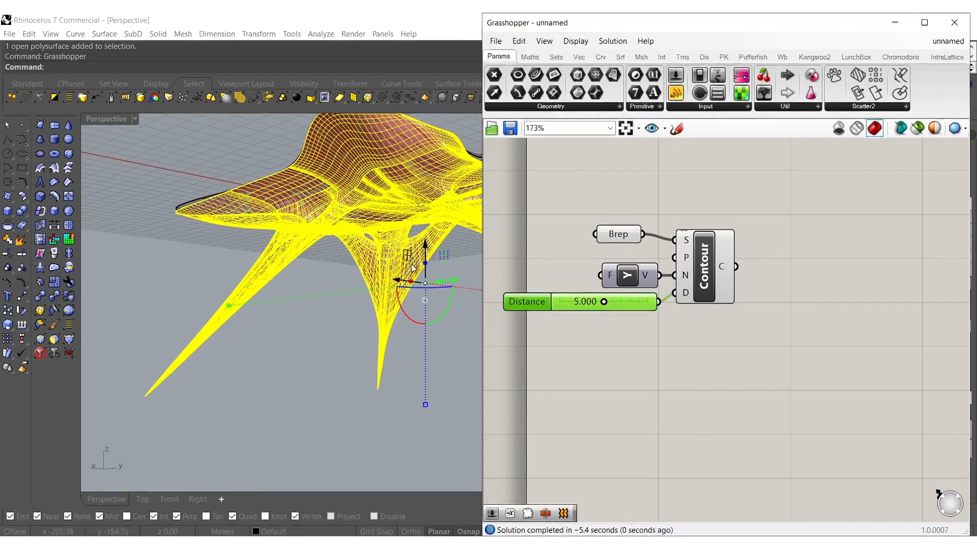
# Insert a Mesh Brep component between the Brep parameter and the Contour's shape input
pyautogui.moveTo(613, 215); pyautogui.dragTo(642, 214, button='right')
pyautogui.doubleClick(712, 203)
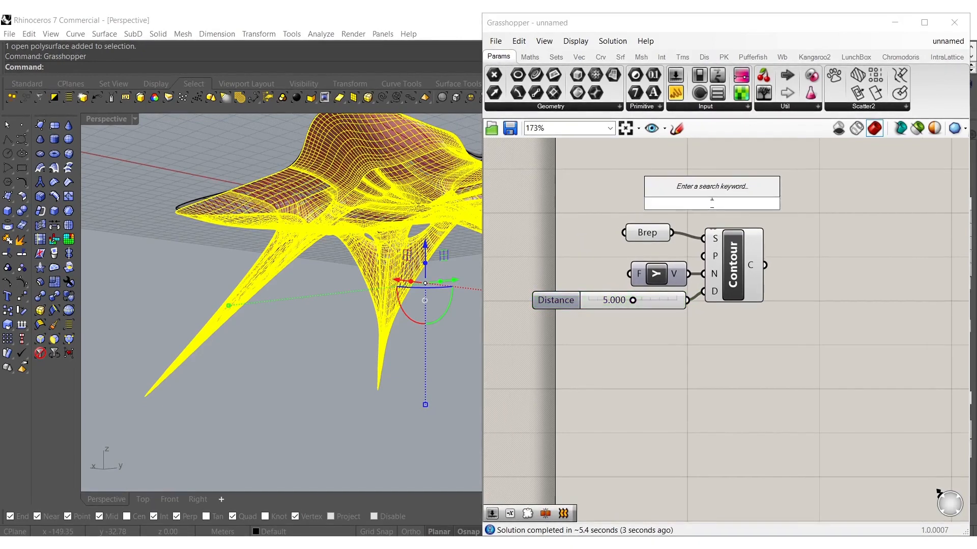
pyautogui.write('mesh')
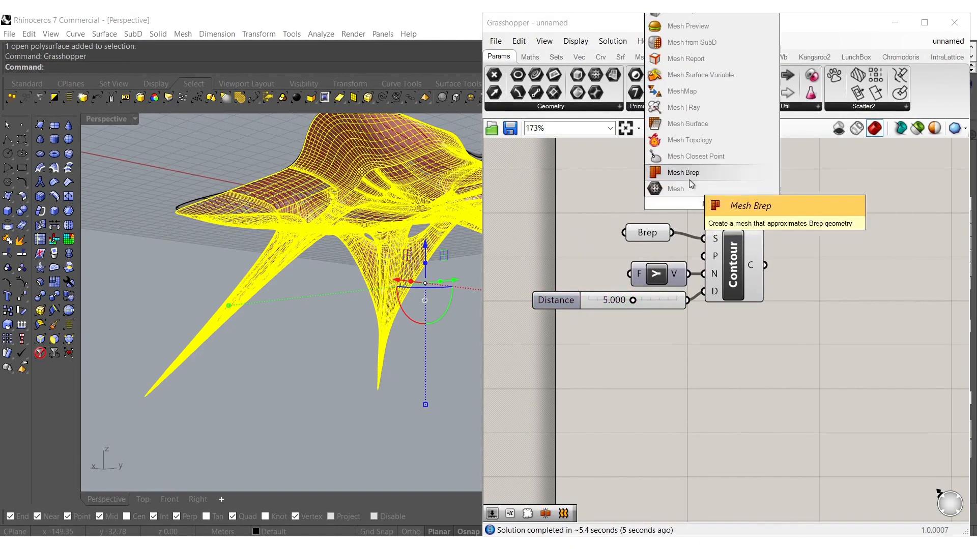
pyautogui.click(689, 178)
pyautogui.moveTo(670, 231); pyautogui.dragTo(782, 199)
pyautogui.click(764, 331)
# Turn off the preview of the Brep, Mesh Brep and Unit Y components
pyautogui.moveTo(704, 376); pyautogui.dragTo(580, 155)
pyautogui.middleClick(671, 291)
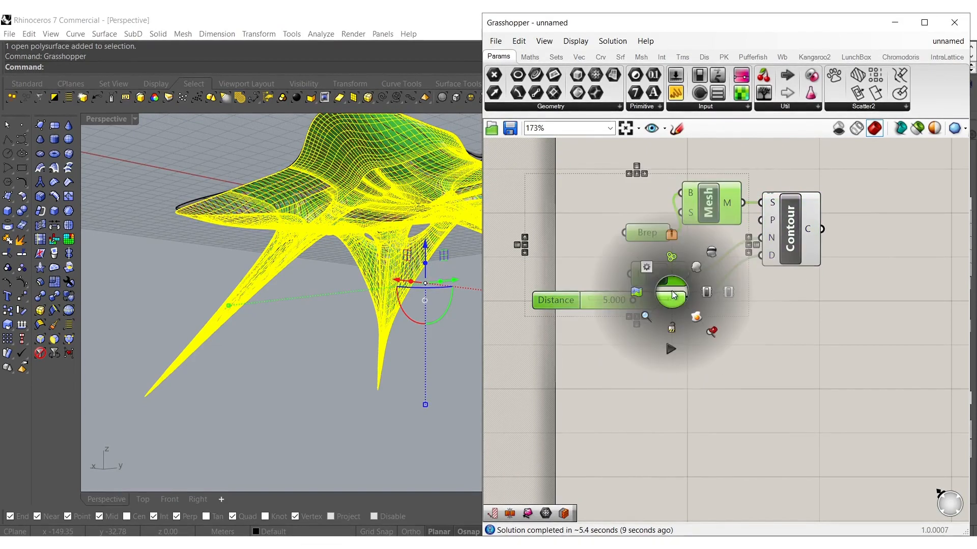
pyautogui.click(706, 255)
pyautogui.click(764, 351)
# Deselect the table and inspect its contour curves in the Perspective viewport, bringing Grasshopper back up
pyautogui.click(894, 23)
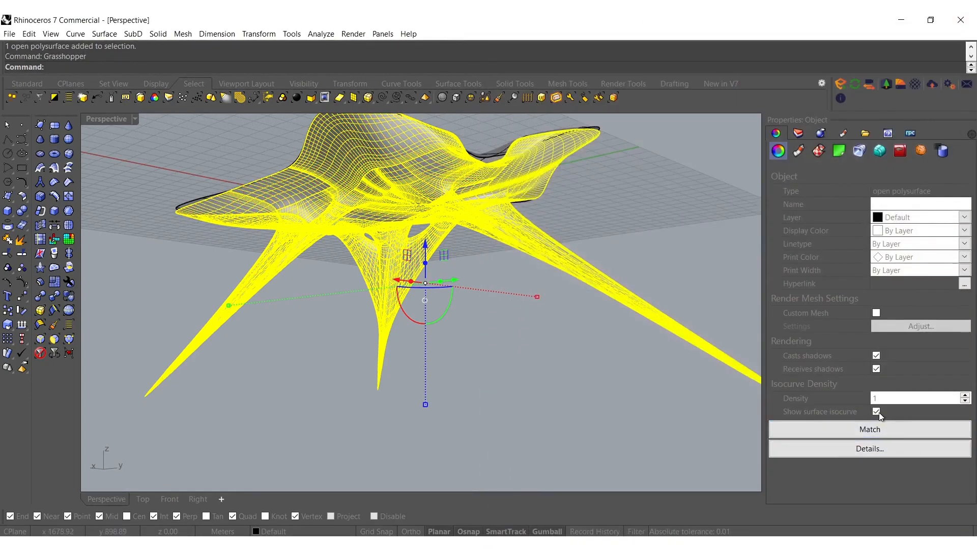
pyautogui.press('Escape')
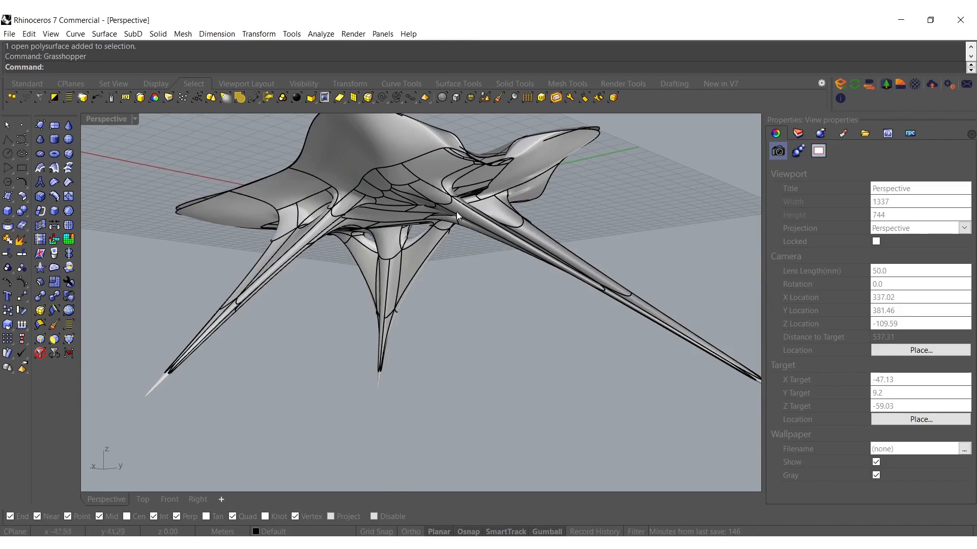
pyautogui.moveTo(456, 211); pyautogui.dragTo(359, 184, button='right')
pyautogui.moveTo(312, 229); pyautogui.dragTo(435, 263, button='right')
pyautogui.write('Grasshopper')
pyautogui.press('Return')
pyautogui.moveTo(379, 275); pyautogui.dragTo(443, 267, button='right')
# Replace the Unit Y vector on the Contour's normal input with a Unit X vector and delete Unit Y
pyautogui.doubleClick(707, 341)
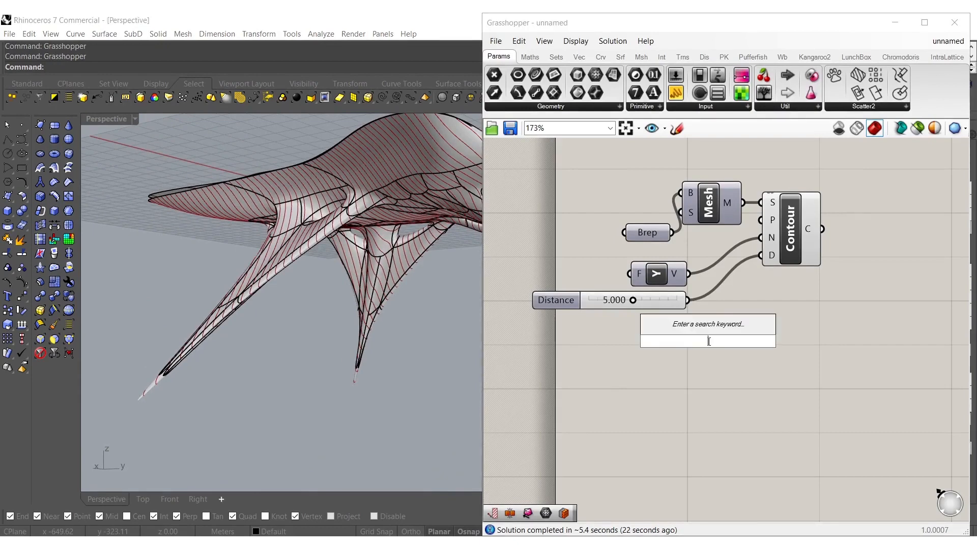
pyautogui.write('x')
pyautogui.click(679, 317)
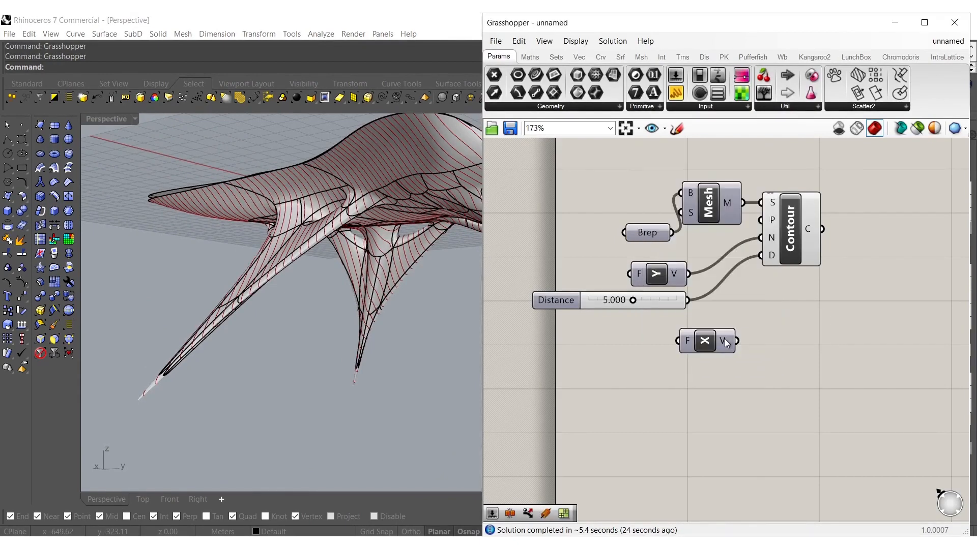
pyautogui.keyDown('ctrl'); pyautogui.moveTo(747, 239); pyautogui.dragTo(733, 255); pyautogui.keyUp('ctrl')
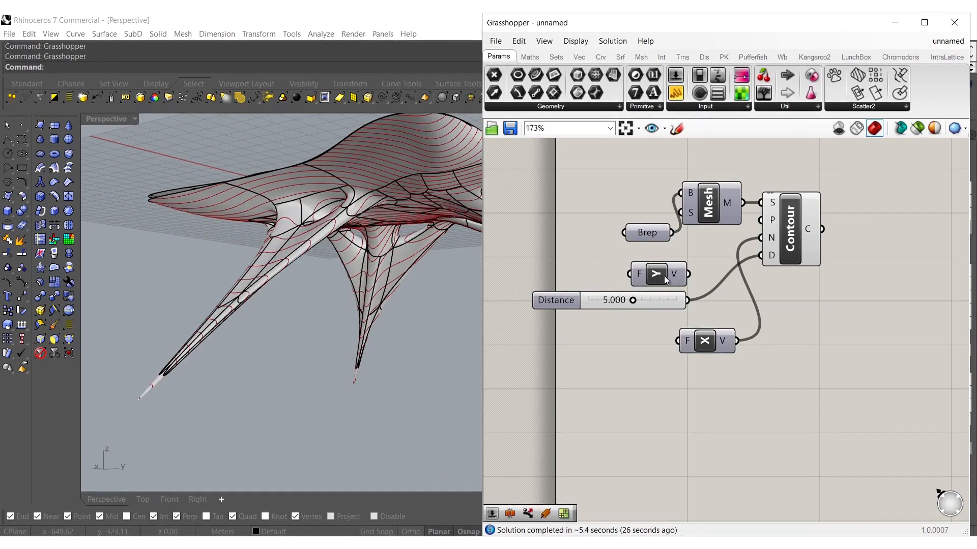
pyautogui.moveTo(660, 277); pyautogui.dragTo(644, 284)
pyautogui.press('Delete')
pyautogui.moveTo(704, 341); pyautogui.dragTo(646, 266)
# Reduce the contour distance slider to 1.677
pyautogui.moveTo(285, 287); pyautogui.dragTo(349, 294, button='right')
pyautogui.scroll(6, 602, 301)
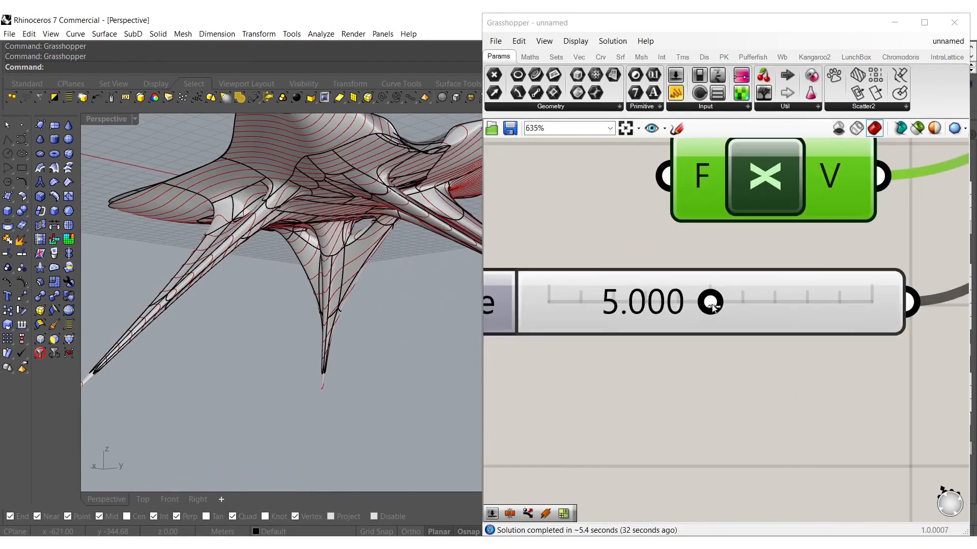
pyautogui.moveTo(710, 301); pyautogui.dragTo(605, 298)
pyautogui.scroll(-3, 668, 266)
# Add an Extrude component and connect the Contour curves to its base input
pyautogui.moveTo(845, 295); pyautogui.dragTo(644, 343, button='right')
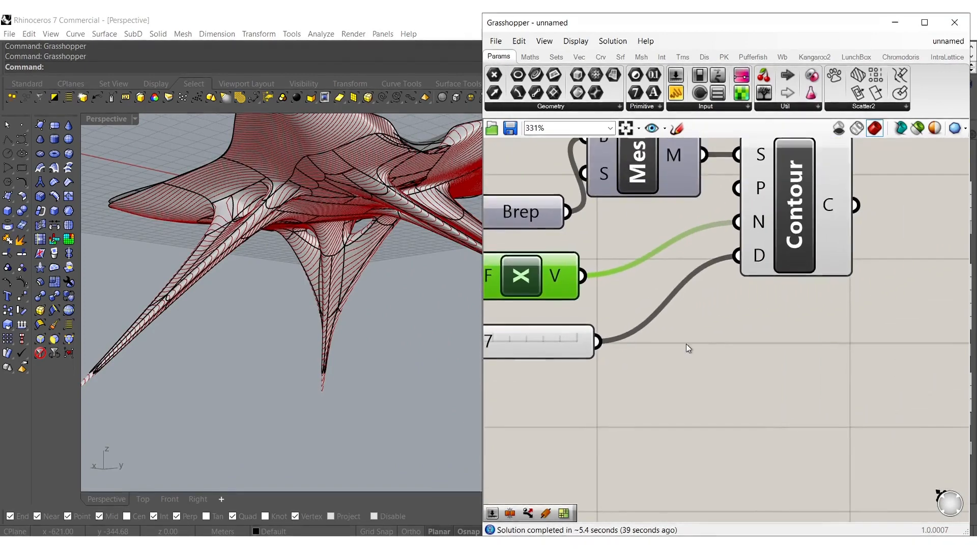
pyautogui.moveTo(916, 279); pyautogui.dragTo(739, 312, button='right')
pyautogui.doubleClick(741, 303)
pyautogui.write('extrude')
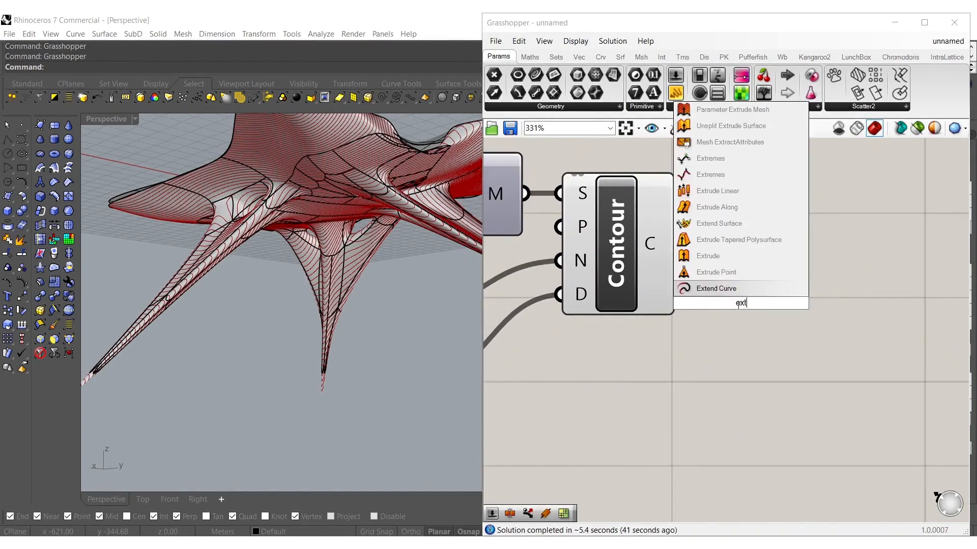
pyautogui.click(726, 288)
pyautogui.moveTo(682, 286); pyautogui.dragTo(677, 245)
pyautogui.moveTo(752, 297); pyautogui.dragTo(791, 264)
pyautogui.click(752, 394)
pyautogui.moveTo(736, 355); pyautogui.dragTo(726, 328, button='right')
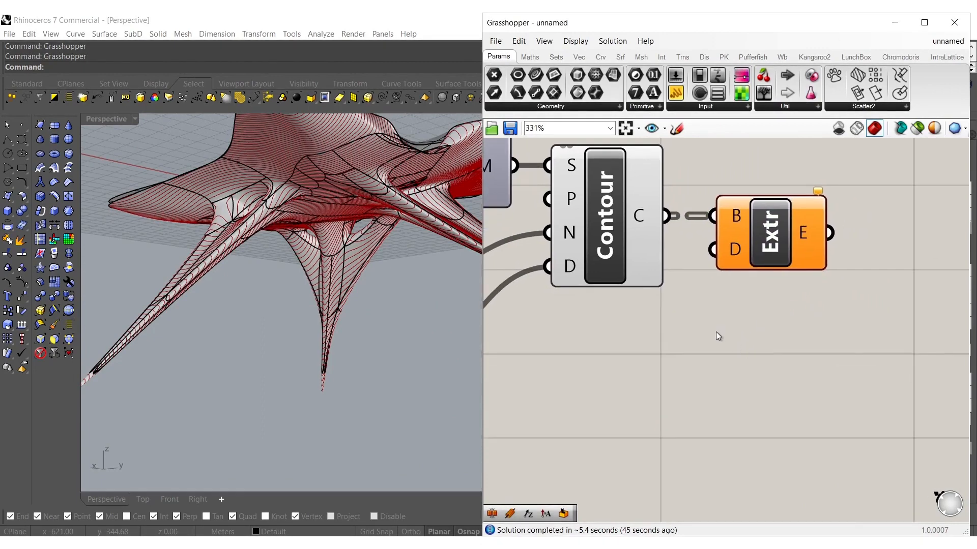
# Connect a Unit Z vector to the Extrude's direction input and check the extruded strips up close on the table
pyautogui.doubleClick(716, 332)
pyautogui.write('z')
pyautogui.click(703, 318)
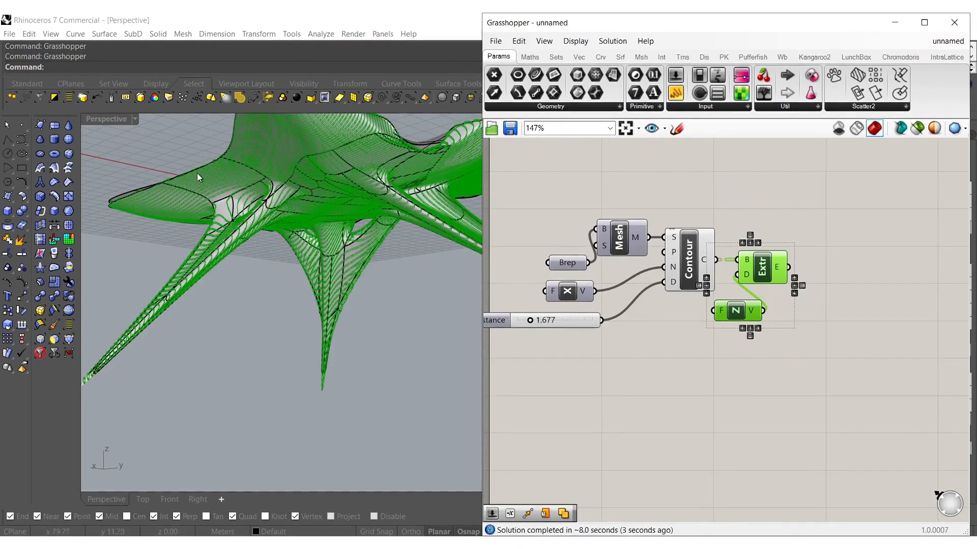
pyautogui.moveTo(226, 248); pyautogui.dragTo(226, 206, button='right')
pyautogui.scroll(5, 225, 206)
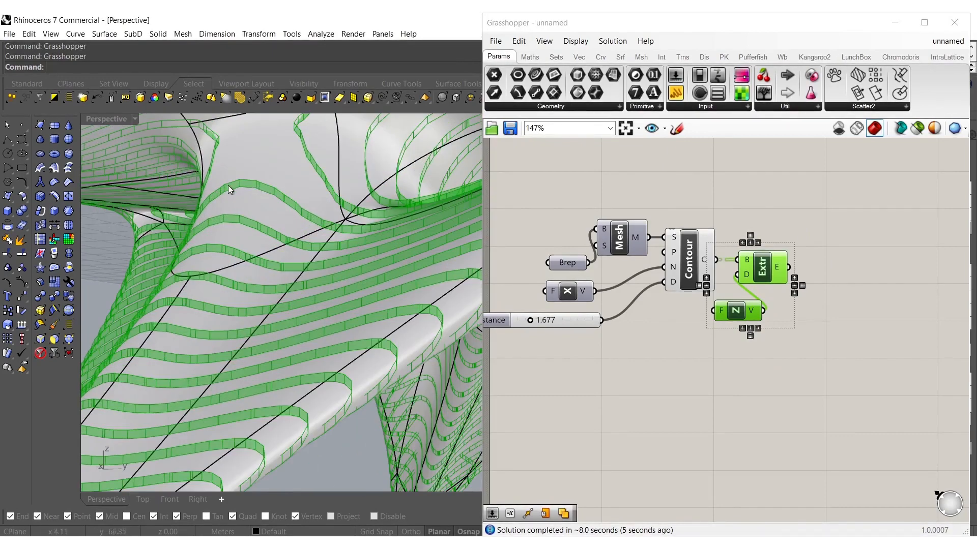
pyautogui.scroll(-3, 301, 203)
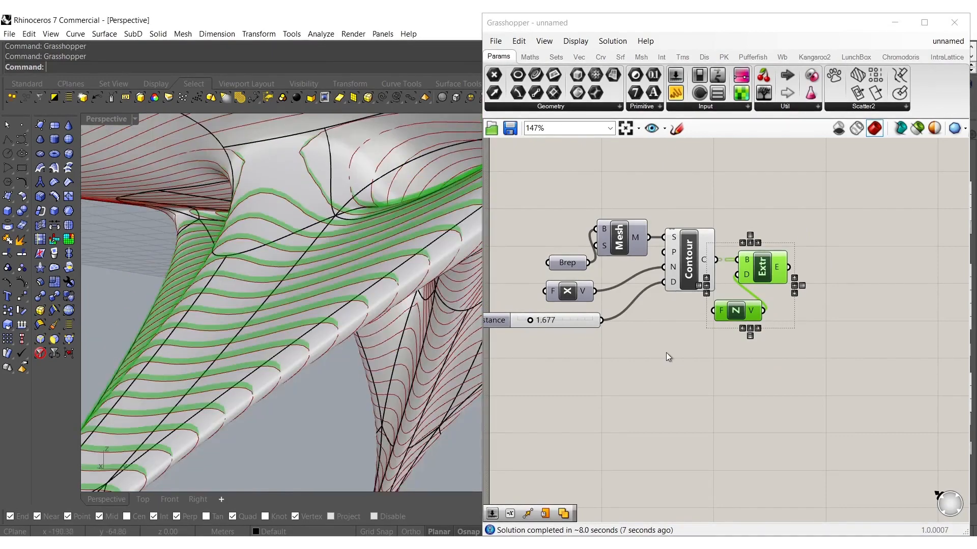
# Move the Extrude and Unit Z components farther from Contour to make room between them
pyautogui.moveTo(696, 351); pyautogui.dragTo(613, 358, button='right')
pyautogui.scroll(2, 613, 358)
pyautogui.moveTo(730, 306); pyautogui.dragTo(645, 327, button='right')
pyautogui.click(682, 388)
pyautogui.moveTo(681, 389); pyautogui.dragTo(769, 278)
pyautogui.click(660, 337)
pyautogui.moveTo(660, 338); pyautogui.dragTo(694, 334, button='right')
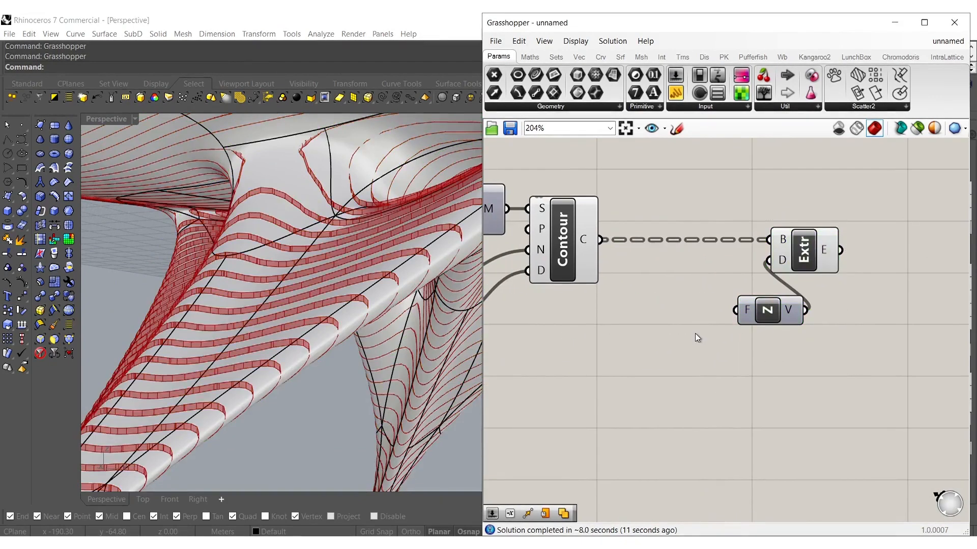
# Add a Rebuild Curve component fed by the Contour curves, with a slider set to 3 for its degree
pyautogui.doubleClick(694, 334)
pyautogui.write('rebuild')
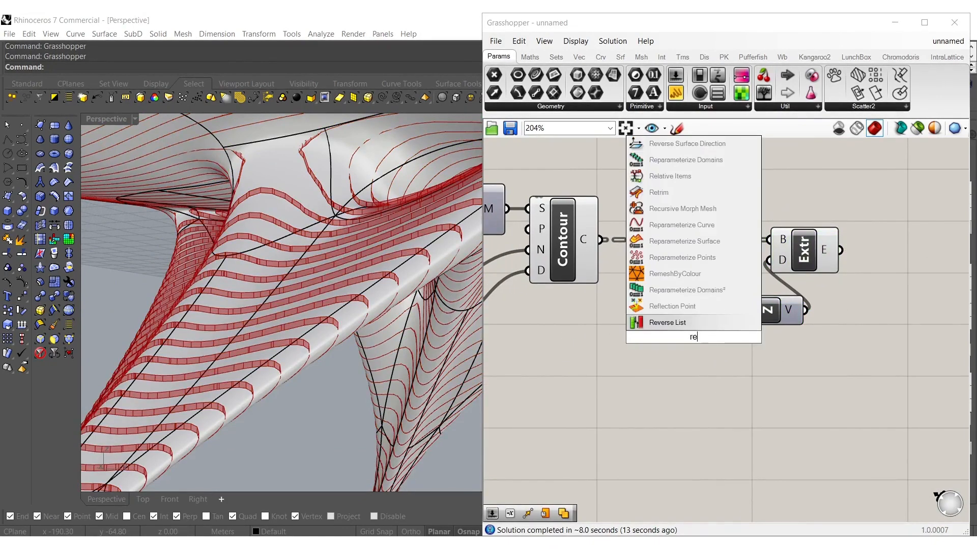
pyautogui.click(675, 324)
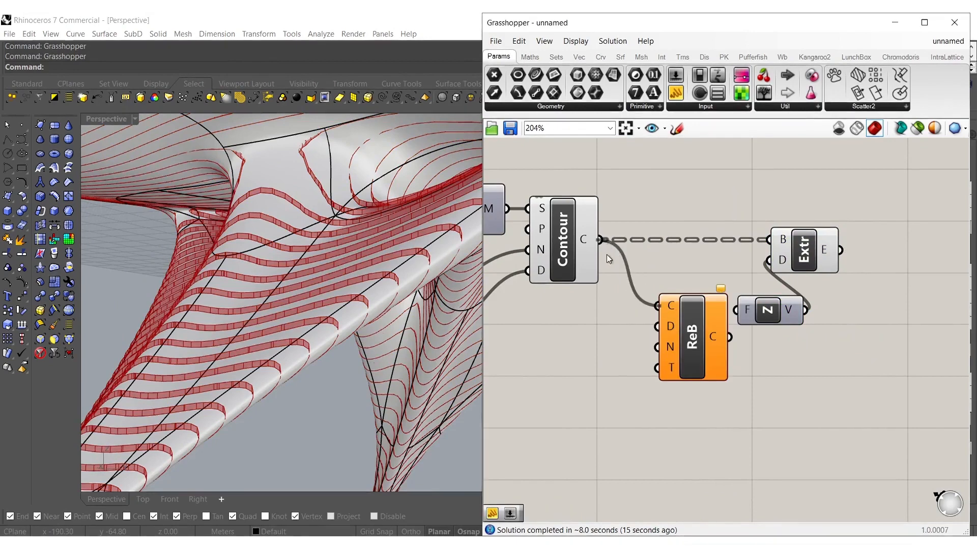
pyautogui.click(606, 370)
pyautogui.doubleClick(605, 370)
pyautogui.write('3')
pyautogui.press('Return')
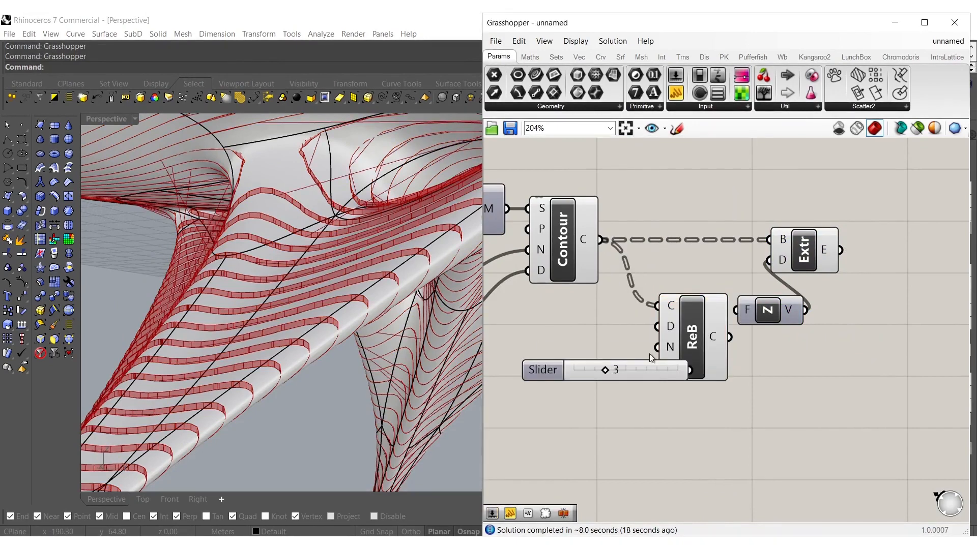
pyautogui.moveTo(675, 371); pyautogui.dragTo(599, 321)
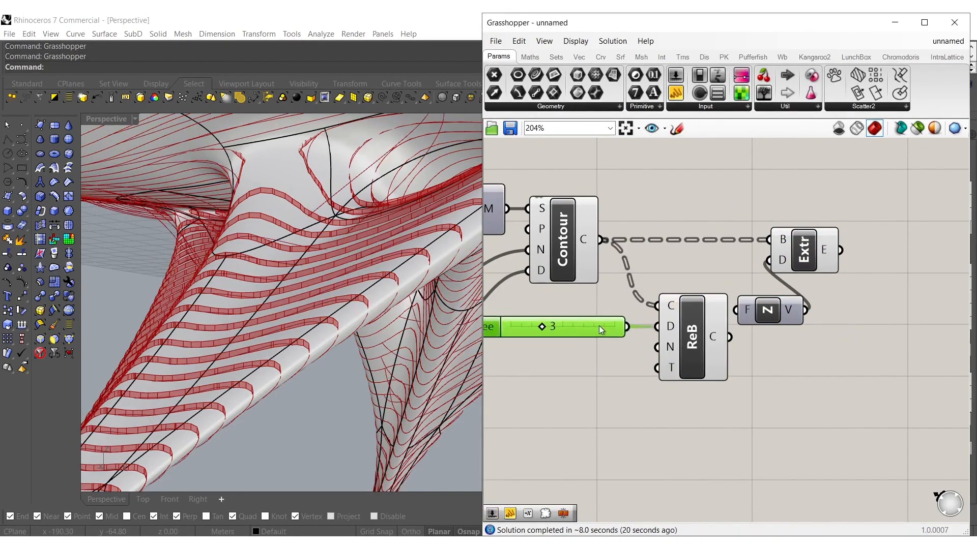
# Connect a slider set to 125 to the Rebuild Curve's count input and route the rebuilt curves into the Extrude's base
pyautogui.doubleClick(598, 360)
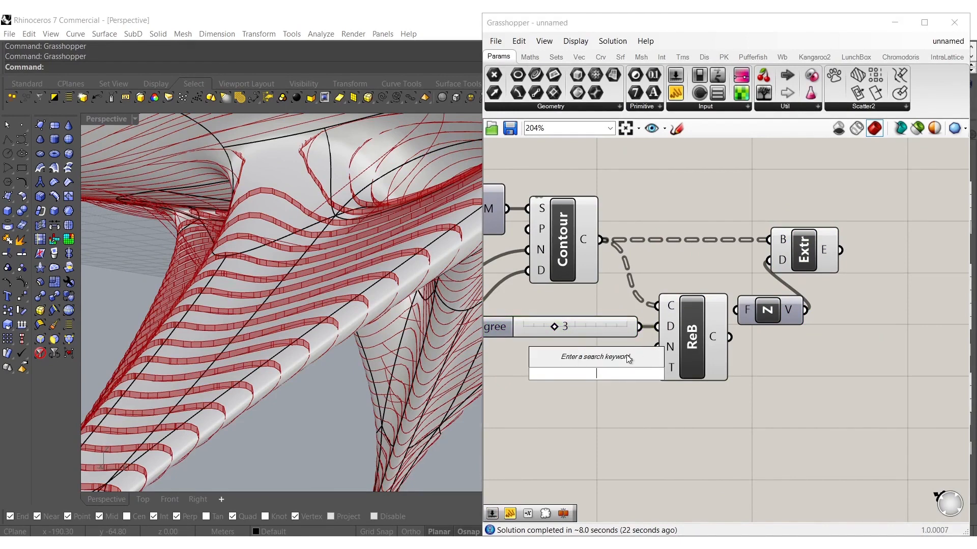
pyautogui.write('125')
pyautogui.press('Return')
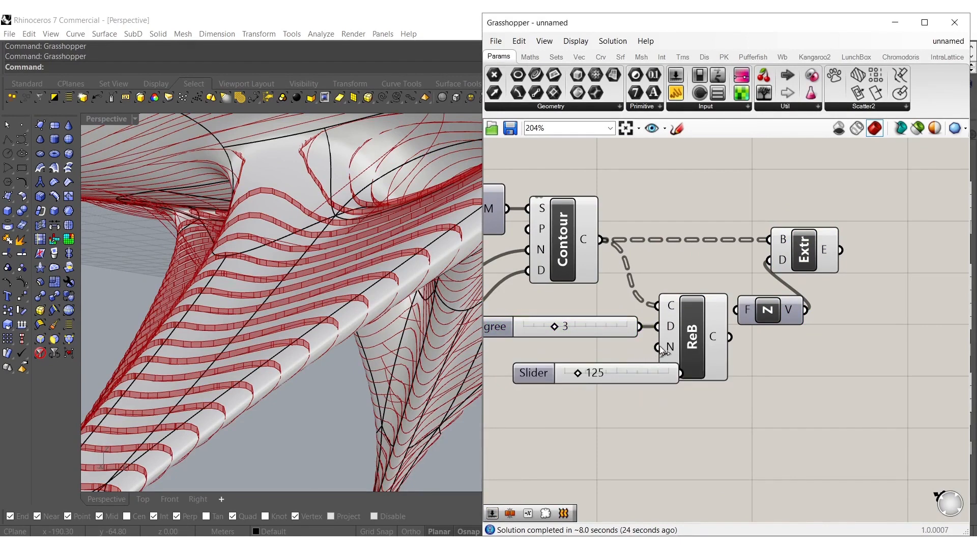
pyautogui.moveTo(649, 381); pyautogui.dragTo(636, 379)
pyautogui.moveTo(707, 358); pyautogui.dragTo(654, 375, button='right')
pyautogui.moveTo(712, 345); pyautogui.dragTo(820, 365, button='right')
# Turn off the preview of the Contour and Rebuild Curve components and view the extruded strips on the whole table
pyautogui.moveTo(741, 449); pyautogui.dragTo(601, 262)
pyautogui.middleClick(624, 262)
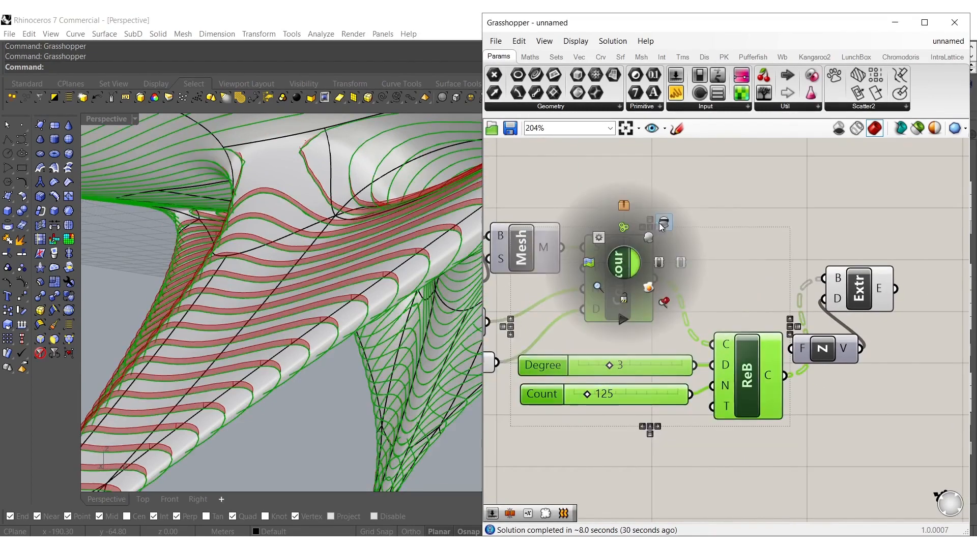
pyautogui.click(663, 223)
pyautogui.click(553, 279)
pyautogui.scroll(-4, 263, 284)
pyautogui.moveTo(264, 284); pyautogui.dragTo(373, 275, button='right')
pyautogui.scroll(-3, 288, 254)
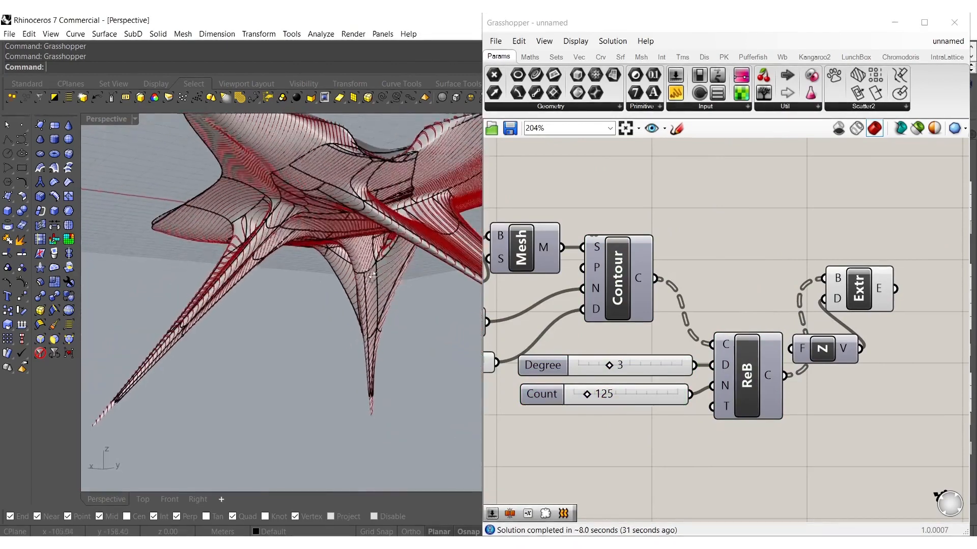
# Move the Unit Z component farther down from the Extrude and add a Negative component feeding its factor input
pyautogui.doubleClick(854, 397)
pyautogui.moveTo(823, 349); pyautogui.dragTo(856, 429)
pyautogui.doubleClick(762, 467)
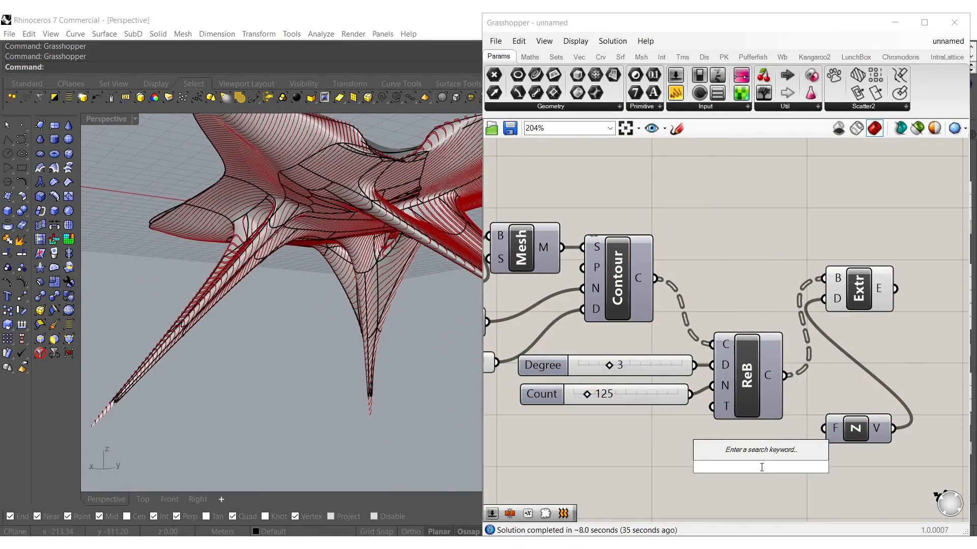
pyautogui.write('neg')
pyautogui.click(747, 456)
pyautogui.moveTo(793, 466); pyautogui.dragTo(824, 429)
# Add a number slider set to 5.000 and connect it to the Negative component's input
pyautogui.moveTo(254, 269); pyautogui.dragTo(333, 262, button='right')
pyautogui.doubleClick(630, 493)
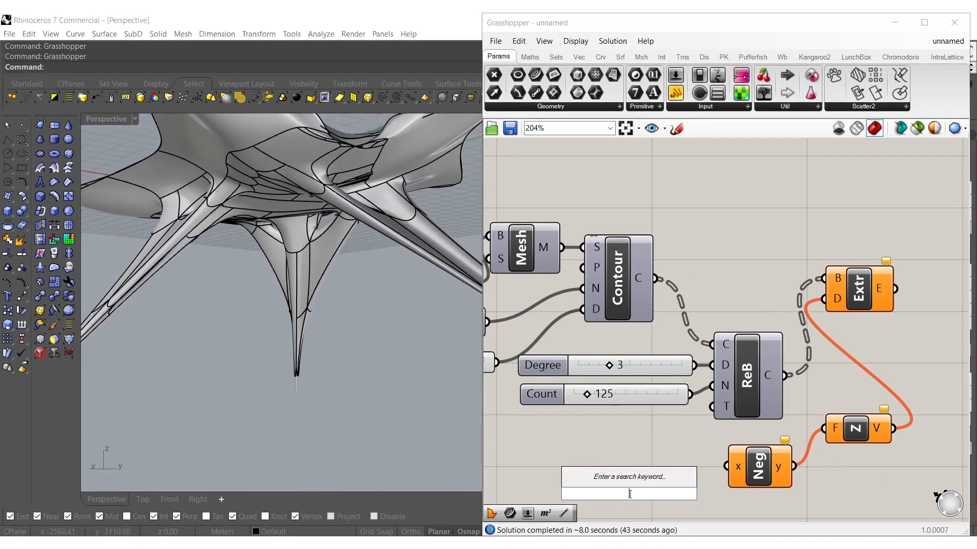
pyautogui.press('Return')
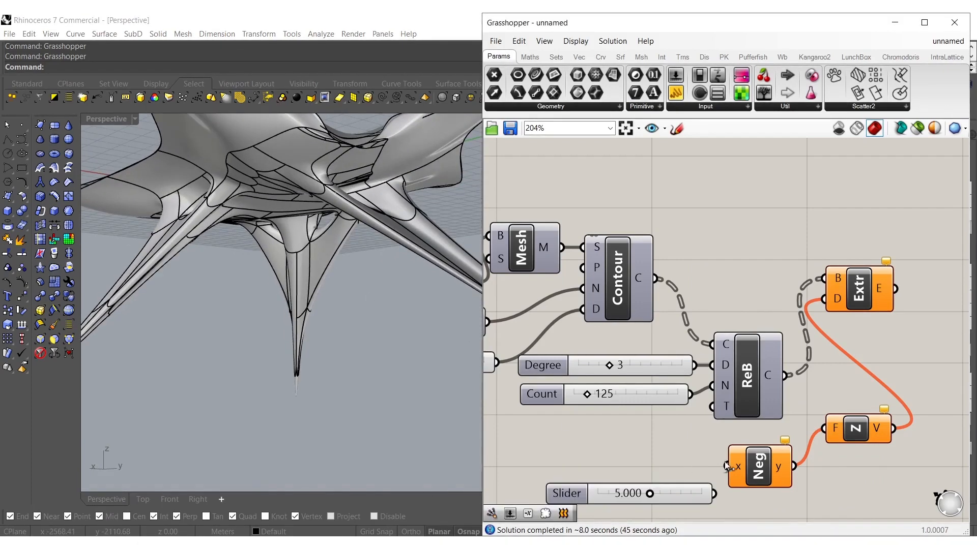
pyautogui.moveTo(715, 485); pyautogui.dragTo(714, 490)
# Bake the Extrude component's strips and switch the Perspective viewport to rendered display
pyautogui.moveTo(322, 312); pyautogui.dragTo(339, 347, button='right')
pyautogui.click(832, 297)
pyautogui.middleClick(859, 290)
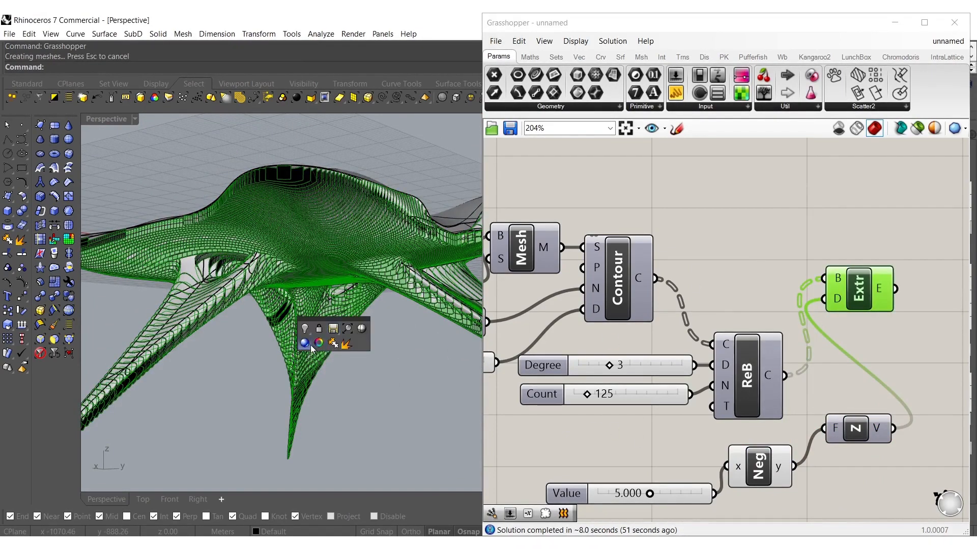
pyautogui.click(318, 344)
pyautogui.moveTo(313, 344); pyautogui.dragTo(341, 302, button='right')
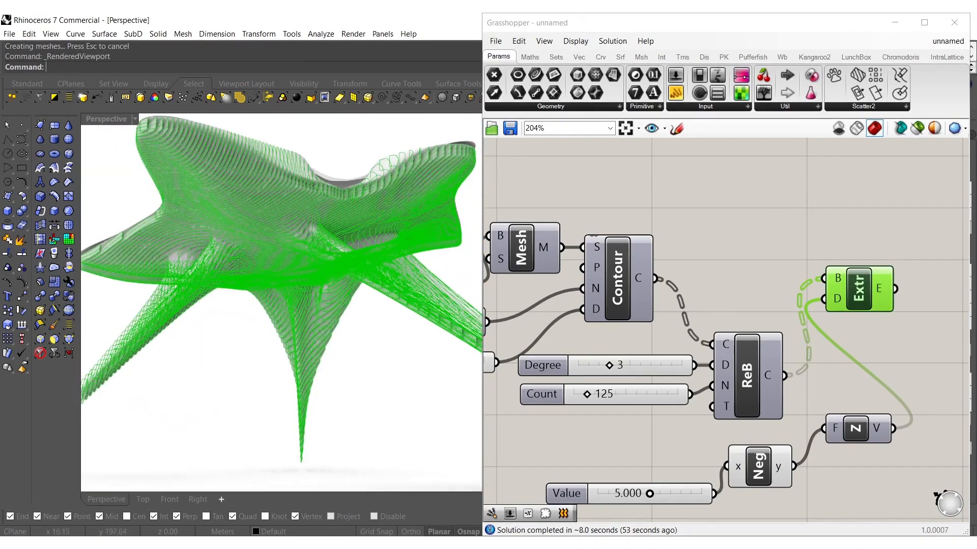
# Close Grasshopper, view the baked strips on the whole table, and undo the bake
pyautogui.click(954, 23)
pyautogui.moveTo(380, 227); pyautogui.dragTo(402, 296, button='right')
pyautogui.hotkey('ctrl', 'z')
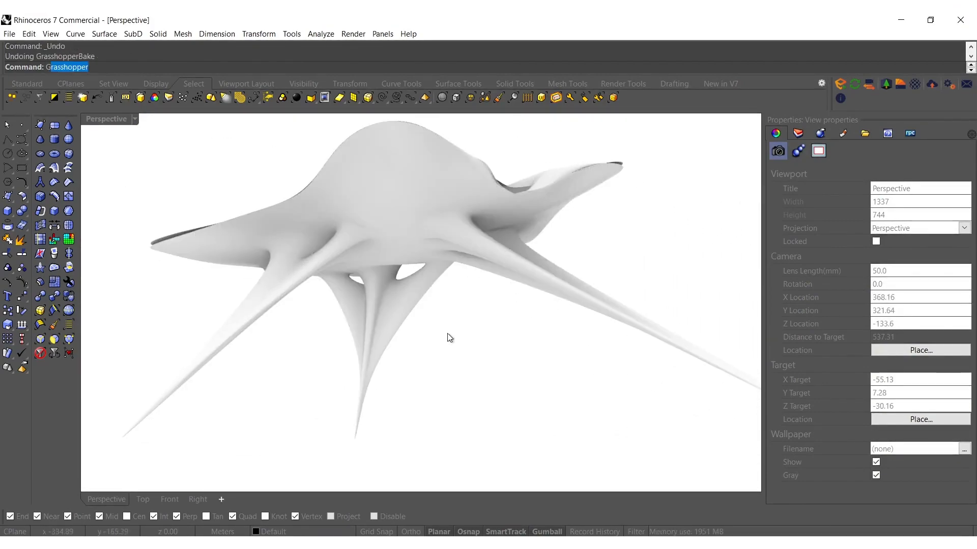
# Reopen Grasshopper, also connect the value slider directly to the Unit Z factor, and set the slider to 1
pyautogui.press('Return')
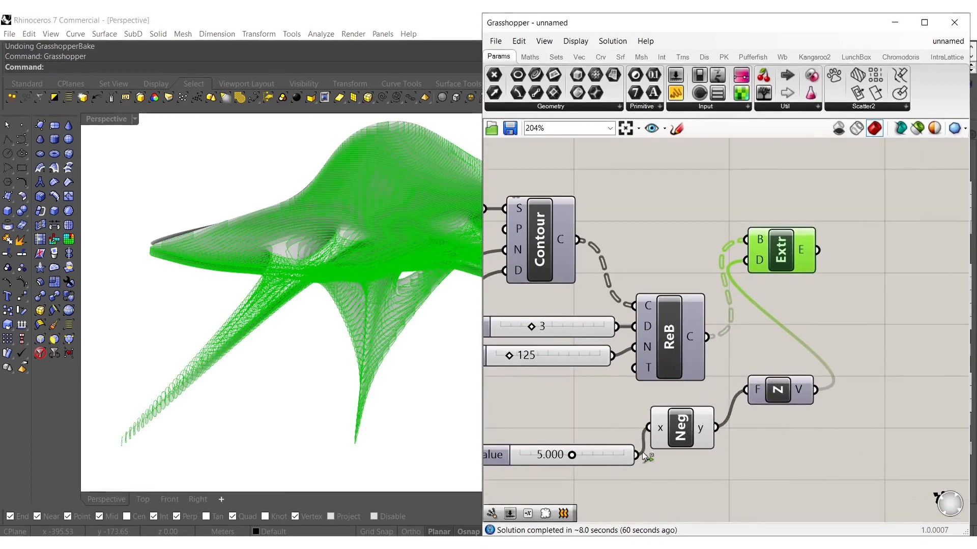
pyautogui.keyDown('shift'); pyautogui.moveTo(645, 456); pyautogui.dragTo(732, 388); pyautogui.keyUp('shift')
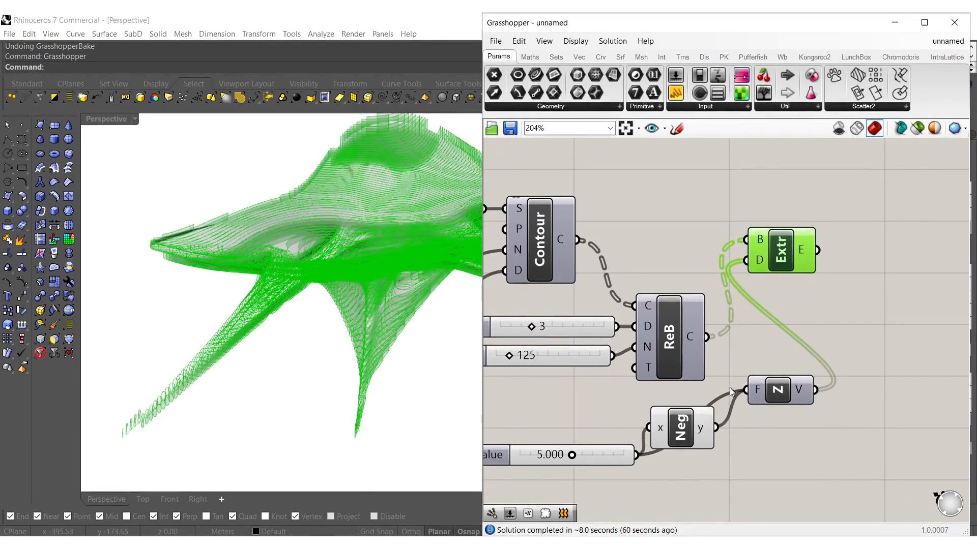
pyautogui.doubleClick(607, 448)
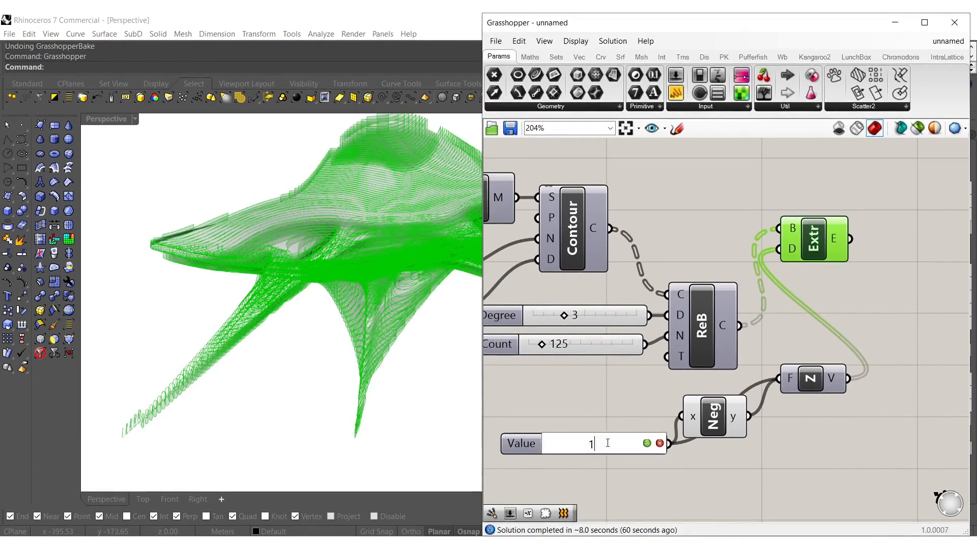
pyautogui.press('Return')
# Bake the Extrude component's strips with the extrusion value of 1
pyautogui.moveTo(717, 356); pyautogui.dragTo(651, 371, button='right')
pyautogui.moveTo(758, 277); pyautogui.dragTo(741, 202)
pyautogui.middleClick(749, 248)
pyautogui.scroll(1, 750, 248)
pyautogui.click(773, 275)
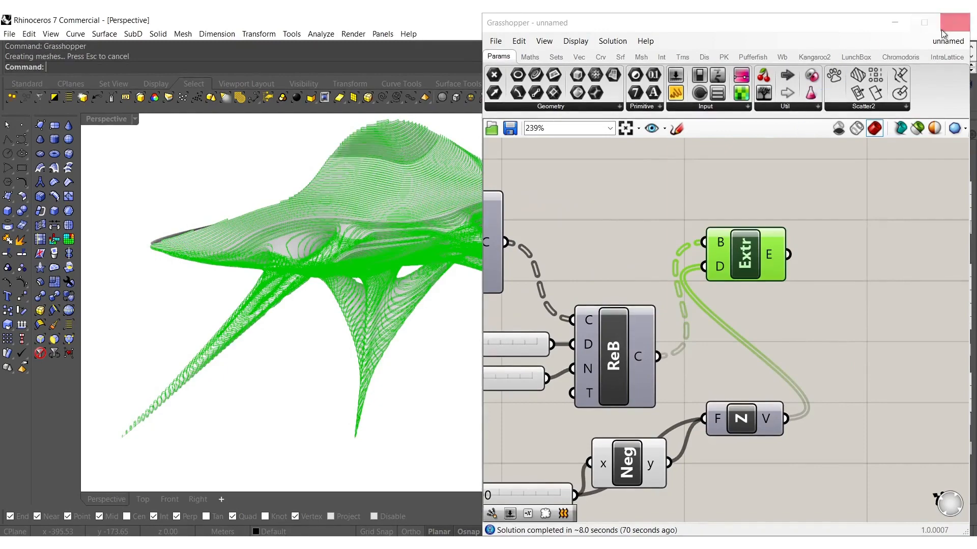
# Close Grasshopper, examine the newly baked strips from underneath the table, and undo that bake
pyautogui.click(954, 23)
pyautogui.moveTo(585, 220); pyautogui.dragTo(356, 199, button='right')
pyautogui.scroll(5, 412, 250)
pyautogui.scroll(-4, 428, 220)
pyautogui.hotkey('ctrl', 'z')
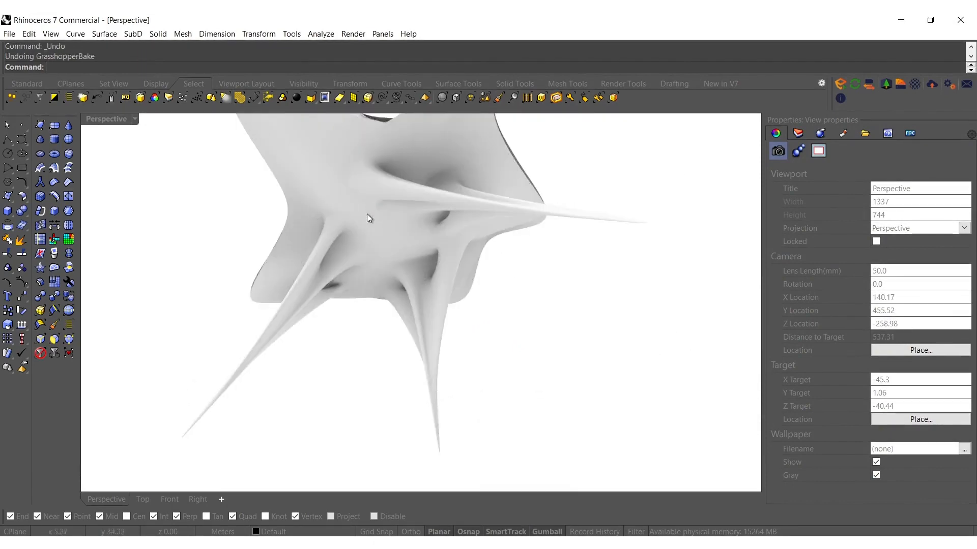
# Return to Grasshopper and duplicate the Extrude and Unit Z components together
pyautogui.press('Return')
pyautogui.moveTo(712, 321); pyautogui.dragTo(699, 270, button='right')
pyautogui.moveTo(800, 264); pyautogui.dragTo(731, 199)
pyautogui.scroll(-3, 730, 197)
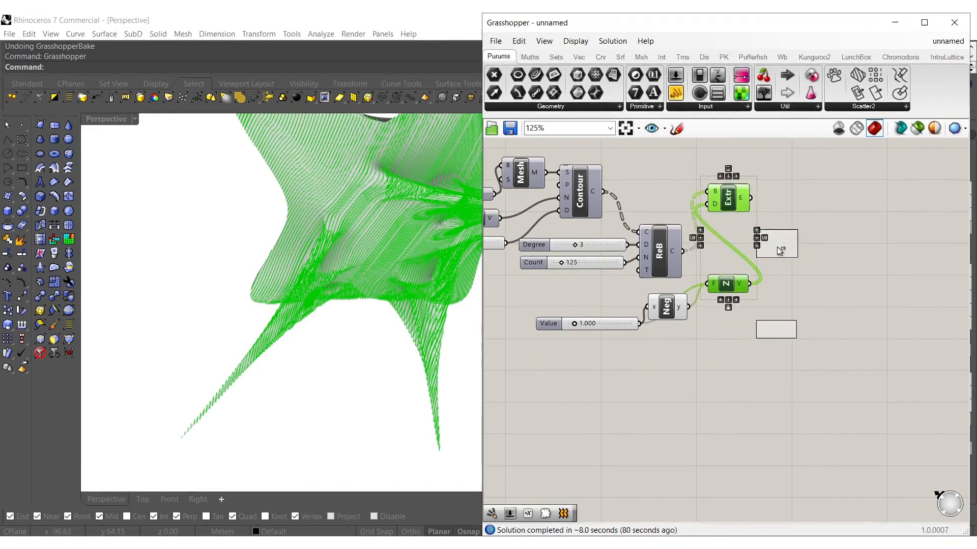
pyautogui.keyDown('alt'); pyautogui.moveTo(777, 247); pyautogui.dragTo(777, 247); pyautogui.keyUp('alt')
# Feed the original Unit Z only from Negative and the copy only from the slider, placing the copy below the original
pyautogui.click(853, 260)
pyautogui.moveTo(755, 330); pyautogui.dragTo(693, 307)
pyautogui.moveTo(764, 332); pyautogui.dragTo(717, 342)
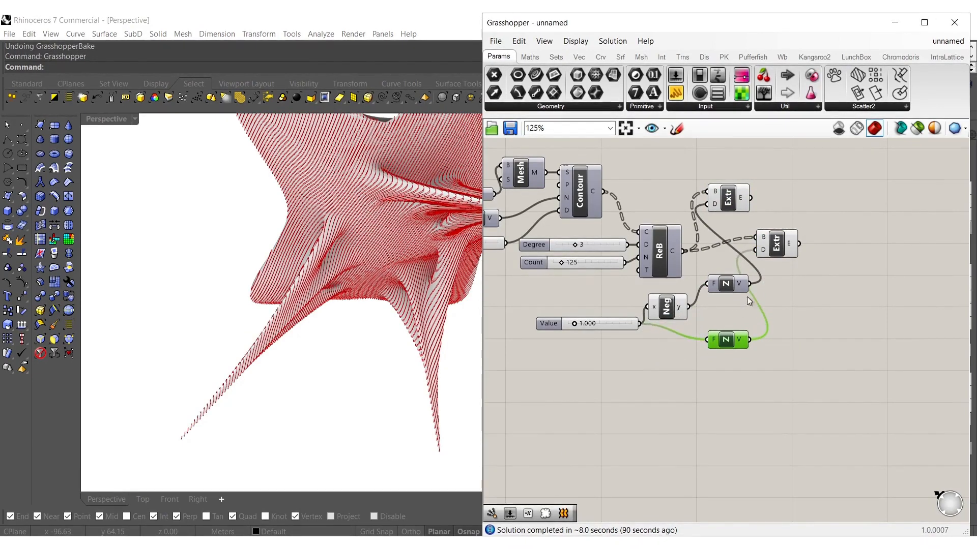
# Bake the strips of both Extrude components together
pyautogui.moveTo(804, 268); pyautogui.dragTo(769, 310, button='right')
pyautogui.moveTo(773, 312); pyautogui.dragTo(699, 204)
pyautogui.middleClick(722, 269)
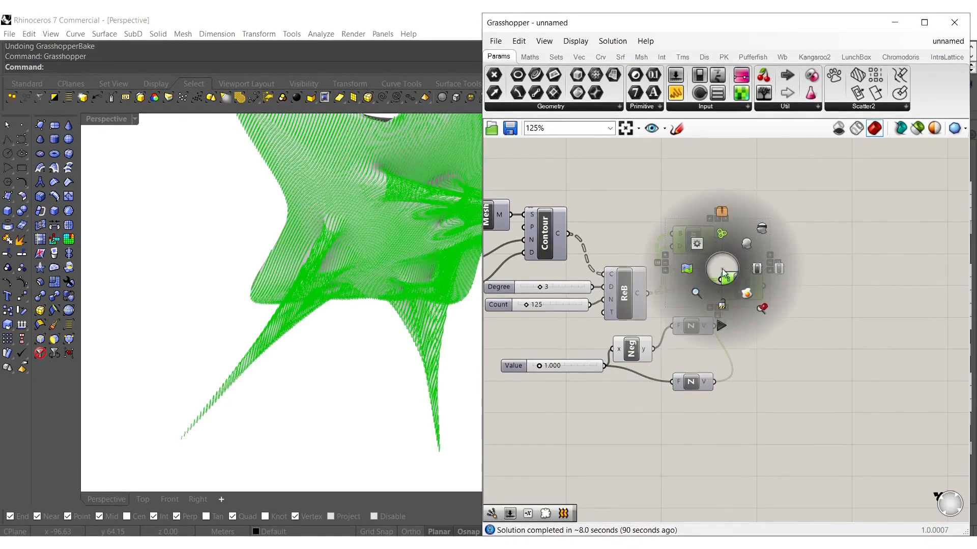
pyautogui.click(762, 228)
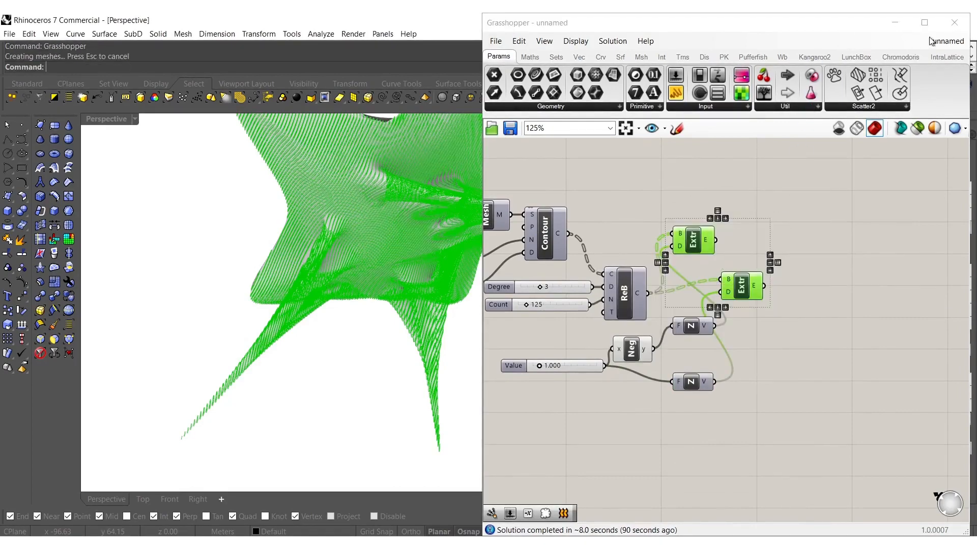
# Close Grasshopper, examine the ribs extruded in both directions on the tabletop and legs, and undo their bake
pyautogui.click(947, 31)
pyautogui.moveTo(764, 109); pyautogui.dragTo(433, 290, button='right')
pyautogui.scroll(3, 443, 237)
pyautogui.scroll(-3, 473, 214)
pyautogui.scroll(3, 473, 242)
pyautogui.scroll(9, 318, 247)
pyautogui.moveTo(337, 232); pyautogui.dragTo(448, 270, button='right')
pyautogui.scroll(-8, 342, 224)
pyautogui.scroll(-6, 421, 235)
pyautogui.moveTo(480, 231); pyautogui.dragTo(160, 229, button='right')
pyautogui.hotkey('ctrl', 'z')
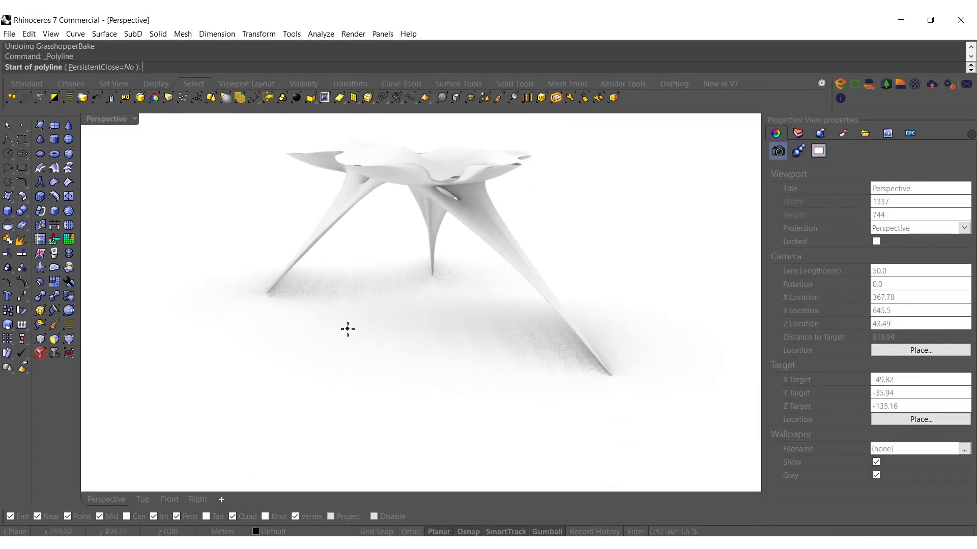
# Draw a short polyline segment beside the table, raise its far end point to tilt it, and select it
pyautogui.moveTo(347, 329); pyautogui.dragTo(329, 408, button='right')
pyautogui.click(355, 374)
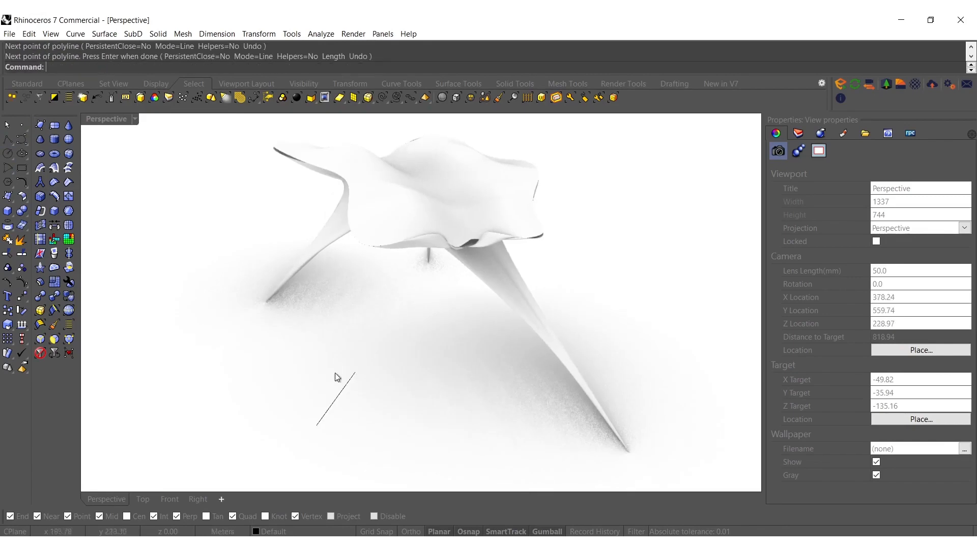
pyautogui.click(340, 392)
pyautogui.press('F10')
pyautogui.moveTo(331, 334); pyautogui.dragTo(374, 391)
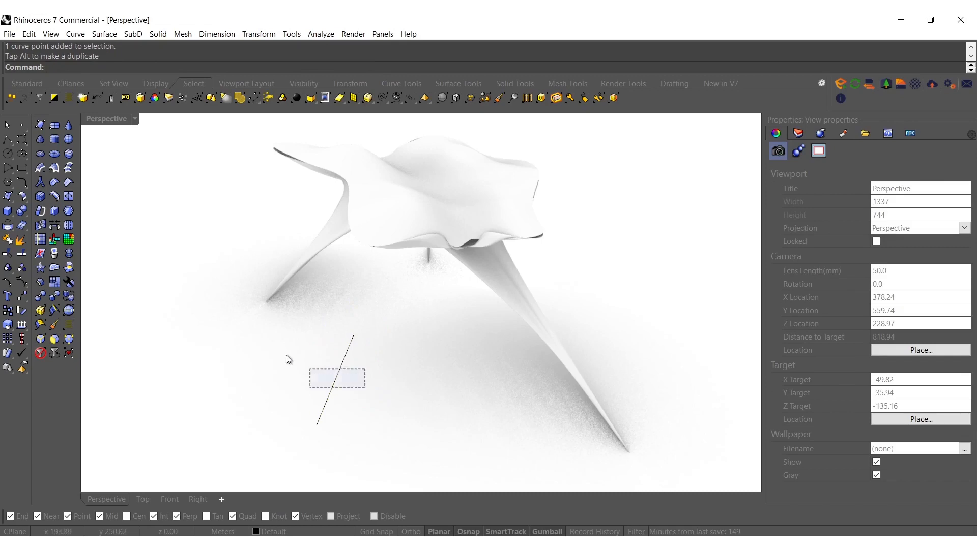
pyautogui.click(332, 381)
# Reopen Grasshopper and add a Vector 2Pt component below the value slider
pyautogui.press('Return')
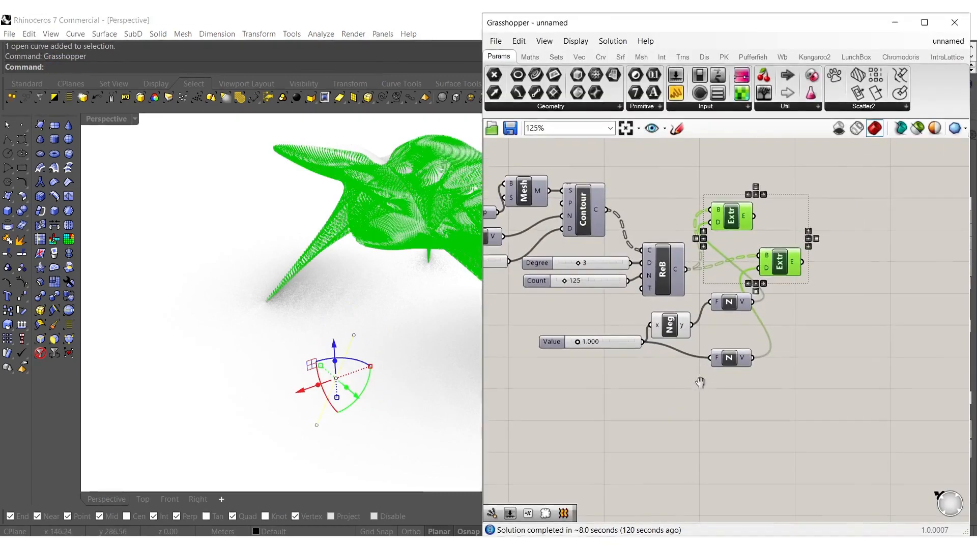
pyautogui.doubleClick(663, 402)
pyautogui.write('veco')
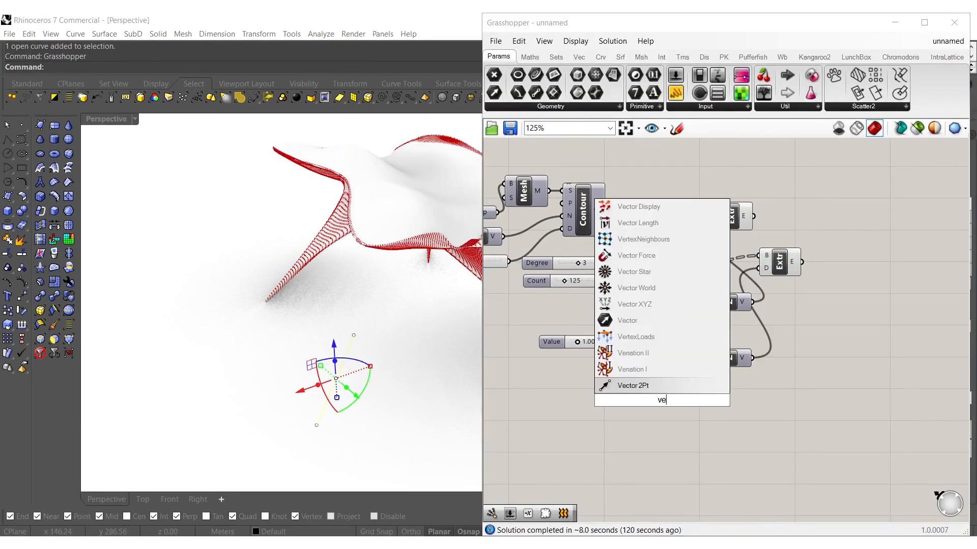
pyautogui.press('Escape')
pyautogui.doubleClick(659, 411)
pyautogui.write('vec')
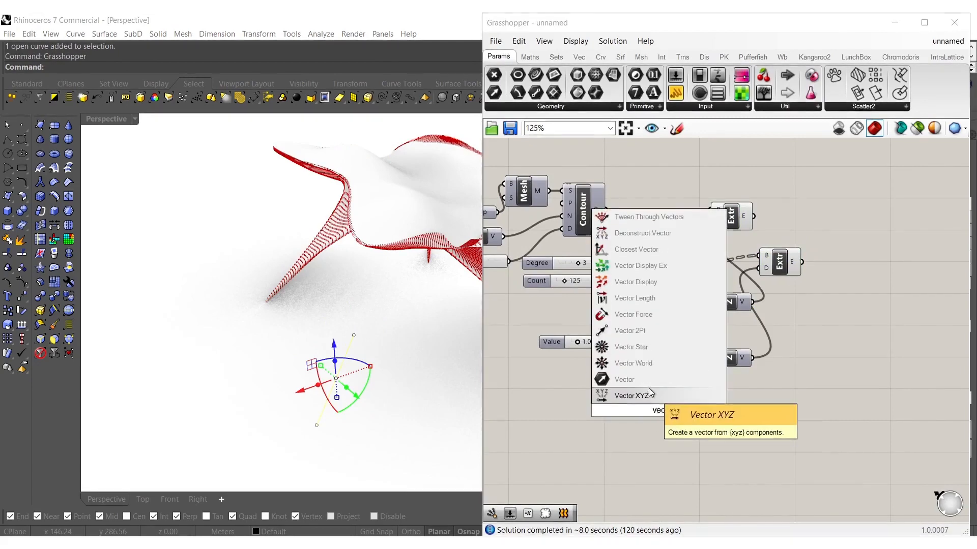
pyautogui.click(647, 333)
# Add a Curve parameter beside Vector 2Pt and assign the selected tilted line to it
pyautogui.doubleClick(587, 422)
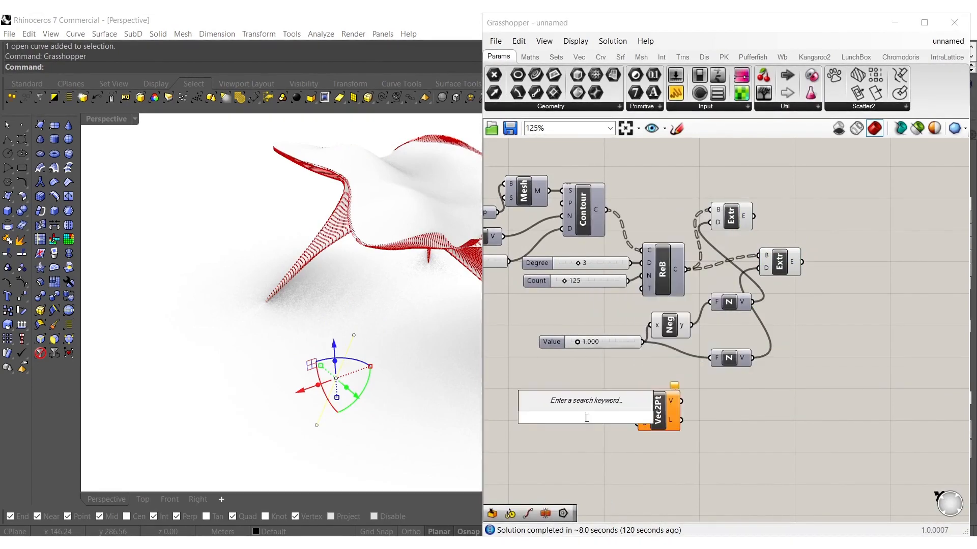
pyautogui.write('curve')
pyautogui.click(578, 401)
pyautogui.rightClick(583, 419)
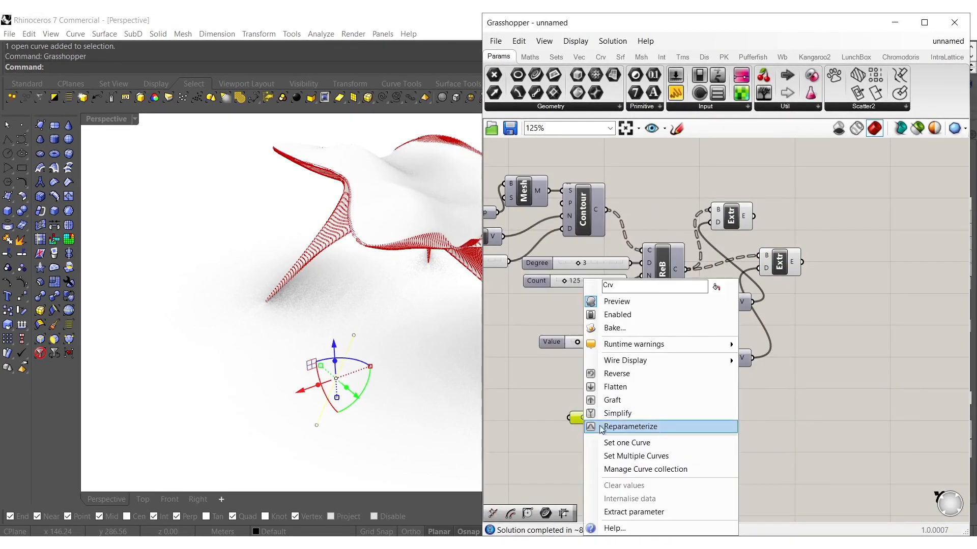
pyautogui.click(631, 456)
# Add an End Points component fed by the Curve parameter and connect its start and end to Vector 2Pt's A and B
pyautogui.doubleClick(605, 453)
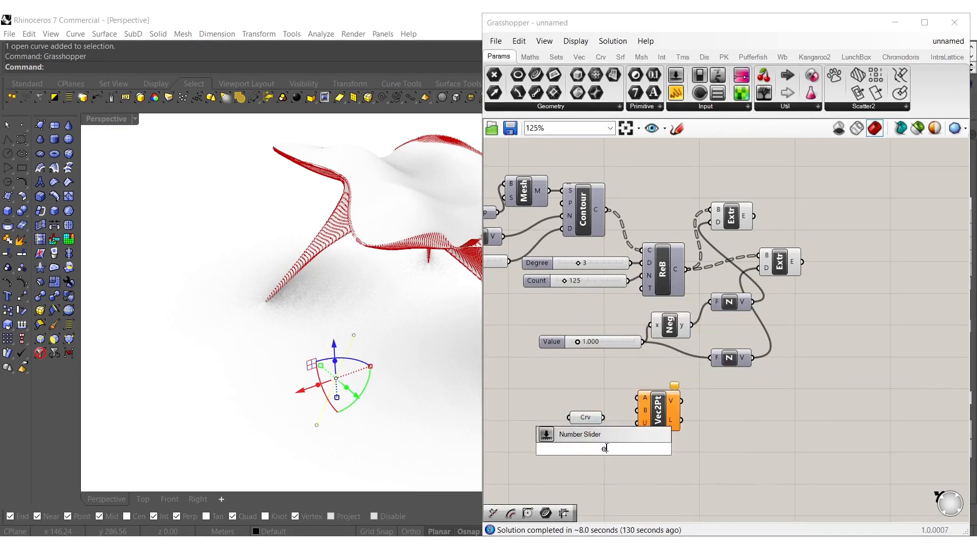
pyautogui.write('end')
pyautogui.click(602, 436)
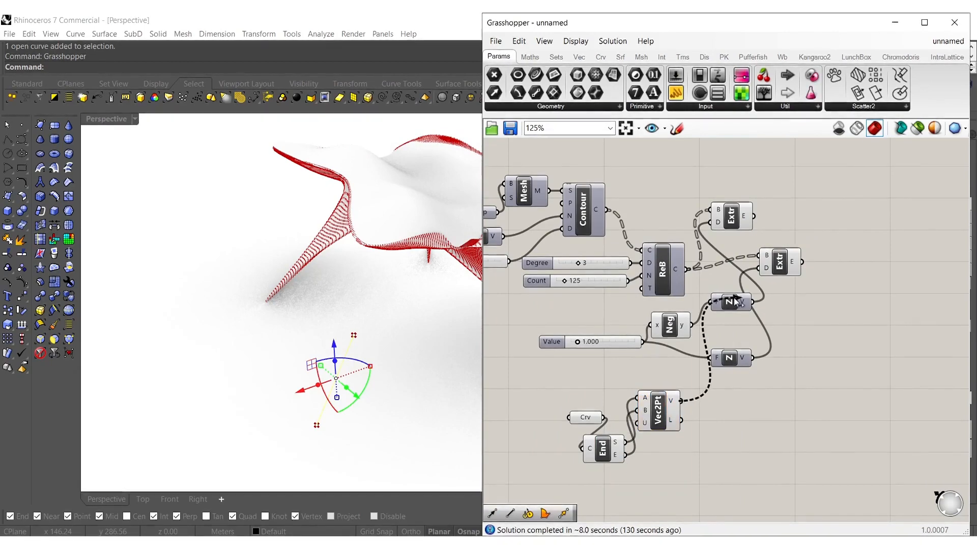
# Add two Amplitude components fed by the Vector 2Pt vector, one beside each Unit Z, with Negative driving the upper one's amplitude
pyautogui.doubleClick(717, 400)
pyautogui.write('ampl')
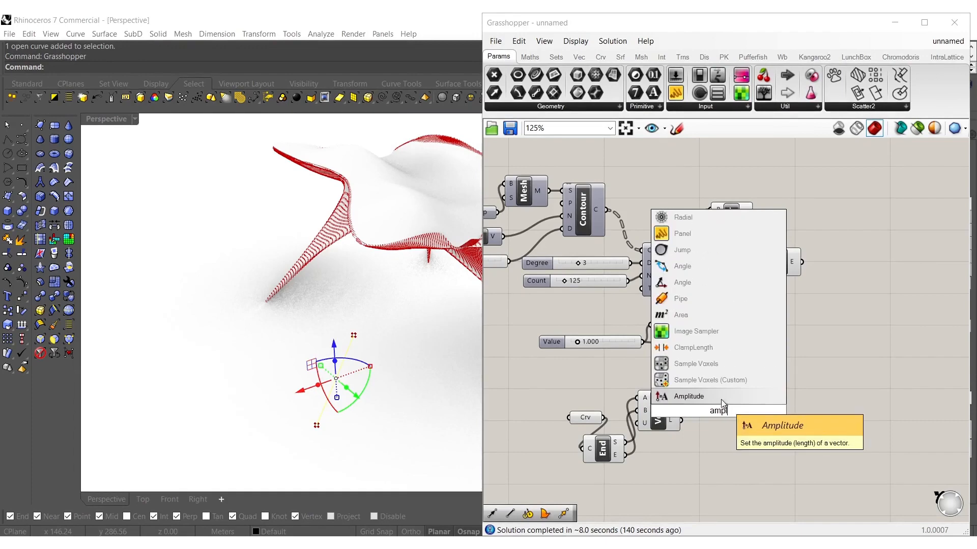
pyautogui.press('Return')
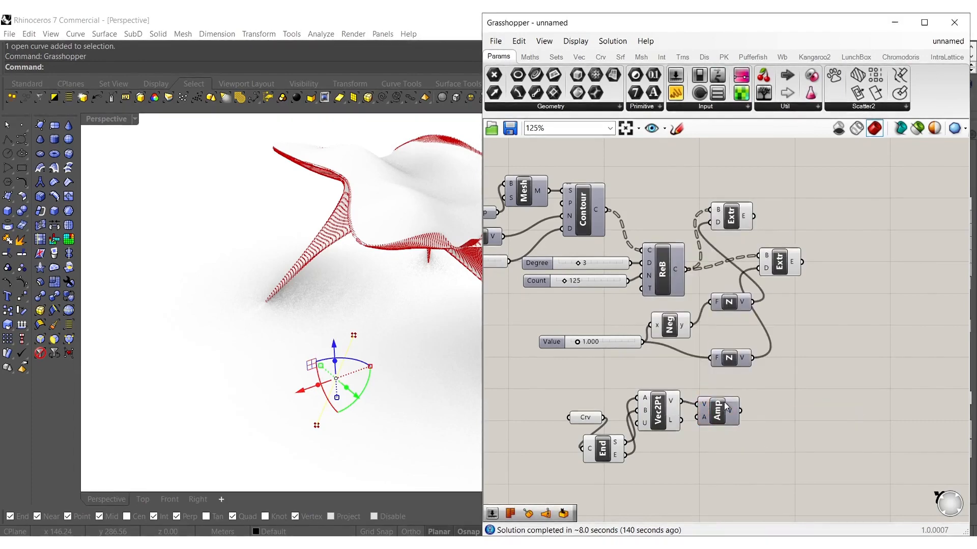
pyautogui.moveTo(725, 407); pyautogui.dragTo(744, 333)
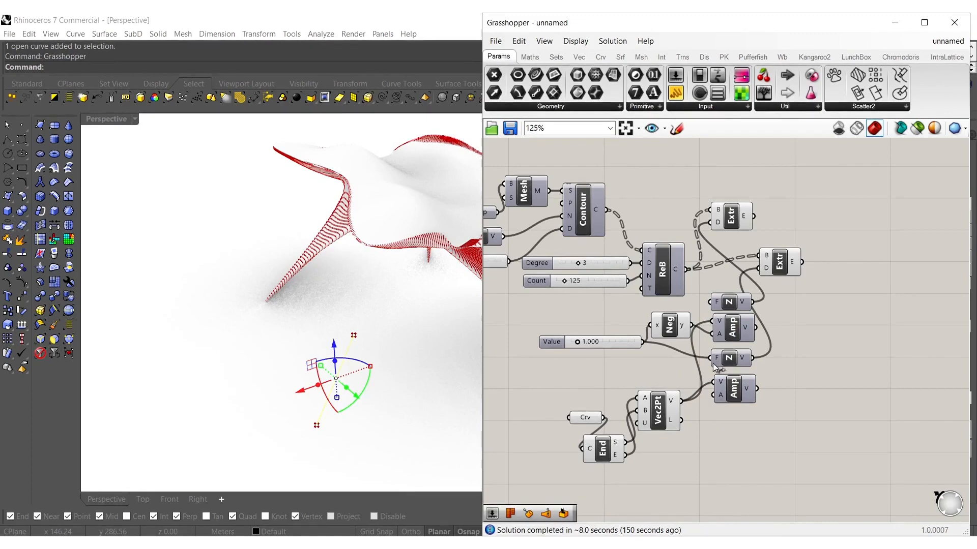
# Drive the lower Amplitude from the slider, route both Amplitude outputs into the Extrude directions, and delete both Unit Z components
pyautogui.moveTo(754, 398); pyautogui.dragTo(754, 392)
pyautogui.moveTo(756, 306); pyautogui.dragTo(751, 302)
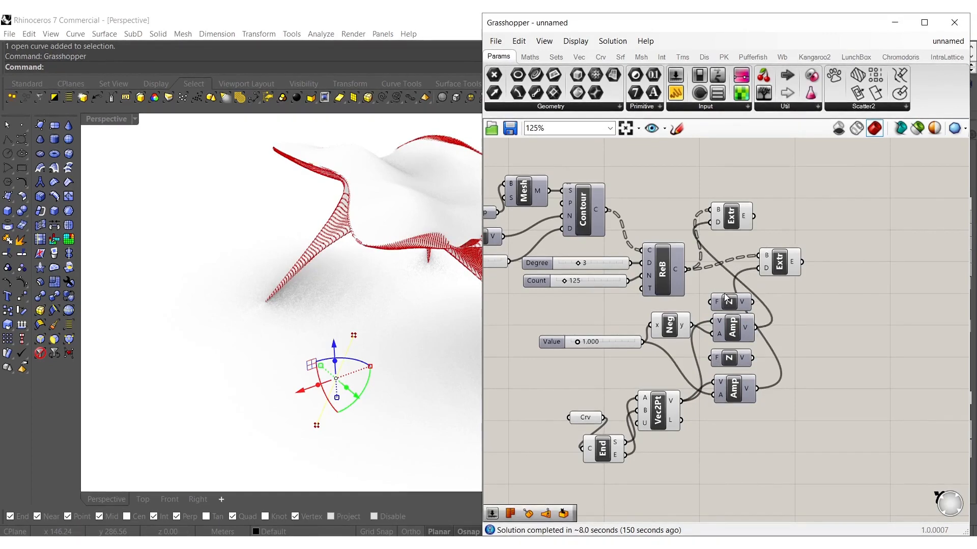
pyautogui.press('Delete')
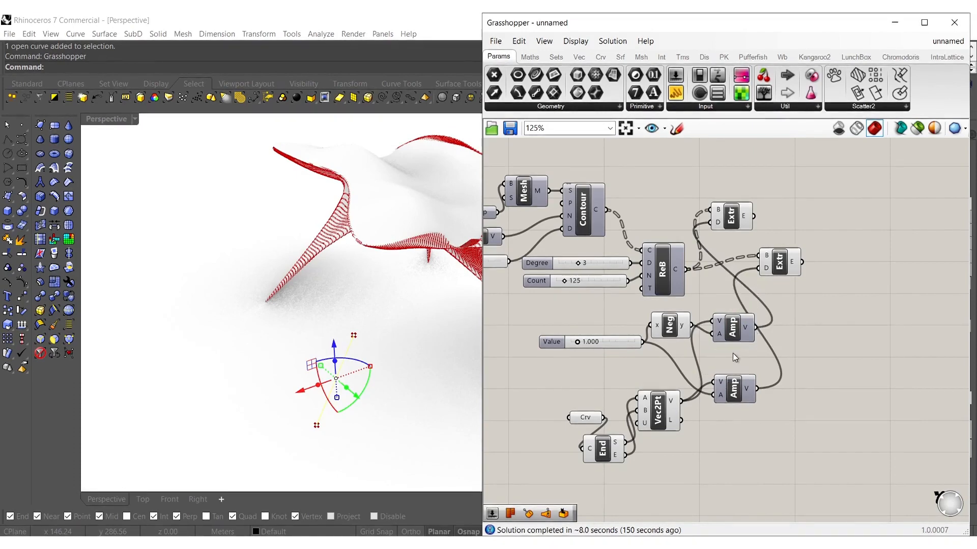
# Duplicate the lower Amplitude component and place the copy below the Contour's Distance slider
pyautogui.moveTo(326, 270); pyautogui.dragTo(328, 246, button='right')
pyautogui.click(731, 395)
pyautogui.keyDown('alt'); pyautogui.moveTo(682, 336); pyautogui.dragTo(488, 314); pyautogui.keyUp('alt')
pyautogui.moveTo(488, 314); pyautogui.dragTo(680, 336, button='right')
pyautogui.click(654, 354)
pyautogui.moveTo(704, 335); pyautogui.dragTo(674, 319)
# Connect the copied Amplitude's vector to the Contour's normal input and delete the Unit X component
pyautogui.moveTo(717, 263); pyautogui.dragTo(755, 238)
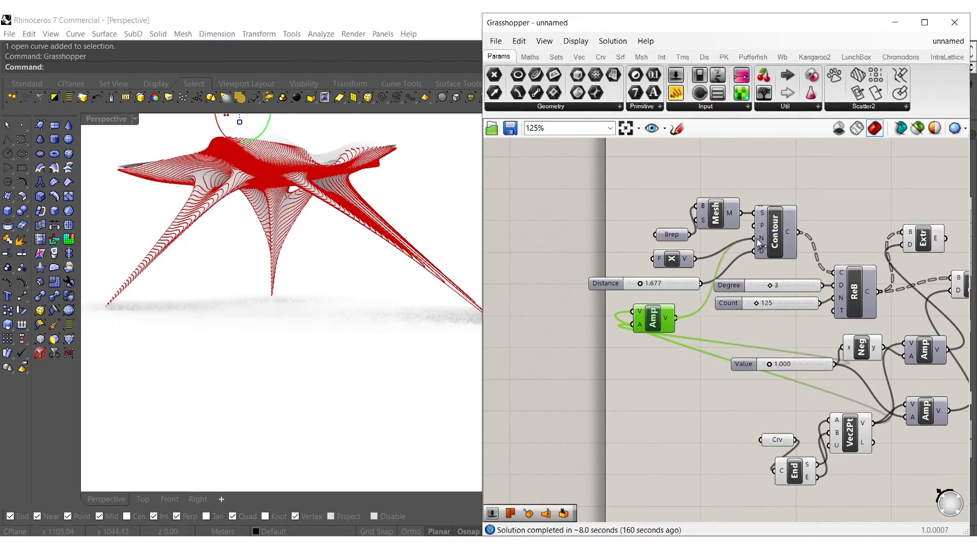
pyautogui.click(671, 258)
pyautogui.press('Delete')
# Bake both Extrude components with the contours aligned to the tilted line
pyautogui.scroll(5, 275, 262)
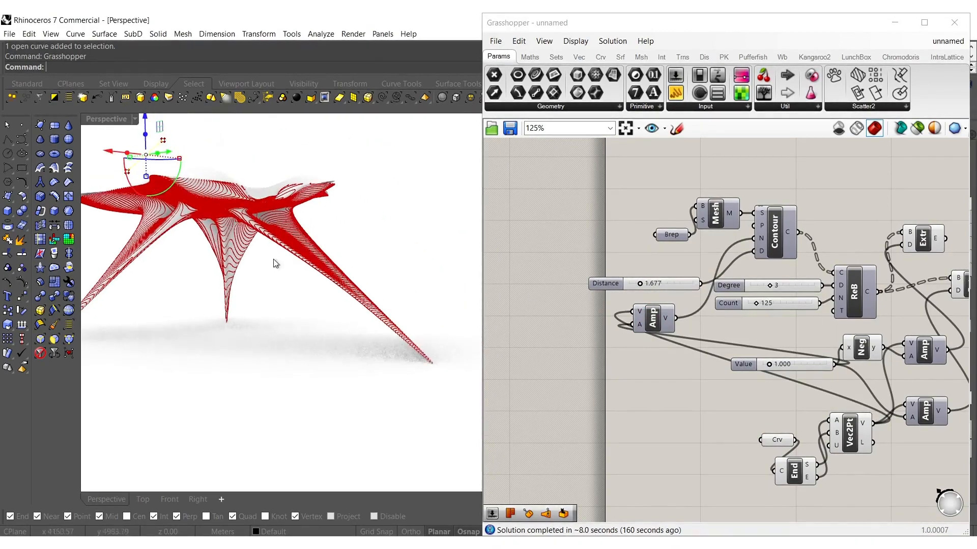
pyautogui.moveTo(826, 292); pyautogui.dragTo(664, 286, button='right')
pyautogui.moveTo(851, 305); pyautogui.dragTo(771, 224)
pyautogui.middleClick(767, 234)
pyautogui.click(792, 259)
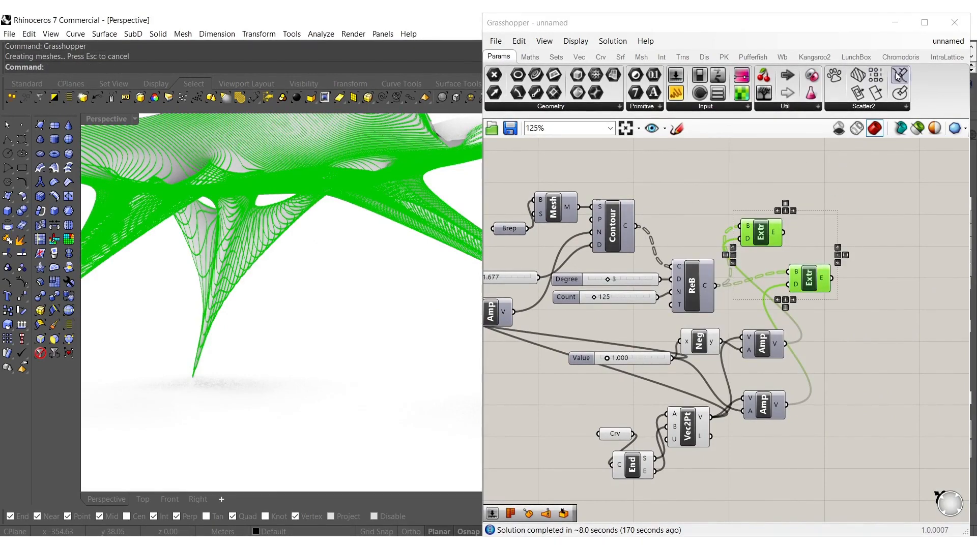
# Close Grasshopper and examine the baked tilted ribs on the tabletop, underside and legs from several angles
pyautogui.click(954, 22)
pyautogui.moveTo(378, 170); pyautogui.dragTo(536, 251, button='right')
pyautogui.scroll(4, 190, 173)
pyautogui.scroll(3, 331, 202)
pyautogui.scroll(-6, 463, 201)
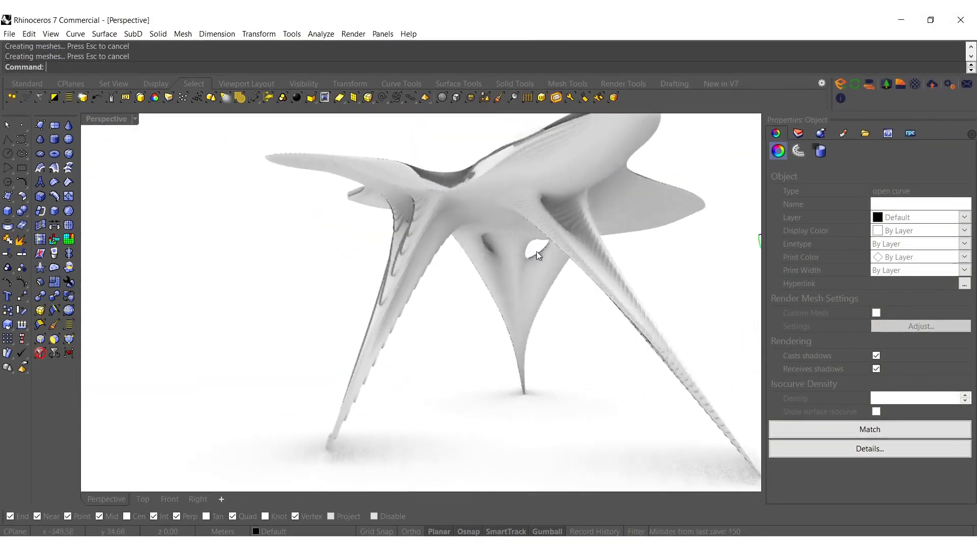
pyautogui.scroll(8, 492, 271)
pyautogui.scroll(-8, 520, 251)
pyautogui.moveTo(521, 251); pyautogui.dragTo(445, 232, button='right')
pyautogui.scroll(3, 444, 232)
pyautogui.scroll(-4, 445, 232)
pyautogui.scroll(4, 398, 275)
pyautogui.moveTo(398, 275); pyautogui.dragTo(422, 243, button='right')
pyautogui.scroll(-4, 353, 242)
pyautogui.scroll(5, 421, 243)
pyautogui.scroll(5, 461, 166)
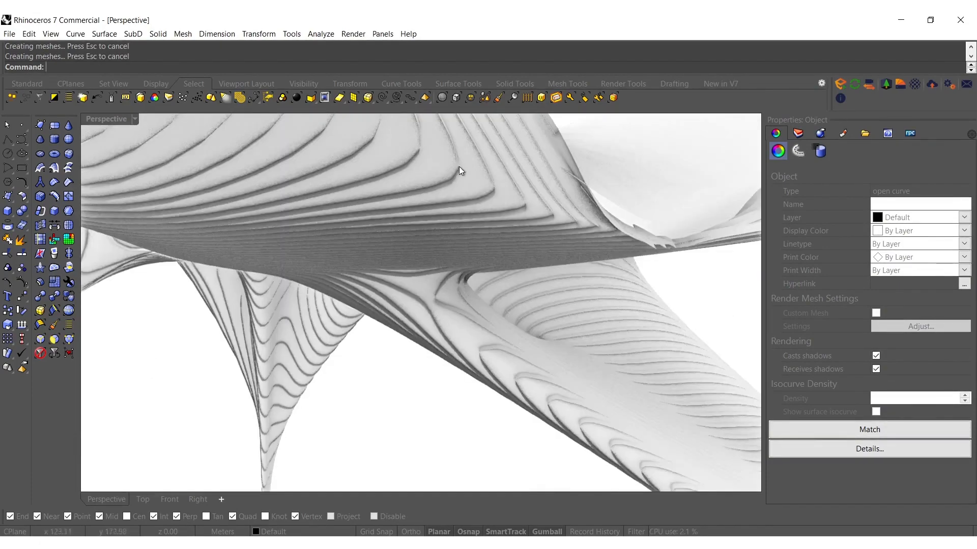
# Delete the smooth table polysurface beneath the ribs and undo the deletion
pyautogui.click(469, 173)
pyautogui.press('Delete')
pyautogui.scroll(-6, 450, 187)
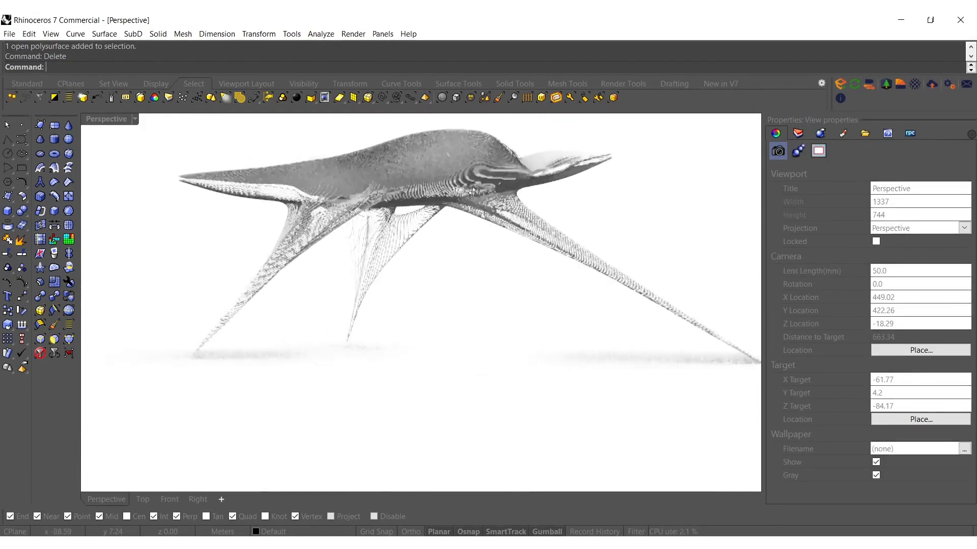
pyautogui.hotkey('ctrl', 'z')
# Reopen Grasshopper and add a Unit Z component near the two Amplitude components
pyautogui.write('Grasshopper')
pyautogui.press('Return')
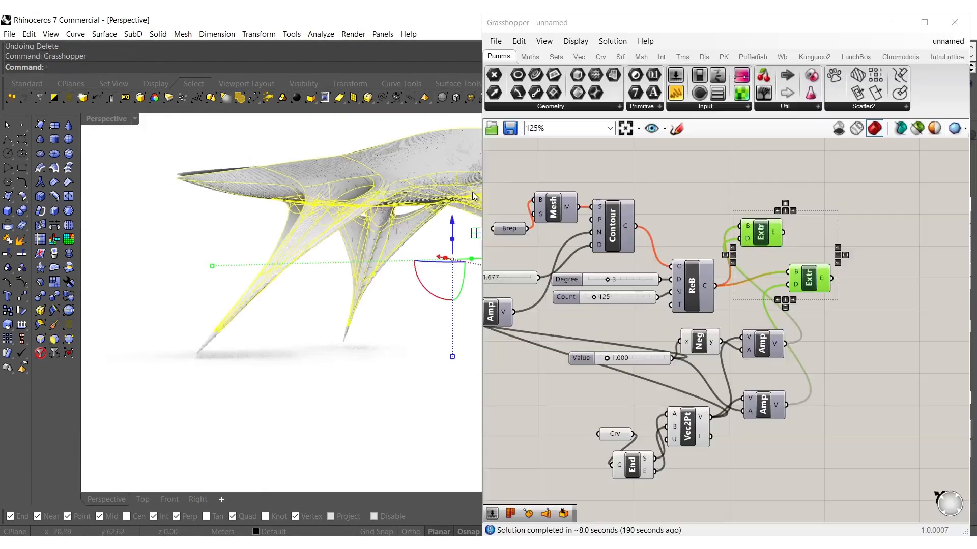
pyautogui.doubleClick(779, 439)
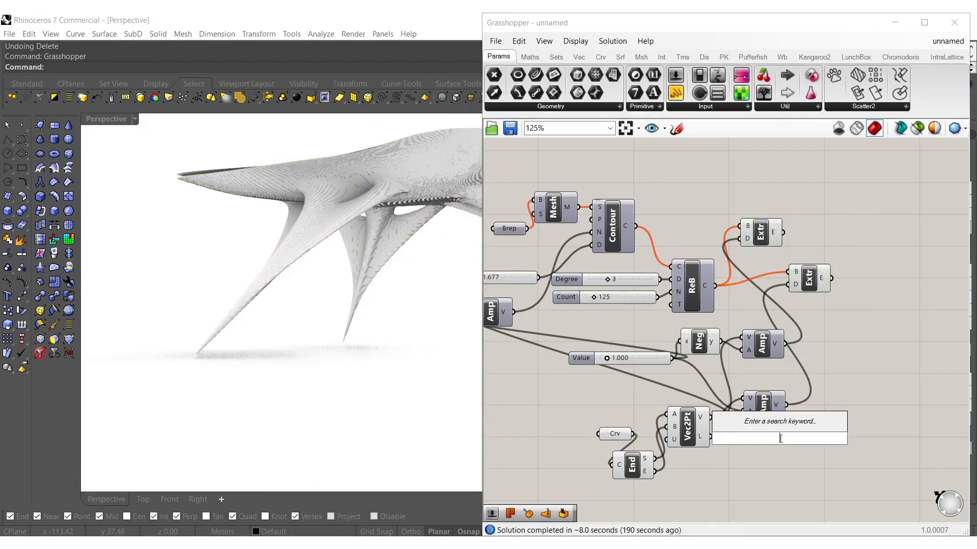
pyautogui.write('z')
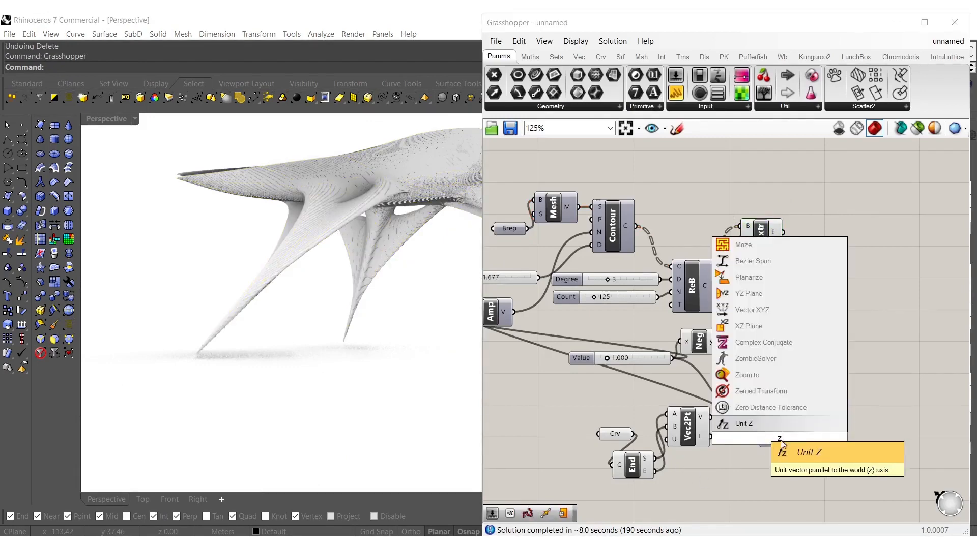
pyautogui.press('Return')
# Feed Unit Z from the 1.000 Value slider, duplicate it with the Negative output as factor, and wire both into the Extrude directions
pyautogui.moveTo(760, 441); pyautogui.dragTo(748, 438)
pyautogui.moveTo(744, 386); pyautogui.dragTo(673, 360)
pyautogui.moveTo(780, 445)
pyautogui.keyDown('alt'); pyautogui.mouseDown()
pyautogui.moveTo(783, 376)
pyautogui.moveTo(745, 251)
pyautogui.mouseUp(); pyautogui.keyUp('alt')
pyautogui.moveTo(797, 287); pyautogui.dragTo(795, 285)
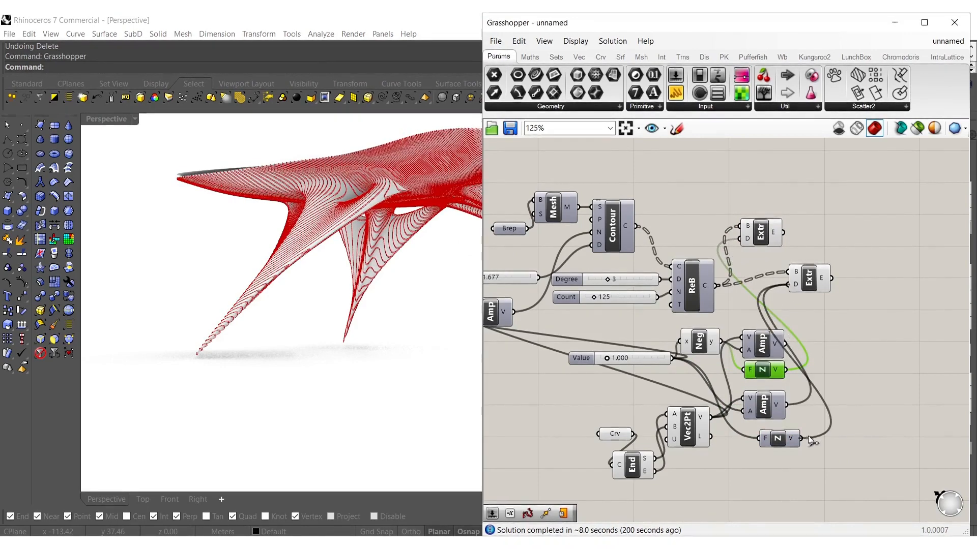
# Delete the two Amplitude components beside the Unit Z components and move the line's curve, End and Vec2Pt group away from them
pyautogui.click(759, 393)
pyautogui.keyDown('shift'); pyautogui.click(763, 343); pyautogui.keyUp('shift')
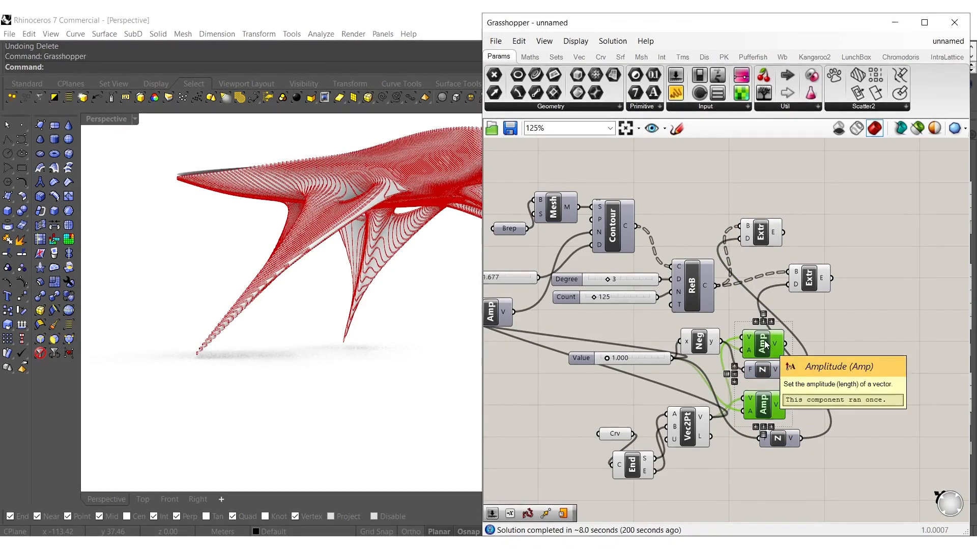
pyautogui.press('Delete')
pyautogui.moveTo(693, 497); pyautogui.dragTo(580, 406)
pyautogui.moveTo(681, 448); pyautogui.dragTo(514, 425)
pyautogui.moveTo(672, 378); pyautogui.dragTo(620, 376, button='right')
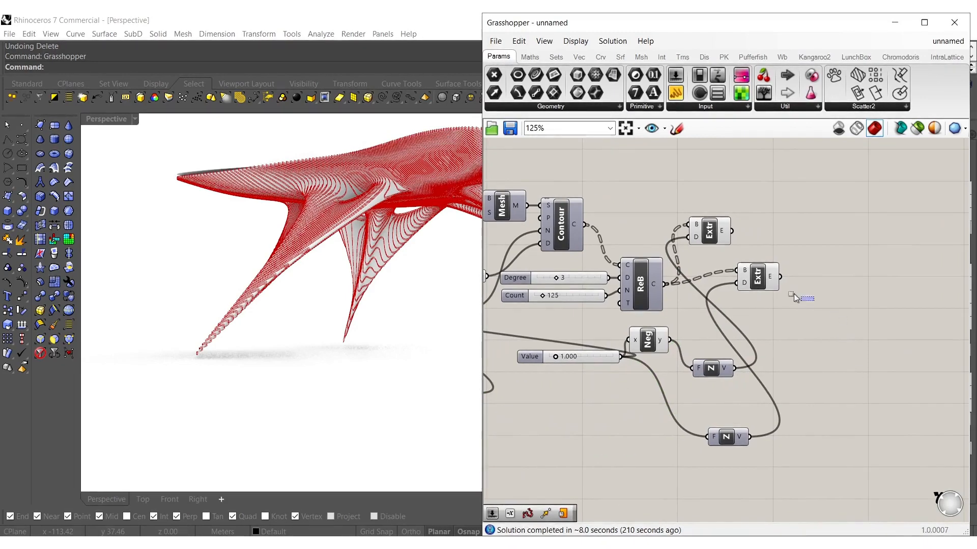
# Bake both Extrude components with their directions set along Z and close Grasshopper
pyautogui.moveTo(811, 305); pyautogui.dragTo(686, 199)
pyautogui.middleClick(710, 225)
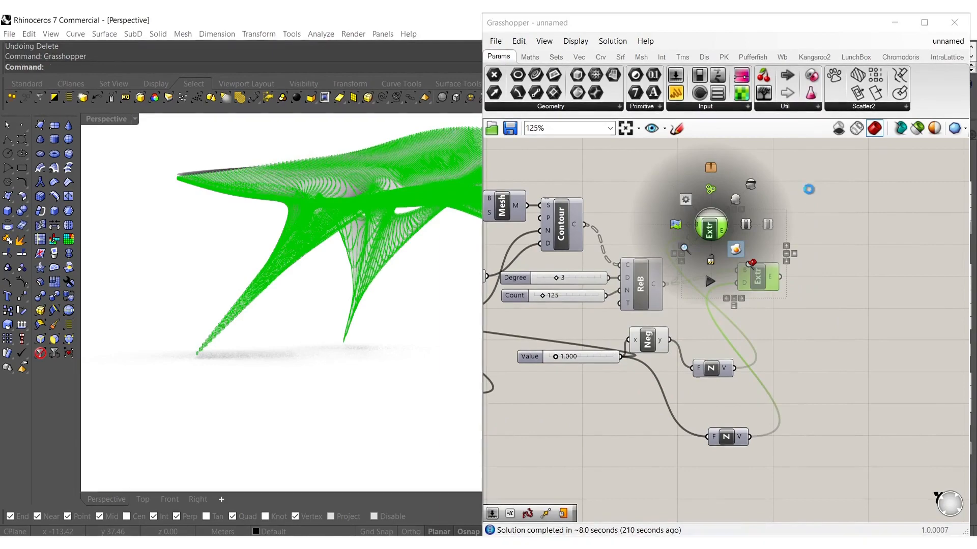
pyautogui.click(957, 29)
# Examine the vertically extruded ribs on the tabletop, underside and legs from several angles
pyautogui.moveTo(505, 288); pyautogui.dragTo(482, 279, button='right')
pyautogui.scroll(5, 376, 208)
pyautogui.scroll(-4, 485, 278)
pyautogui.scroll(5, 426, 158)
pyautogui.moveTo(427, 158); pyautogui.dragTo(351, 227, button='right')
pyautogui.scroll(5, 431, 277)
pyautogui.scroll(-5, 431, 278)
pyautogui.moveTo(430, 278)
pyautogui.mouseDown(button='right')
pyautogui.moveTo(465, 240)
pyautogui.moveTo(381, 272)
pyautogui.moveTo(438, 276)
pyautogui.mouseUp(button='right')
pyautogui.scroll(-5, 440, 276)
pyautogui.moveTo(379, 279)
pyautogui.mouseDown(button='right')
pyautogui.moveTo(405, 285)
pyautogui.moveTo(404, 301)
pyautogui.moveTo(374, 296)
pyautogui.moveTo(377, 356)
pyautogui.mouseUp(button='right')
# Undo the last bake and move one endpoint of the direction line to give it a new horizontal heading
pyautogui.hotkey('ctrl', 'z')
pyautogui.scroll(4, 417, 305)
pyautogui.click(414, 311)
pyautogui.scroll(-2, 399, 334)
pyautogui.click(385, 357)
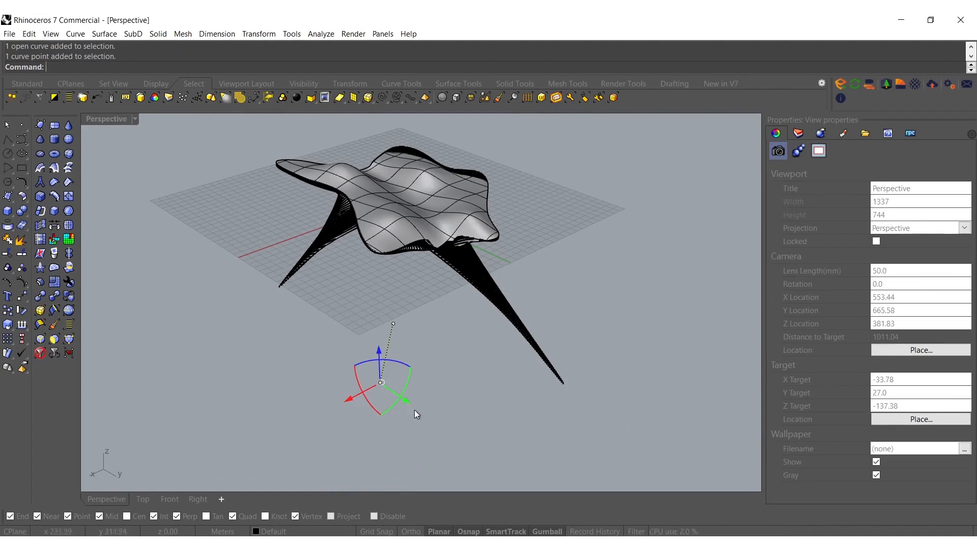
pyautogui.moveTo(410, 404); pyautogui.dragTo(347, 365)
pyautogui.click(404, 389)
pyautogui.press('Return')
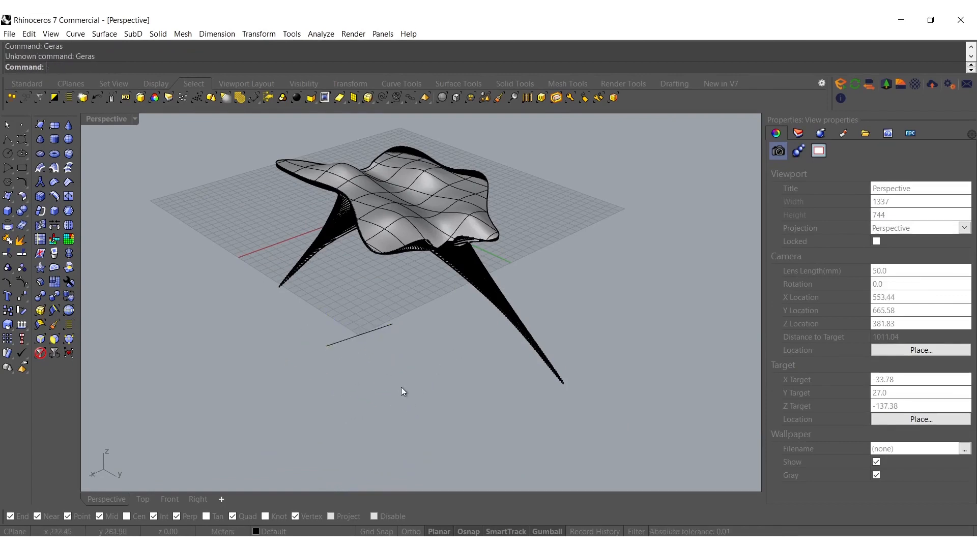
# Reopen Grasshopper, bake both Extrude components with the contours following the reoriented line, and close Grasshopper
pyautogui.write('Grasshopper')
pyautogui.press('Return')
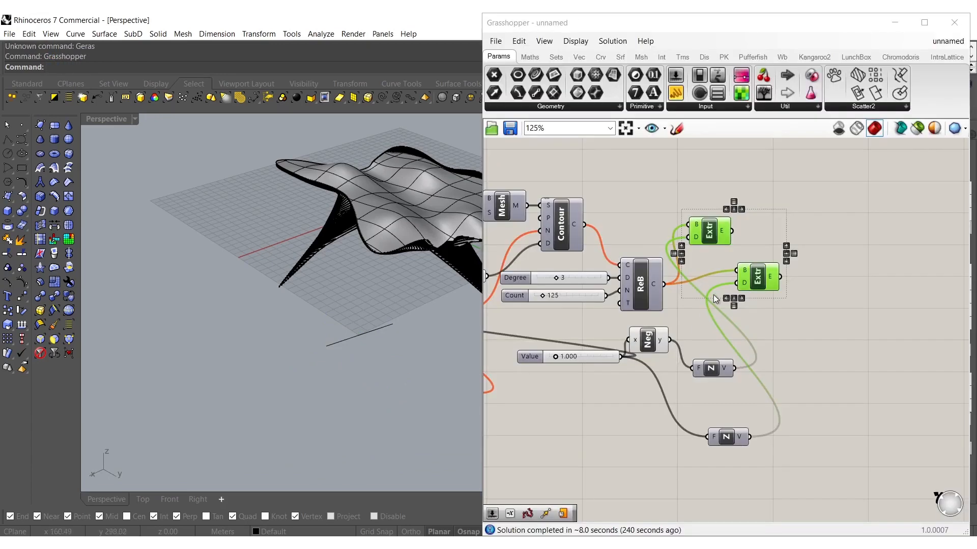
pyautogui.moveTo(762, 312); pyautogui.dragTo(796, 358, button='right')
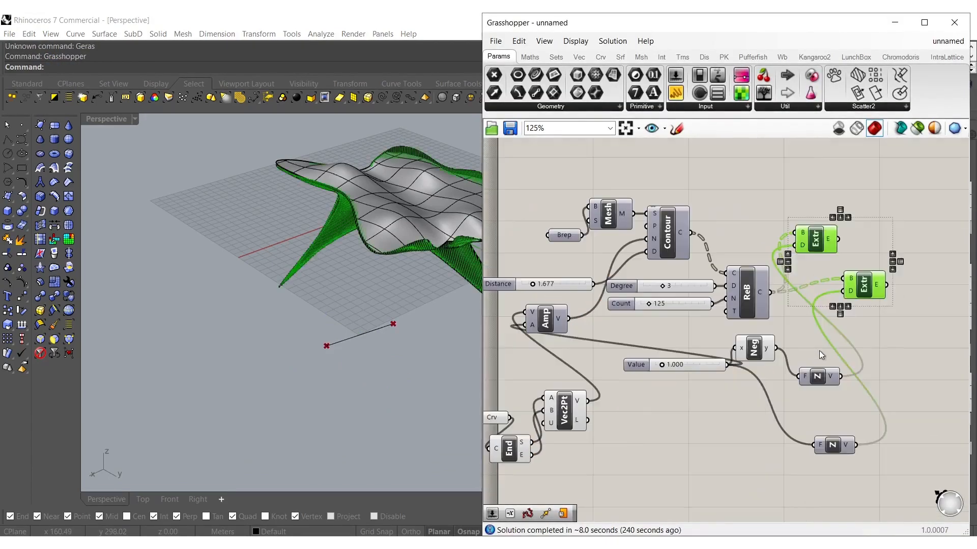
pyautogui.moveTo(910, 303); pyautogui.dragTo(789, 156)
pyautogui.middleClick(826, 226)
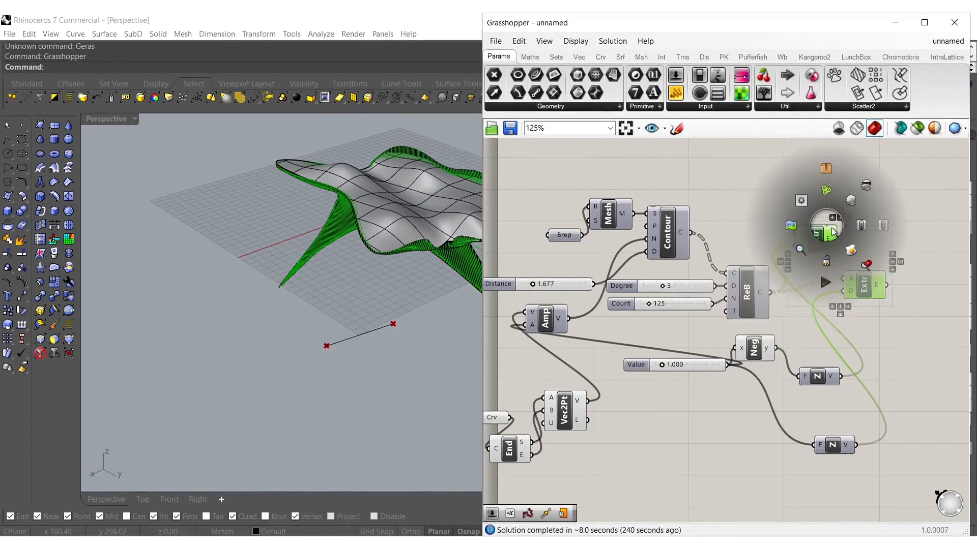
pyautogui.click(850, 250)
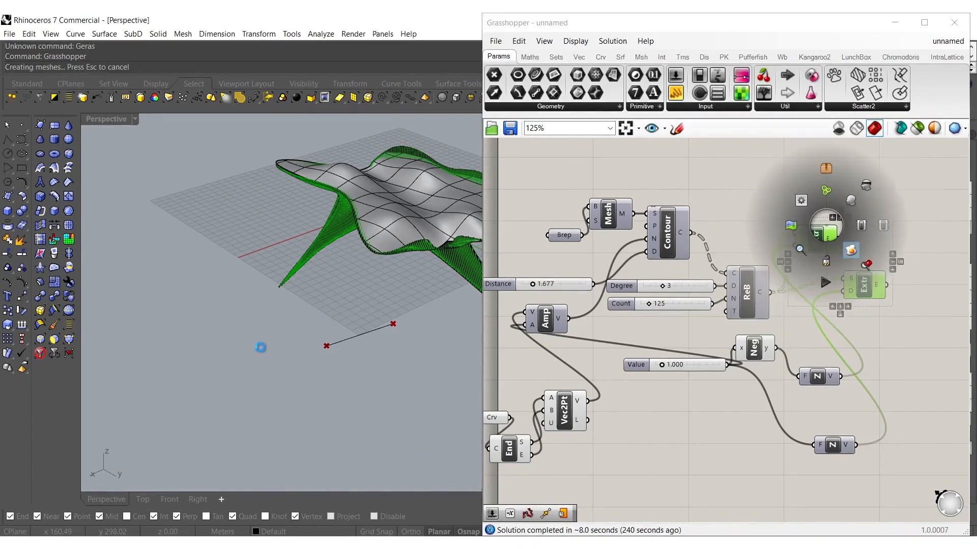
pyautogui.click(956, 27)
# Show the viewport in Rendered display and inspect the new ribs from below the tabletop
pyautogui.middleClick(392, 303)
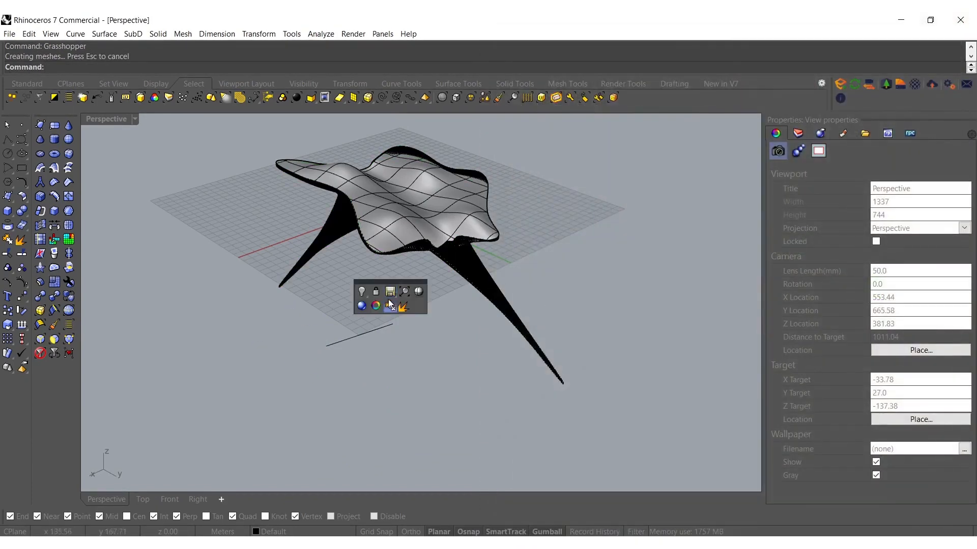
pyautogui.click(362, 309)
pyautogui.scroll(6, 368, 290)
pyautogui.moveTo(368, 311)
pyautogui.mouseDown(button='right')
pyautogui.moveTo(424, 236)
pyautogui.moveTo(359, 296)
pyautogui.mouseUp(button='right')
pyautogui.moveTo(419, 246); pyautogui.dragTo(403, 248, button='right')
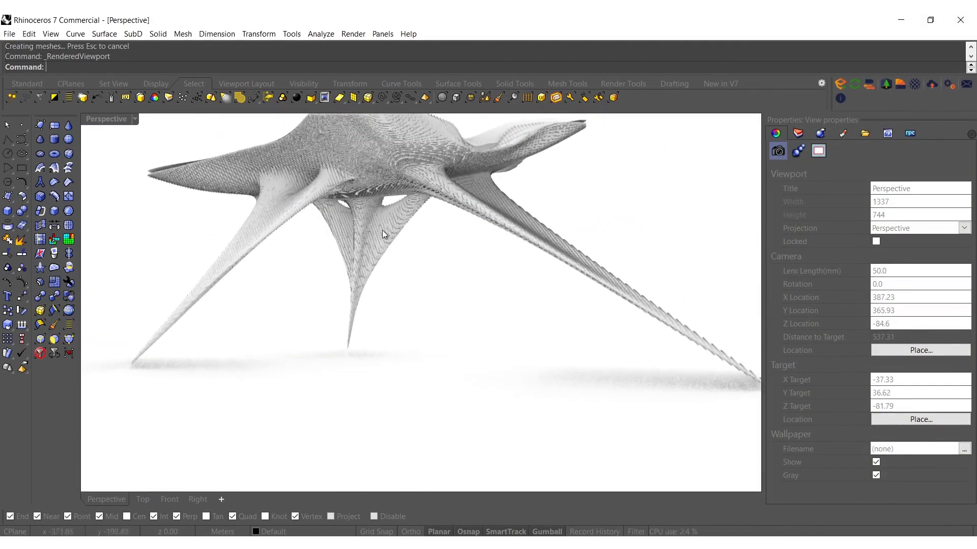
# Convert the last baked rib surfaces to meshes at the maximum polygon setting and delete the original surfaces
pyautogui.click(81, 100)
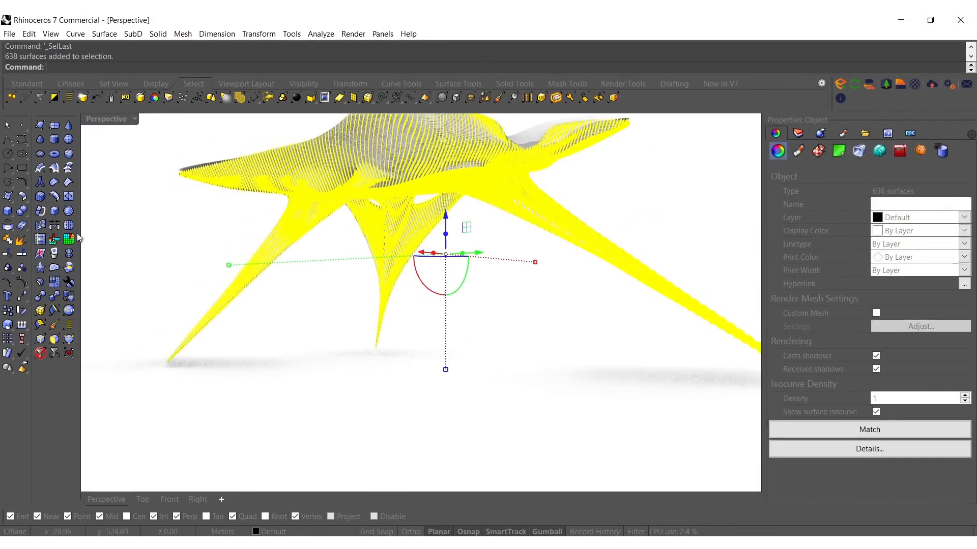
pyautogui.click(22, 227)
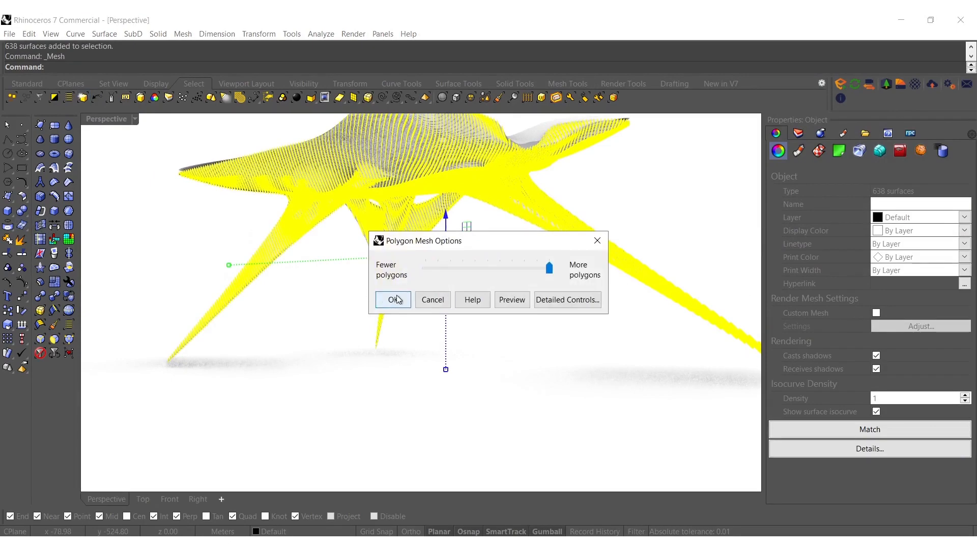
pyautogui.click(394, 300)
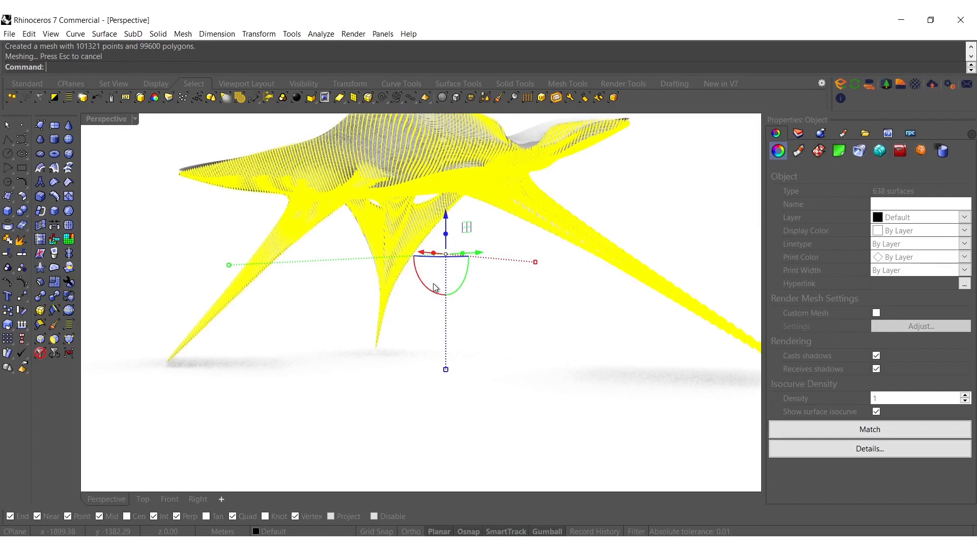
pyautogui.press('Delete')
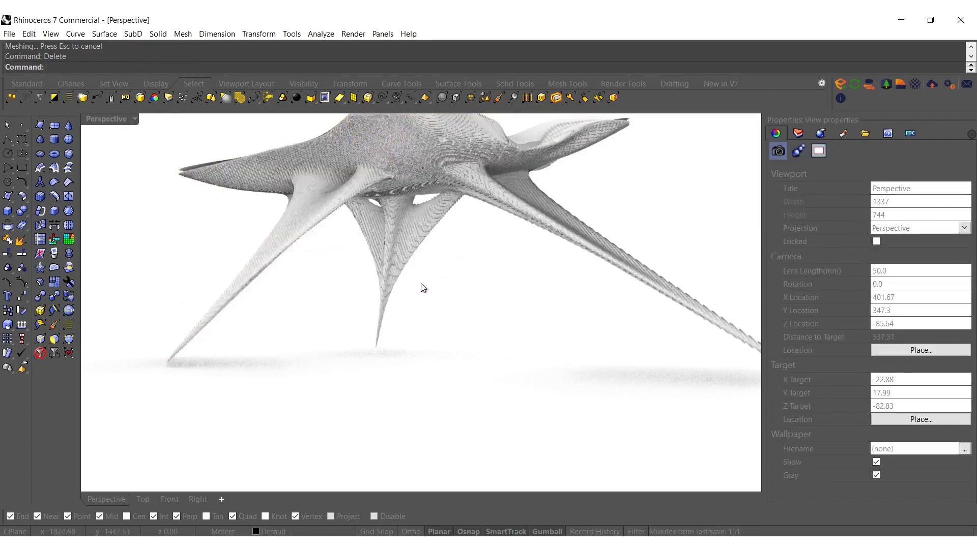
# Select the newly created rib meshes and join them into a single mesh
pyautogui.click(83, 97)
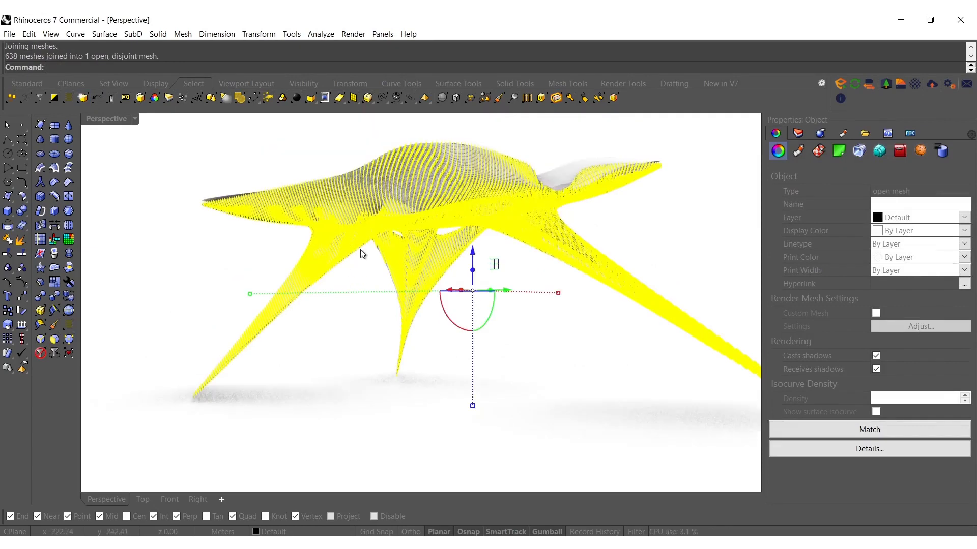
pyautogui.click(358, 273)
pyautogui.moveTo(386, 239); pyautogui.dragTo(364, 259, button='right')
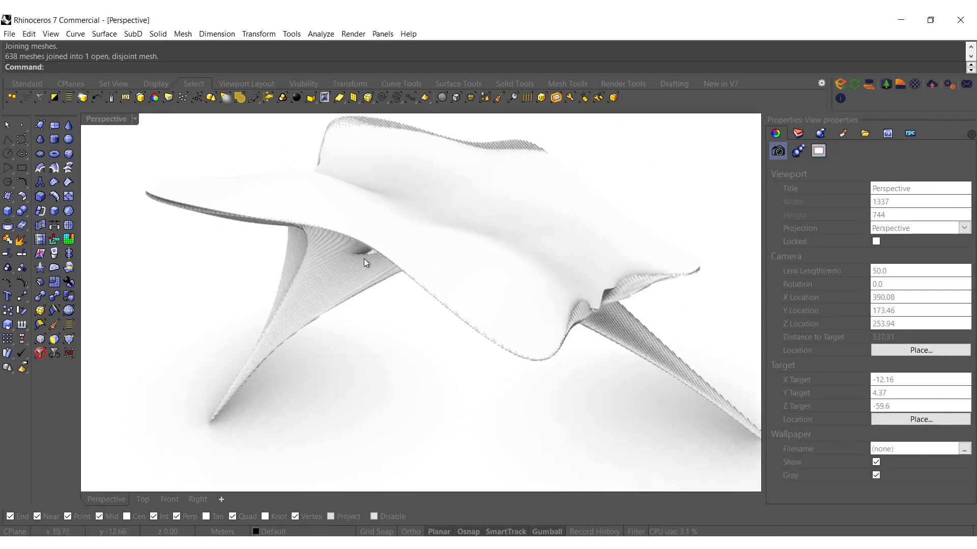
# Set the viewport to Shaded display and duplicate the border of the table's base polysurface
pyautogui.middleClick(364, 258)
pyautogui.click(395, 255)
pyautogui.scroll(5, 535, 377)
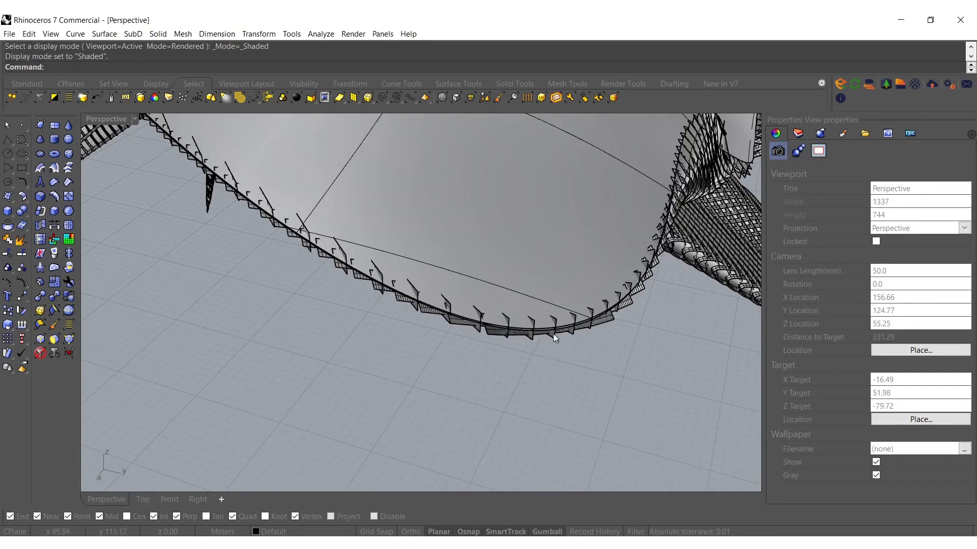
pyautogui.scroll(3, 551, 331)
pyautogui.scroll(-2, 541, 334)
pyautogui.click(522, 292)
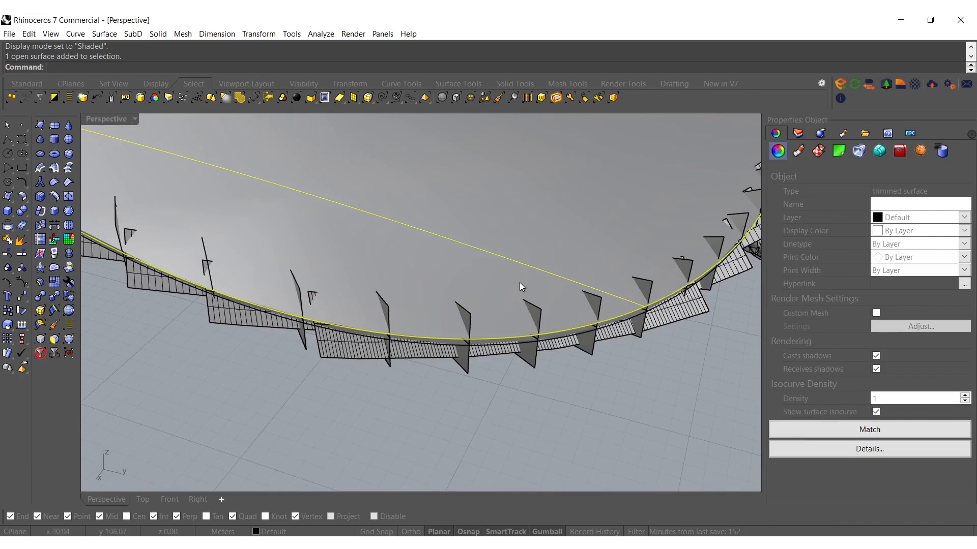
pyautogui.scroll(-3, 520, 286)
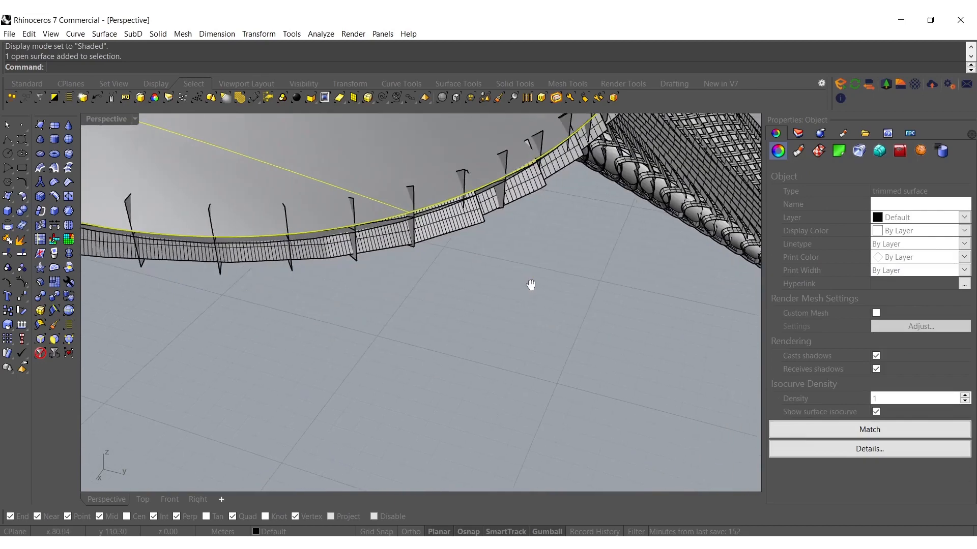
pyautogui.click(427, 218)
pyautogui.scroll(-8, 444, 222)
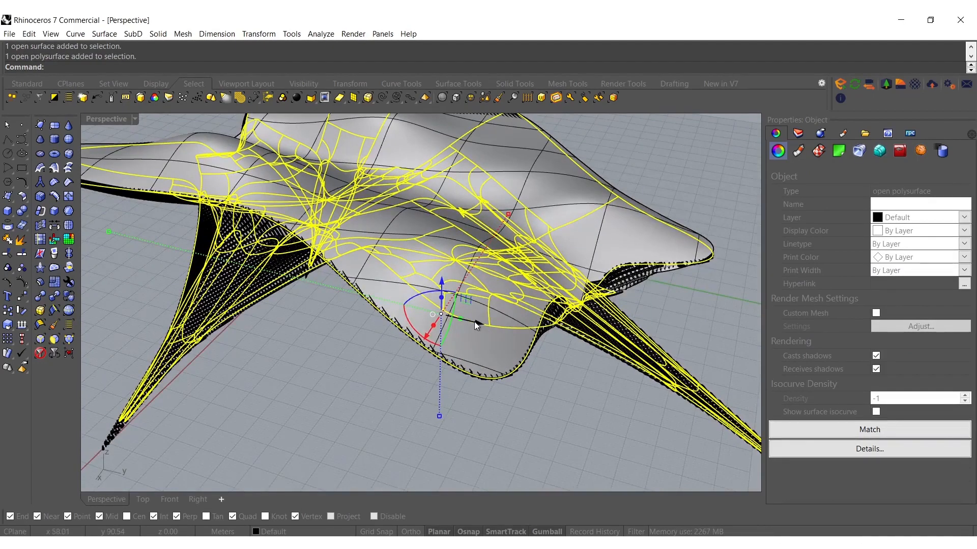
pyautogui.write('DupBorder')
pyautogui.press('Return')
# Extrude the duplicated border curve slightly upward into a thin vertical band around the tabletop
pyautogui.scroll(-5, 476, 269)
pyautogui.keyDown('shift'); pyautogui.moveTo(476, 270); pyautogui.dragTo(542, 327, button='right'); pyautogui.keyUp('shift')
pyautogui.scroll(6, 208, 328)
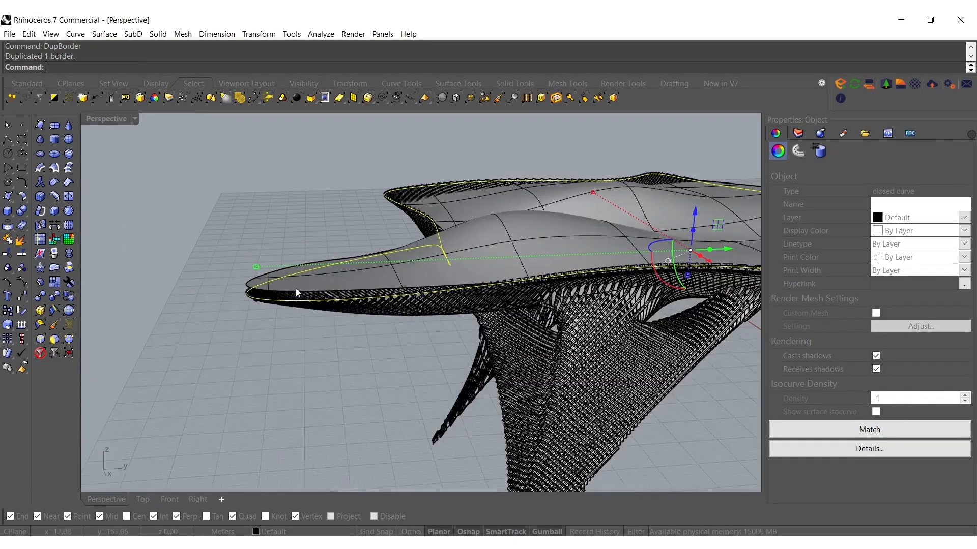
pyautogui.scroll(7, 285, 286)
pyautogui.keyDown('shift'); pyautogui.moveTo(155, 338); pyautogui.dragTo(249, 322, button='right'); pyautogui.keyUp('shift')
pyautogui.scroll(-2, 447, 249)
pyautogui.keyDown('shift'); pyautogui.moveTo(447, 249); pyautogui.dragTo(325, 279, button='right'); pyautogui.keyUp('shift')
pyautogui.scroll(-4, 326, 280)
pyautogui.scroll(-2, 447, 267)
pyautogui.moveTo(446, 267); pyautogui.dragTo(503, 242, button='right')
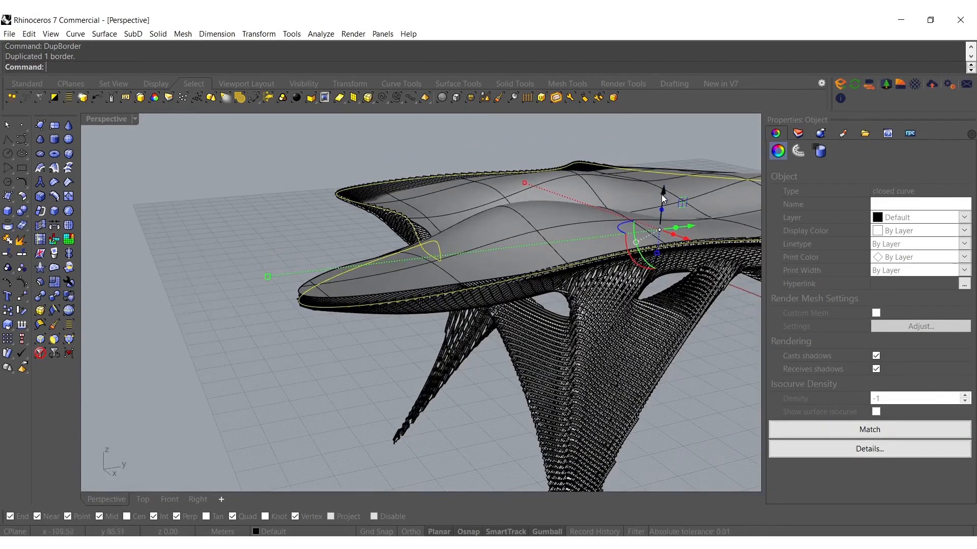
pyautogui.moveTo(662, 215); pyautogui.dragTo(663, 208)
pyautogui.moveTo(631, 216); pyautogui.dragTo(450, 263, button='right')
# Move the tabletop surface up onto the upper edge of the border band
pyautogui.click(486, 225)
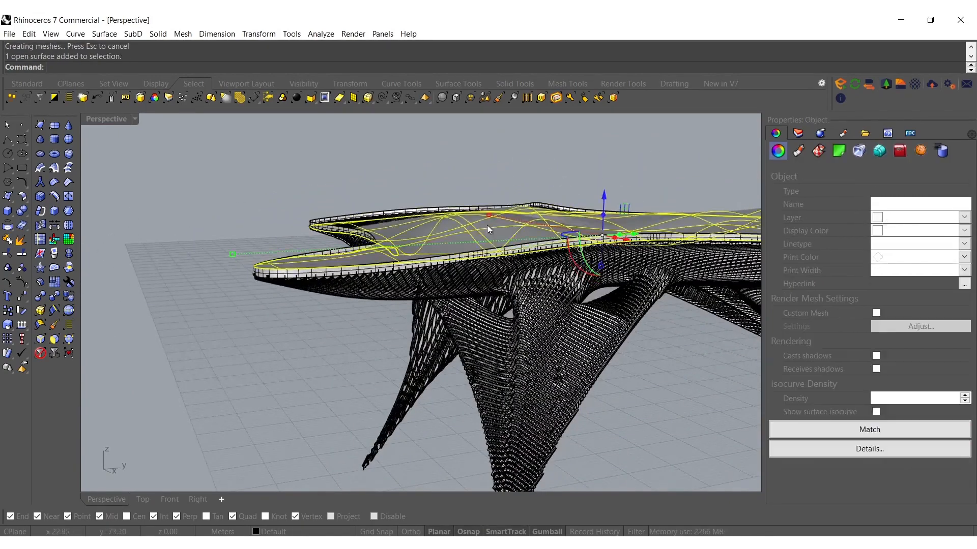
pyautogui.scroll(2, 487, 226)
pyautogui.moveTo(486, 226); pyautogui.dragTo(495, 251)
pyautogui.scroll(-3, 469, 208)
# Turn on the tabletop surface's control points and raise several of those above the table
pyautogui.moveTo(468, 208); pyautogui.dragTo(325, 276, button='right')
pyautogui.click(21, 254)
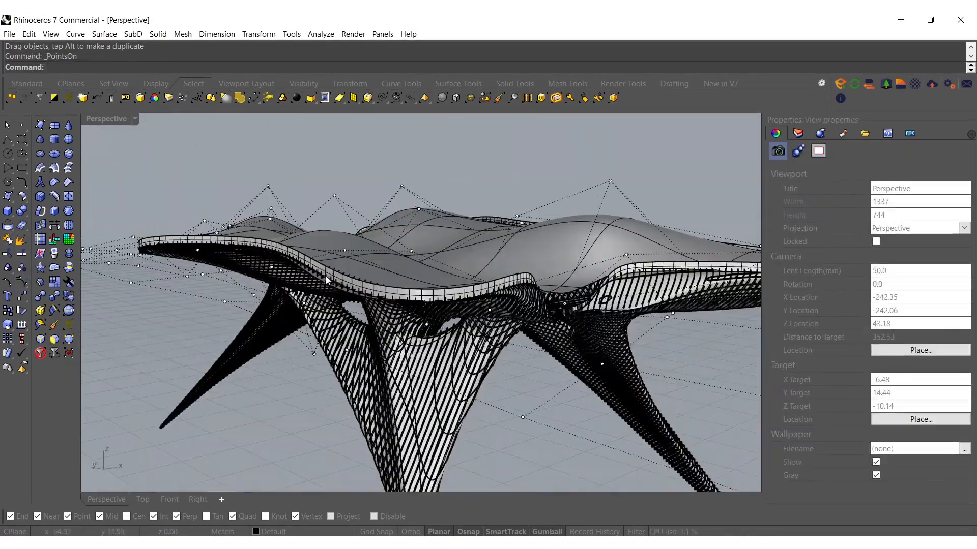
pyautogui.moveTo(344, 200); pyautogui.dragTo(344, 200)
pyautogui.keyDown('shift'); pyautogui.moveTo(389, 151); pyautogui.dragTo(432, 199); pyautogui.keyUp('shift')
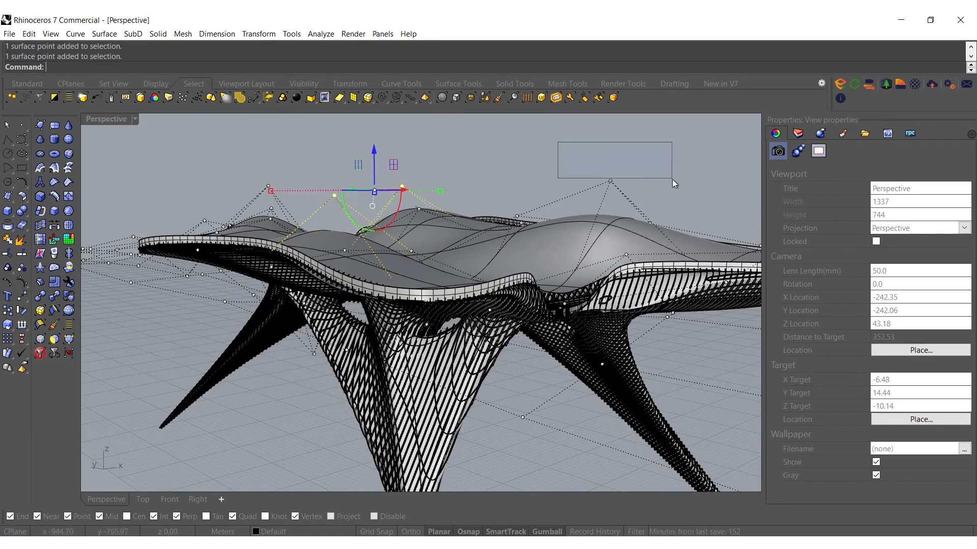
pyautogui.keyDown('shift'); pyautogui.moveTo(672, 179); pyautogui.dragTo(673, 179); pyautogui.keyUp('shift')
pyautogui.moveTo(432, 151); pyautogui.dragTo(439, 133)
pyautogui.moveTo(245, 165); pyautogui.dragTo(298, 211)
pyautogui.moveTo(273, 162); pyautogui.dragTo(270, 128)
# Raise two more of the tabletop surface's control points, viewing the table from other sides
pyautogui.moveTo(338, 188); pyautogui.dragTo(391, 242, button='right')
pyautogui.click(240, 277)
pyautogui.moveTo(239, 277); pyautogui.dragTo(250, 214, button='right')
pyautogui.moveTo(256, 191); pyautogui.dragTo(255, 143)
pyautogui.moveTo(331, 206); pyautogui.dragTo(393, 309, button='right')
pyautogui.click(391, 309)
pyautogui.moveTo(390, 285); pyautogui.dragTo(390, 262)
pyautogui.moveTo(394, 372)
pyautogui.mouseDown(button='right')
pyautogui.moveTo(412, 333)
pyautogui.moveTo(479, 307)
pyautogui.moveTo(336, 201)
pyautogui.moveTo(419, 188)
pyautogui.moveTo(331, 188)
pyautogui.moveTo(307, 238)
pyautogui.moveTo(330, 227)
pyautogui.moveTo(371, 264)
pyautogui.moveTo(403, 315)
pyautogui.moveTo(384, 367)
pyautogui.mouseUp(button='right')
# Delete the tabletop surface whose control points were raised
pyautogui.click(329, 226)
pyautogui.scroll(5, 329, 228)
pyautogui.press('Delete')
# Patch a new tabletop surface from the upper edge of the border band and check its fit along the rim
pyautogui.scroll(3, 356, 375)
pyautogui.keyDown('ctrl'); pyautogui.keyDown('shift'); pyautogui.click(356, 375); pyautogui.keyUp('shift'); pyautogui.keyUp('ctrl')
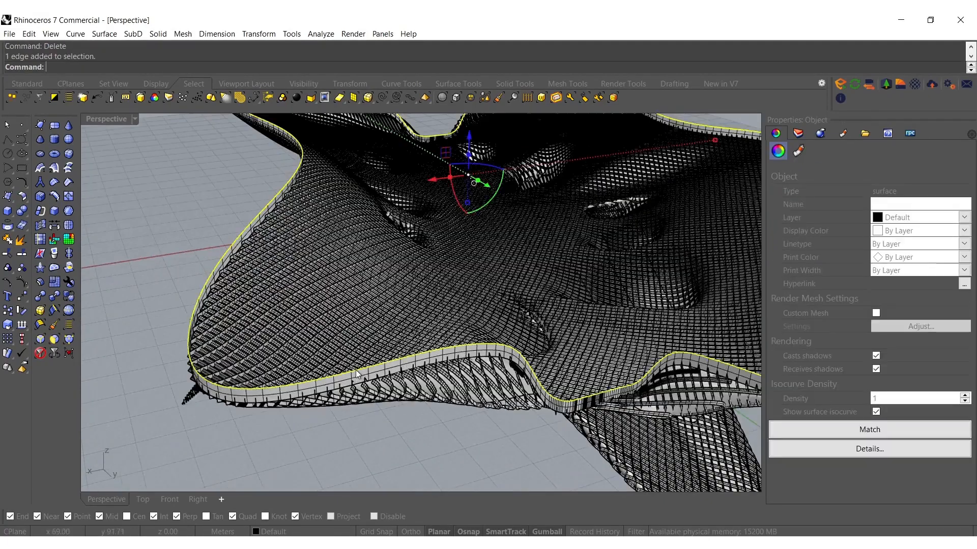
pyautogui.scroll(-5, 390, 295)
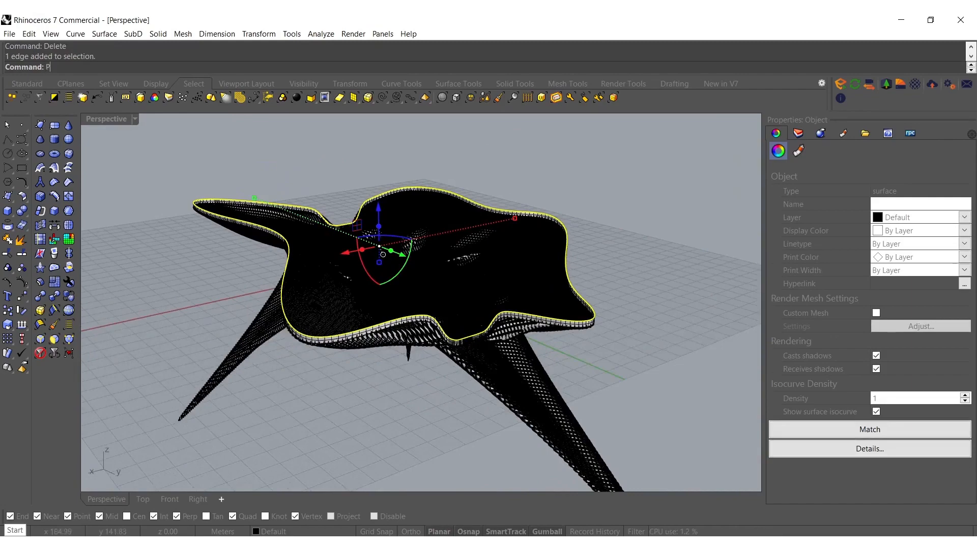
pyautogui.press('Return')
pyautogui.press('Return')
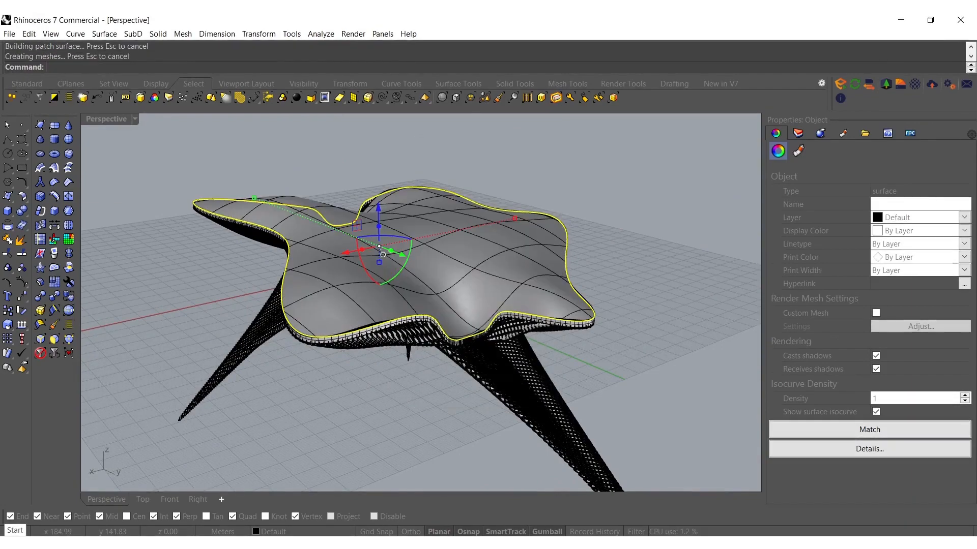
pyautogui.click(120, 461)
pyautogui.moveTo(120, 460); pyautogui.dragTo(325, 318, button='right')
pyautogui.scroll(3, 326, 319)
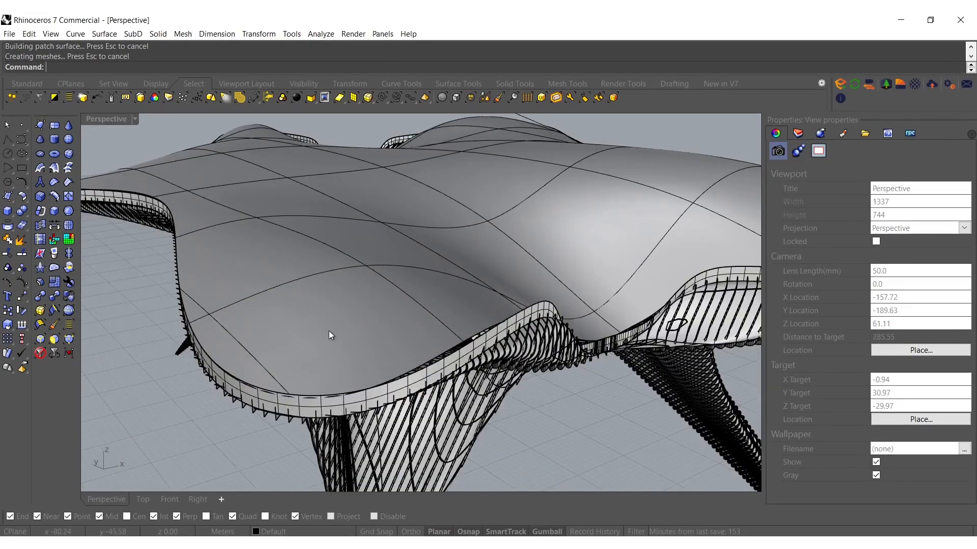
# Turn on the patched tabletop surface's control points and raise two neighbouring interior points together
pyautogui.click(359, 316)
pyautogui.moveTo(364, 304)
pyautogui.mouseDown()
pyautogui.moveTo(365, 315)
pyautogui.moveTo(375, 304)
pyautogui.mouseUp()
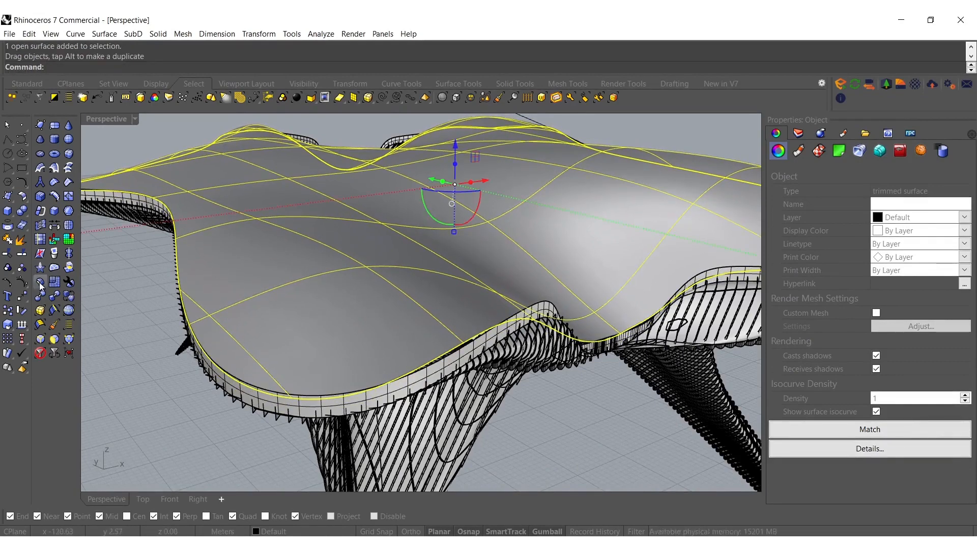
pyautogui.click(23, 283)
pyautogui.moveTo(255, 301); pyautogui.dragTo(344, 346, button='right')
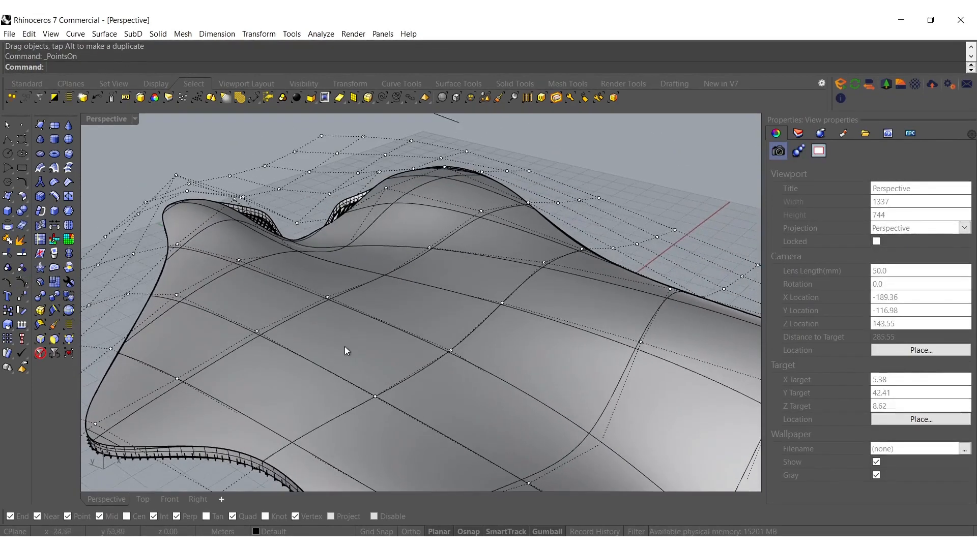
pyautogui.click(451, 350)
pyautogui.keyDown('shift'); pyautogui.click(329, 298); pyautogui.keyUp('shift')
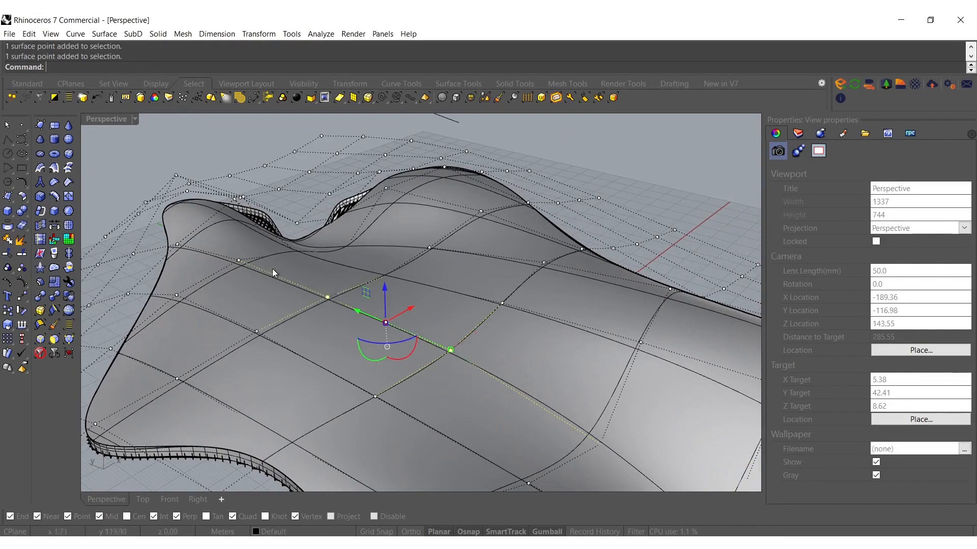
pyautogui.moveTo(385, 290); pyautogui.dragTo(385, 221)
pyautogui.keyDown('shift'); pyautogui.moveTo(534, 343); pyautogui.dragTo(446, 322, button='right'); pyautogui.keyUp('shift')
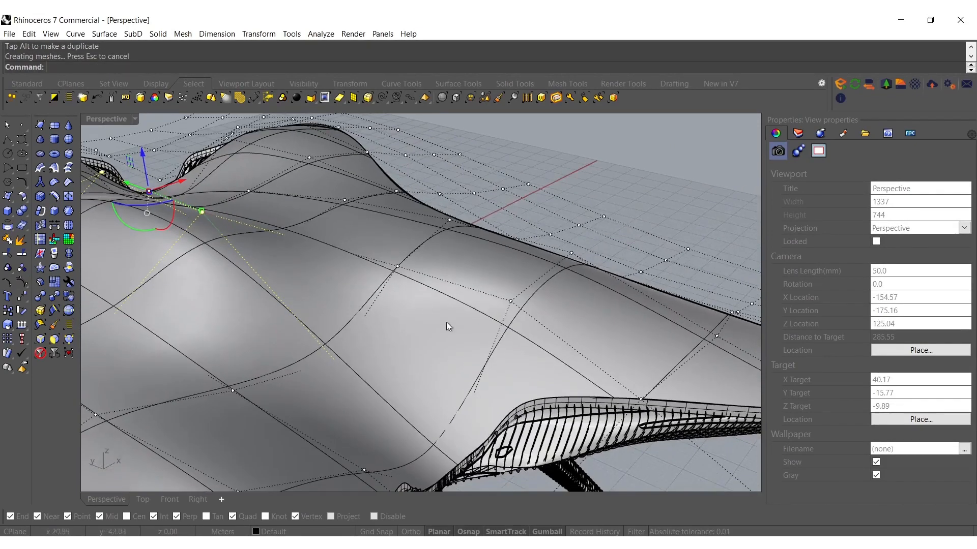
pyautogui.click(511, 301)
pyautogui.moveTo(514, 279); pyautogui.dragTo(492, 208)
pyautogui.hotkey('ctrl', 'z')
# Raise one interior control point between the tabletop's central area and its outer lobe, and turn the control points off
pyautogui.click(398, 266)
pyautogui.moveTo(397, 238); pyautogui.dragTo(398, 170)
pyautogui.scroll(-4, 447, 224)
pyautogui.moveTo(420, 330); pyautogui.dragTo(452, 264, button='right')
pyautogui.press('Escape')
pyautogui.press('Escape')
# Turn the tabletop's control points back on from the opposite side and raise a central point to form a high bump
pyautogui.scroll(-6, 447, 287)
pyautogui.moveTo(432, 310); pyautogui.dragTo(684, 311, button='right')
pyautogui.moveTo(523, 257); pyautogui.dragTo(487, 325, button='right')
pyautogui.scroll(5, 488, 325)
pyautogui.click(484, 287)
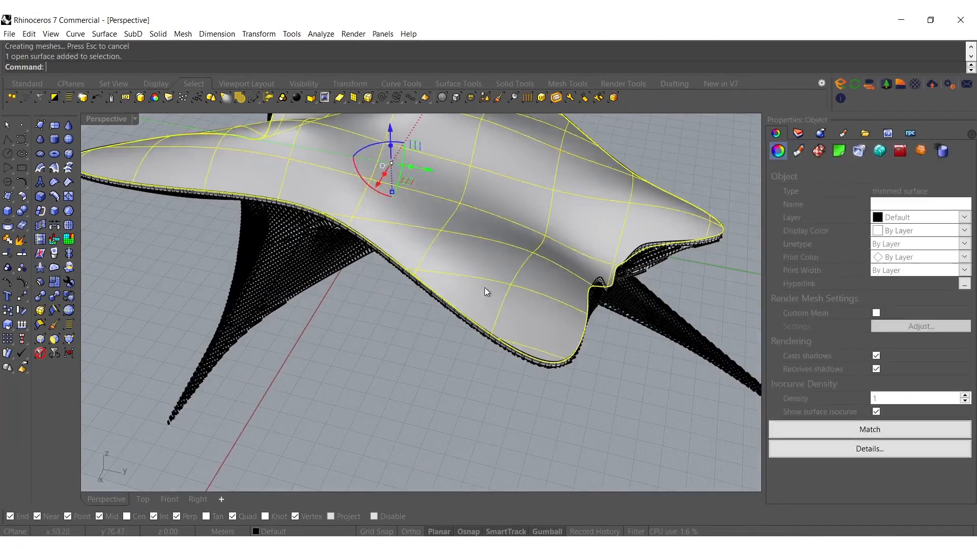
pyautogui.click(24, 283)
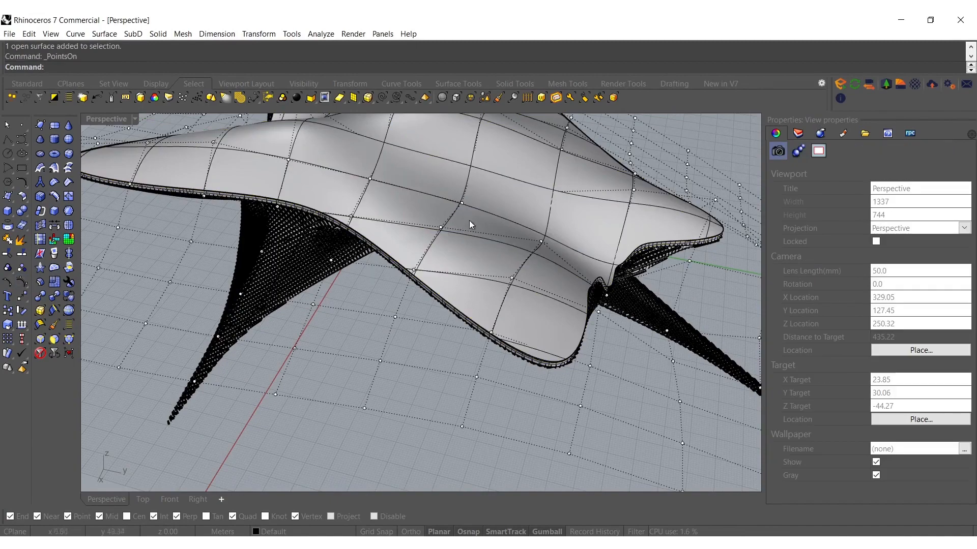
pyautogui.click(461, 204)
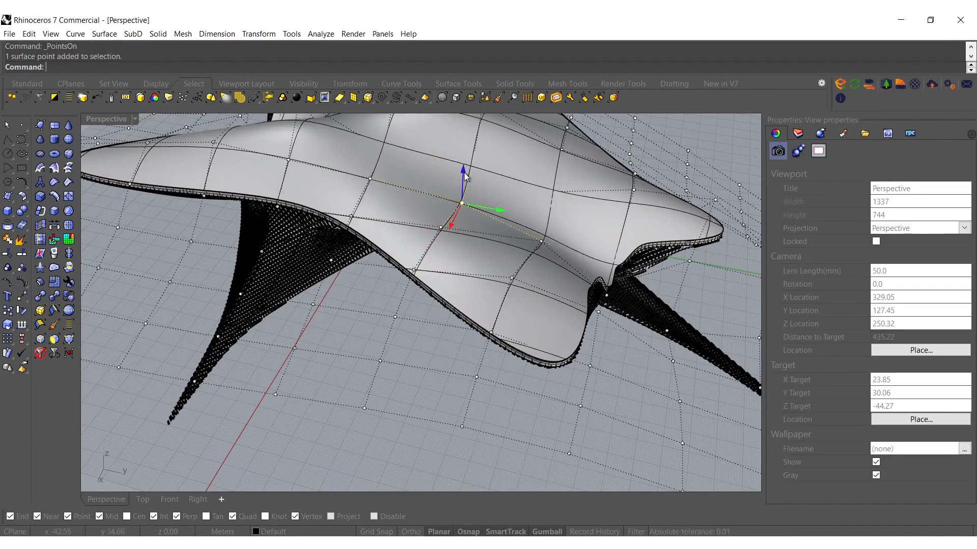
pyautogui.moveTo(464, 172); pyautogui.dragTo(466, 108)
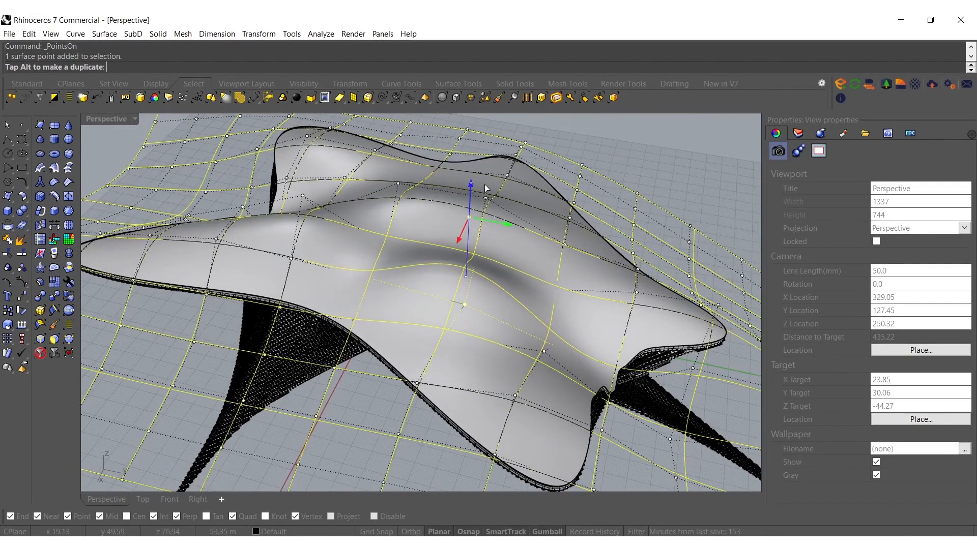
# Raise the tabletop control point next to the high bump, working from a low side view
pyautogui.moveTo(485, 184); pyautogui.dragTo(452, 266, button='right')
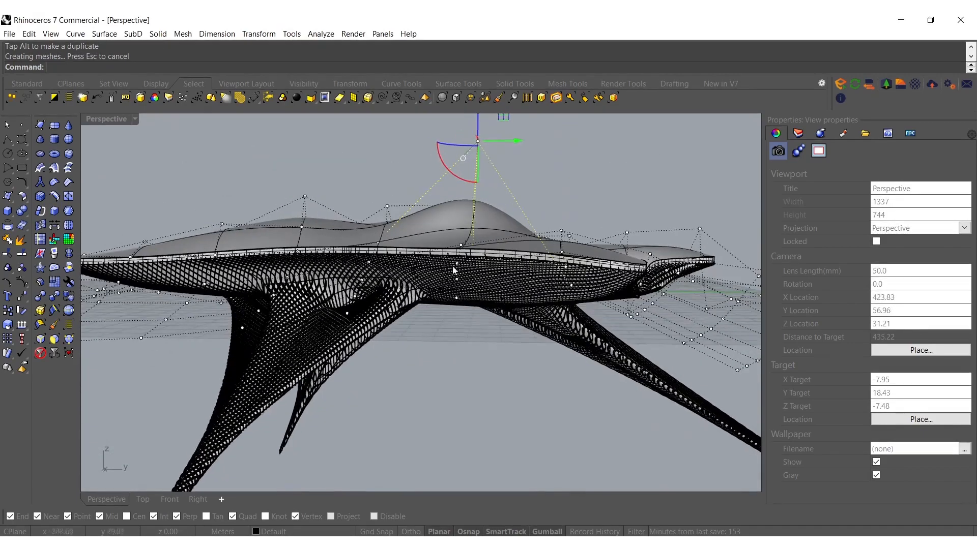
pyautogui.click(383, 236)
pyautogui.click(384, 236)
pyautogui.keyDown('ctrl'); pyautogui.click(441, 216); pyautogui.keyUp('ctrl')
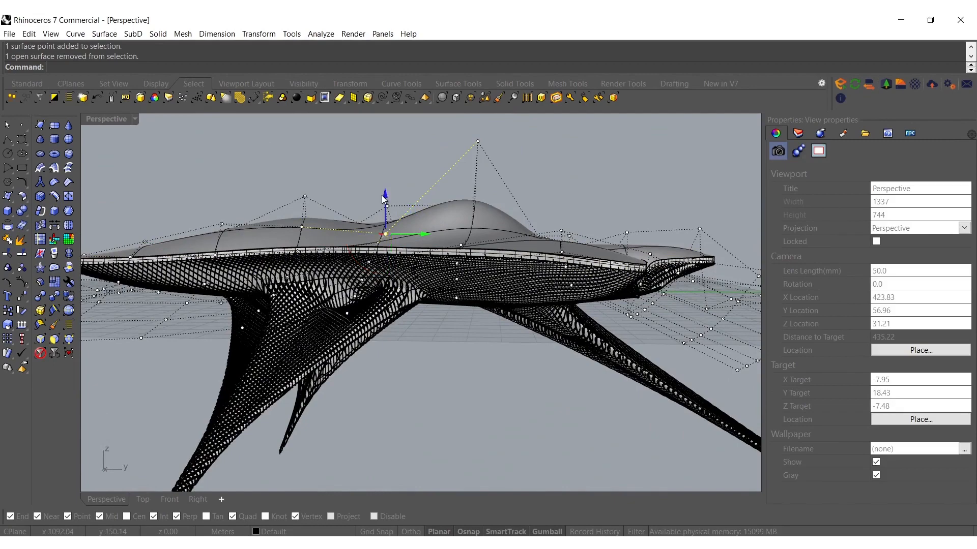
pyautogui.moveTo(384, 196); pyautogui.dragTo(384, 142)
# Raise two more tabletop control points, one beside the bump toward the rim's notch and one nearer the front edge
pyautogui.moveTo(555, 282); pyautogui.dragTo(515, 338, button='right')
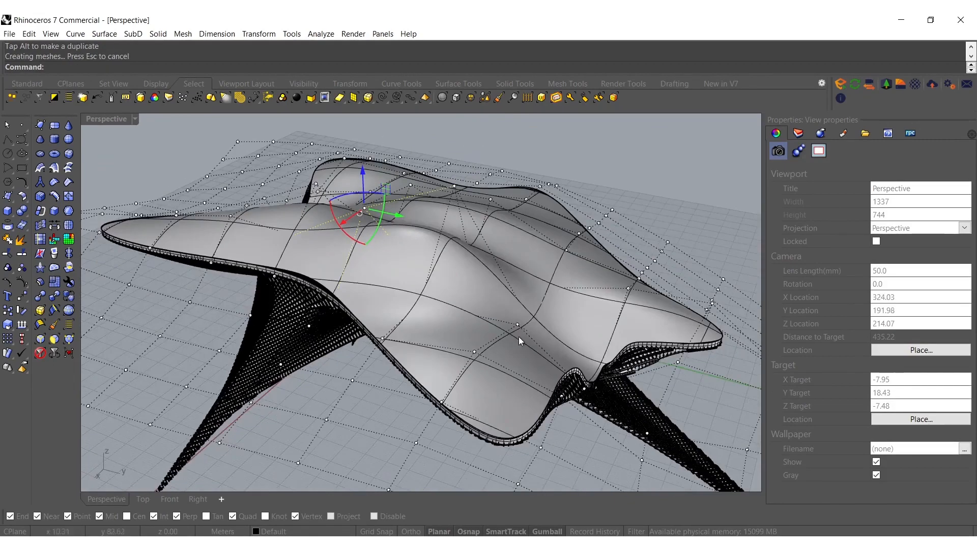
pyautogui.click(456, 187)
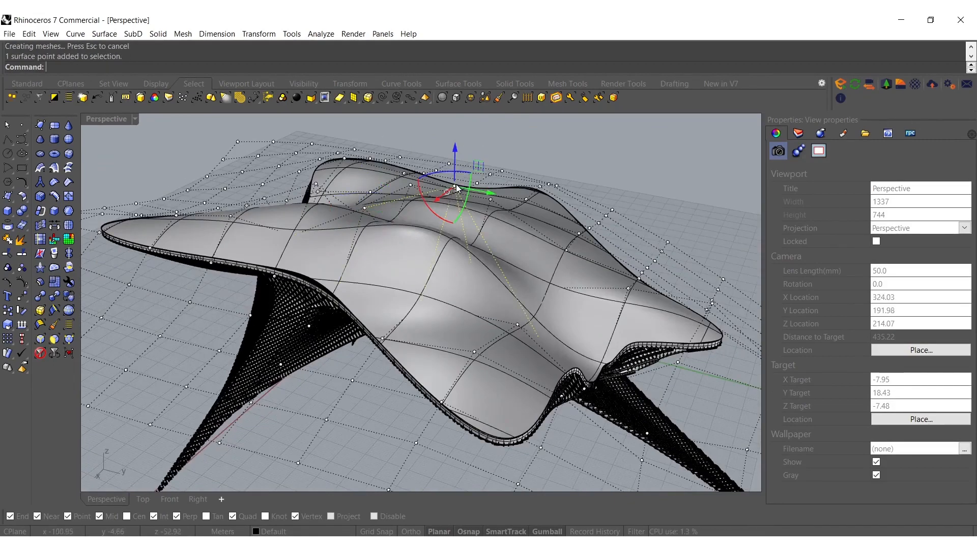
pyautogui.click(539, 337)
pyautogui.moveTo(541, 307); pyautogui.dragTo(546, 257)
pyautogui.moveTo(549, 328); pyautogui.dragTo(554, 301, button='right')
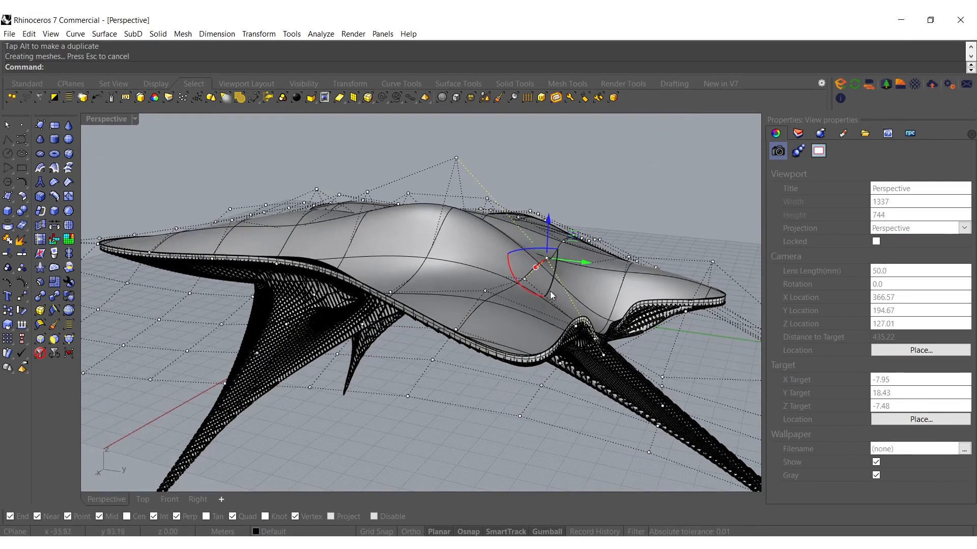
pyautogui.click(517, 284)
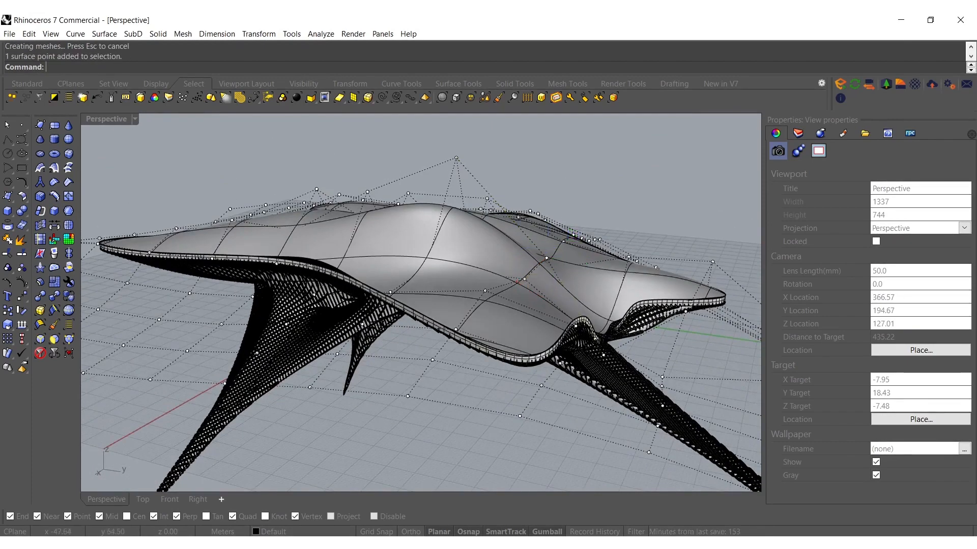
pyautogui.click(423, 269)
pyautogui.moveTo(423, 245); pyautogui.dragTo(426, 218)
# Lower two tabletop control points lying below the rim on the table's long side
pyautogui.moveTo(234, 338); pyautogui.dragTo(350, 387, button='right')
pyautogui.click(437, 390)
pyautogui.moveTo(438, 389); pyautogui.dragTo(473, 290, button='right')
pyautogui.moveTo(478, 290); pyautogui.dragTo(481, 330)
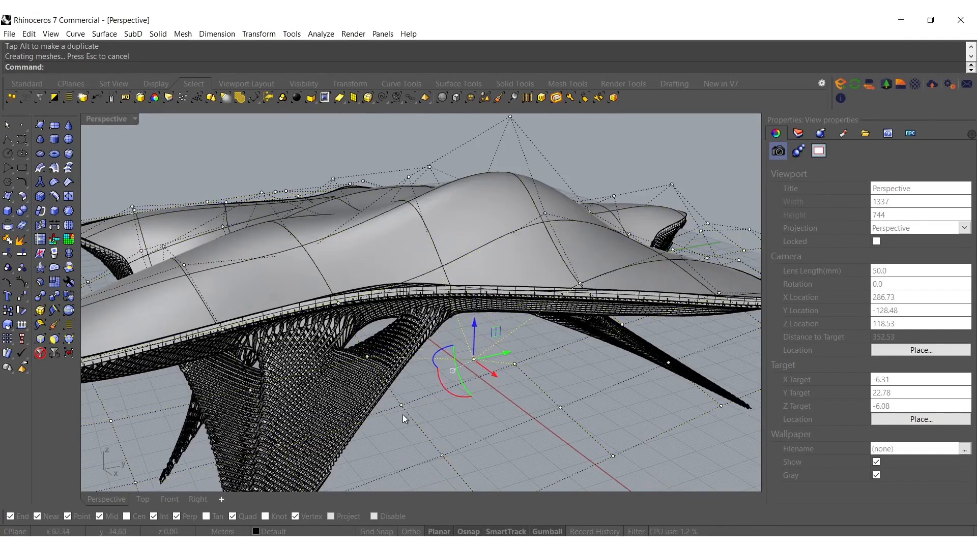
pyautogui.moveTo(385, 375); pyautogui.dragTo(435, 396, button='right')
pyautogui.click(456, 394)
pyautogui.moveTo(460, 362); pyautogui.dragTo(460, 381)
# Switch the viewport to the Rendered display mode and view the table from a low angle
pyautogui.moveTo(460, 385); pyautogui.dragTo(504, 258, button='right')
pyautogui.middleClick(480, 274)
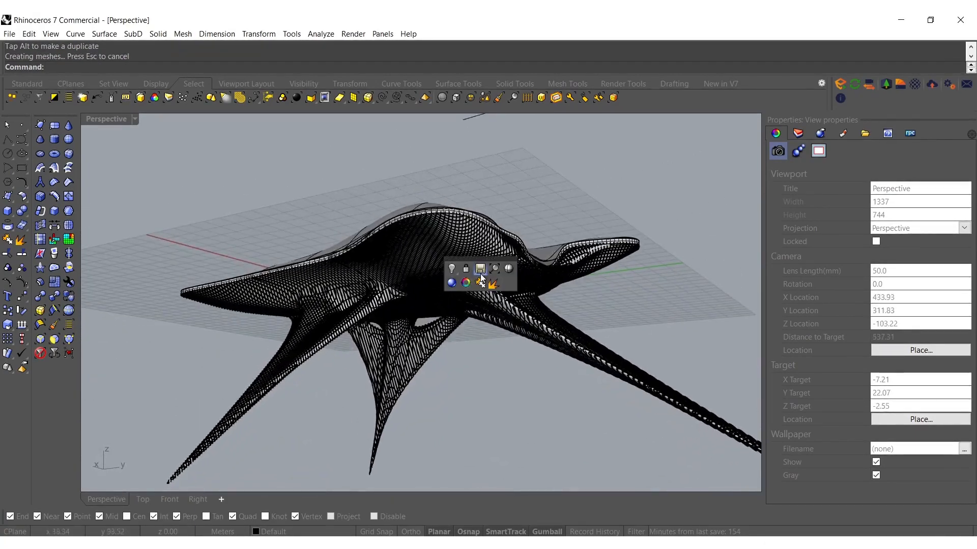
pyautogui.click(452, 284)
pyautogui.scroll(-6, 453, 295)
pyautogui.moveTo(452, 336)
pyautogui.mouseDown(button='right')
pyautogui.moveTo(463, 353)
pyautogui.moveTo(463, 343)
pyautogui.mouseUp(button='right')
pyautogui.scroll(5, 460, 327)
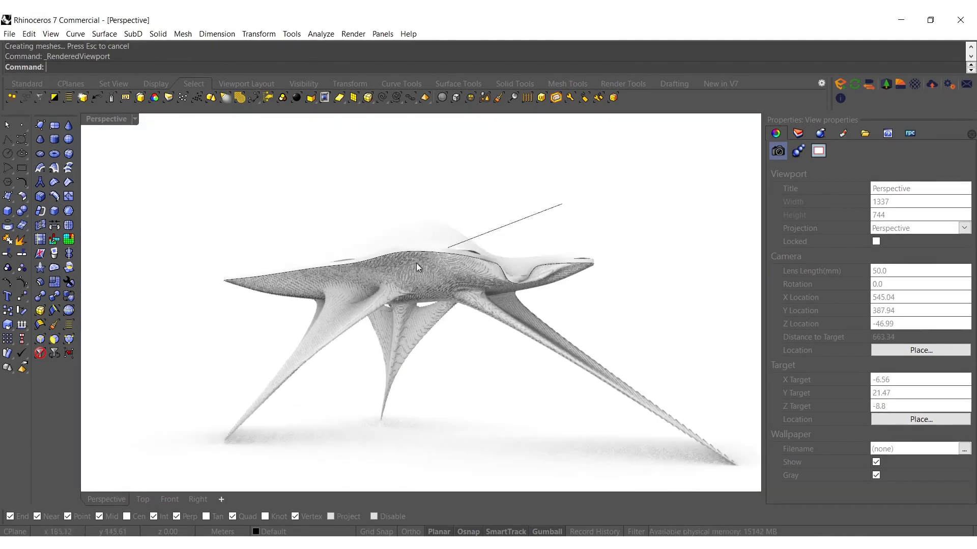
# Select and delete the leftover curves around the table
pyautogui.click(380, 97)
pyautogui.press('Delete')
pyautogui.moveTo(407, 224); pyautogui.dragTo(497, 338, button='right')
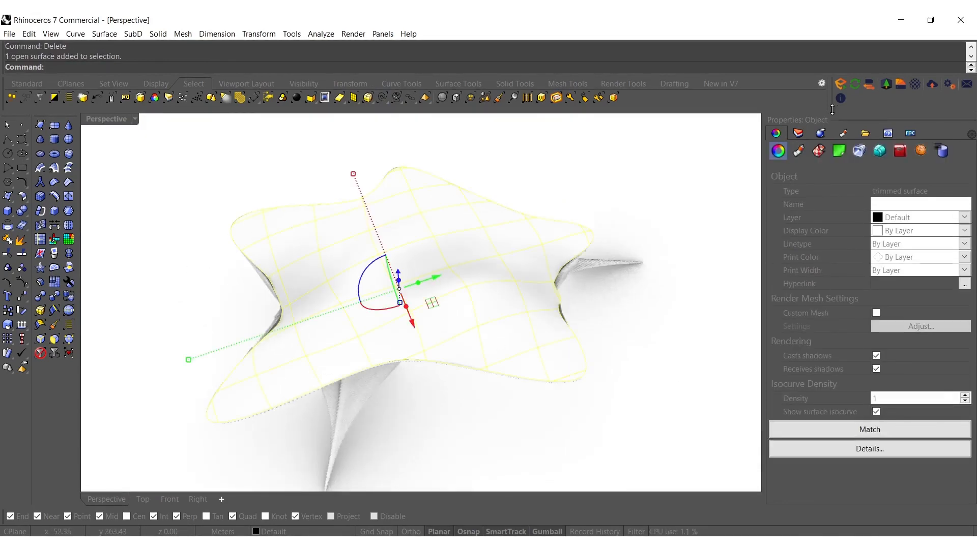
# Assign the tabletop surface to the GRASS layer
pyautogui.click(799, 133)
pyautogui.scroll(-3, 834, 356)
pyautogui.scroll(-2, 842, 459)
pyautogui.rightClick(801, 404)
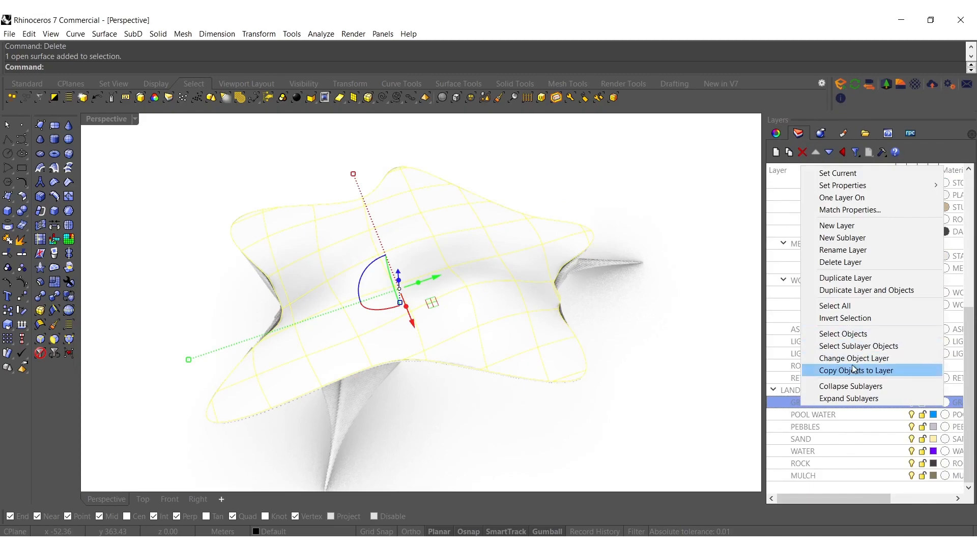
pyautogui.click(852, 357)
# Join the border band with the table's underside surface into one polysurface
pyautogui.moveTo(552, 342); pyautogui.dragTo(519, 276, button='right')
pyautogui.scroll(6, 507, 224)
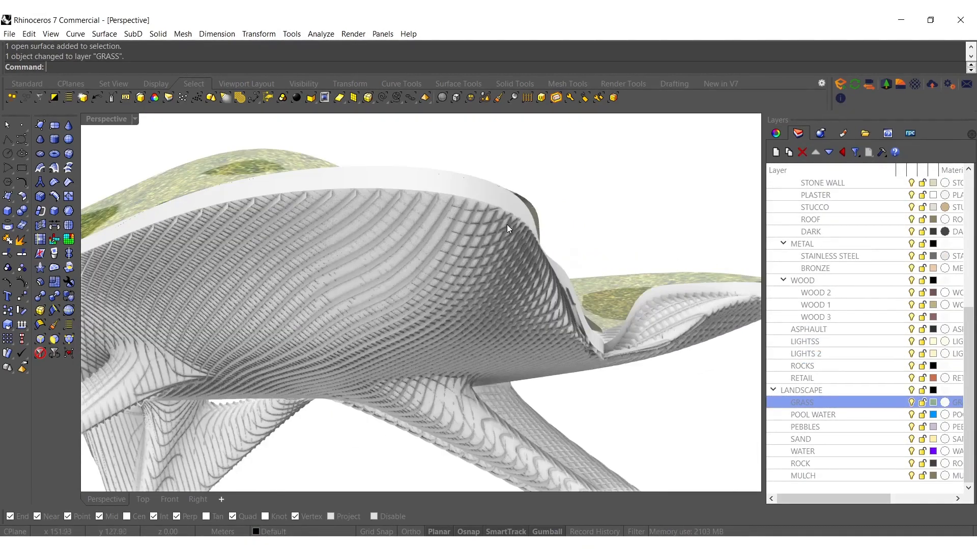
pyautogui.click(496, 197)
pyautogui.press('Return')
pyautogui.scroll(4, 480, 204)
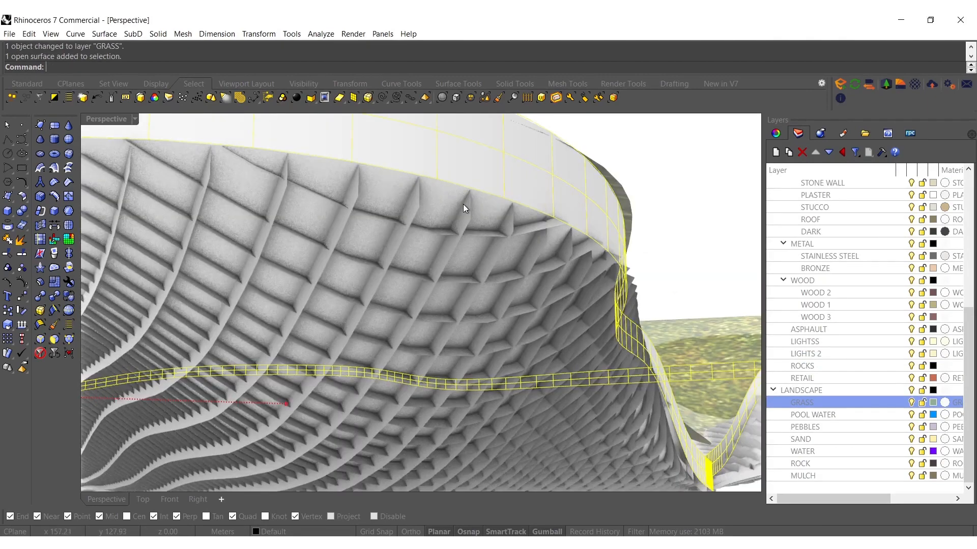
pyautogui.keyDown('shift'); pyautogui.click(451, 206); pyautogui.keyUp('shift')
pyautogui.hotkey('ctrl', 'j')
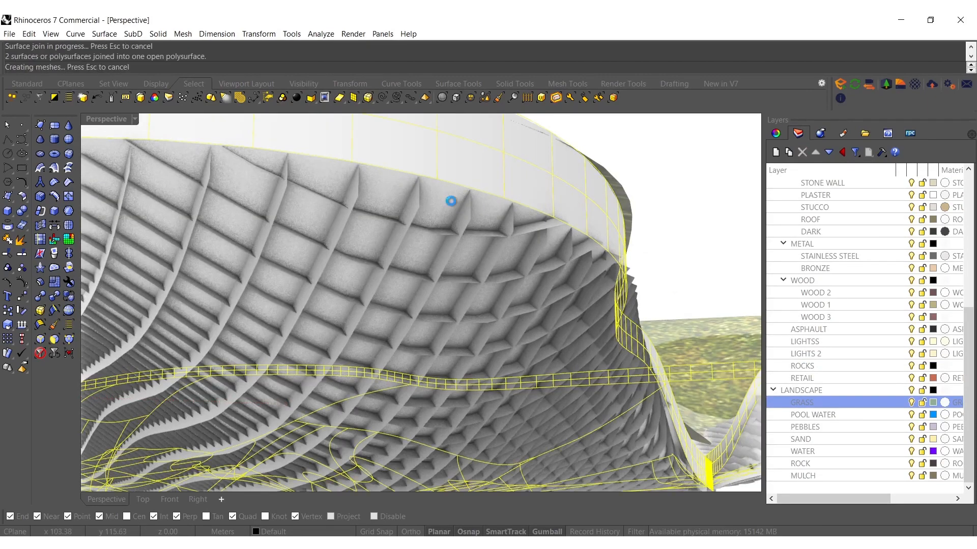
# Assign the joined band and underside to the STAINLESS STEEL layer
pyautogui.scroll(-4, 633, 237)
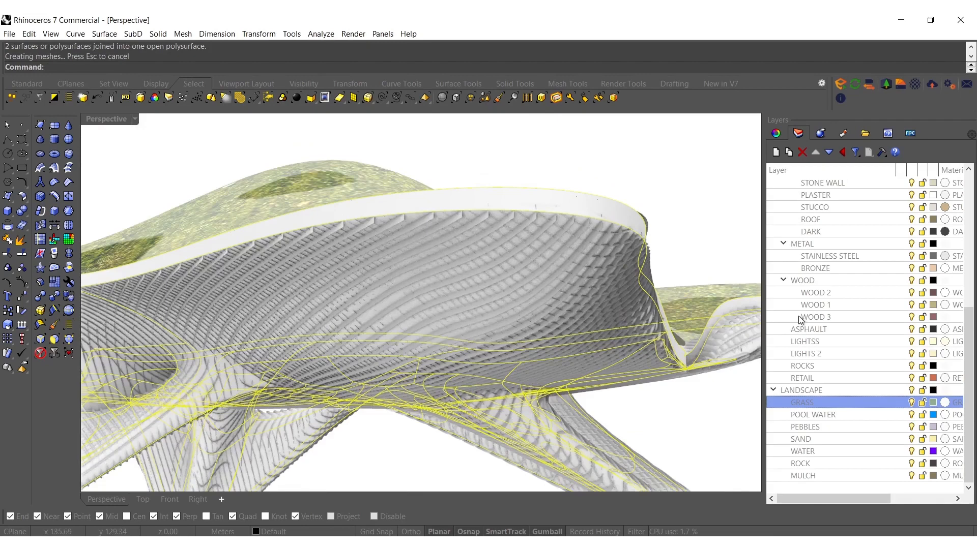
pyautogui.rightClick(814, 256)
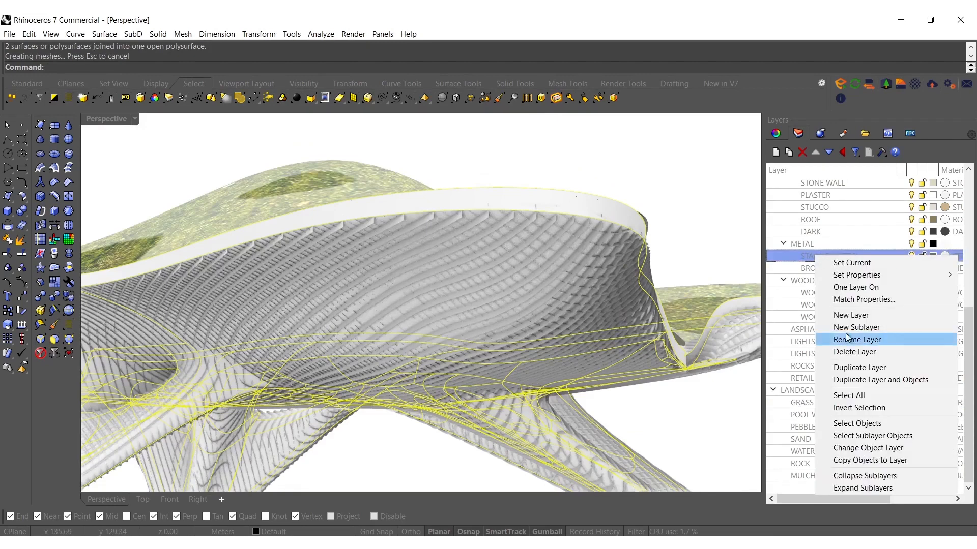
pyautogui.click(857, 446)
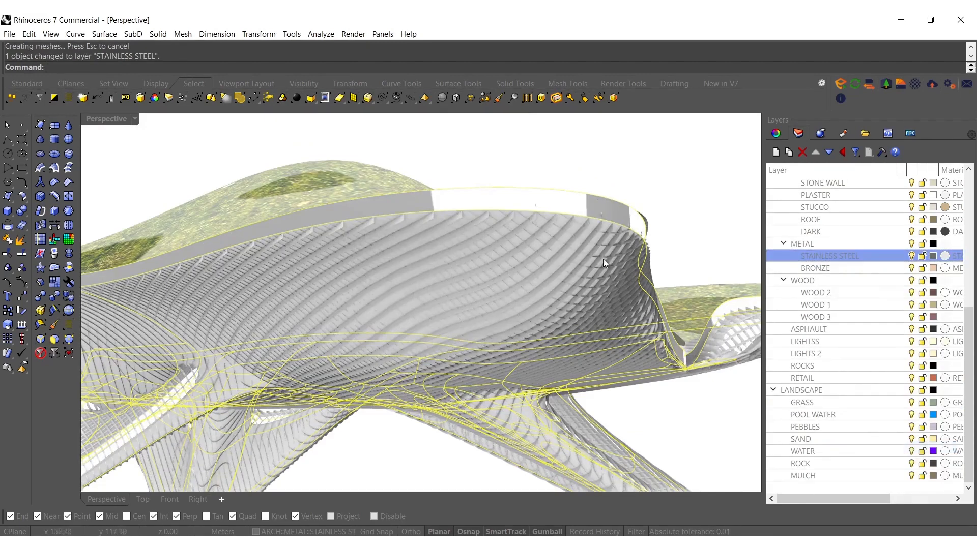
# Select the rib mesh among the overlapping objects and assign it to the BRONZE layer
pyautogui.click(583, 230)
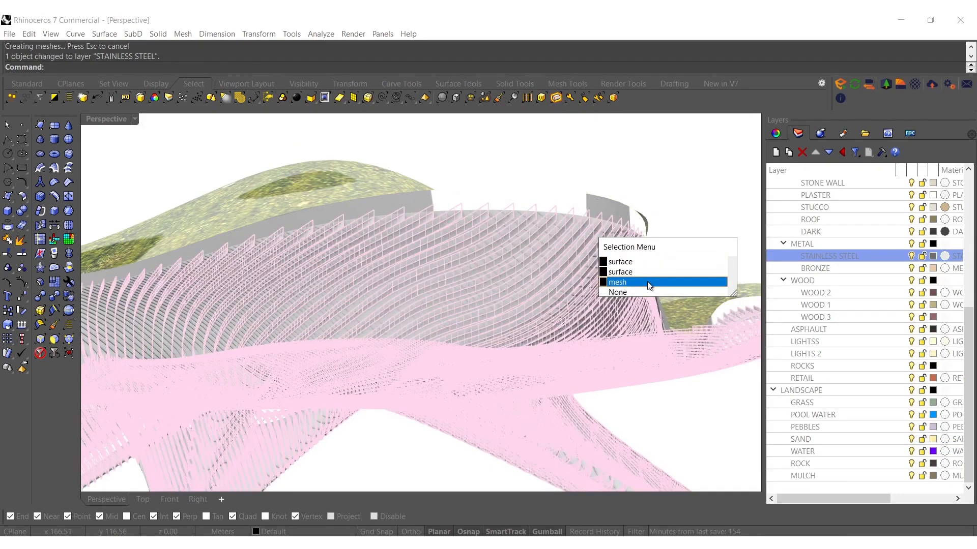
pyautogui.click(649, 282)
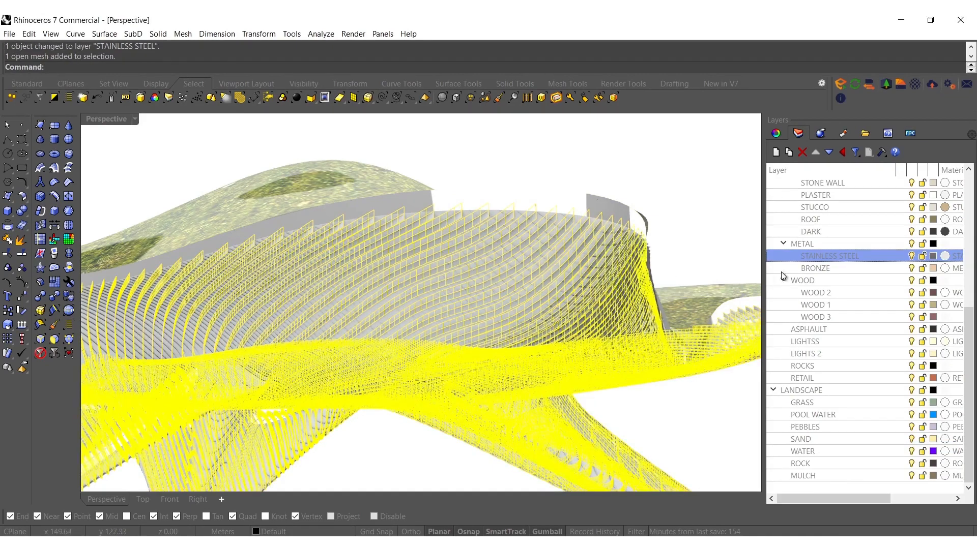
pyautogui.rightClick(818, 269)
pyautogui.click(864, 460)
pyautogui.click(562, 152)
# Select the whole table, place a duplicate well away from the original and rotate that duplicate in plan
pyautogui.scroll(-5, 579, 275)
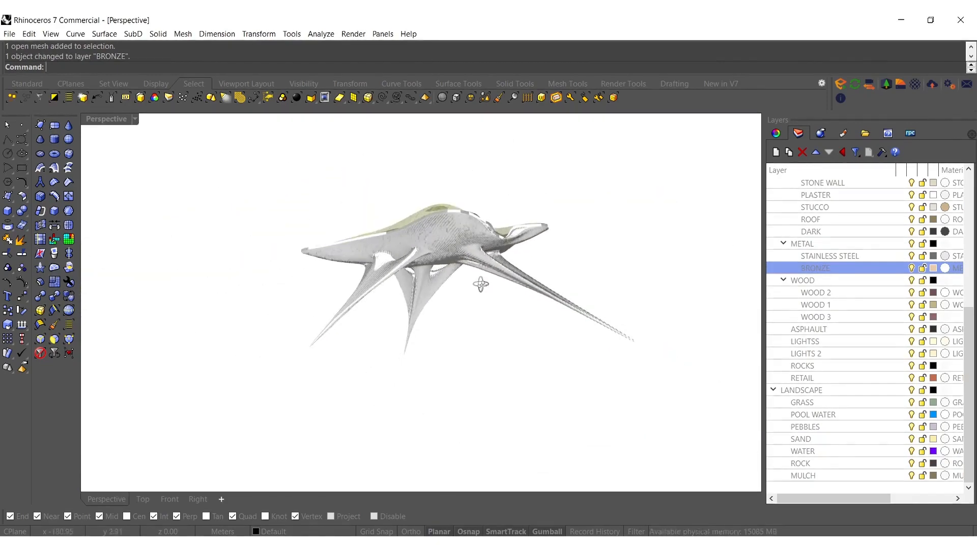
pyautogui.moveTo(533, 146); pyautogui.dragTo(428, 259)
pyautogui.moveTo(428, 259); pyautogui.dragTo(524, 408, button='right')
pyautogui.moveTo(513, 402); pyautogui.dragTo(244, 189)
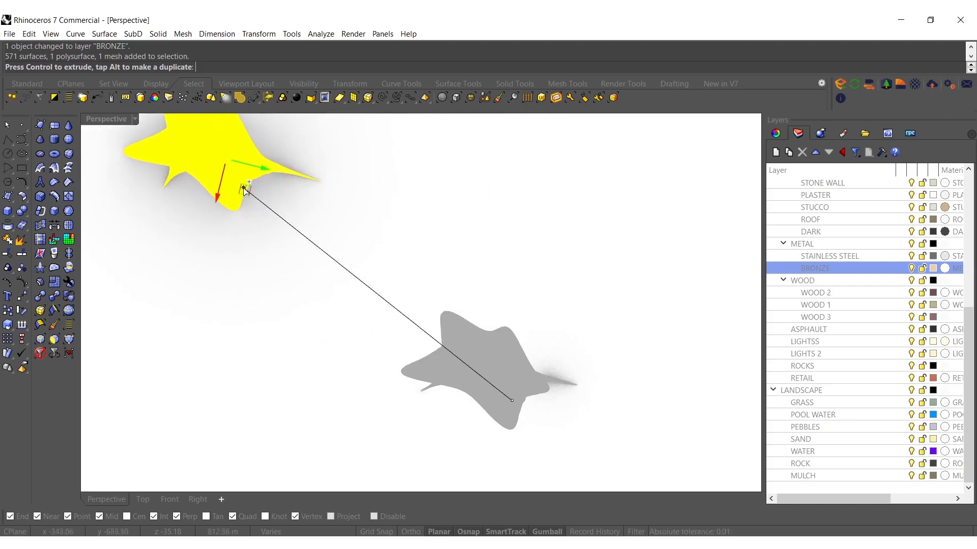
pyautogui.keyDown('shift'); pyautogui.moveTo(253, 221); pyautogui.dragTo(360, 301, button='right'); pyautogui.keyUp('shift')
pyautogui.moveTo(303, 214); pyautogui.dragTo(367, 188)
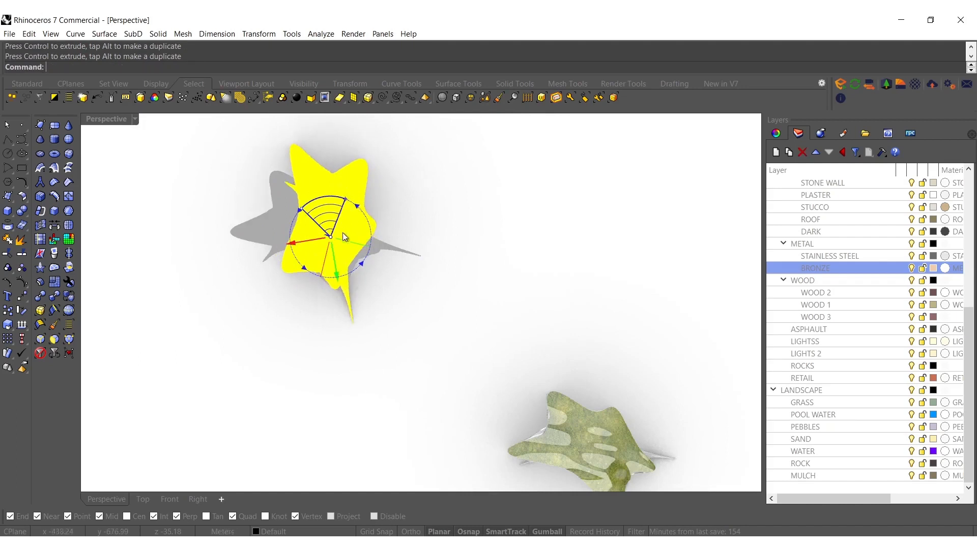
# Place another duplicate of the rotated table at a third spot, apart from the first two
pyautogui.scroll(-4, 450, 321)
pyautogui.keyDown('shift'); pyautogui.moveTo(450, 321); pyautogui.dragTo(357, 294, button='right'); pyautogui.keyUp('shift')
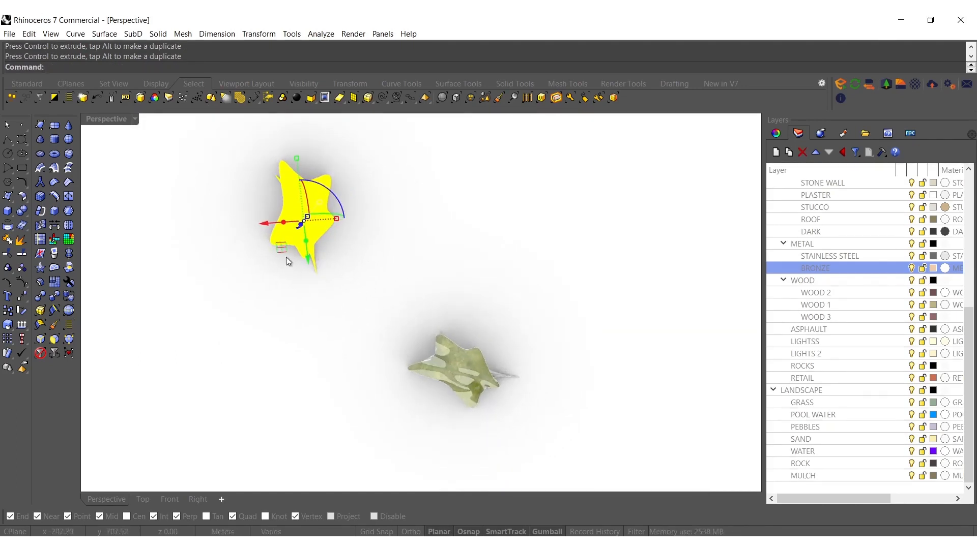
pyautogui.moveTo(421, 207); pyautogui.dragTo(515, 175)
pyautogui.keyDown('shift'); pyautogui.moveTo(499, 235); pyautogui.dragTo(452, 345, button='right'); pyautogui.keyUp('shift')
pyautogui.moveTo(498, 235); pyautogui.dragTo(510, 179)
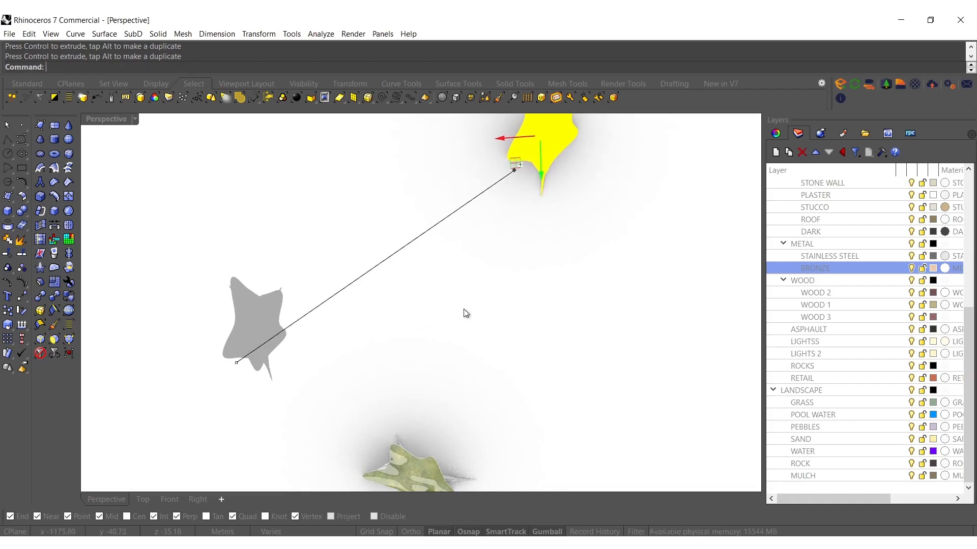
pyautogui.moveTo(465, 314); pyautogui.dragTo(460, 338)
# Select the last placed table, place a duplicate at a fourth spot well away from the others and rotate that duplicate in plan
pyautogui.moveTo(460, 339); pyautogui.dragTo(456, 186, button='right')
pyautogui.scroll(6, 413, 261)
pyautogui.moveTo(412, 261); pyautogui.dragTo(501, 340, button='right')
pyautogui.scroll(-6, 473, 249)
pyautogui.scroll(-5, 610, 255)
pyautogui.keyDown('shift'); pyautogui.moveTo(631, 245); pyautogui.dragTo(581, 290, button='right'); pyautogui.keyUp('shift')
pyautogui.moveTo(621, 182); pyautogui.dragTo(542, 277)
pyautogui.moveTo(542, 277); pyautogui.dragTo(541, 299, button='right')
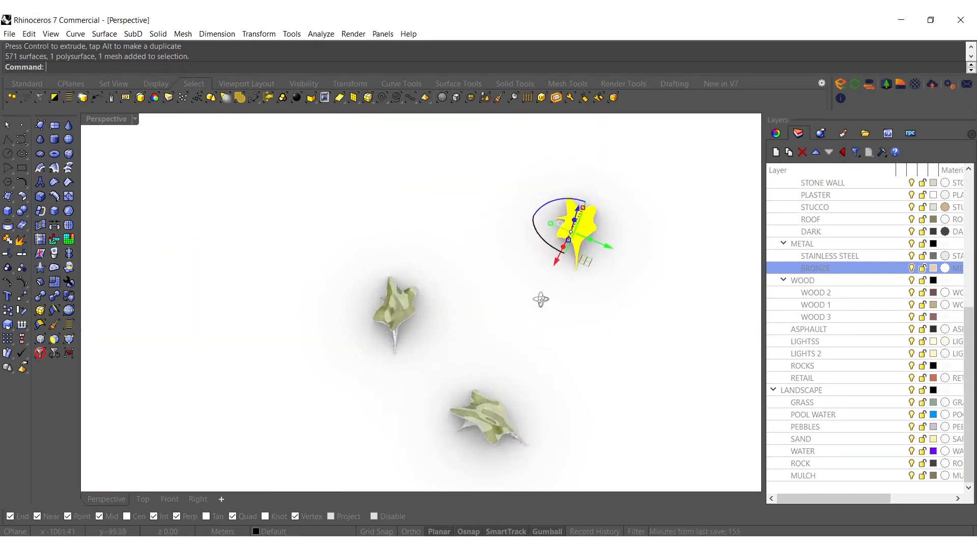
pyautogui.moveTo(526, 225); pyautogui.dragTo(412, 216)
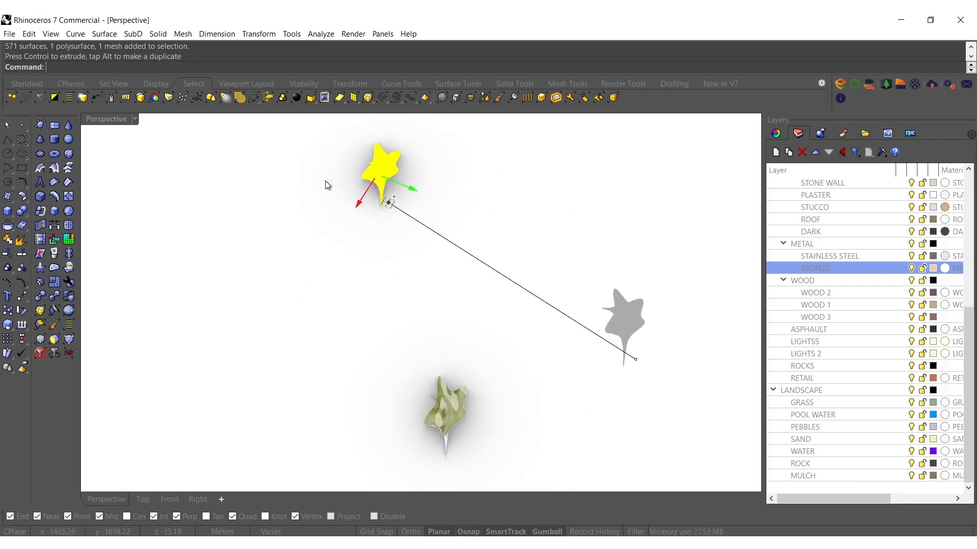
pyautogui.moveTo(327, 184); pyautogui.dragTo(328, 185)
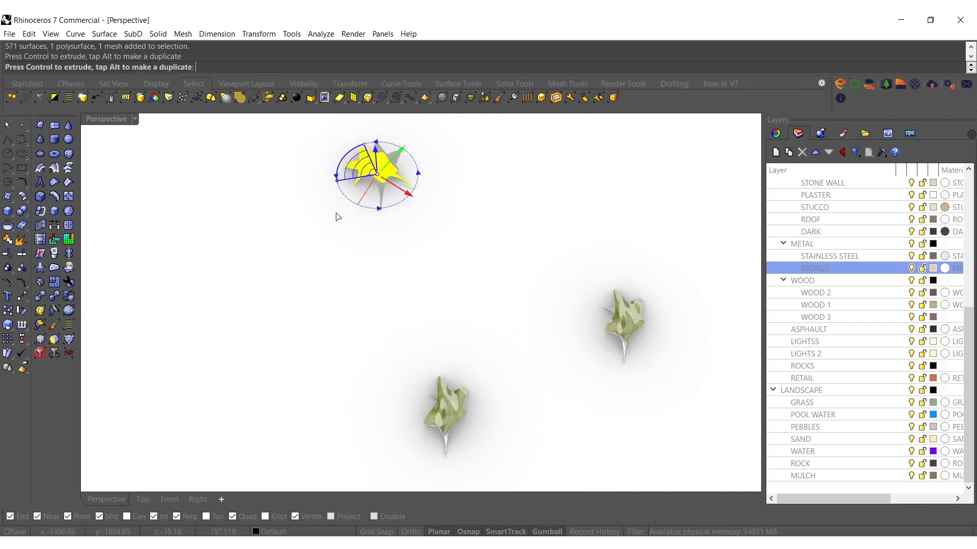
# Select the table the newest duplicate was made from and rotate it in plan as well
pyautogui.moveTo(560, 289); pyautogui.dragTo(704, 415)
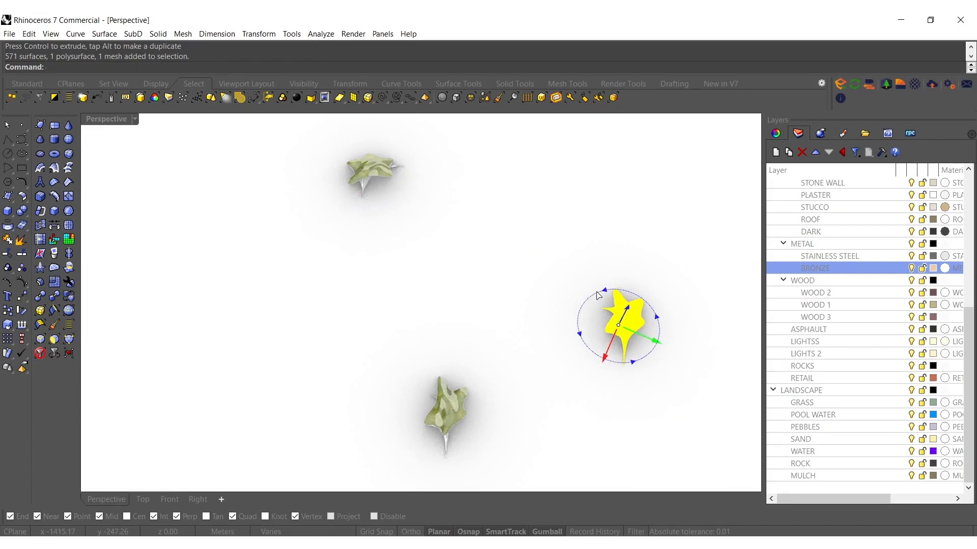
pyautogui.click(532, 368)
pyautogui.moveTo(532, 367); pyautogui.dragTo(545, 269, button='right')
pyautogui.scroll(4, 568, 361)
pyautogui.keyDown('shift'); pyautogui.moveTo(585, 352); pyautogui.dragTo(513, 335, button='right'); pyautogui.keyUp('shift')
pyautogui.scroll(3, 511, 336)
pyautogui.scroll(-3, 535, 335)
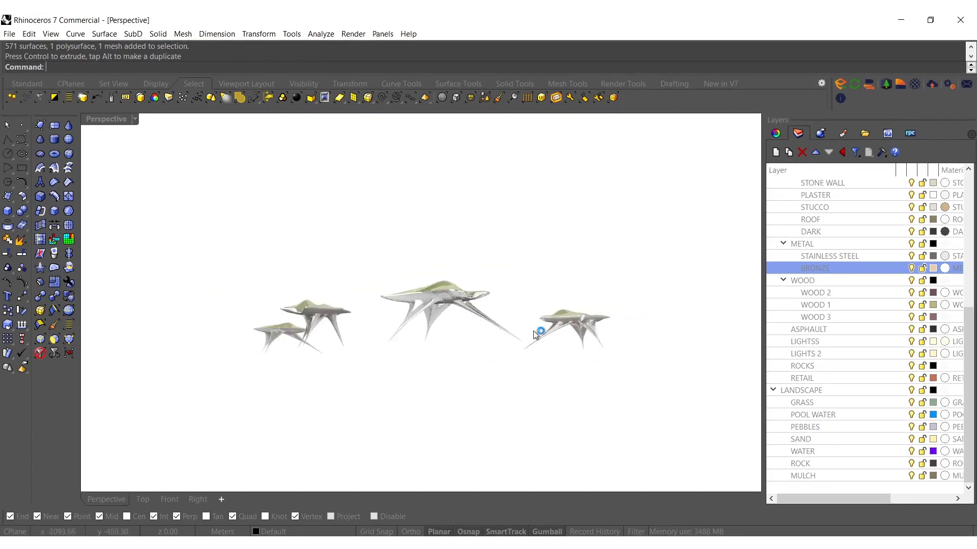
pyautogui.moveTo(534, 334); pyautogui.dragTo(501, 349, button='right')
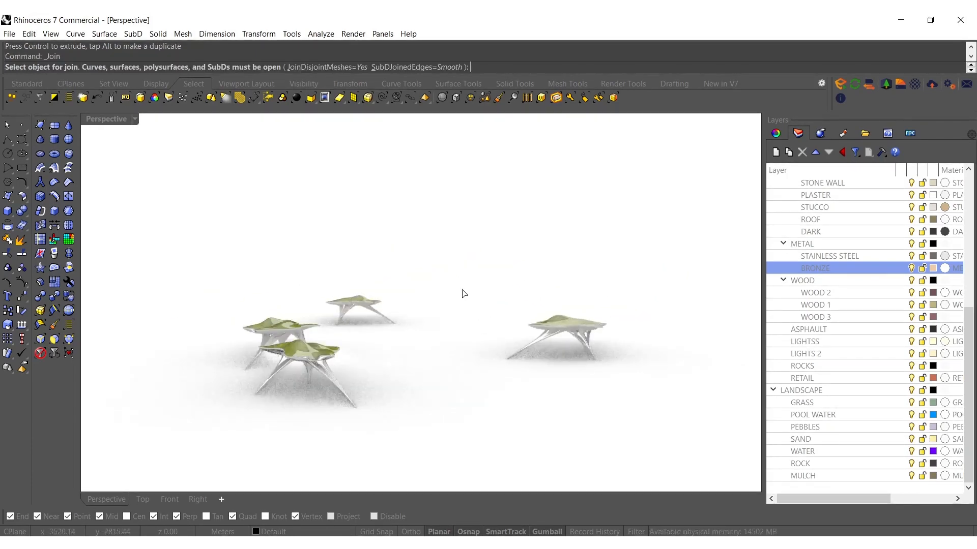
# Switch the perspective viewport to the Shaded display mode
pyautogui.click(491, 280)
pyautogui.moveTo(494, 283)
pyautogui.mouseDown(button='right')
pyautogui.moveTo(646, 309)
pyautogui.moveTo(636, 332)
pyautogui.moveTo(744, 274)
pyautogui.mouseUp(button='right')
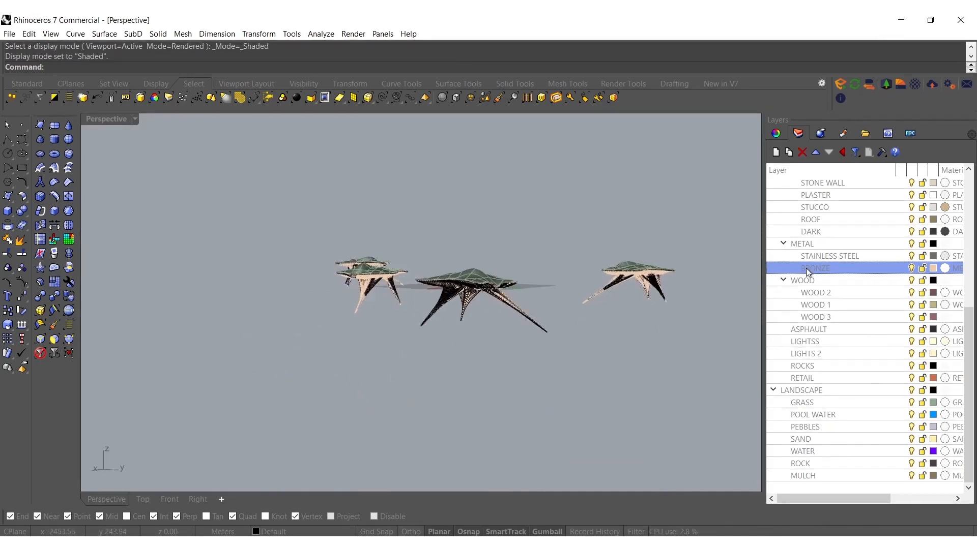
pyautogui.moveTo(498, 300); pyautogui.dragTo(506, 340, button='right')
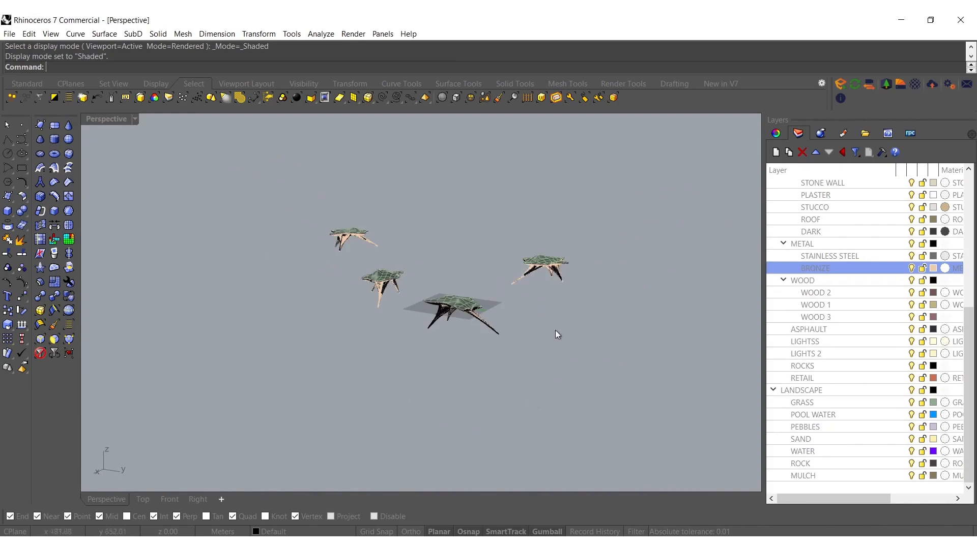
# Explode the flat box and delete all of its faces except one large horizontal face
pyautogui.press('Return')
pyautogui.press('Return')
pyautogui.moveTo(377, 321); pyautogui.dragTo(439, 348, button='right')
pyautogui.click(447, 359)
pyautogui.middleClick(447, 358)
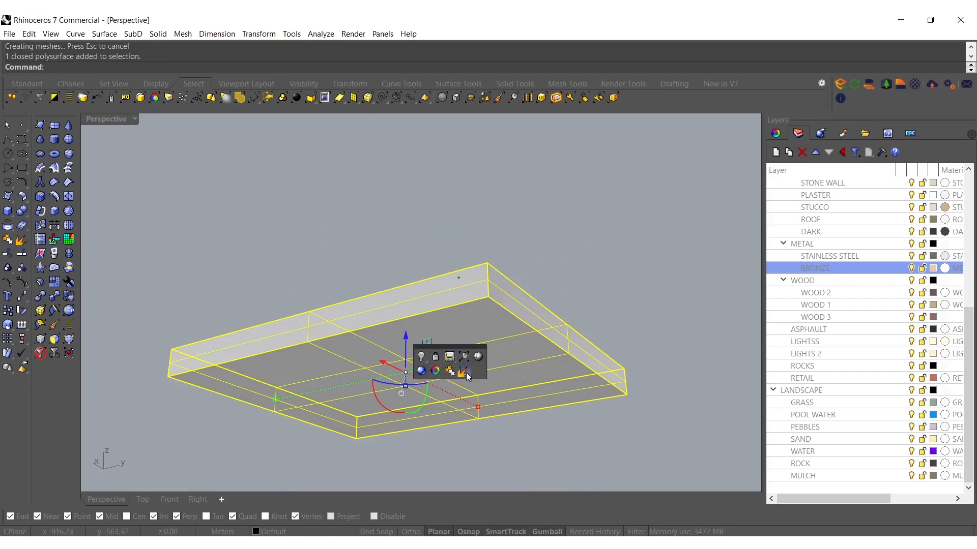
pyautogui.click(466, 373)
pyautogui.keyDown('ctrl'); pyautogui.click(484, 347); pyautogui.keyUp('ctrl')
pyautogui.press('Delete')
# Scale the remaining face up so it extends far beyond all four tables, and set it level with the leg tips
pyautogui.click(490, 332)
pyautogui.moveTo(490, 331); pyautogui.dragTo(484, 310, button='right')
pyautogui.moveTo(489, 304); pyautogui.dragTo(683, 173)
pyautogui.scroll(-3, 589, 222)
pyautogui.scroll(-3, 622, 215)
pyautogui.moveTo(682, 173); pyautogui.dragTo(460, 341, button='right')
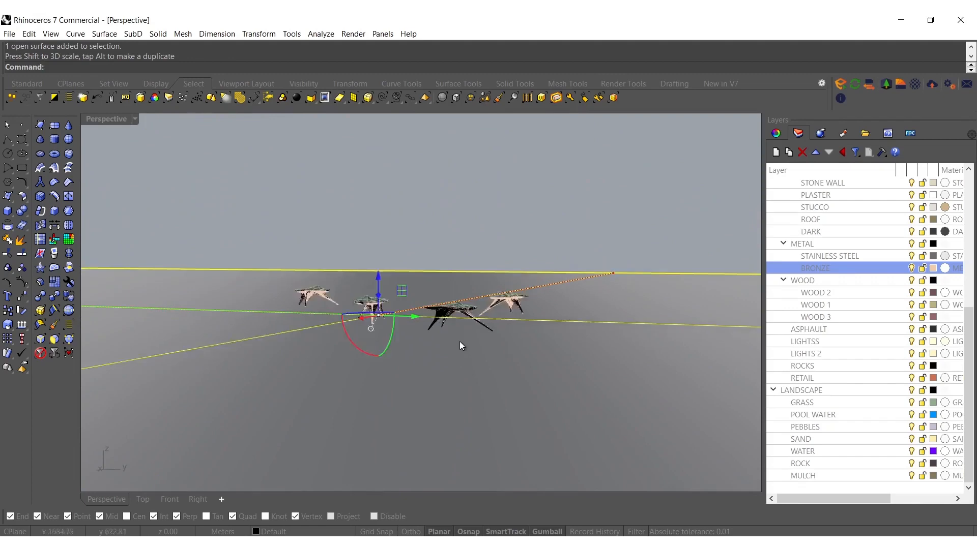
pyautogui.scroll(5, 459, 342)
pyautogui.moveTo(464, 374); pyautogui.dragTo(478, 311)
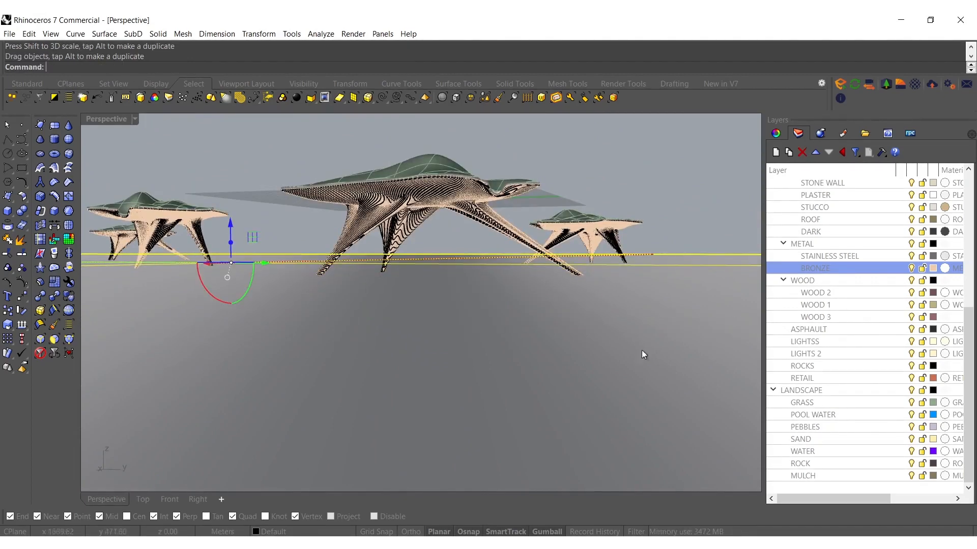
# Assign the large ground surface to the WATER layer
pyautogui.rightClick(809, 453)
pyautogui.click(847, 402)
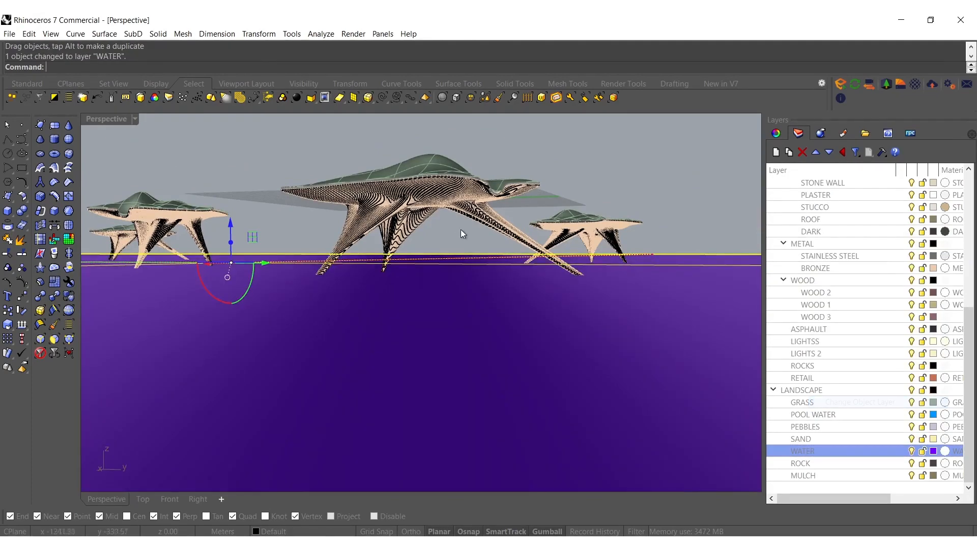
pyautogui.moveTo(460, 230); pyautogui.dragTo(531, 262, button='right')
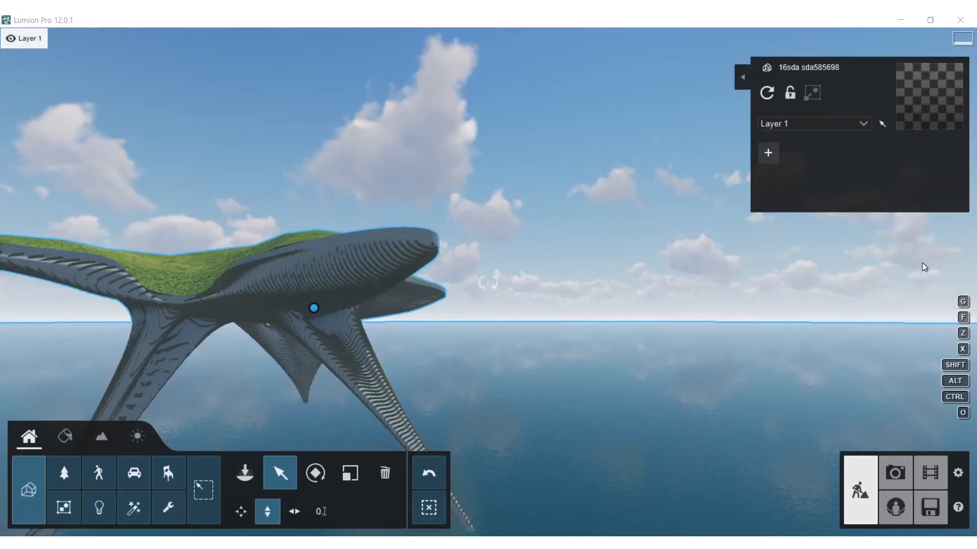
# Switch to Lumion, frame the main table low over the sea, adjust the focal length and store the view as photo 1
pyautogui.moveTo(488, 275); pyautogui.dragTo(412, 299, button='right')
pyautogui.press('w')
pyautogui.press('s')
pyautogui.moveTo(611, 337); pyautogui.dragTo(529, 299, button='right')
pyautogui.press('w')
pyautogui.press('a')
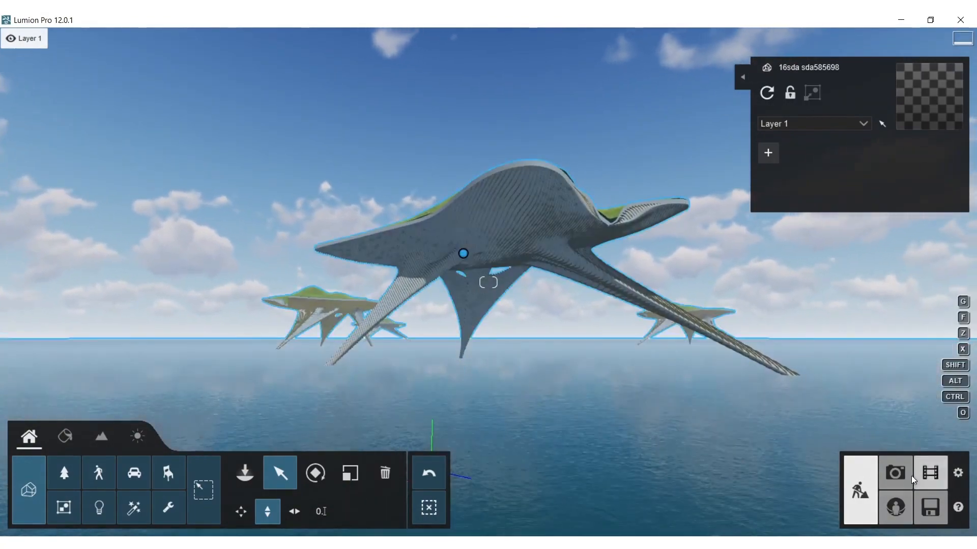
pyautogui.click(897, 477)
pyautogui.click(83, 408)
pyautogui.moveTo(624, 335); pyautogui.dragTo(656, 332)
pyautogui.press('s')
pyautogui.moveTo(641, 262); pyautogui.dragTo(644, 241, button='right')
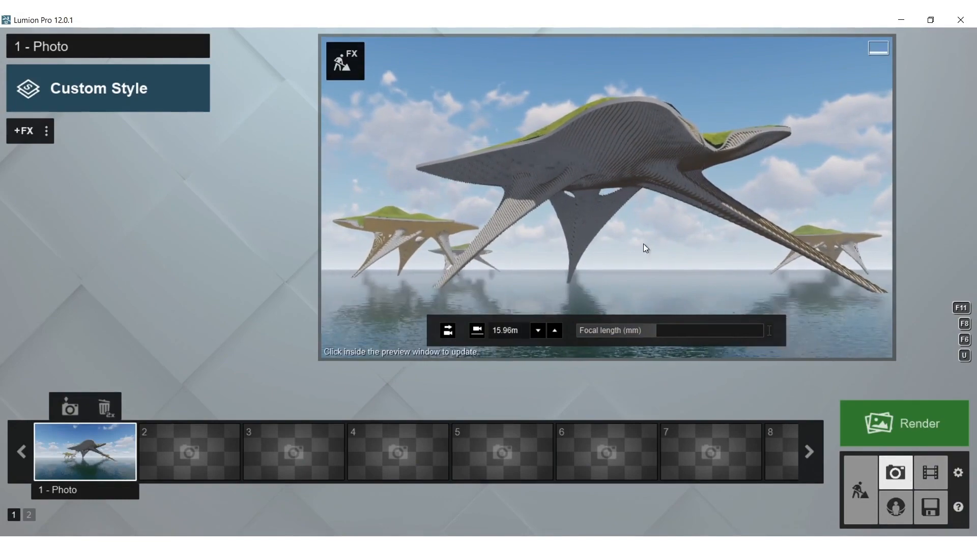
pyautogui.click(65, 408)
# Return to build mode and give the water surface the Blue Ocean material
pyautogui.click(859, 489)
pyautogui.click(77, 437)
pyautogui.click(402, 386)
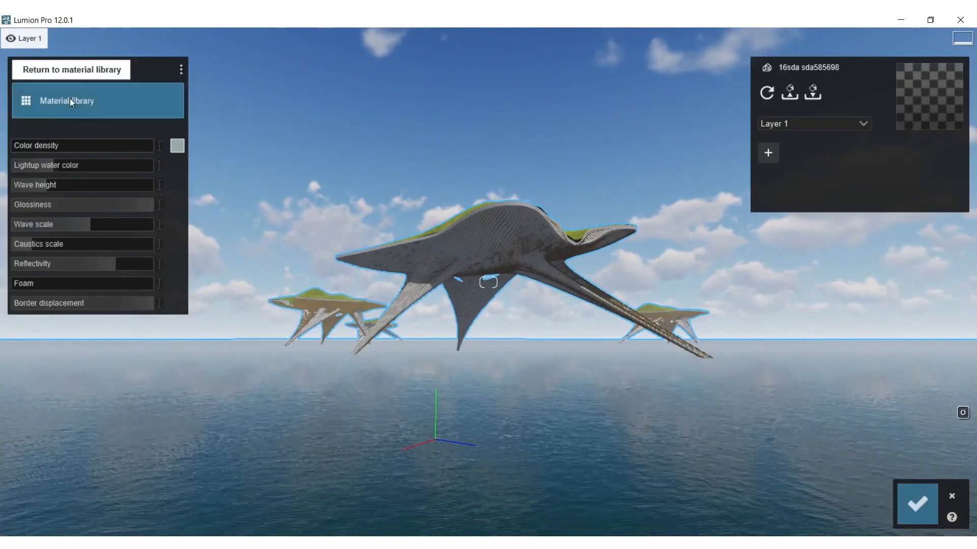
pyautogui.click(70, 102)
pyautogui.click(222, 198)
pyautogui.click(226, 314)
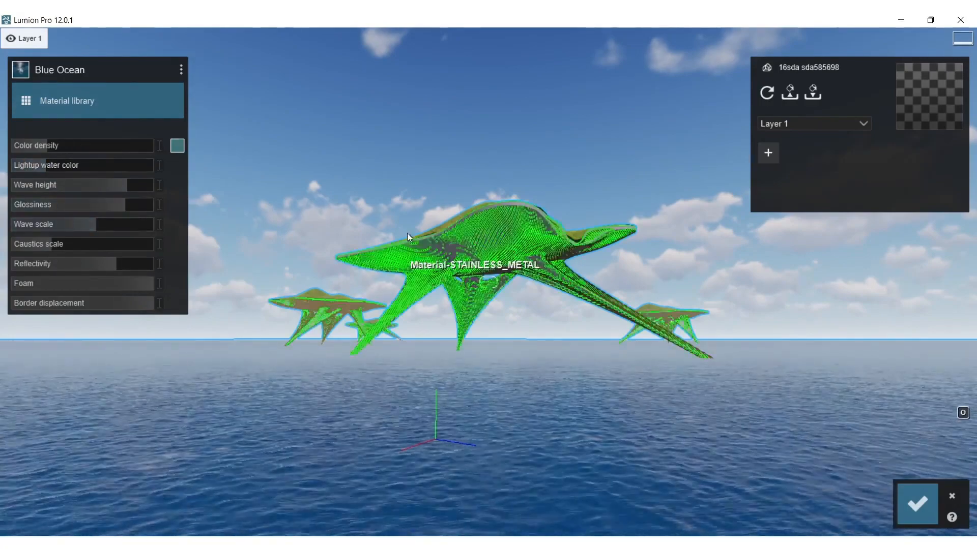
# Apply the Wild Grass 02 material to the sculpted top of the tables
pyautogui.press('w')
pyautogui.click(660, 173)
pyautogui.click(101, 207)
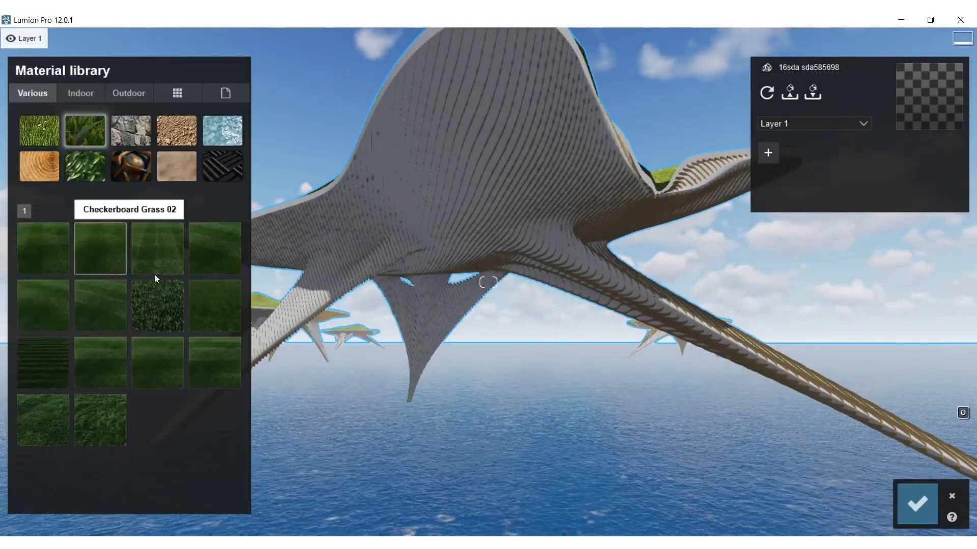
pyautogui.click(101, 419)
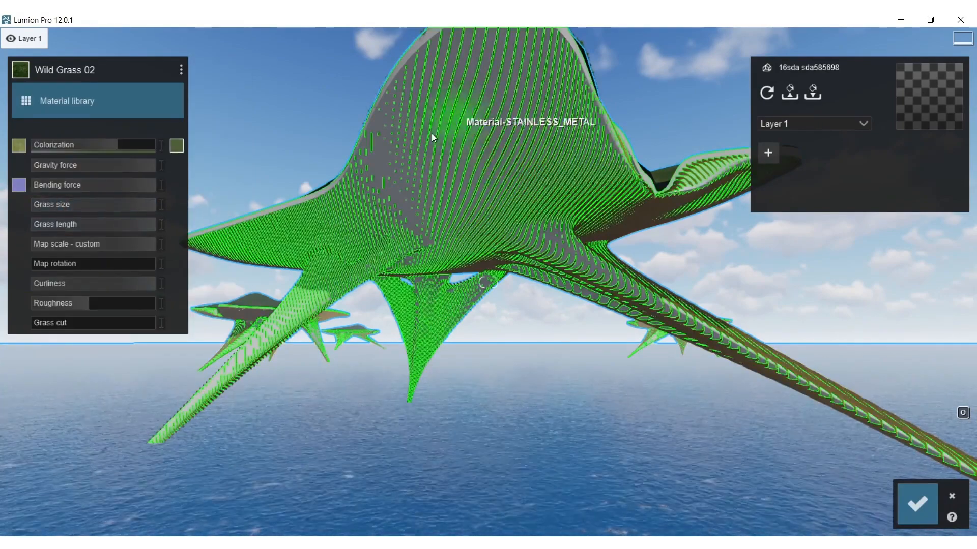
# Apply AgedSilver and AgedBronze2 to the two metal materials of the ribbed structure and save the material changes
pyautogui.click(331, 124)
pyautogui.click(100, 207)
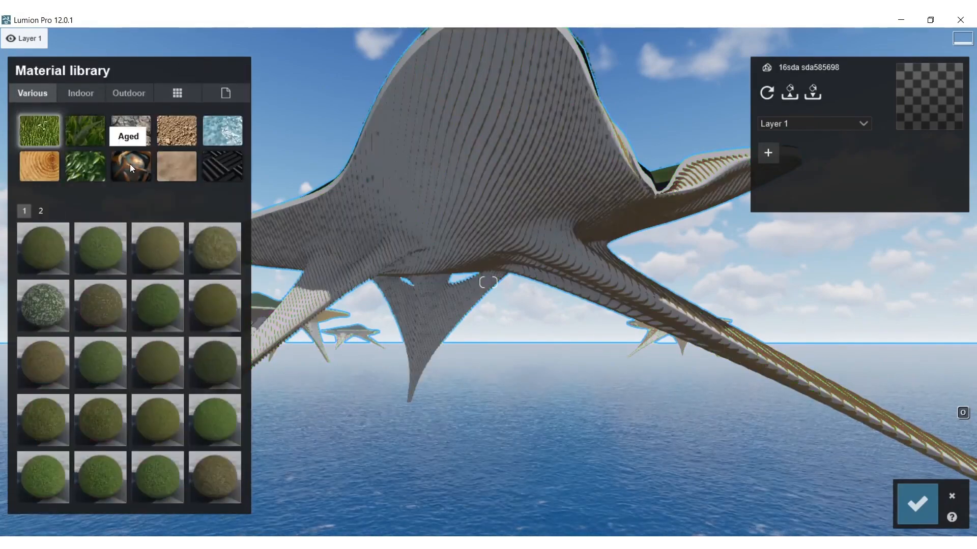
pyautogui.click(131, 168)
pyautogui.click(43, 249)
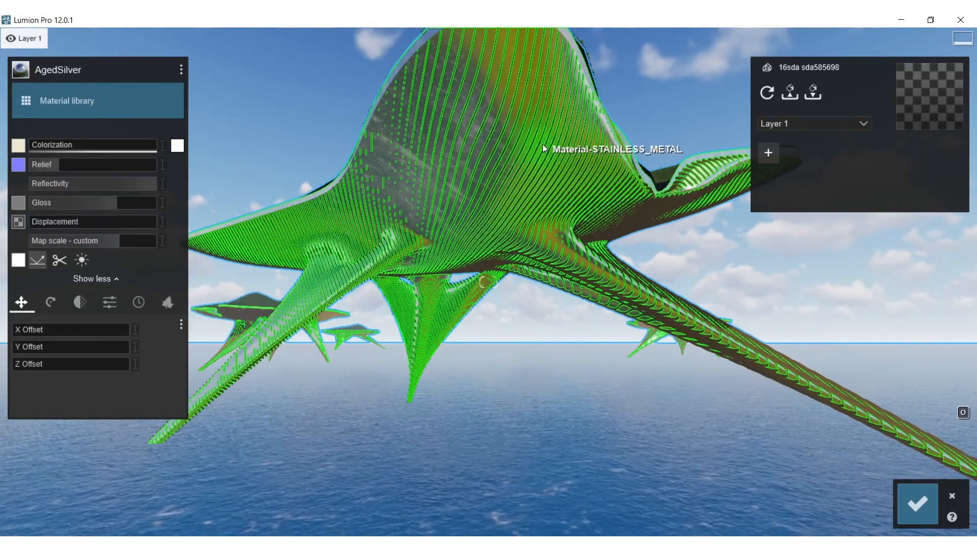
pyautogui.click(577, 155)
pyautogui.click(34, 94)
pyautogui.click(124, 168)
pyautogui.click(166, 249)
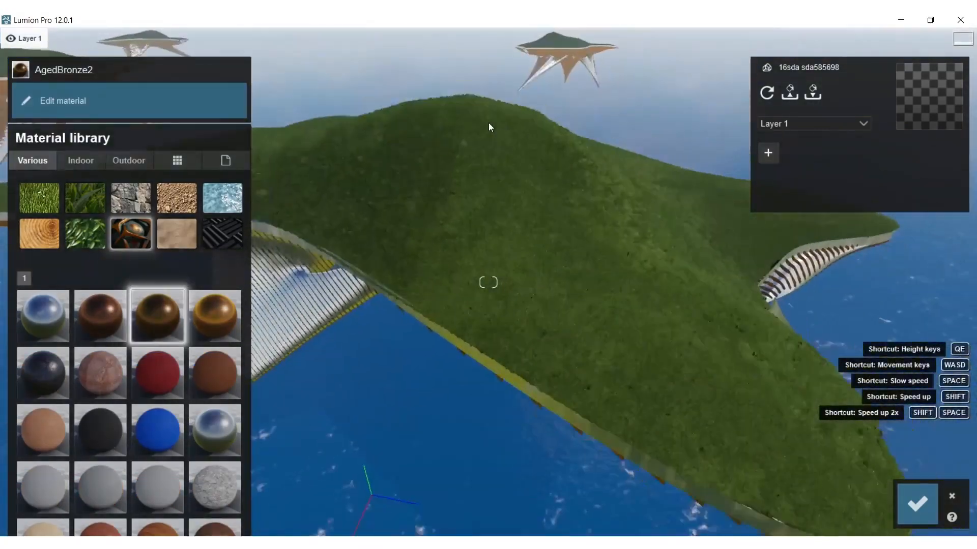
pyautogui.click(917, 504)
# Place TreeCluster2 Pine Circle L-RT clusters along the near edge of the main table's grass top
pyautogui.click(29, 437)
pyautogui.click(64, 473)
pyautogui.click(53, 116)
pyautogui.click(215, 171)
pyautogui.click(172, 219)
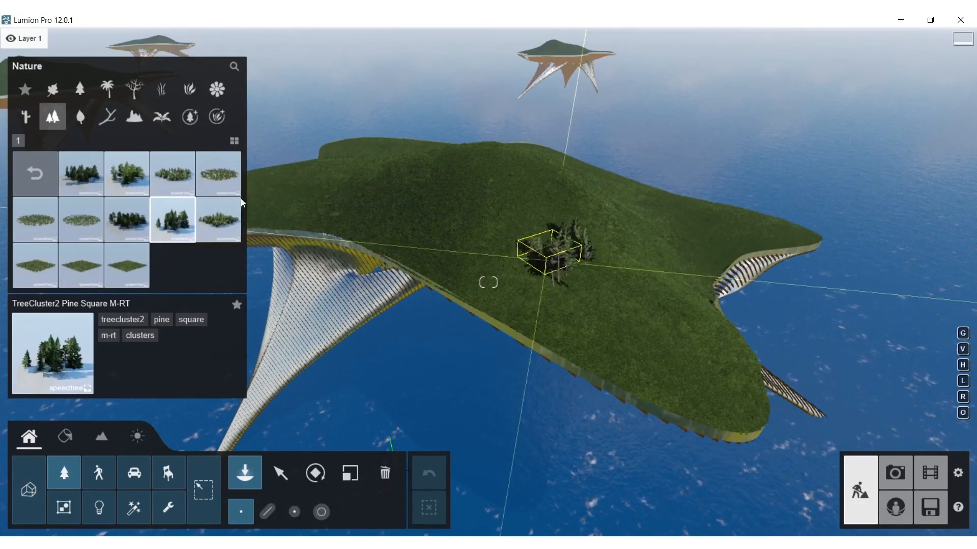
pyautogui.click(81, 173)
pyautogui.click(642, 303)
pyautogui.click(511, 260)
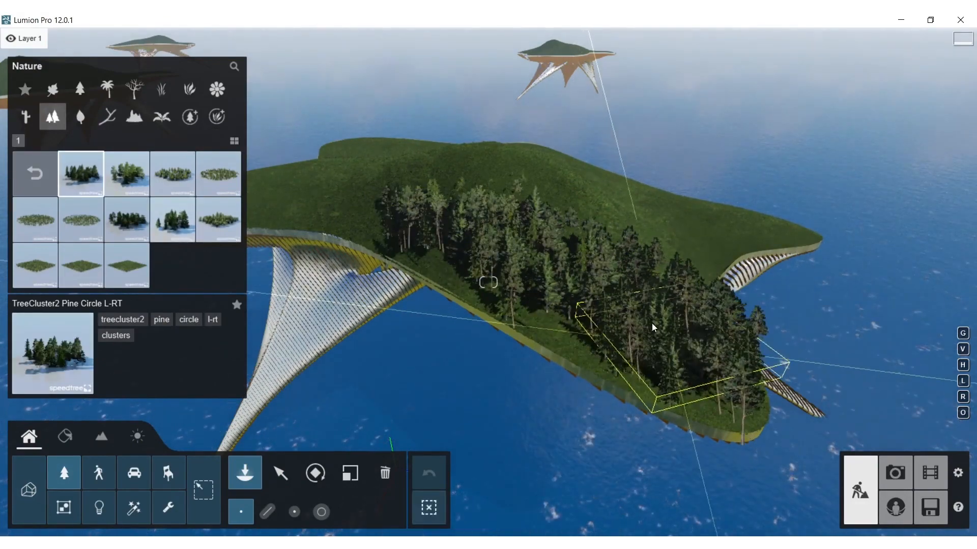
pyautogui.click(668, 348)
# Fill the centre and the remaining arms of the main table's top with the same pine clusters
pyautogui.click(721, 224)
pyautogui.click(548, 160)
pyautogui.click(440, 167)
pyautogui.click(311, 197)
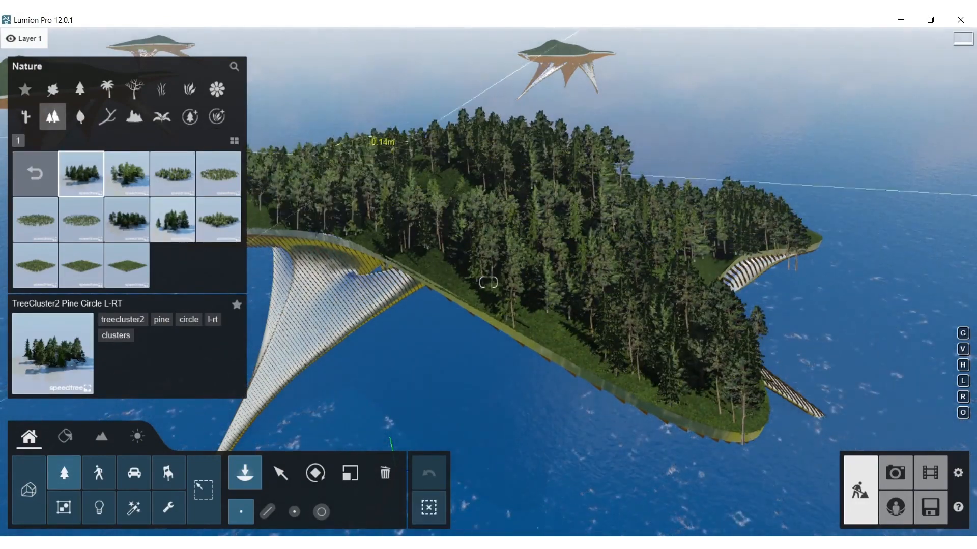
pyautogui.moveTo(380, 165); pyautogui.dragTo(410, 185, button='right')
pyautogui.press('w')
pyautogui.click(428, 290)
pyautogui.click(480, 297)
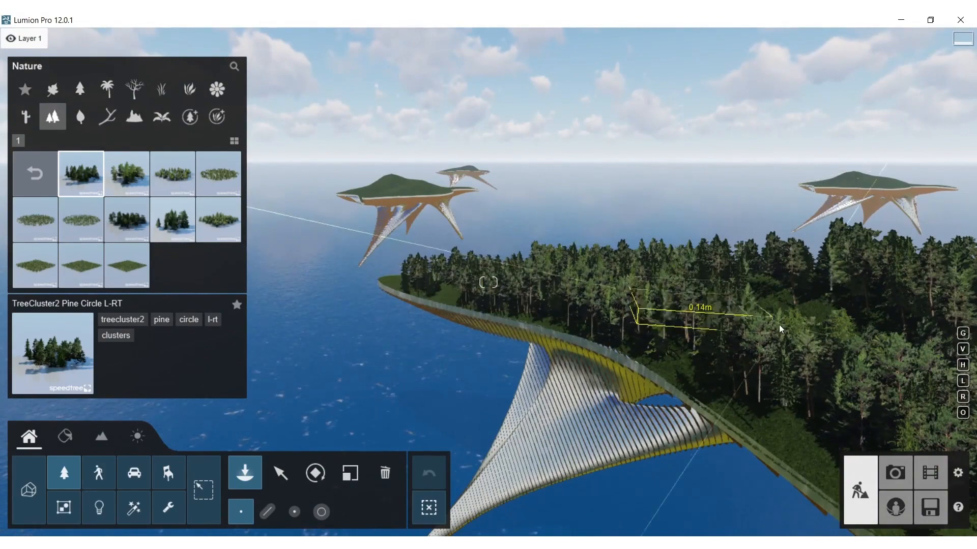
# Place TreeCluster2 Pine Circle L-RT clusters across the grass top of a second table
pyautogui.click(218, 219)
pyautogui.moveTo(349, 183); pyautogui.dragTo(507, 246, button='right')
pyautogui.press('w')
pyautogui.click(81, 173)
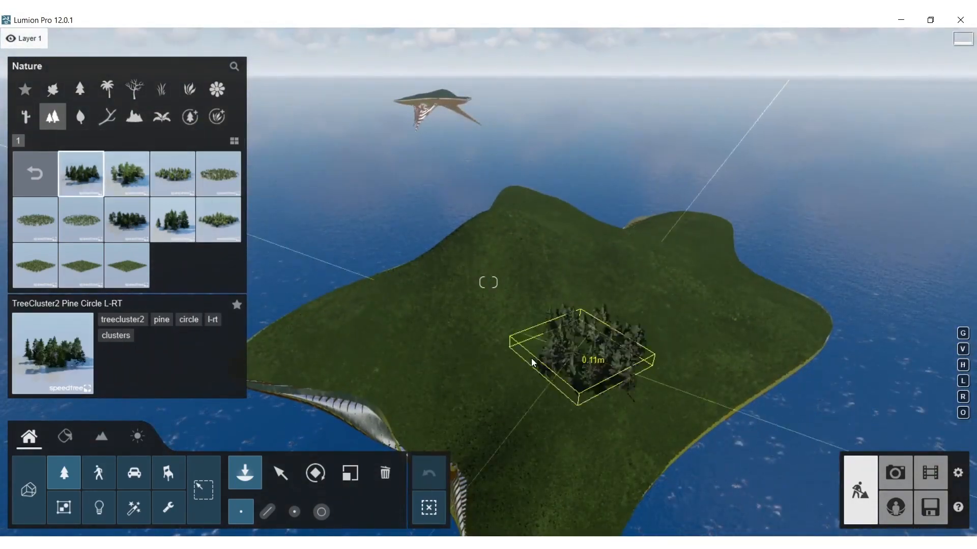
pyautogui.click(712, 229)
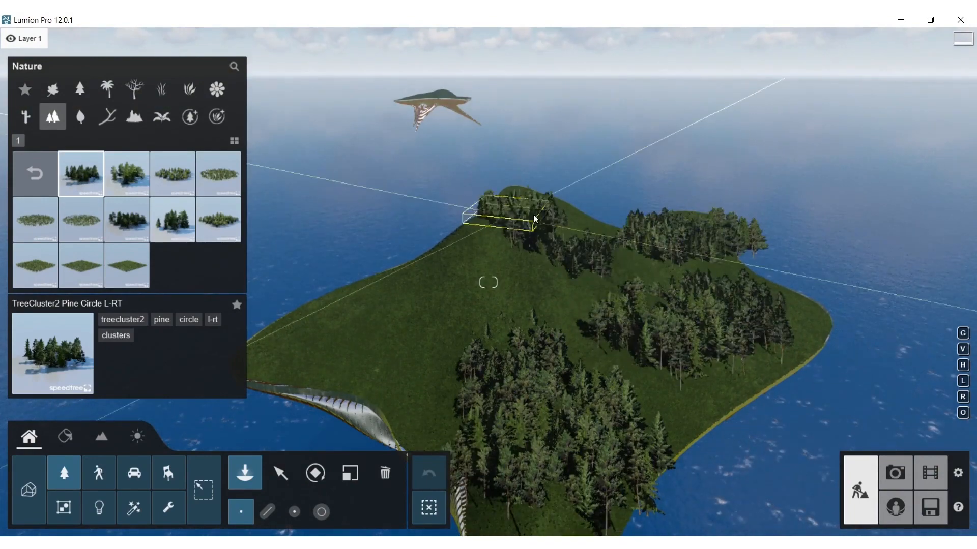
pyautogui.click(509, 214)
pyautogui.click(407, 265)
pyautogui.click(330, 346)
# Scatter the same pine clusters over the centre and arms of the remaining tables' grass tops
pyautogui.moveTo(752, 308); pyautogui.dragTo(566, 367, button='right')
pyautogui.press('w')
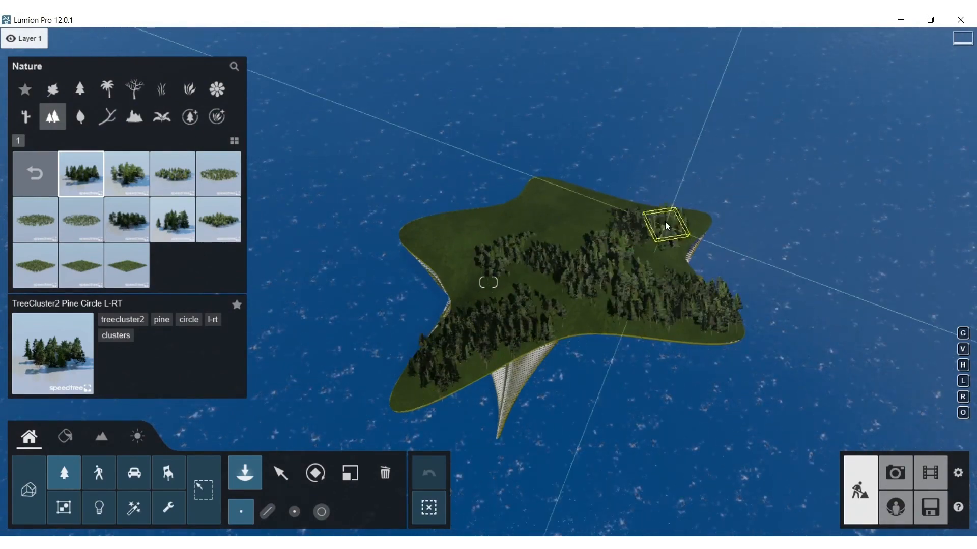
pyautogui.moveTo(450, 247); pyautogui.dragTo(434, 321, button='right')
pyautogui.press('w')
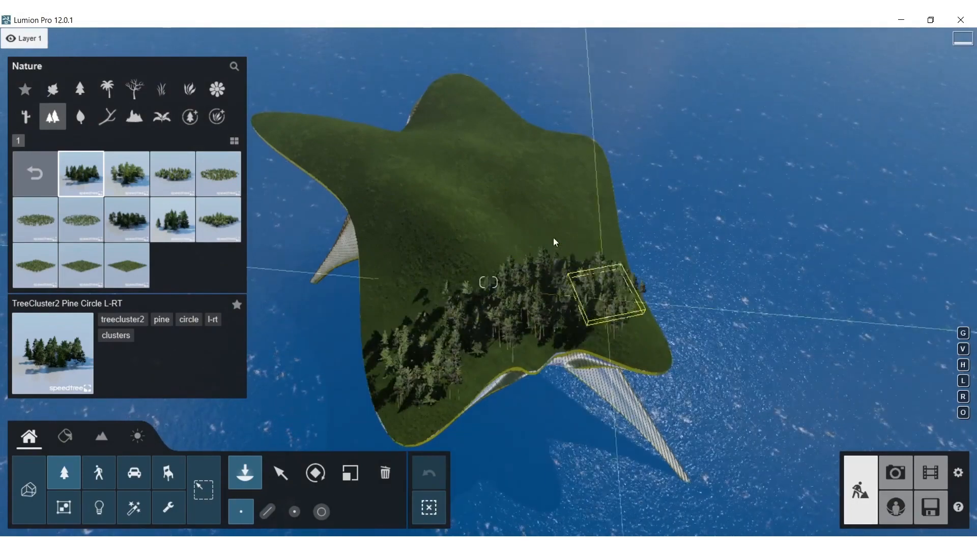
pyautogui.click(555, 229)
pyautogui.click(570, 170)
pyautogui.click(468, 133)
pyautogui.click(455, 101)
pyautogui.click(420, 174)
pyautogui.click(437, 239)
pyautogui.click(351, 145)
pyautogui.click(285, 128)
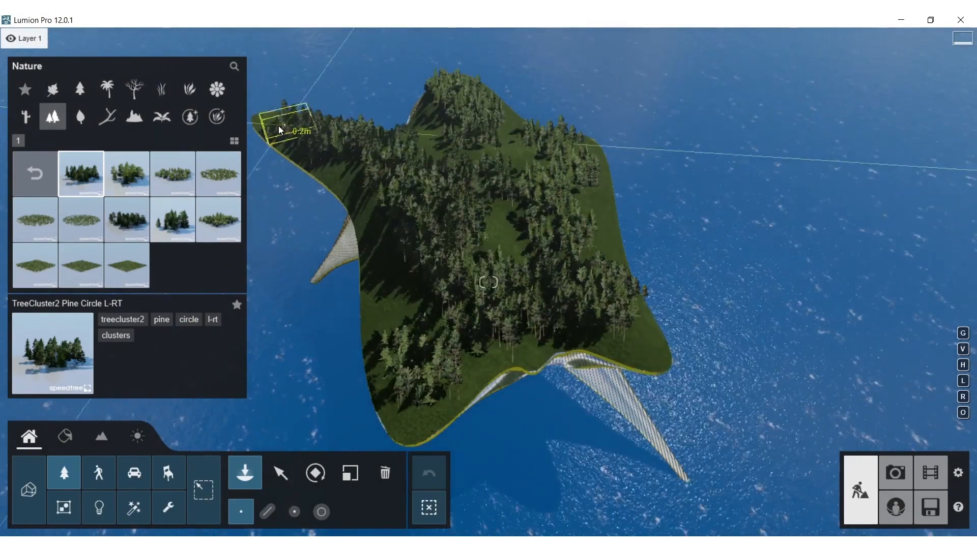
# Place FishingBoat 001 and FishingBoat 002 boats on the sea around the tables
pyautogui.press('s')
pyautogui.moveTo(279, 130); pyautogui.dragTo(407, 370, button='right')
pyautogui.click(137, 483)
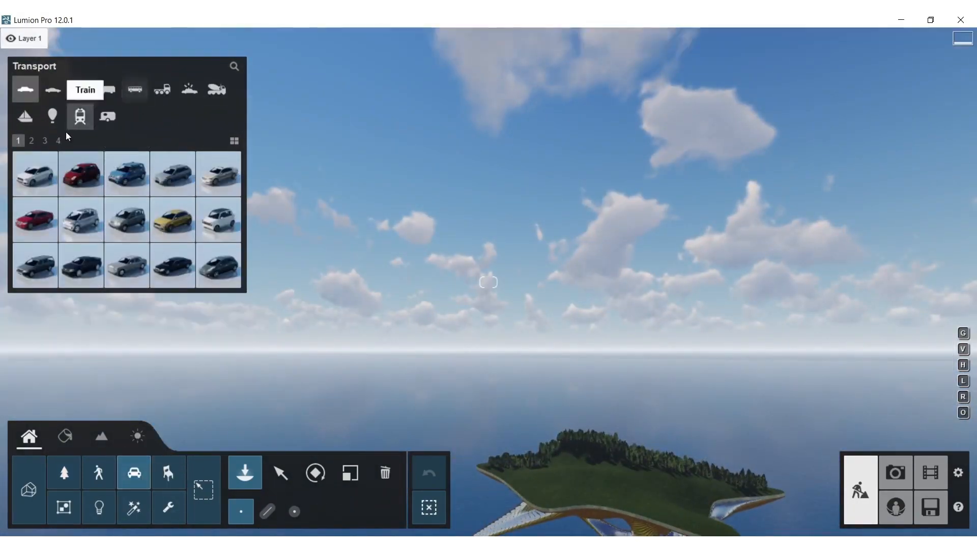
pyautogui.click(25, 116)
pyautogui.click(72, 177)
pyautogui.moveTo(483, 219); pyautogui.dragTo(502, 322, button='right')
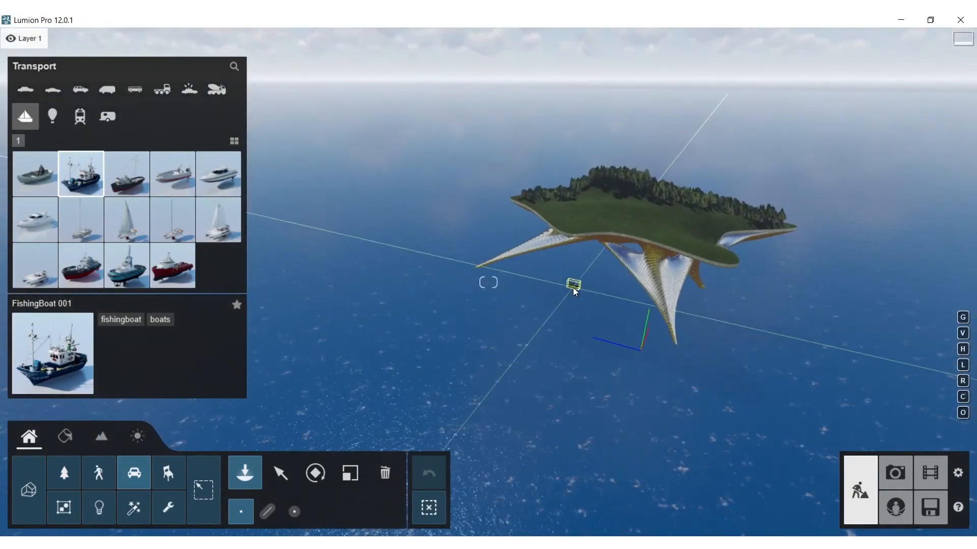
pyautogui.click(407, 290)
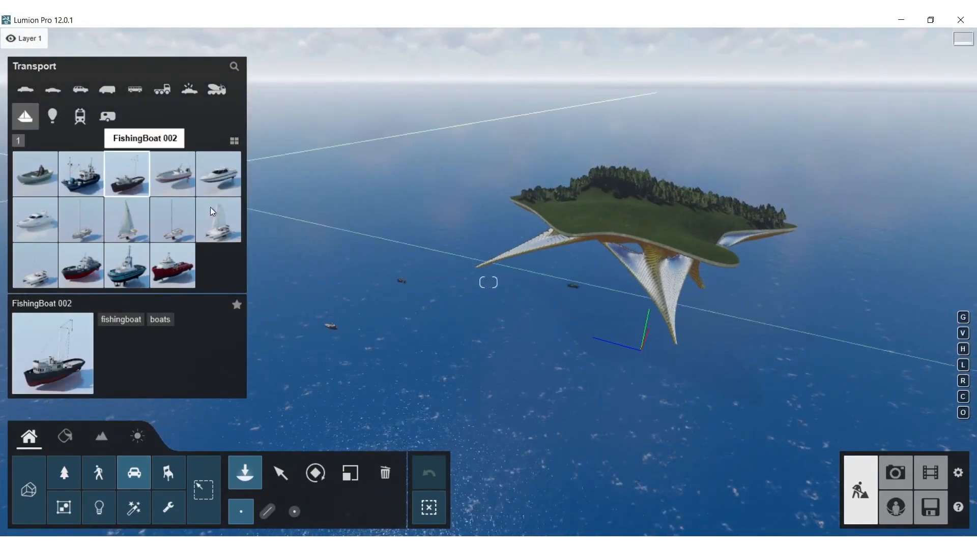
pyautogui.moveTo(824, 365); pyautogui.dragTo(445, 297, button='right')
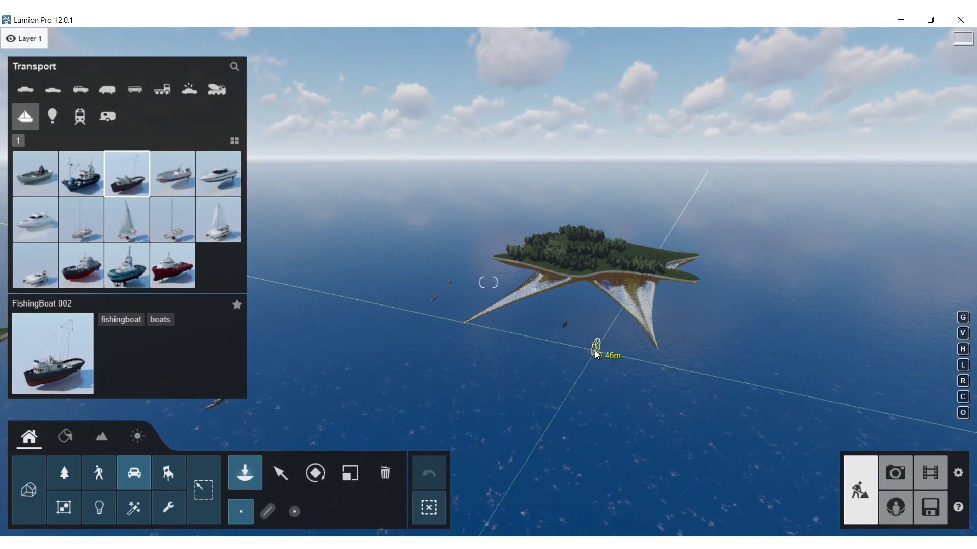
# Place Tug 003 and Tug 001 boats on the water near the tables' legs
pyautogui.click(173, 266)
pyautogui.moveTo(311, 406); pyautogui.dragTo(376, 405, button='right')
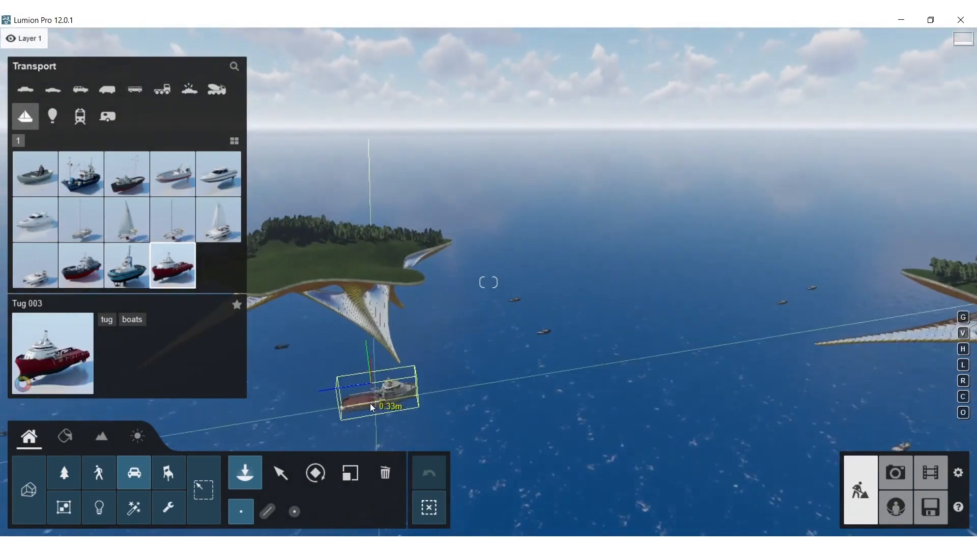
pyautogui.moveTo(560, 328); pyautogui.dragTo(580, 407, button='right')
pyautogui.click(81, 265)
pyautogui.moveTo(584, 288); pyautogui.dragTo(628, 297, button='right')
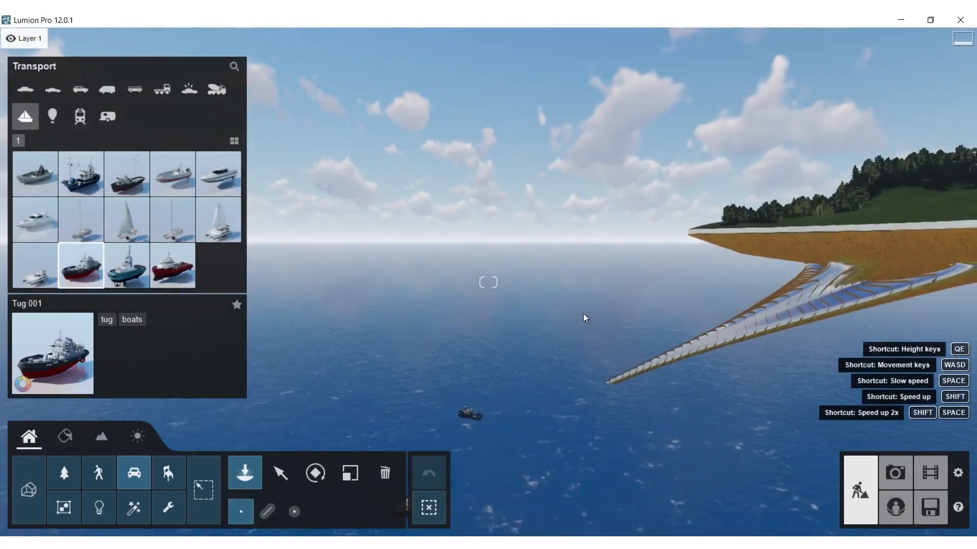
# From photo 1's build view, select all the boats on the sea together and lower them slightly into the water
pyautogui.click(903, 475)
pyautogui.click(120, 425)
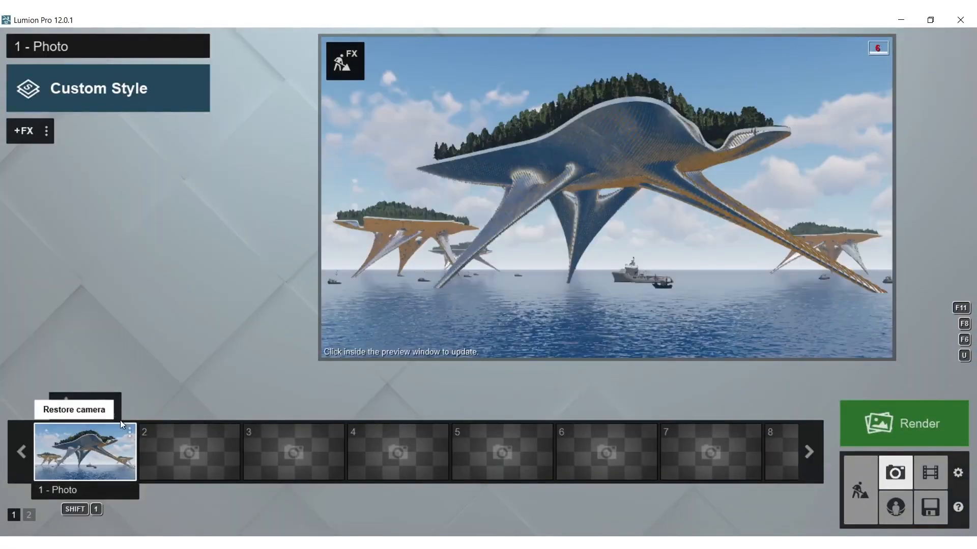
pyautogui.click(346, 62)
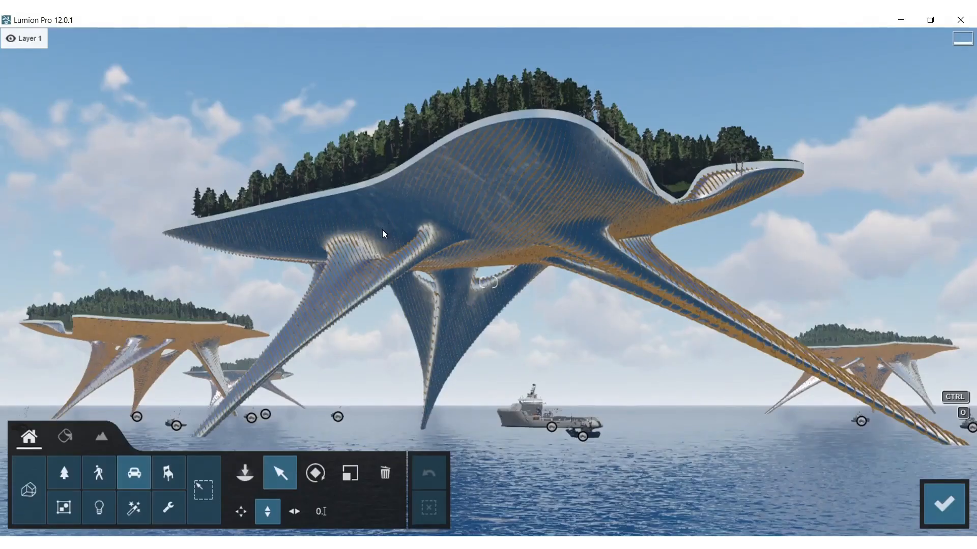
pyautogui.press('s')
pyautogui.keyDown('ctrl'); pyautogui.moveTo(24, 366); pyautogui.dragTo(627, 415); pyautogui.keyUp('ctrl')
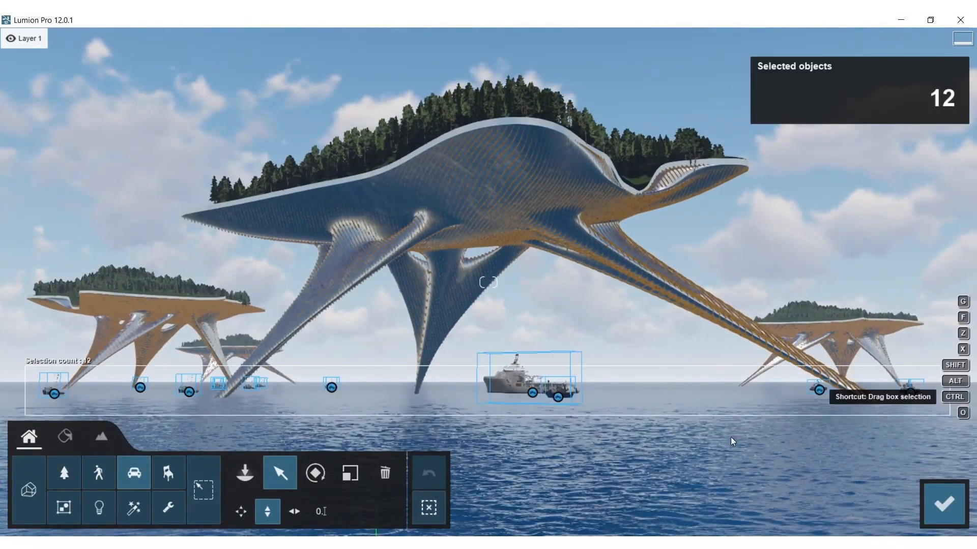
pyautogui.keyDown('ctrl'); pyautogui.moveTo(732, 442); pyautogui.dragTo(732, 442); pyautogui.keyUp('ctrl')
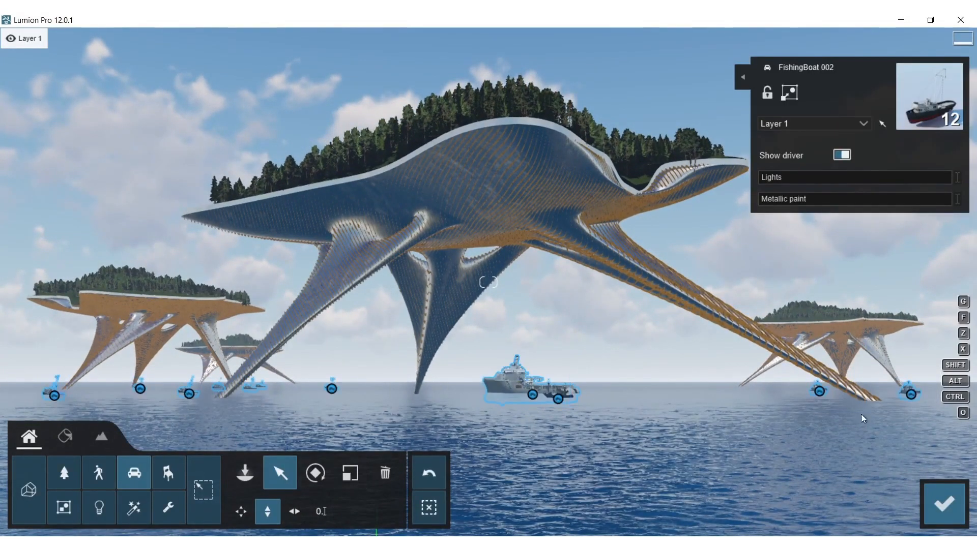
pyautogui.click(944, 503)
# Reframe photo 1 from its saved camera at about 12.09 m height, with the whole main table and the distant tables in view
pyautogui.click(93, 440)
pyautogui.press('w')
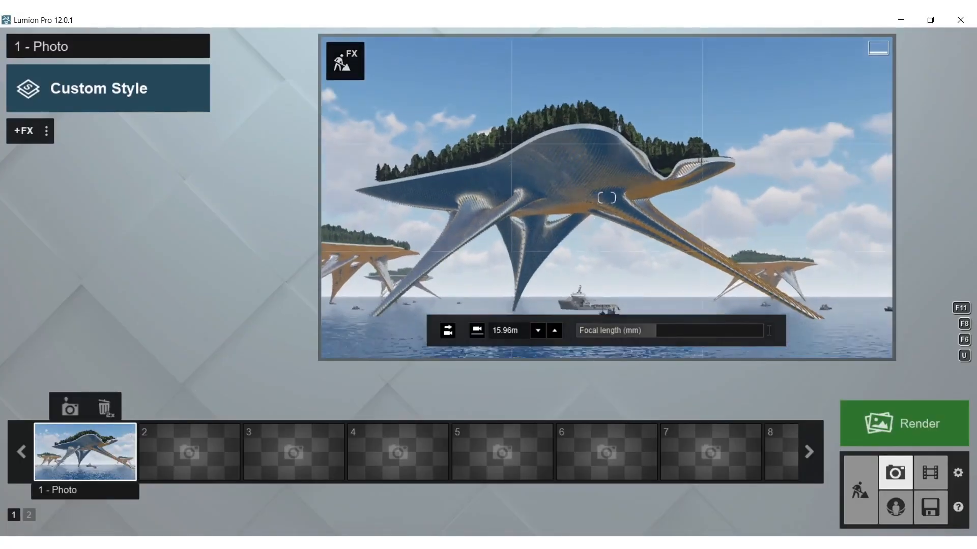
pyautogui.press('s')
pyautogui.moveTo(461, 153)
pyautogui.mouseDown(button='right')
pyautogui.moveTo(461, 122)
pyautogui.moveTo(462, 156)
pyautogui.mouseUp(button='right')
pyautogui.click(86, 446)
pyautogui.press('s')
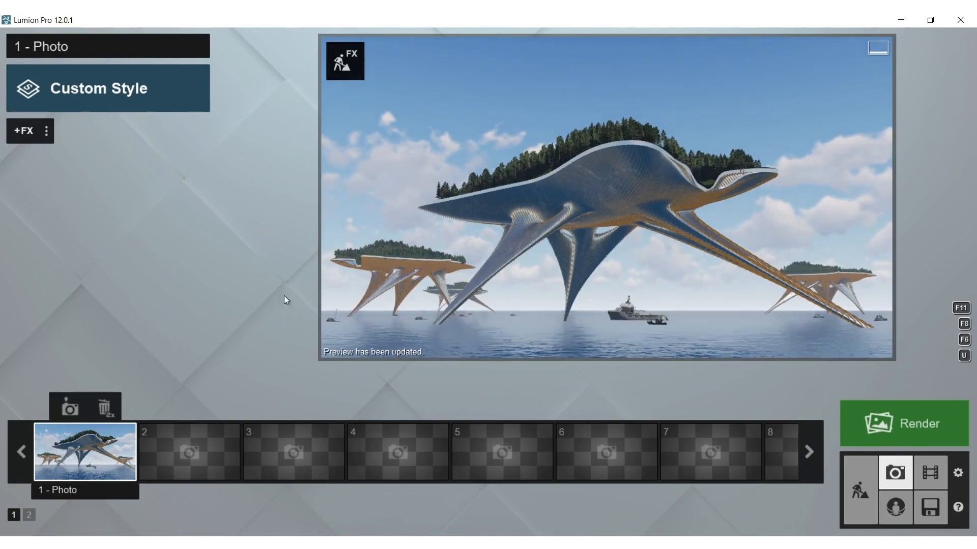
# Apply the Realistic style to photo 1 and rotate the heading of its Real Skies effect
pyautogui.click(76, 89)
pyautogui.click(475, 192)
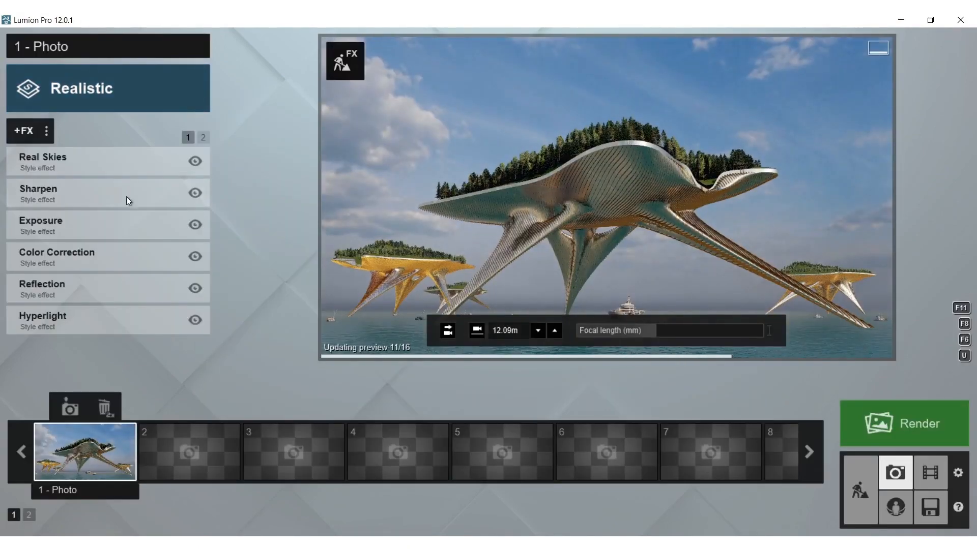
pyautogui.click(66, 159)
pyautogui.moveTo(68, 237); pyautogui.dragTo(237, 234)
pyautogui.moveTo(170, 232); pyautogui.dragTo(170, 232)
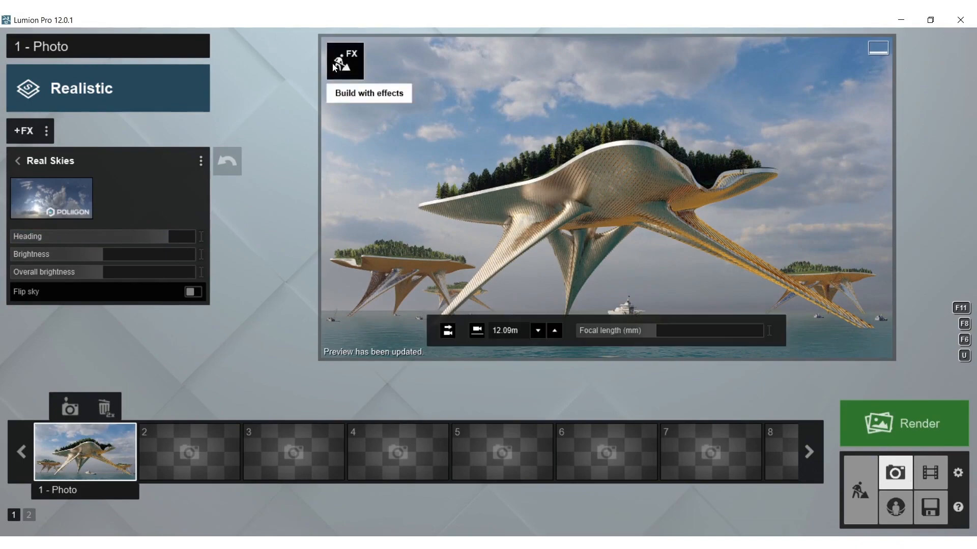
# Thin out the forest by deleting several pine clusters from the main table's top in the build scene
pyautogui.click(345, 61)
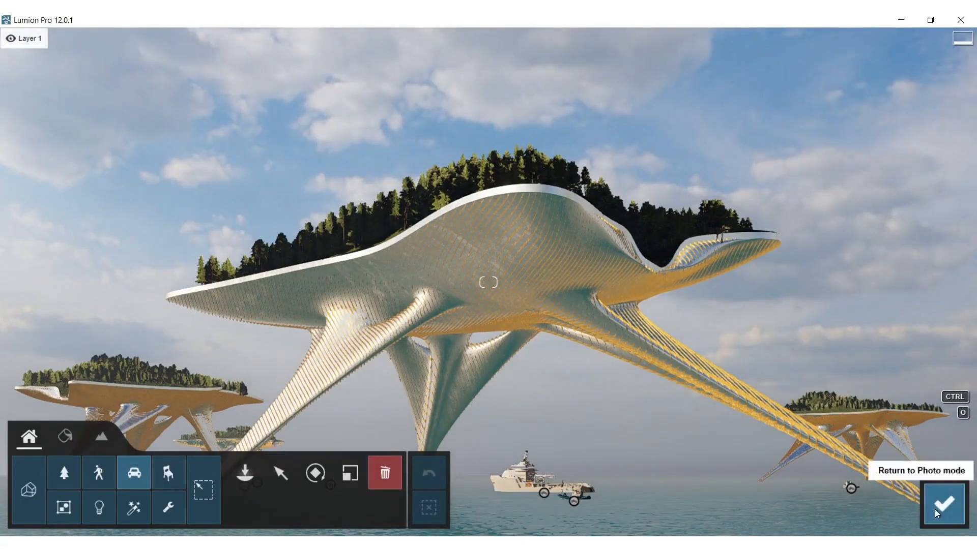
pyautogui.click(943, 503)
pyautogui.click(859, 486)
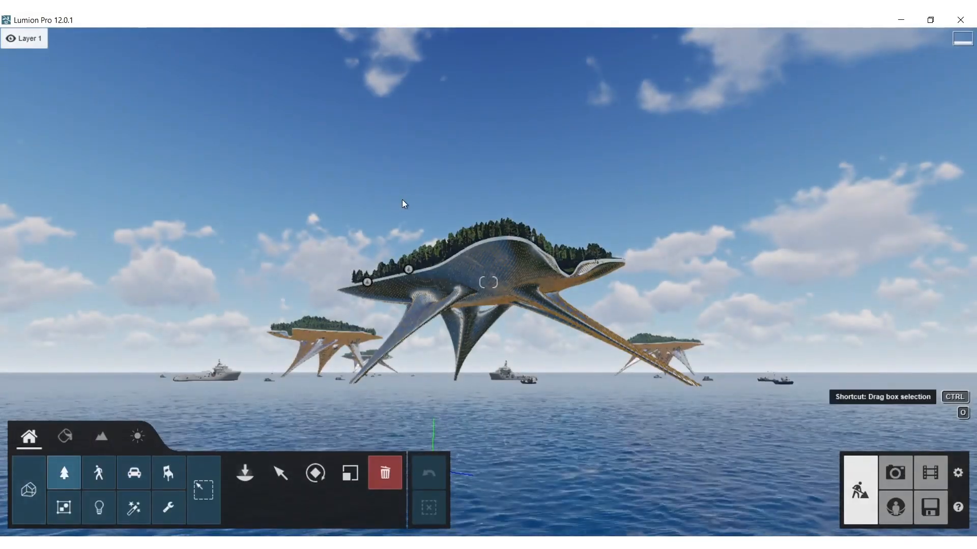
pyautogui.keyDown('ctrl'); pyautogui.moveTo(397, 205); pyautogui.dragTo(422, 268); pyautogui.keyUp('ctrl')
pyautogui.click(592, 245)
pyautogui.keyDown('ctrl'); pyautogui.moveTo(592, 245); pyautogui.dragTo(585, 282); pyautogui.keyUp('ctrl')
pyautogui.press('Delete')
pyautogui.keyDown('ctrl'); pyautogui.moveTo(525, 251); pyautogui.dragTo(483, 240); pyautogui.keyUp('ctrl')
pyautogui.click(542, 261)
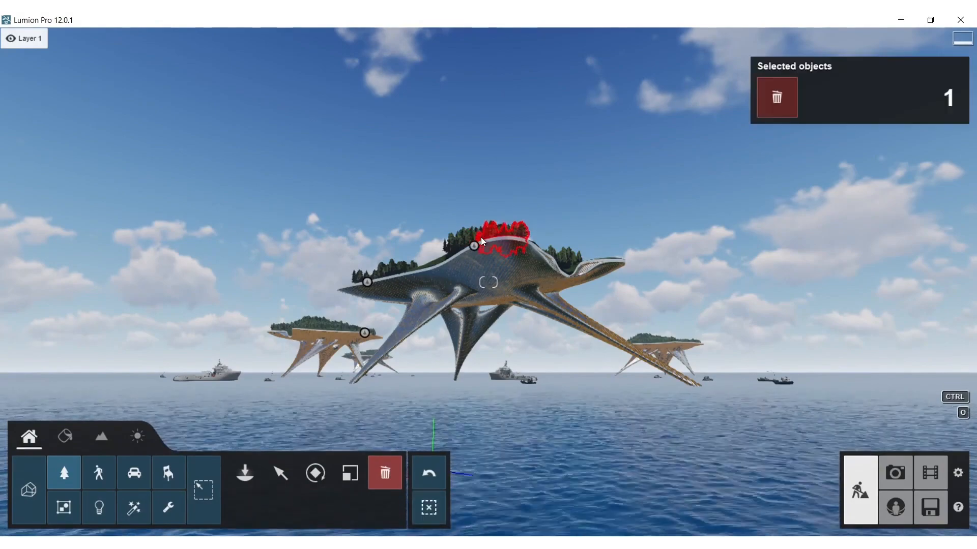
pyautogui.press('Delete')
# Add TreeCluster2 Pine Circle M-RT clusters to the open grass on the main table's top
pyautogui.click(64, 473)
pyautogui.moveTo(428, 260); pyautogui.dragTo(465, 234, button='right')
pyautogui.press('w')
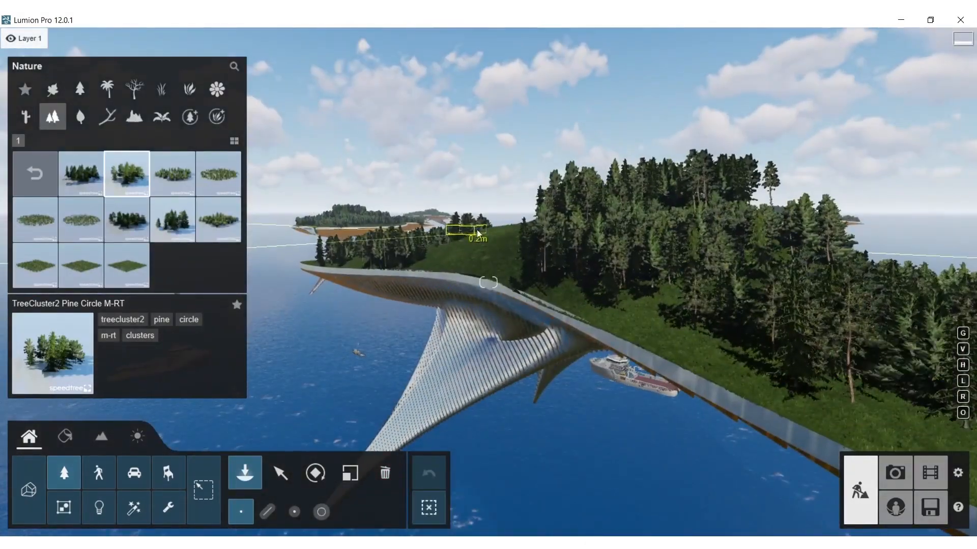
# Place Seagull 001 Flying birds around the main table and return to photo 1
pyautogui.click(104, 476)
pyautogui.click(189, 89)
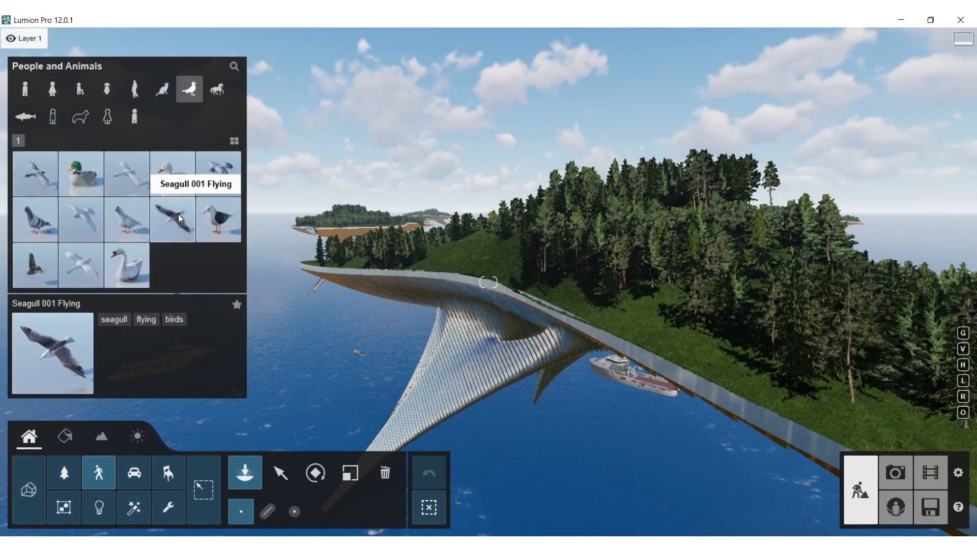
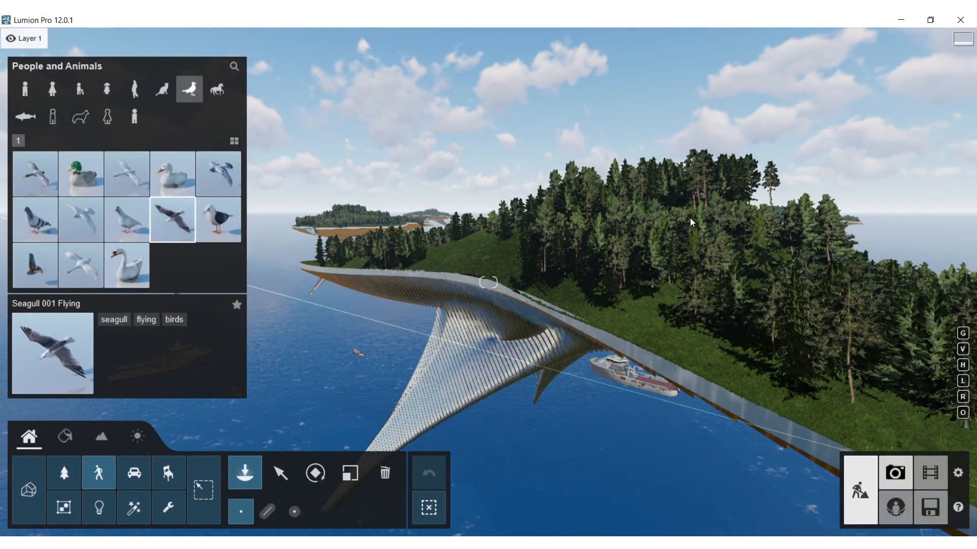
pyautogui.click(895, 473)
pyautogui.click(83, 455)
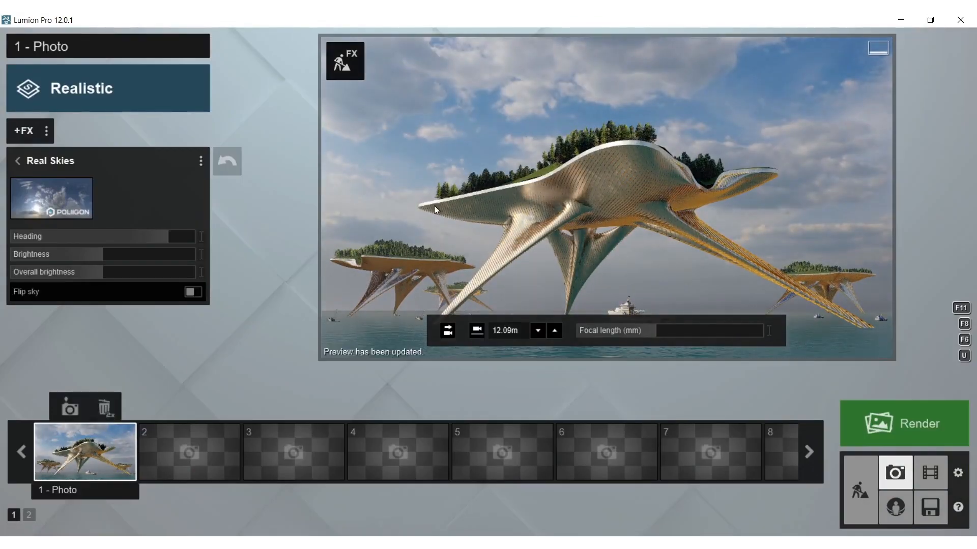
# Add the Precipitation effect to photo 1 with a particle quantity of 0.0, and check it in the build view
pyautogui.click(23, 131)
pyautogui.click(270, 270)
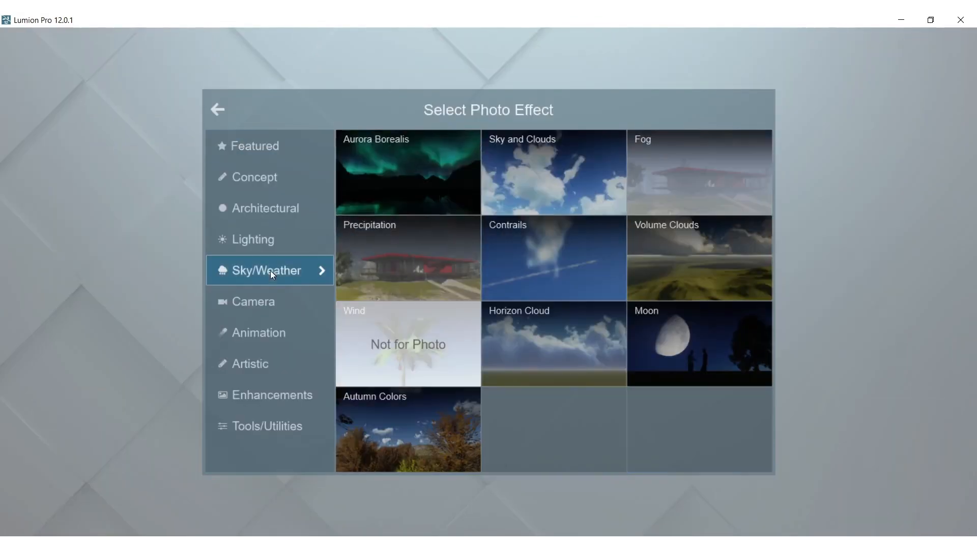
pyautogui.click(396, 291)
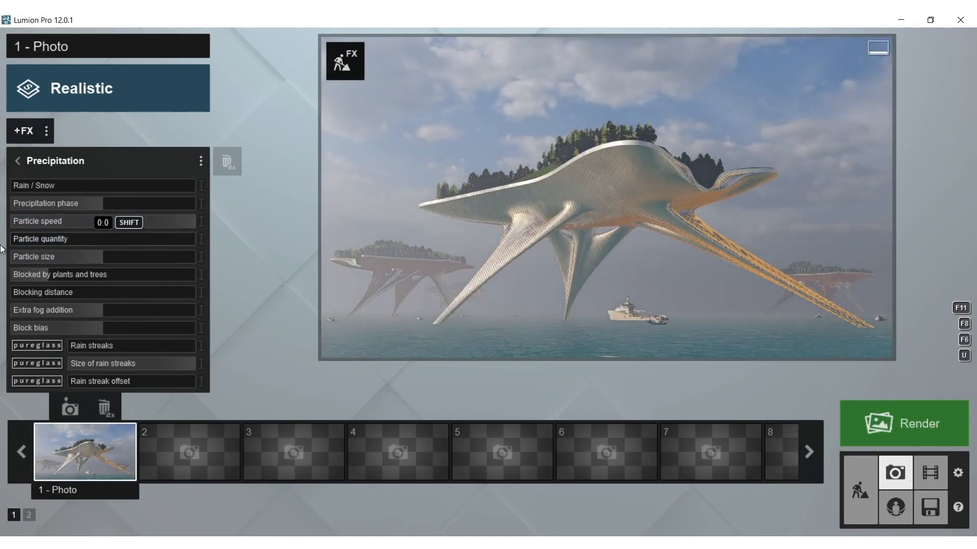
pyautogui.click(345, 61)
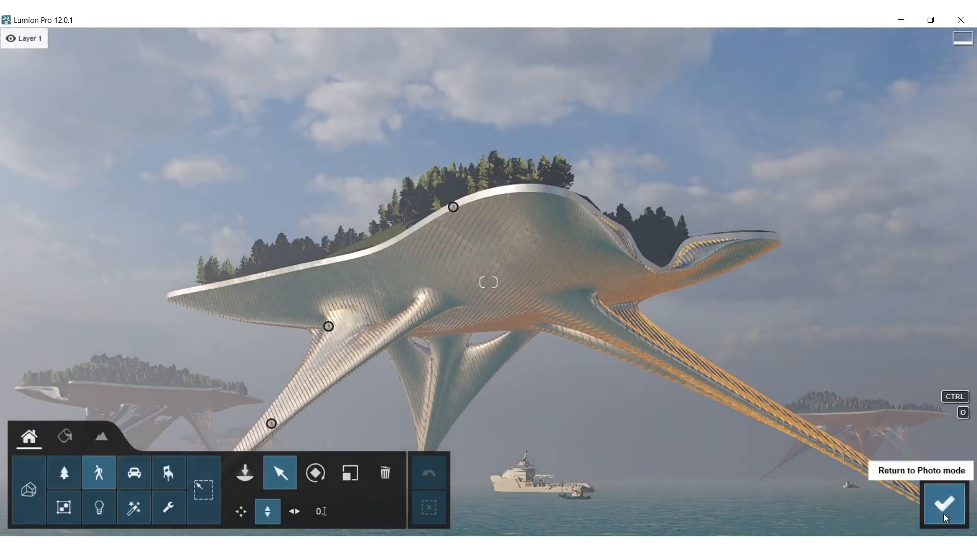
pyautogui.click(943, 518)
# Add the Water effect to photo 1 with Ocean enabled and update the preview
pyautogui.click(25, 132)
pyautogui.click(266, 423)
pyautogui.click(554, 337)
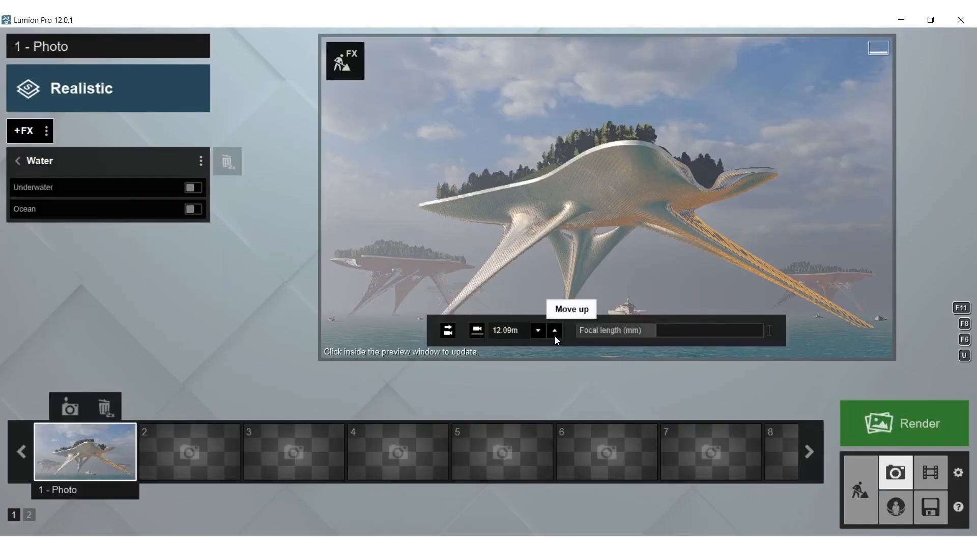
pyautogui.click(192, 209)
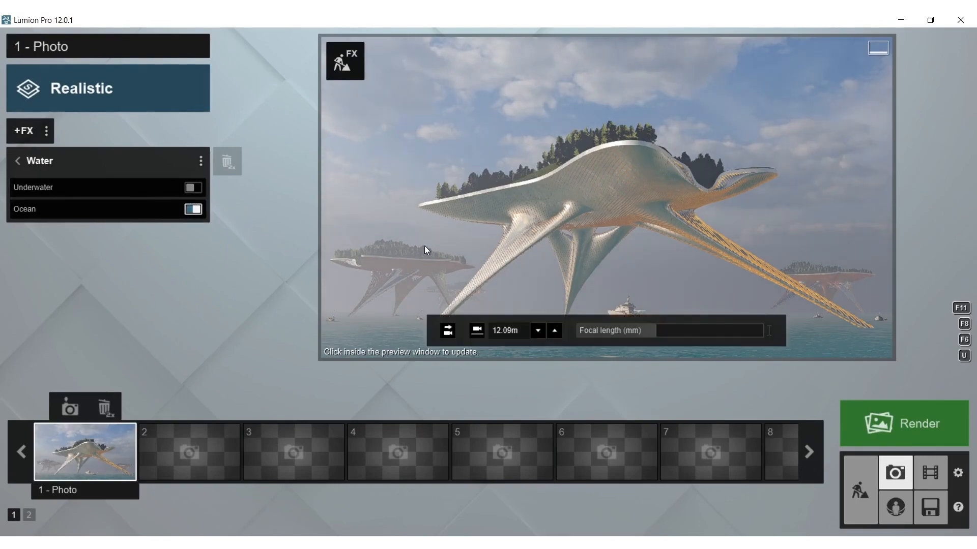
pyautogui.click(423, 246)
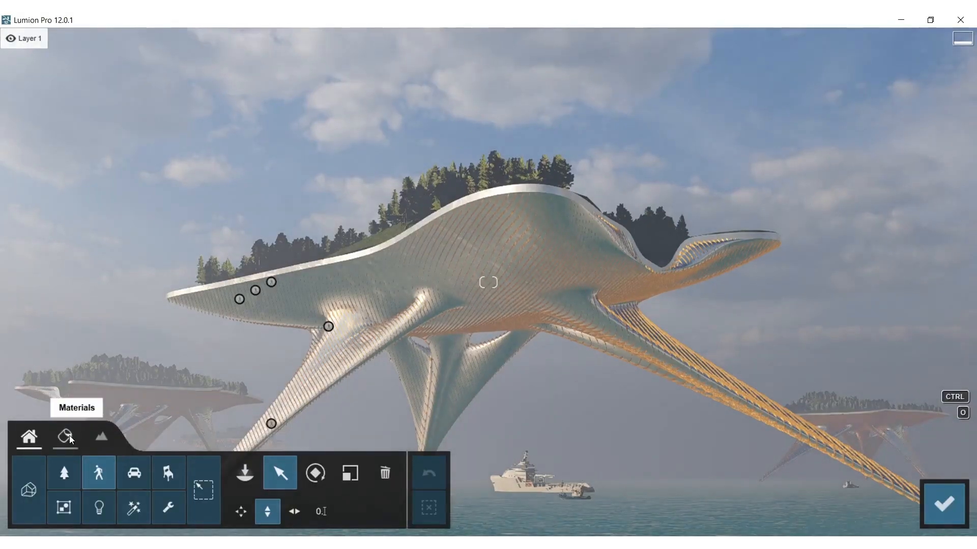
# Raise the Blue Ocean material's reflectivity, wave height and wave scale to maximum, set color density to 0.3, and save the changes
pyautogui.click(67, 438)
pyautogui.click(617, 515)
pyautogui.moveTo(86, 263); pyautogui.dragTo(255, 277)
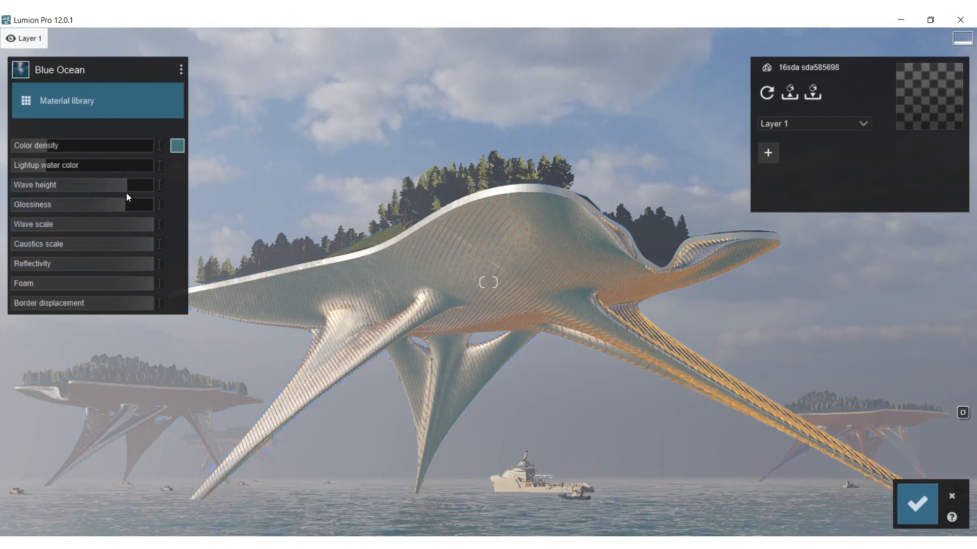
pyautogui.moveTo(137, 186); pyautogui.dragTo(159, 187)
pyautogui.moveTo(86, 224); pyautogui.dragTo(163, 223)
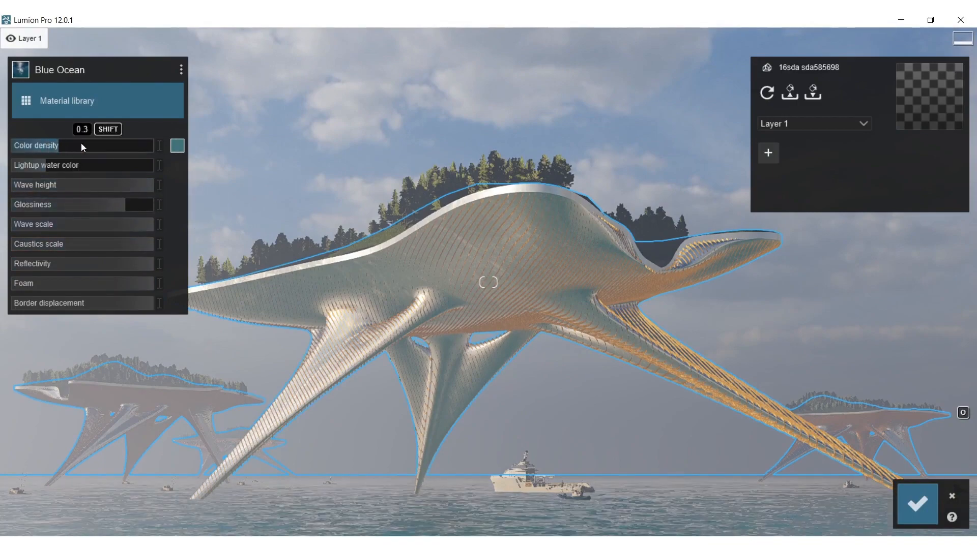
pyautogui.click(917, 504)
pyautogui.click(942, 502)
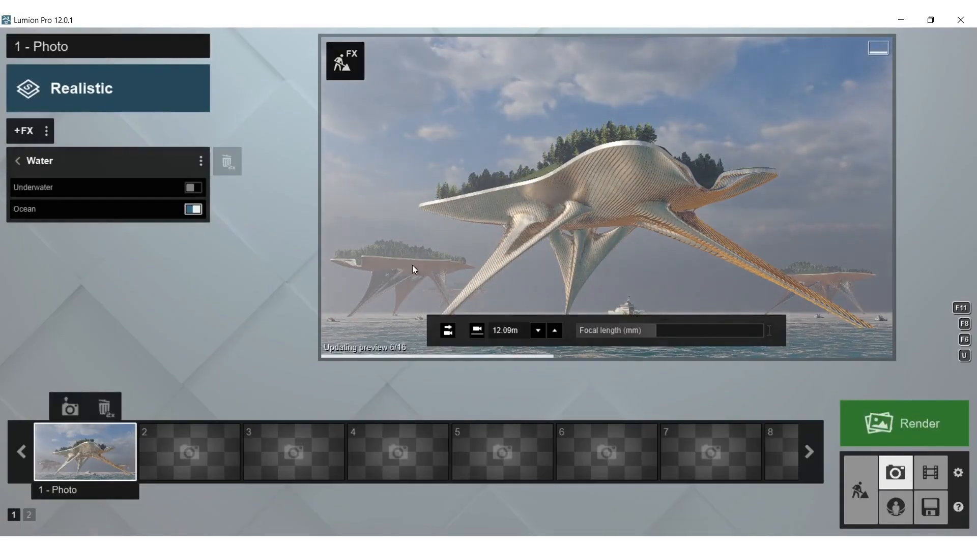
# Add the Sun effect to photo 1, adjust its heading and lower the sun height, and go back to the effects list
pyautogui.click(24, 130)
pyautogui.click(265, 208)
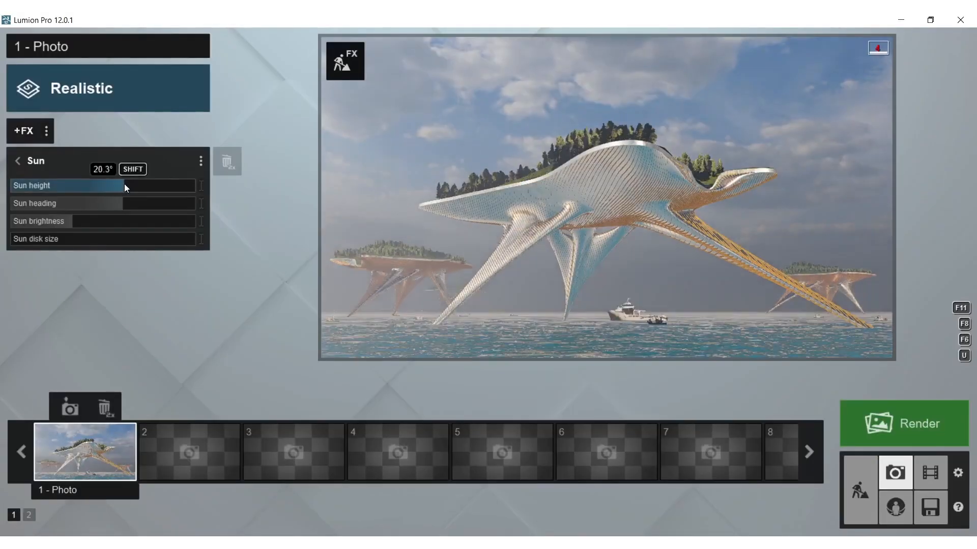
pyautogui.moveTo(124, 184); pyautogui.dragTo(208, 206)
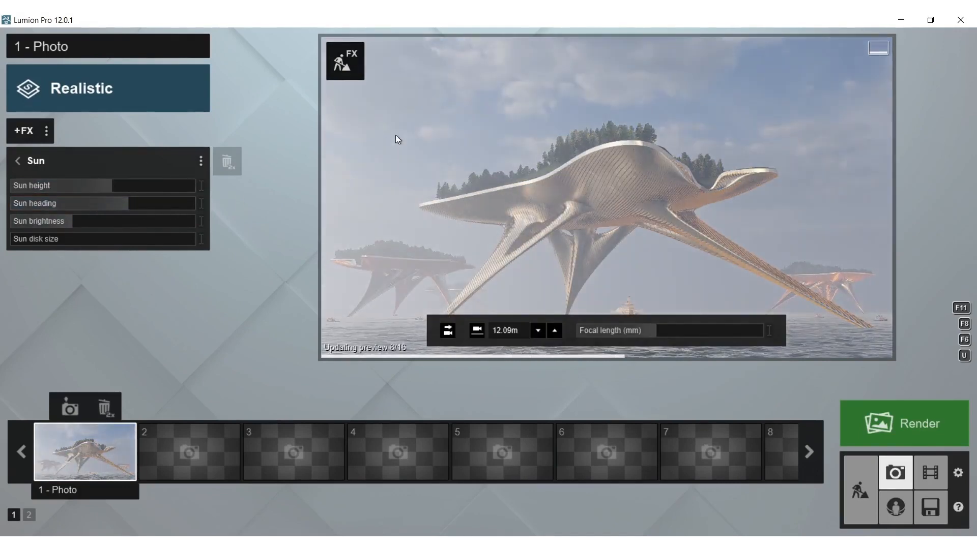
pyautogui.moveTo(112, 185); pyautogui.dragTo(105, 185)
pyautogui.click(406, 201)
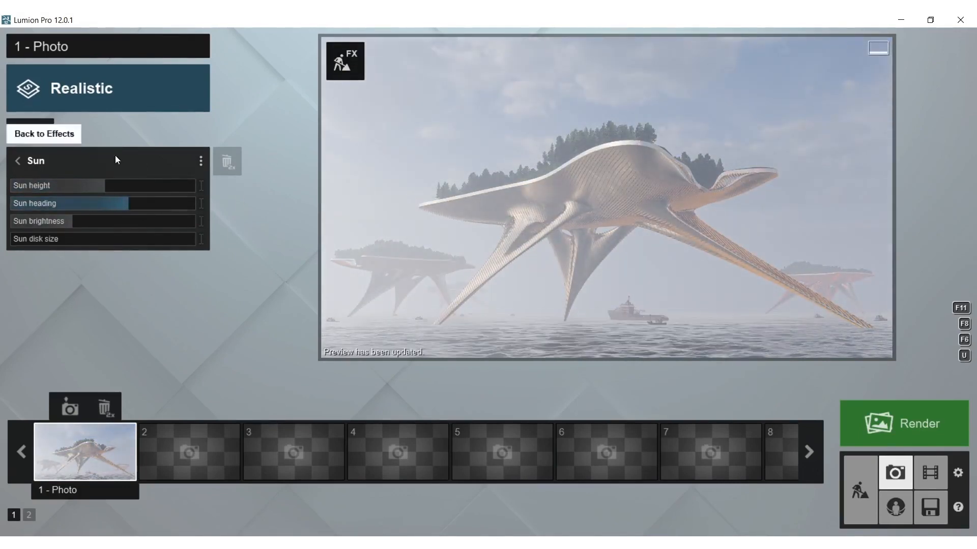
pyautogui.click(115, 155)
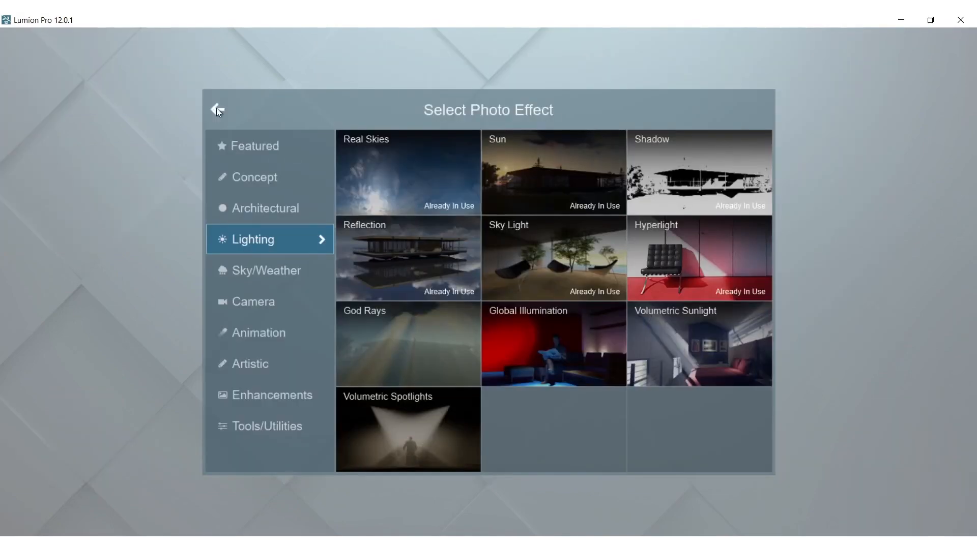
pyautogui.click(215, 109)
pyautogui.click(16, 160)
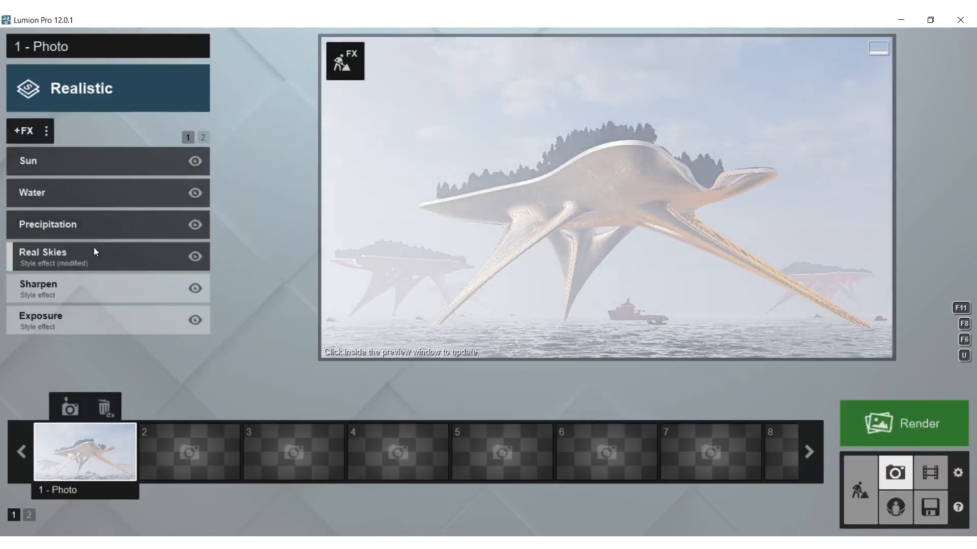
# Remove the Precipitation effect from photo 1 and hide the Real Skies effect
pyautogui.click(91, 223)
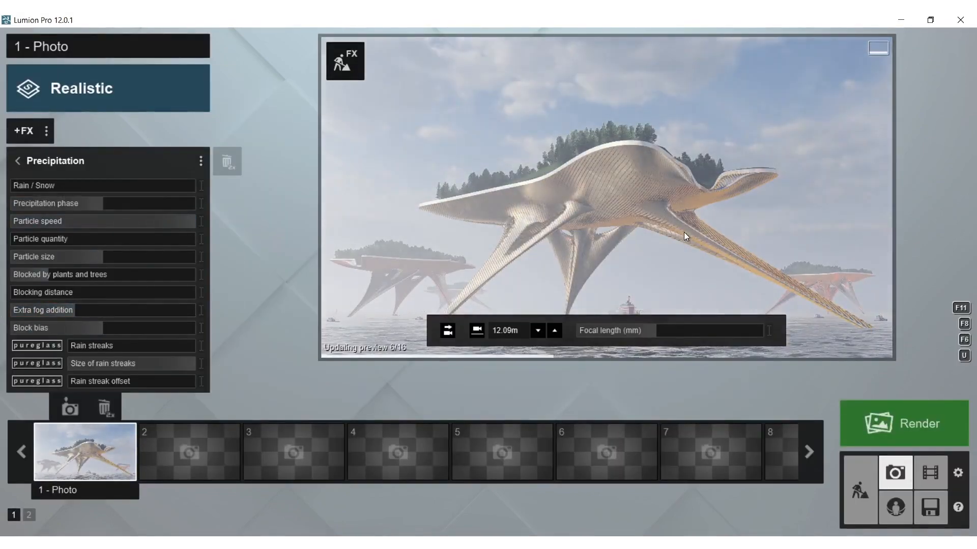
pyautogui.doubleClick(227, 162)
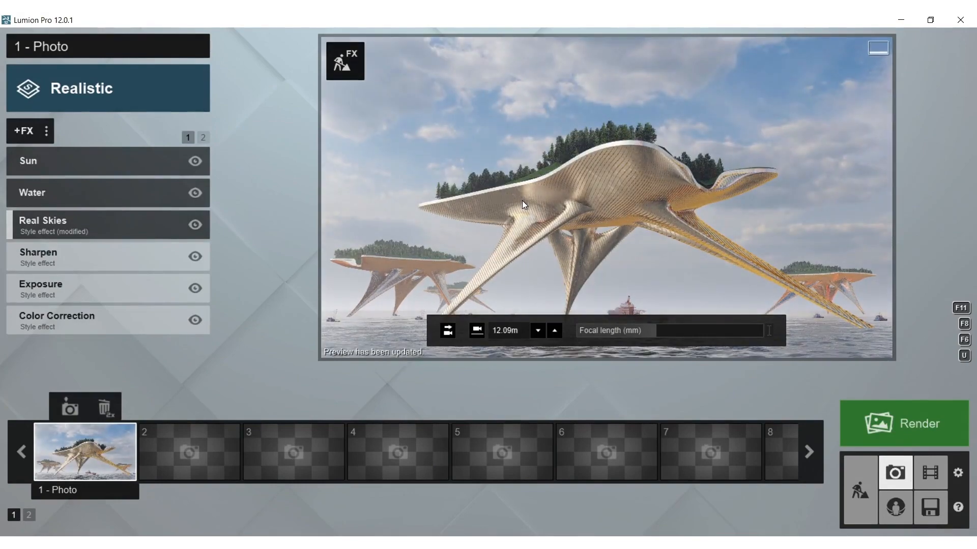
pyautogui.click(194, 226)
pyautogui.click(194, 229)
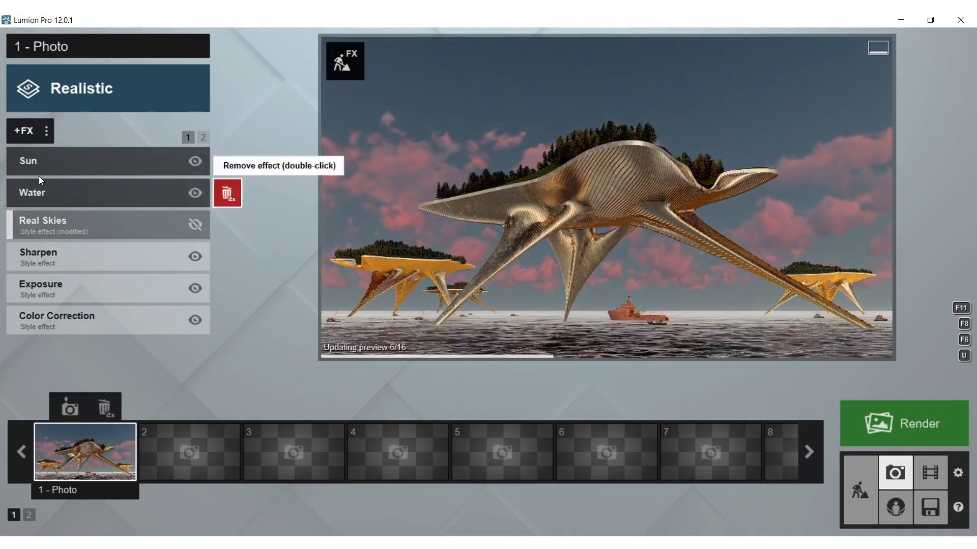
# Raise the sun height in the Sun effect and give Real Skies a sky with dense bright clouds from the Cloudy category
pyautogui.click(36, 164)
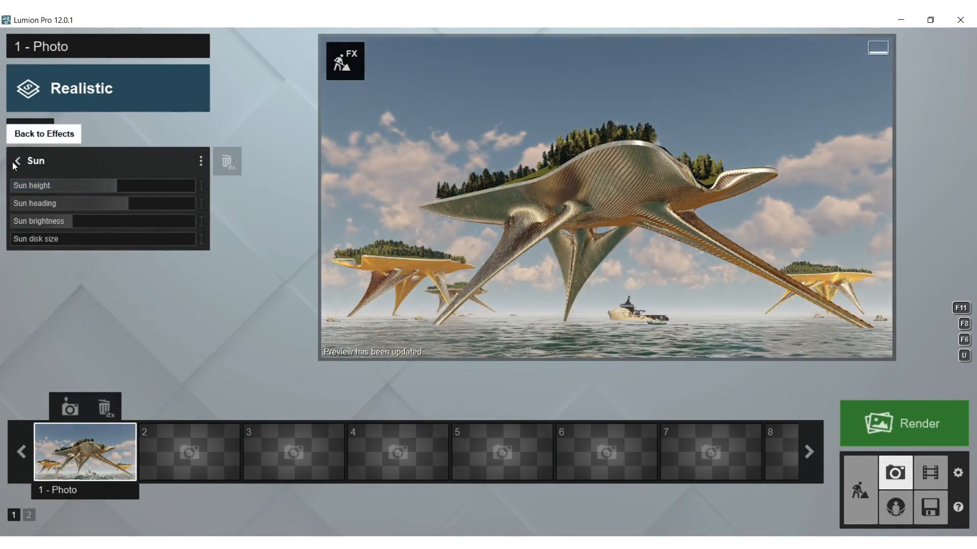
pyautogui.click(18, 162)
pyautogui.click(72, 225)
pyautogui.click(83, 213)
pyautogui.click(707, 194)
pyautogui.click(51, 198)
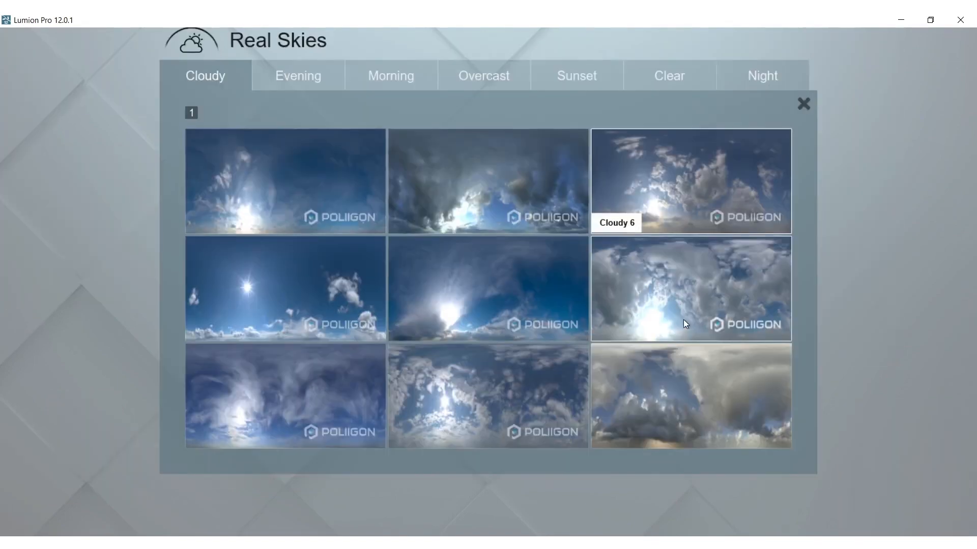
pyautogui.click(682, 319)
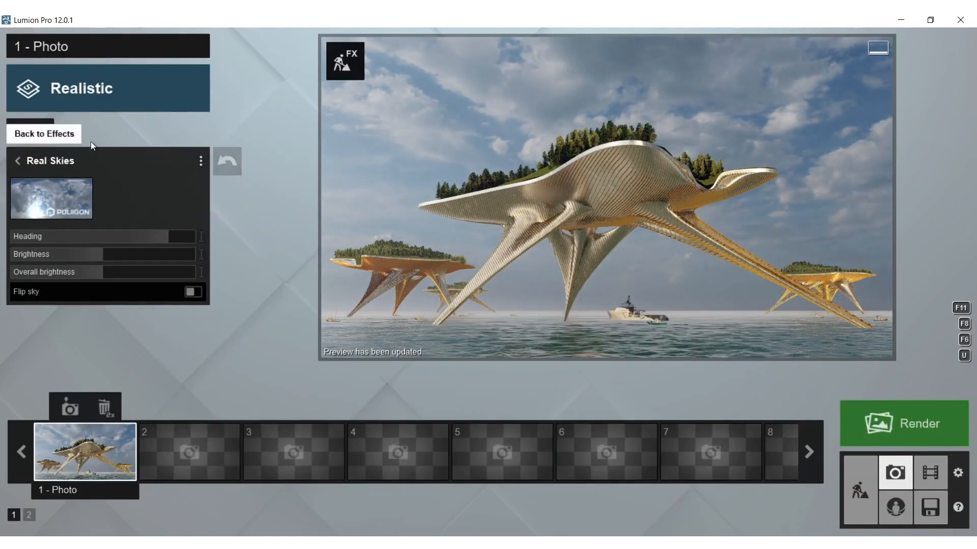
# Add the Fog effect to photo 1, adjust the fog density and fog falloff, and update the preview
pyautogui.click(25, 131)
pyautogui.click(284, 271)
pyautogui.click(642, 171)
pyautogui.moveTo(78, 186); pyautogui.dragTo(116, 188)
pyautogui.moveTo(48, 206); pyautogui.dragTo(65, 206)
pyautogui.click(484, 229)
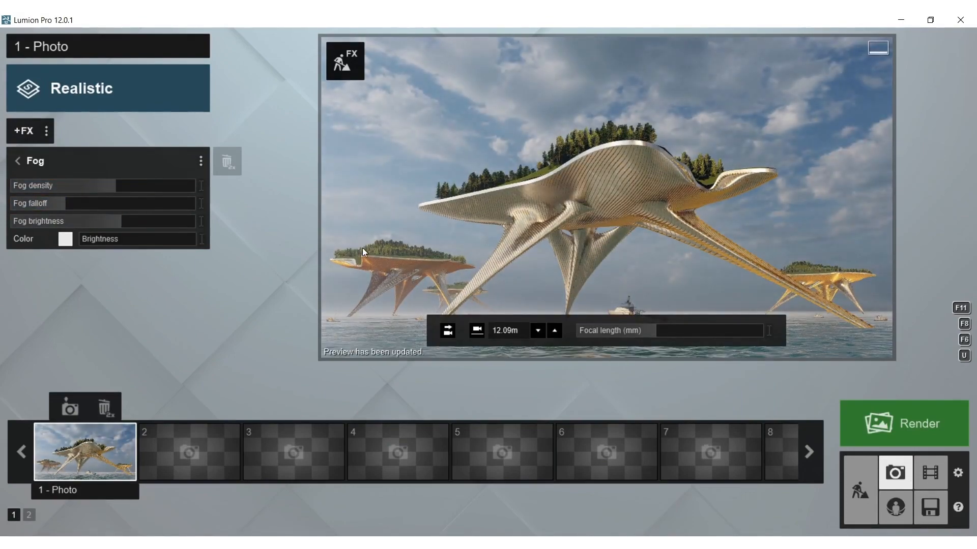
# Lower the sun height to 6.2° in the Sun effect and update the preview
pyautogui.click(18, 160)
pyautogui.click(66, 179)
pyautogui.moveTo(123, 184); pyautogui.dragTo(110, 184)
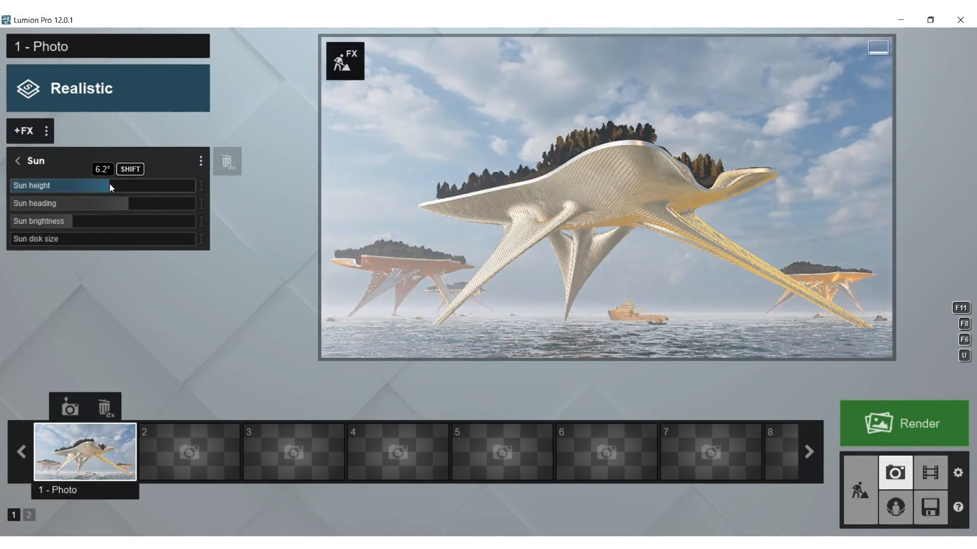
pyautogui.click(660, 246)
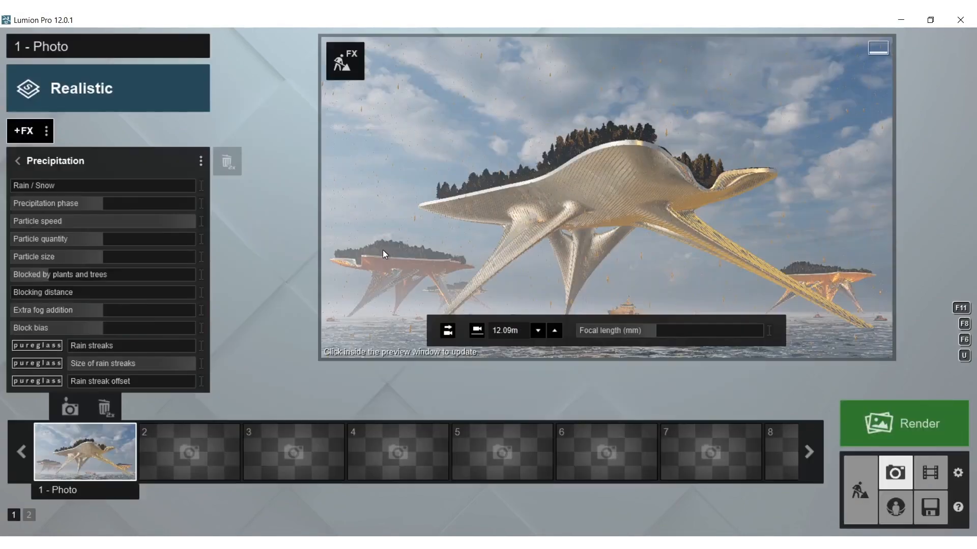
# Add the Precipitation effect to photo 1 with particle quantity at zero and extra fog addition at 0.7, and return to the effects list
pyautogui.click(374, 252)
pyautogui.moveTo(102, 239); pyautogui.dragTo(1, 243)
pyautogui.moveTo(157, 307); pyautogui.dragTo(136, 307)
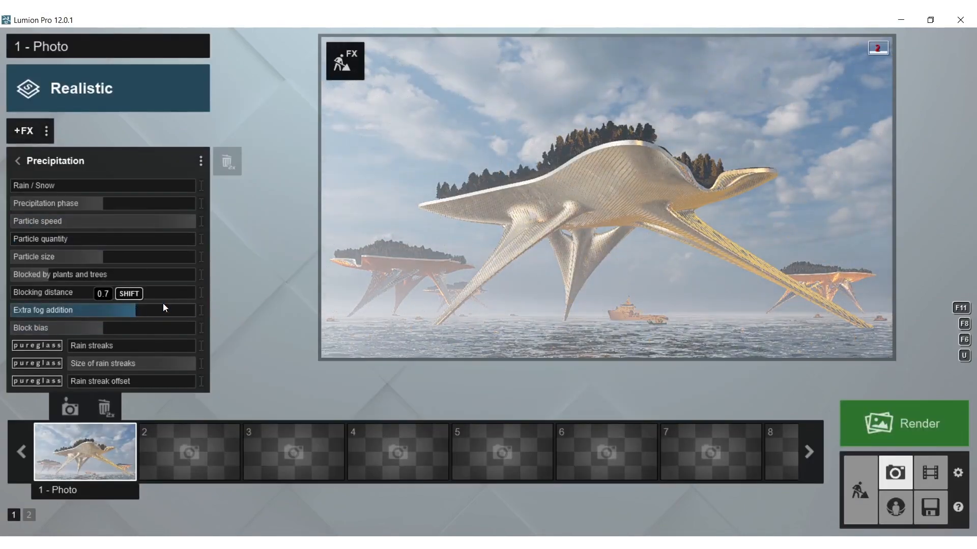
pyautogui.click(54, 161)
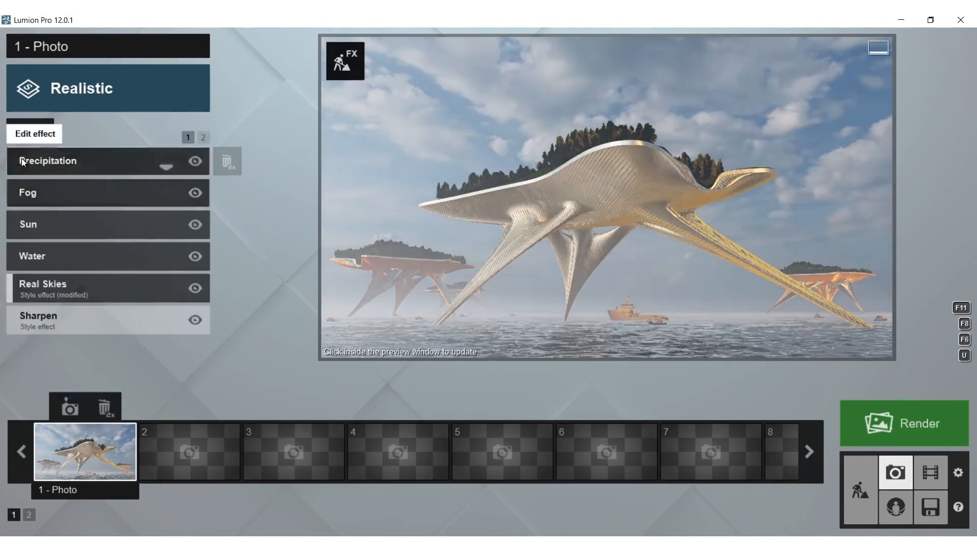
# Swap the Real Skies sky for an Evening one with a low sun and lower its heading
pyautogui.click(62, 288)
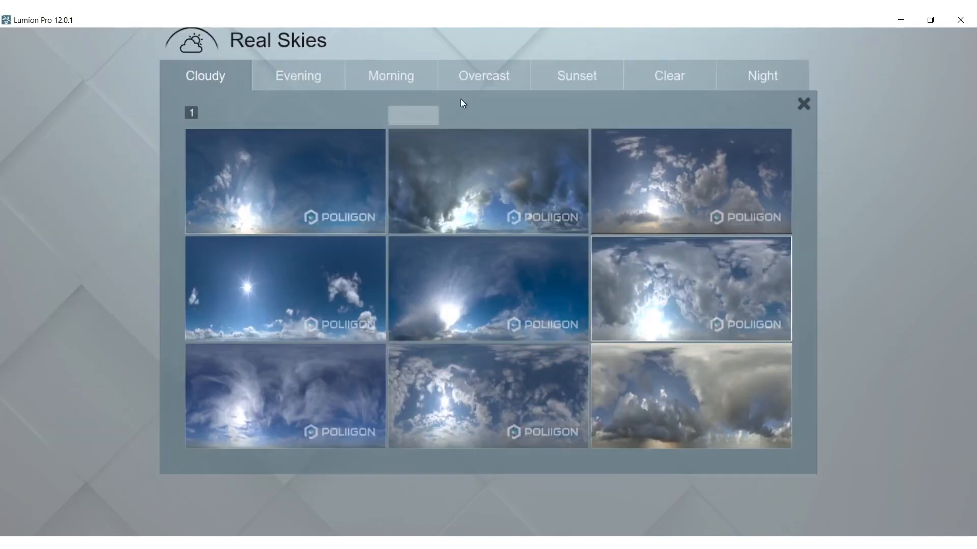
pyautogui.click(505, 87)
pyautogui.click(305, 81)
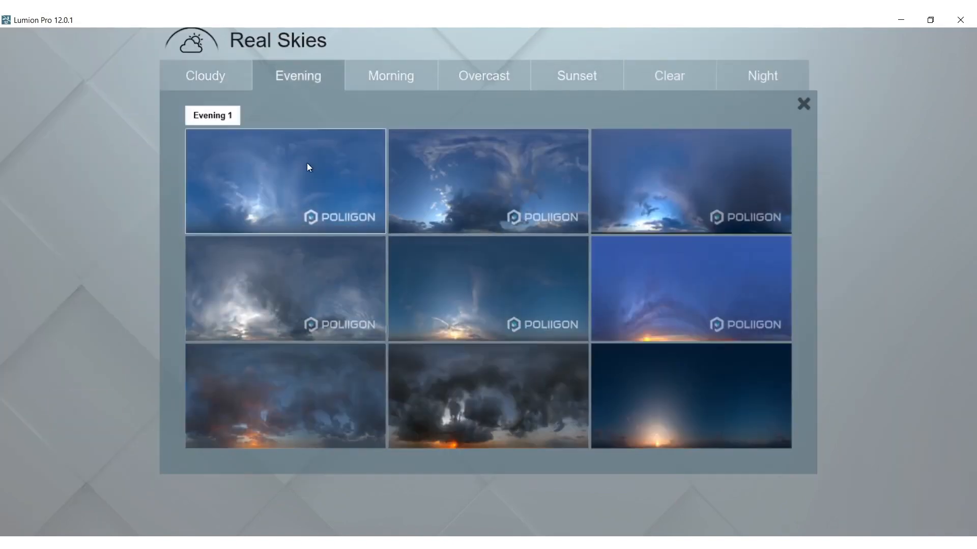
pyautogui.click(206, 112)
pyautogui.click(192, 112)
pyautogui.click(499, 302)
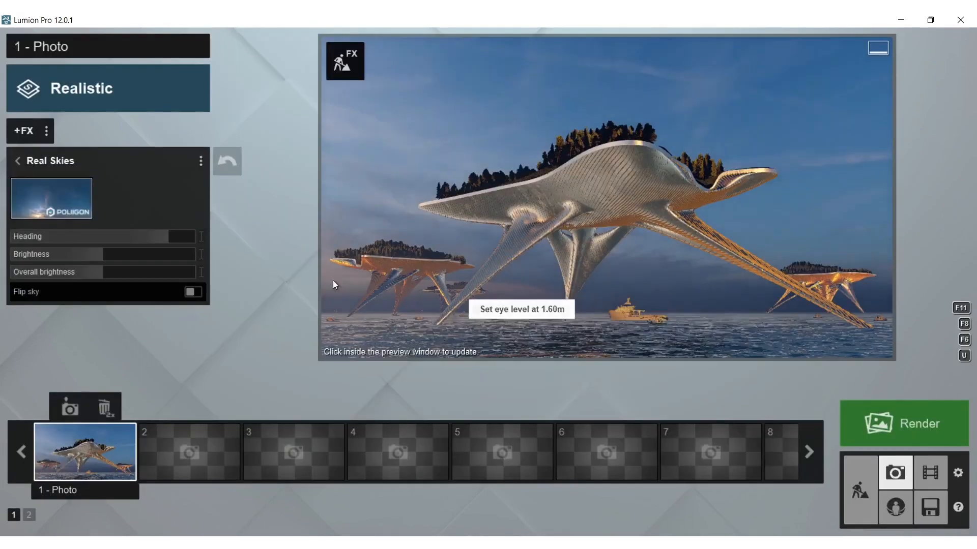
pyautogui.moveTo(131, 236); pyautogui.dragTo(42, 237)
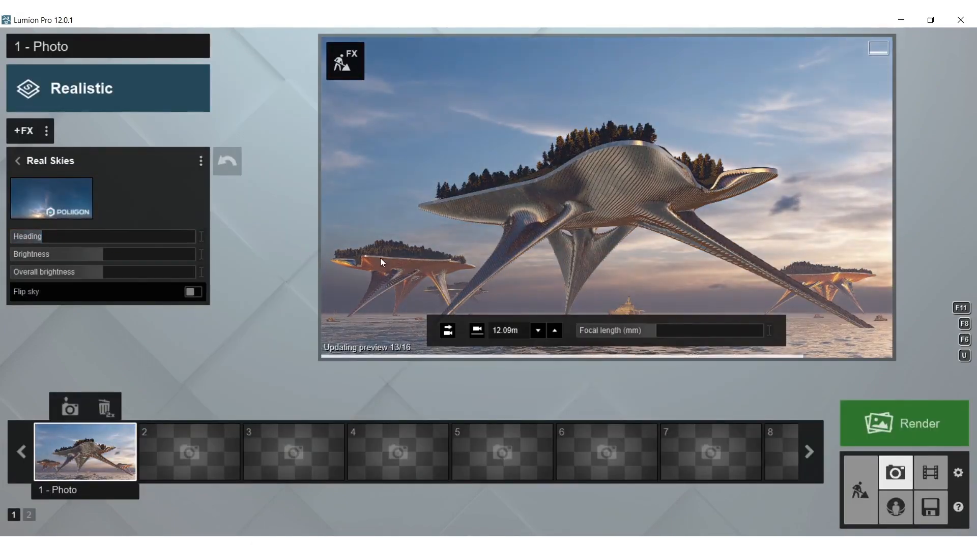
# Set the sun heading to 180.0° in the Sun effect and raise the sun height
pyautogui.click(22, 162)
pyautogui.click(54, 219)
pyautogui.moveTo(128, 205); pyautogui.dragTo(211, 204)
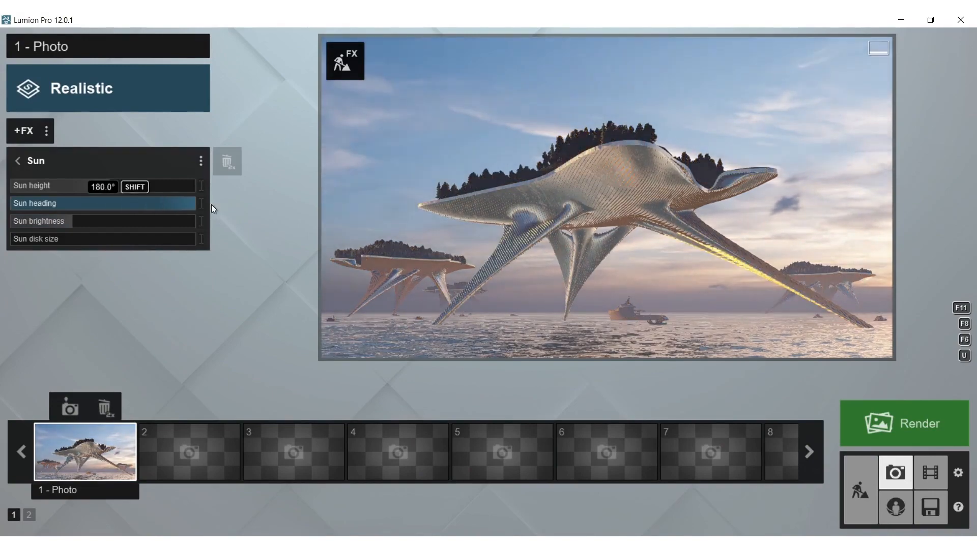
pyautogui.moveTo(112, 184); pyautogui.dragTo(134, 186)
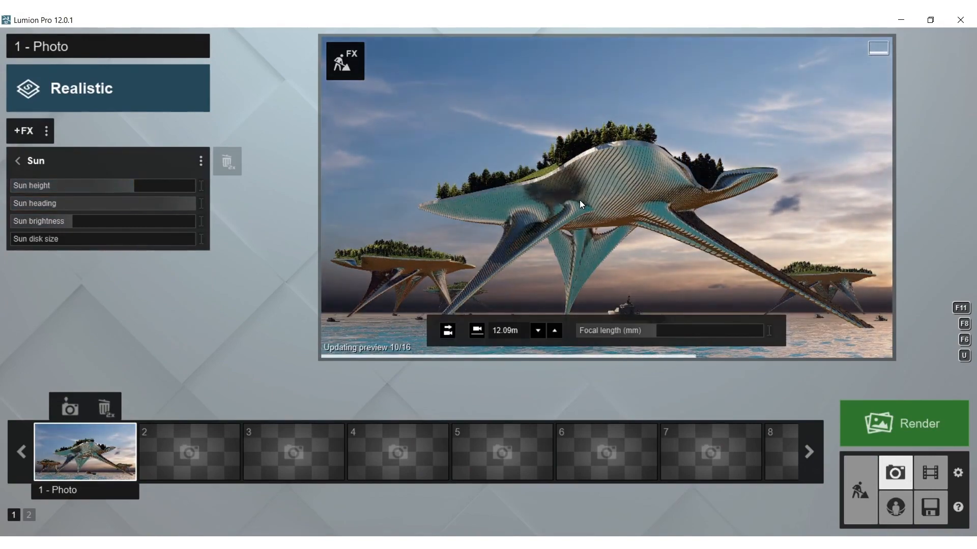
# Try the first Sunset sky in Real Skies with its heading turned from -180.0° to a high value
pyautogui.click(22, 162)
pyautogui.click(54, 201)
pyautogui.moveTo(76, 236); pyautogui.dragTo(15, 237)
pyautogui.click(51, 197)
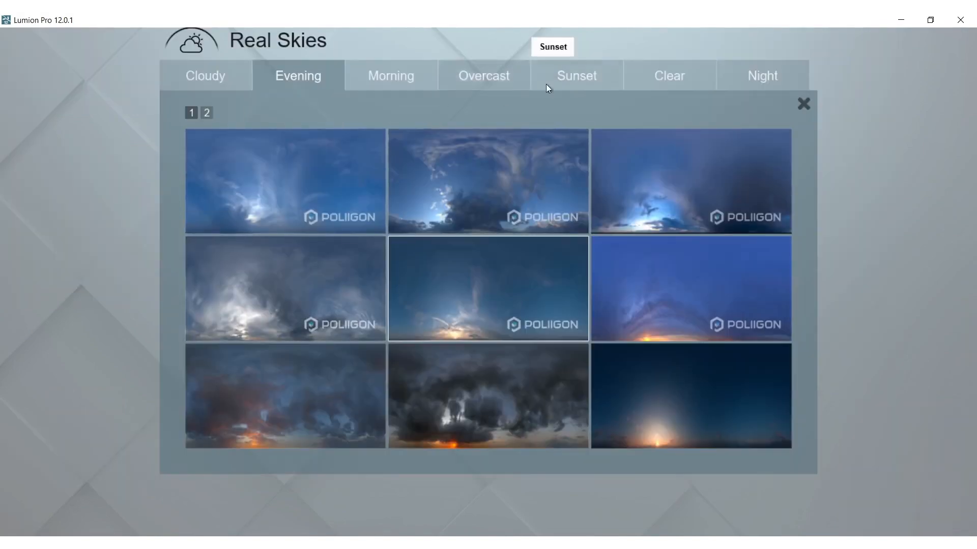
pyautogui.click(577, 76)
pyautogui.click(269, 201)
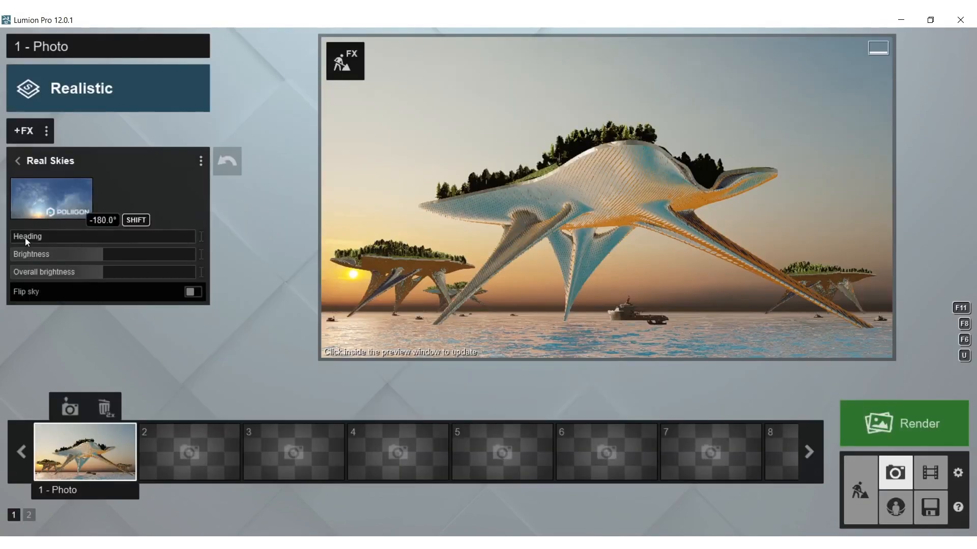
pyautogui.moveTo(26, 237); pyautogui.dragTo(182, 233)
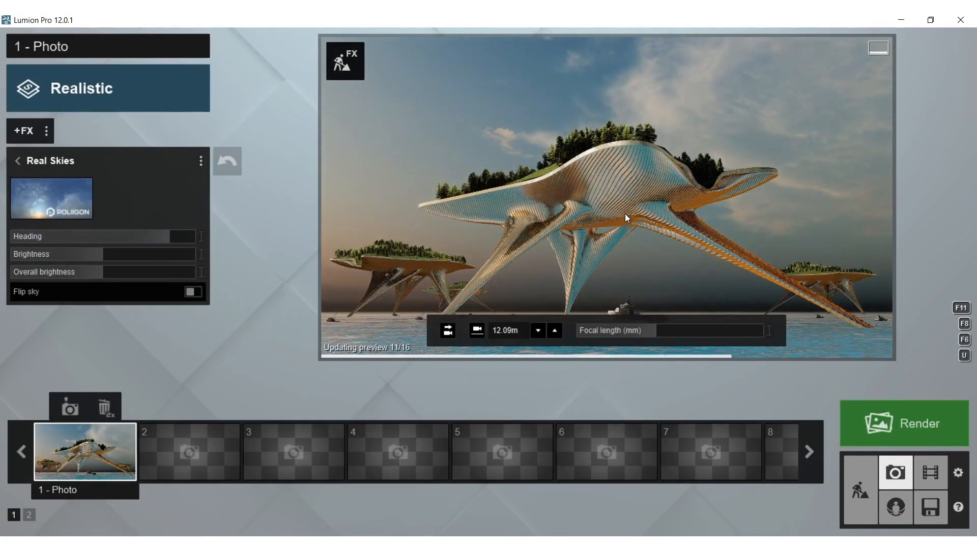
# Choose the bright dense-cloud sky from the Cloudy category again, flip the sky, and raise its heading almost to maximum
pyautogui.click(40, 202)
pyautogui.click(466, 77)
pyautogui.click(225, 80)
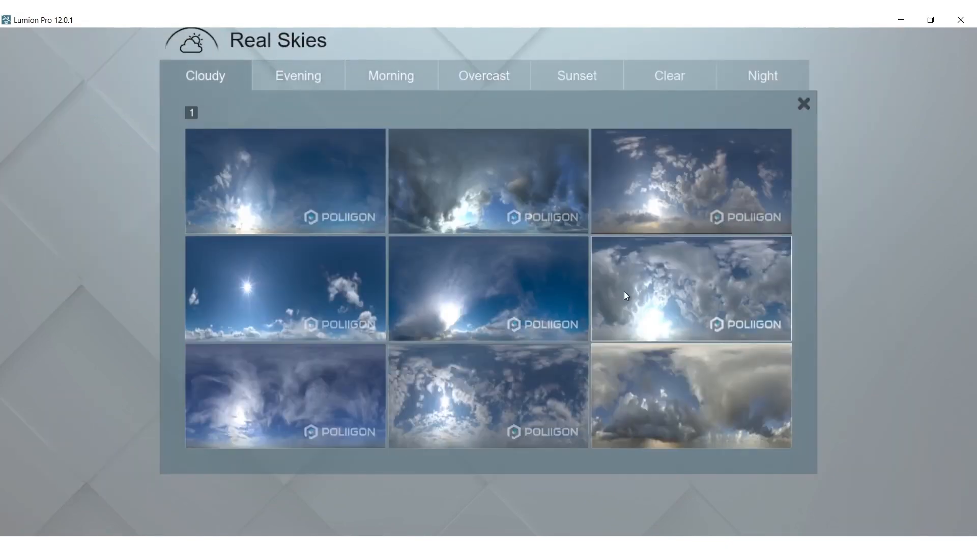
pyautogui.click(623, 291)
pyautogui.moveTo(169, 235); pyautogui.dragTo(44, 236)
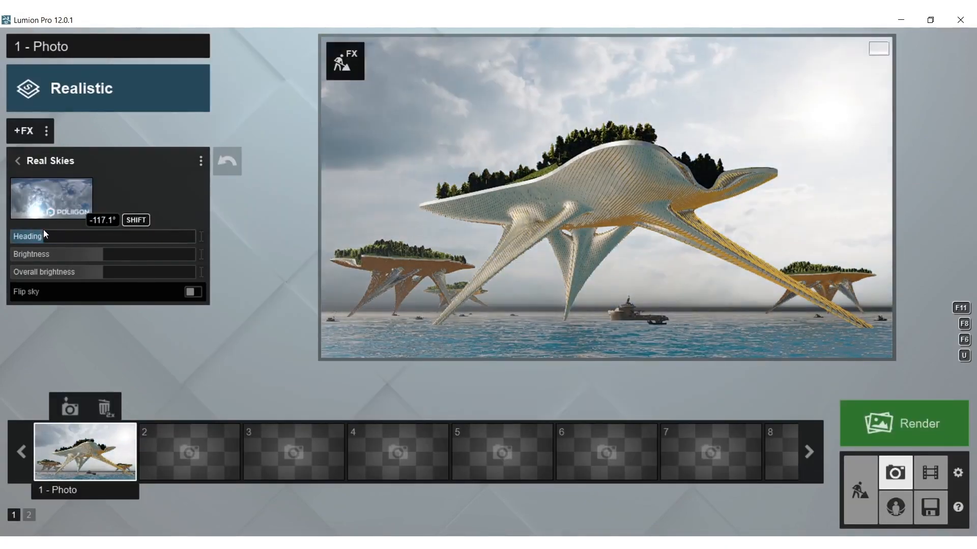
pyautogui.click(192, 293)
pyautogui.moveTo(54, 236); pyautogui.dragTo(193, 229)
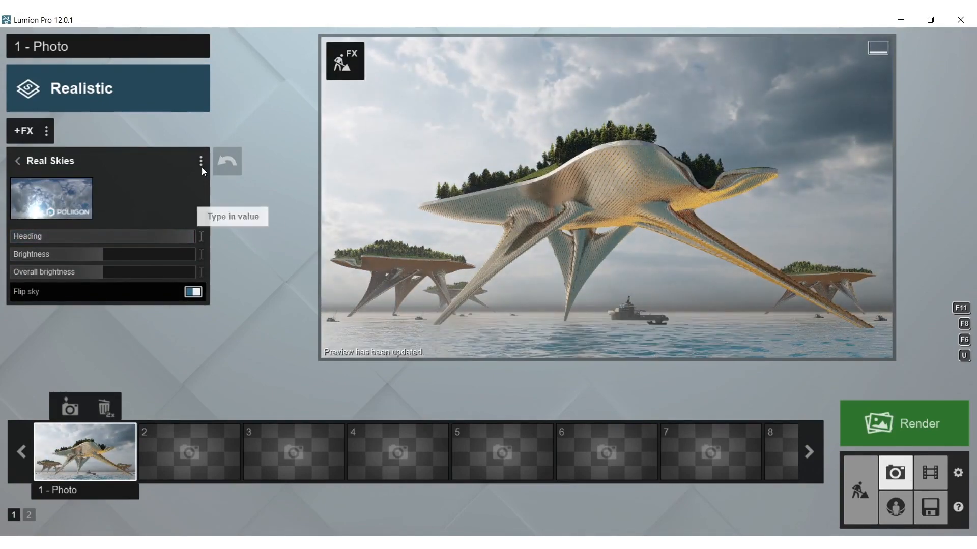
# Increase the Fog effect's density, brightness and color brightness, and fine-tune the fog falloff
pyautogui.click(23, 159)
pyautogui.click(41, 192)
pyautogui.moveTo(65, 188); pyautogui.dragTo(148, 187)
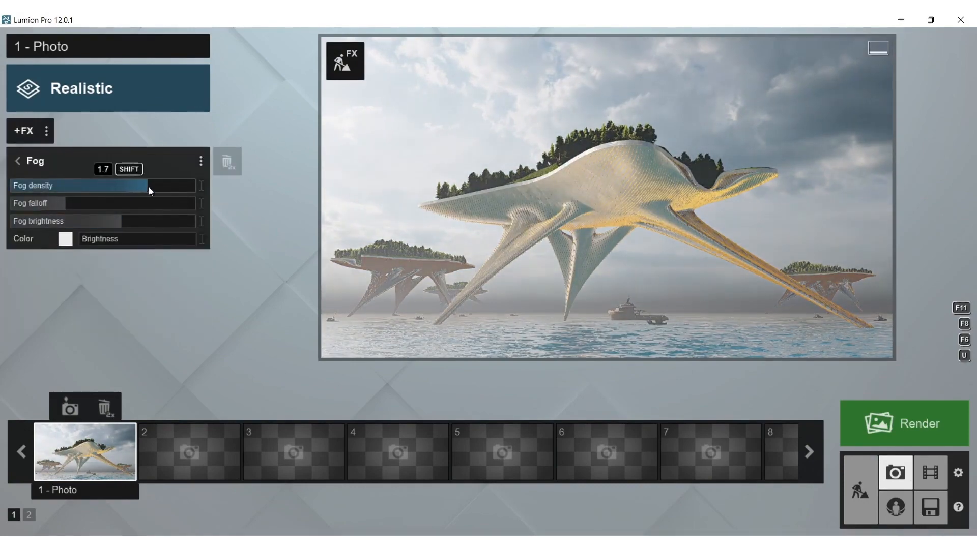
pyautogui.moveTo(104, 238); pyautogui.dragTo(126, 235)
pyautogui.moveTo(93, 205); pyautogui.dragTo(68, 204)
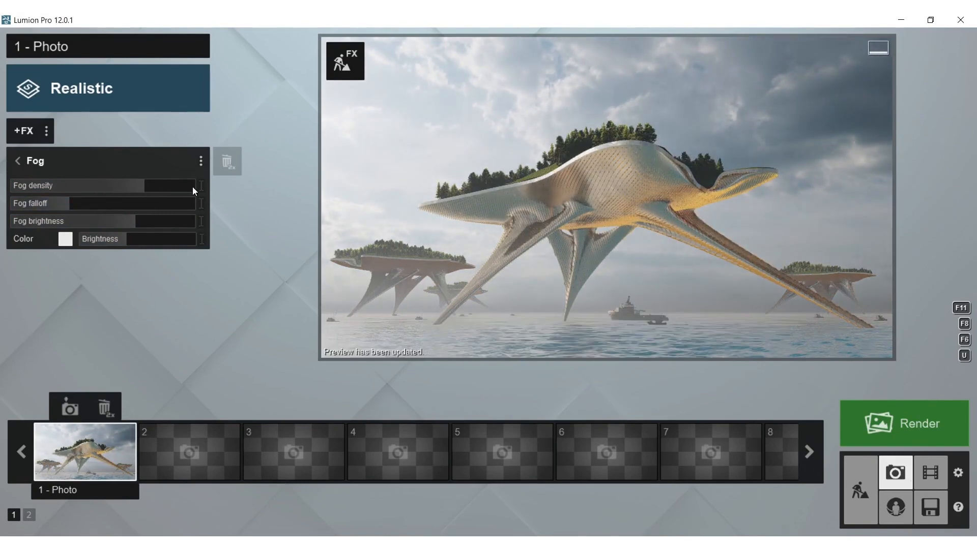
pyautogui.moveTo(194, 191); pyautogui.dragTo(159, 188)
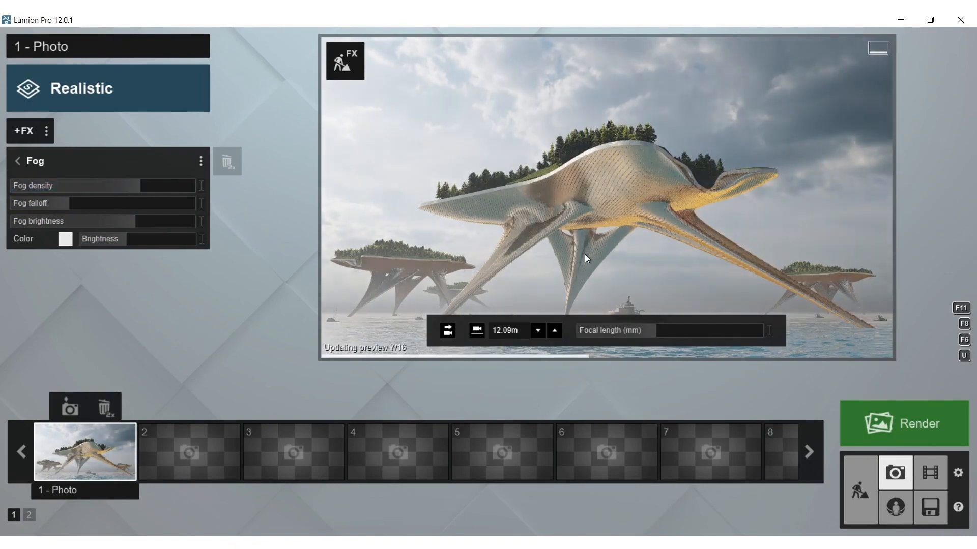
# Slightly lower the sun height in the Sun effect and update the preview
pyautogui.click(18, 161)
pyautogui.click(40, 224)
pyautogui.moveTo(118, 188)
pyautogui.mouseDown()
pyautogui.moveTo(158, 185)
pyautogui.moveTo(124, 187)
pyautogui.mouseUp()
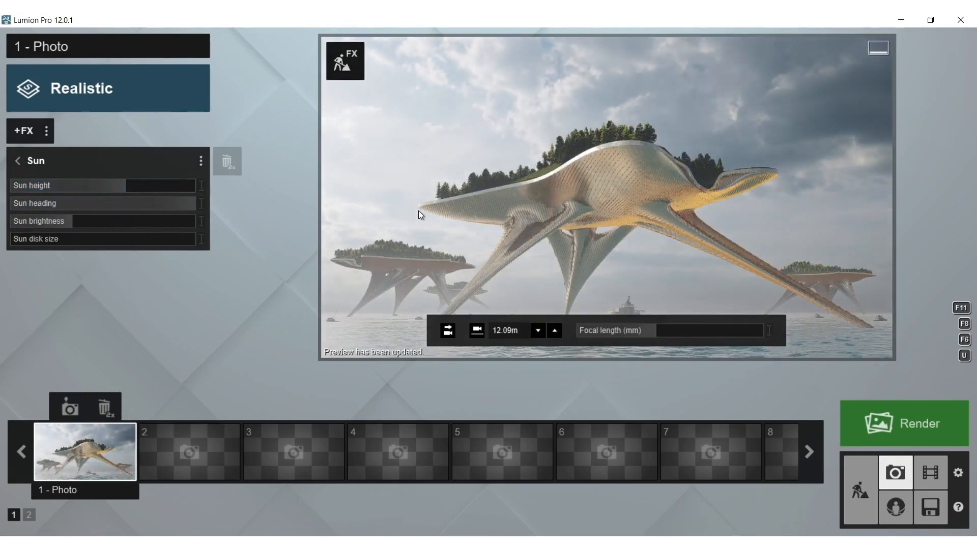
# Lower the photo 1 camera to 6.02 m, tilt it to reframe the structures, and store the view
pyautogui.moveTo(524, 223); pyautogui.dragTo(520, 247, button='right')
pyautogui.moveTo(519, 246); pyautogui.dragTo(531, 546, button='middle')
pyautogui.moveTo(524, 275); pyautogui.dragTo(524, 261, button='right')
pyautogui.click(569, 241)
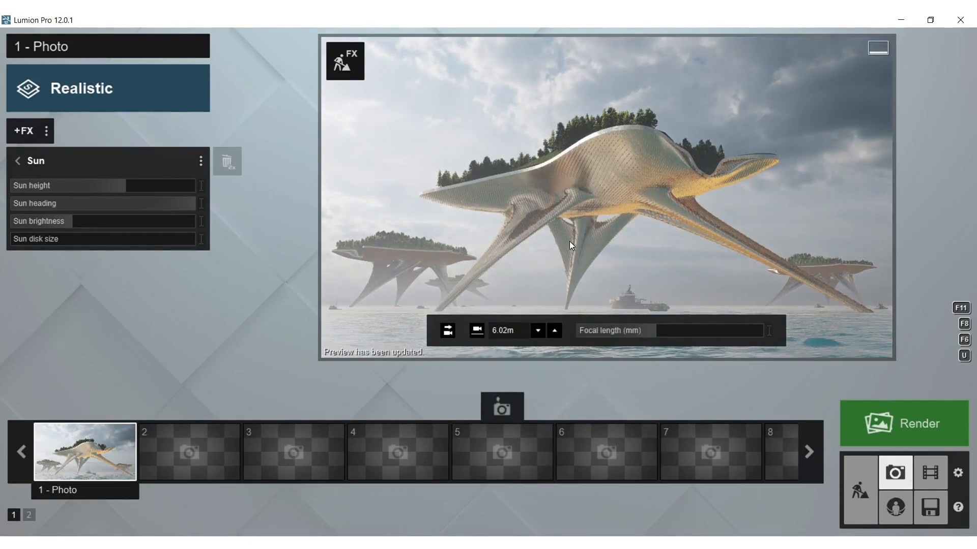
# In the build view with effects, place Duck 002 Idle on the water and choose Seagull 001 Flying for cluster placement
pyautogui.click(347, 70)
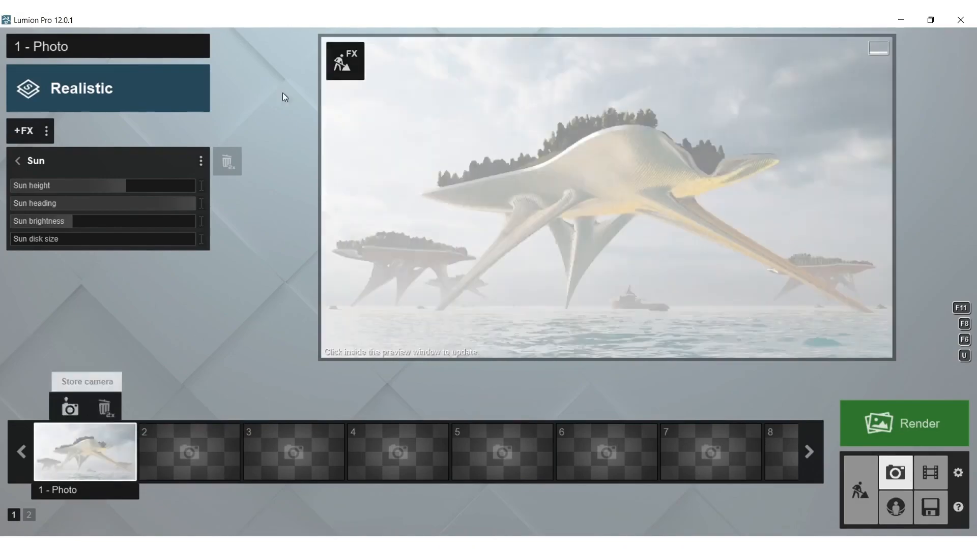
pyautogui.click(99, 473)
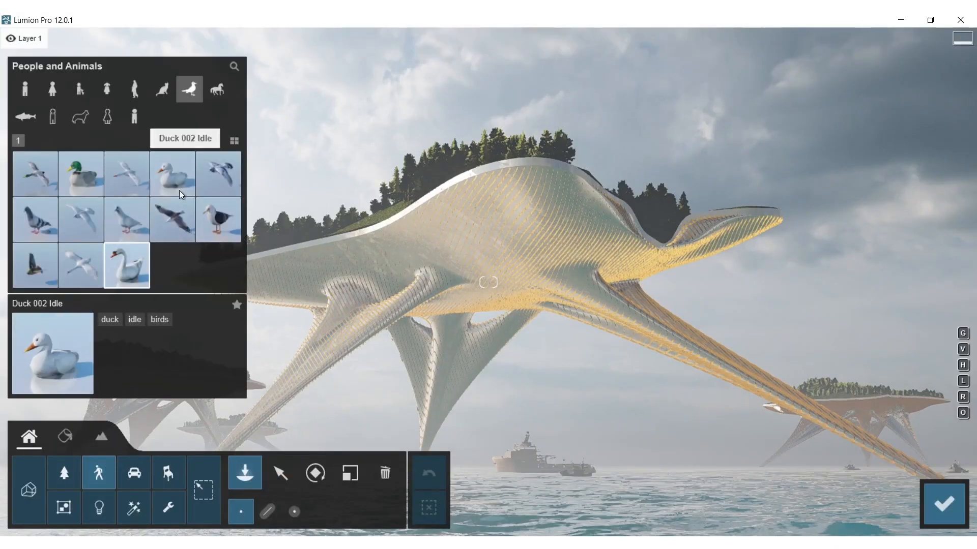
pyautogui.click(172, 174)
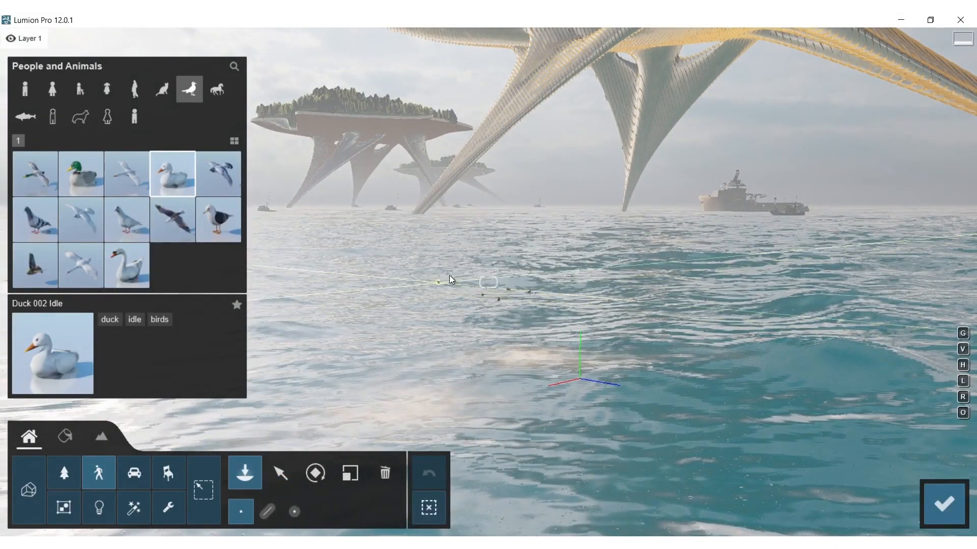
pyautogui.click(437, 282)
pyautogui.click(173, 219)
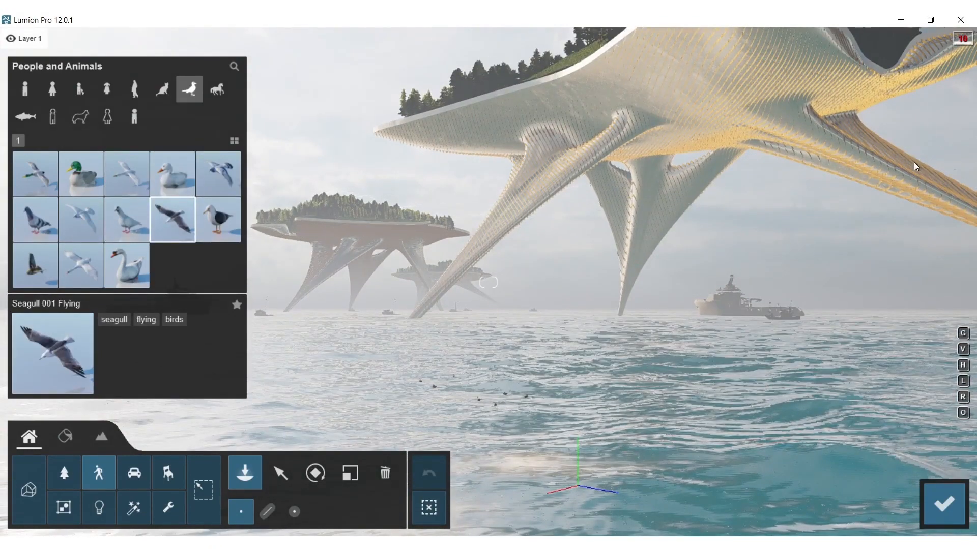
pyautogui.click(300, 517)
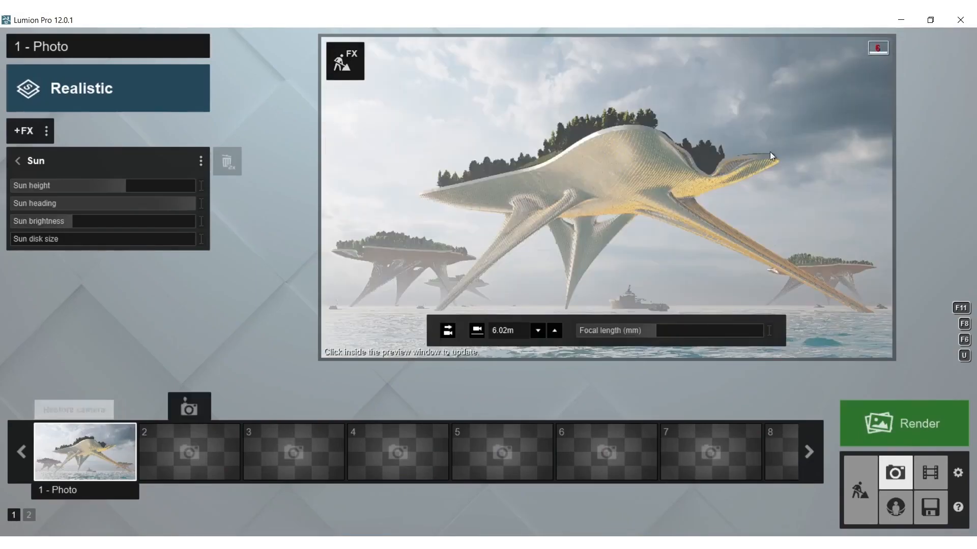
# In the build view, raise the Gloss of the main structure's AgedSilver material to the maximum and save the change
pyautogui.click(855, 478)
pyautogui.click(65, 436)
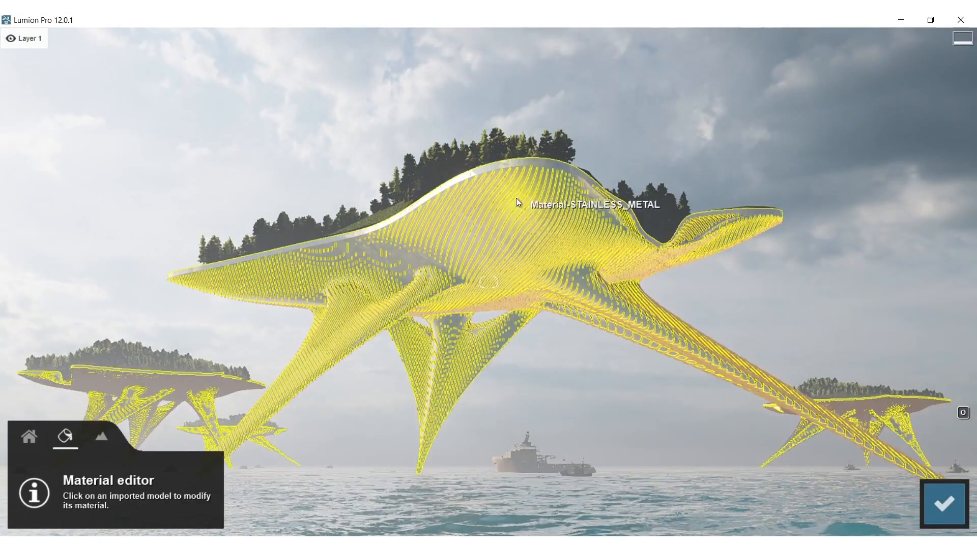
pyautogui.click(516, 198)
pyautogui.moveTo(105, 203); pyautogui.dragTo(155, 205)
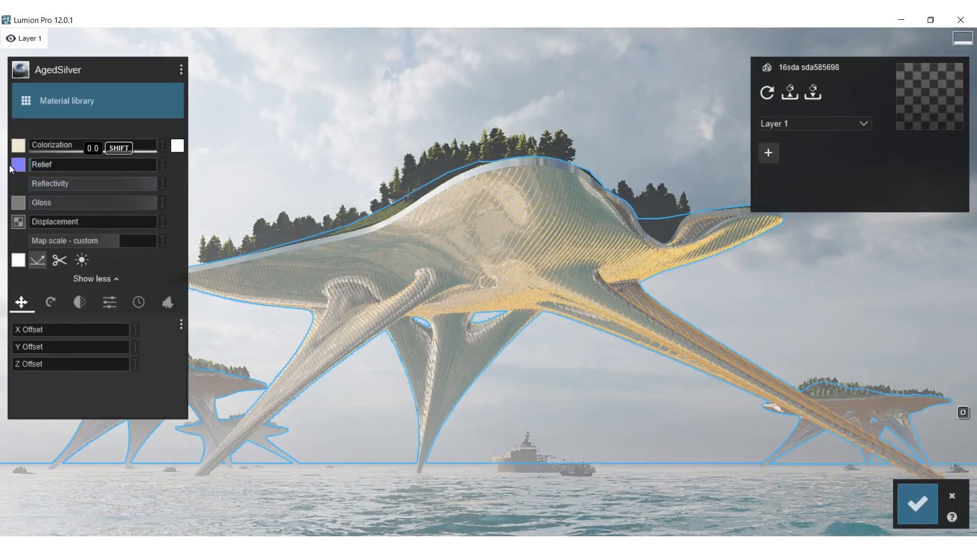
pyautogui.click(917, 503)
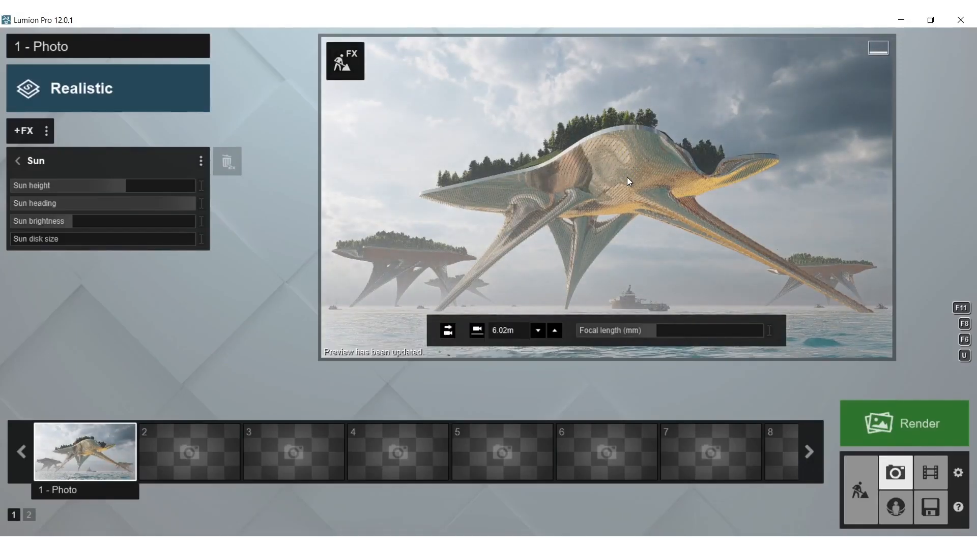
# Render photo 1 as a 1920 x 1080 image and save it under the name 136
pyautogui.click(898, 421)
pyautogui.click(377, 439)
pyautogui.doubleClick(470, 130)
pyautogui.click(222, 342)
pyautogui.write('136')
pyautogui.click(442, 392)
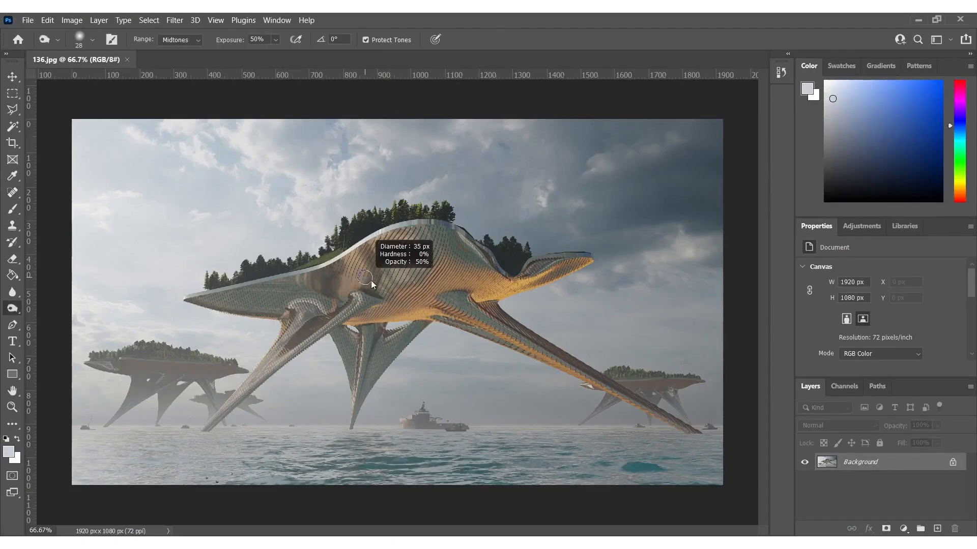
# In Photoshop, duplicate the background of 136.jpg and dodge the horizon haze and foreground water with a 511 px brush
pyautogui.keyDown('alt'); pyautogui.moveTo(371, 283); pyautogui.dragTo(418, 296, button='right'); pyautogui.keyUp('alt')
pyautogui.hotkey('ctrl', 'j')
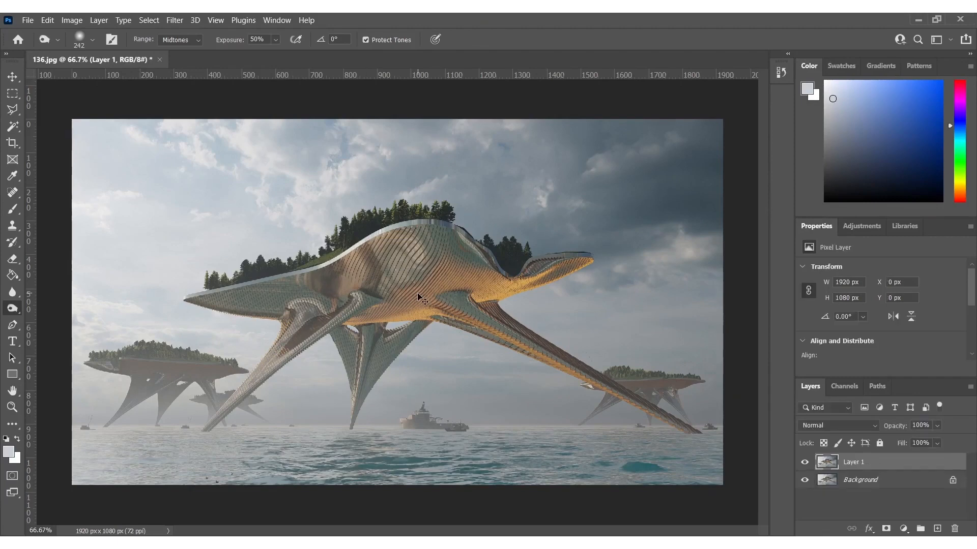
pyautogui.keyDown('alt'); pyautogui.moveTo(148, 356); pyautogui.dragTo(203, 351, button='right'); pyautogui.keyUp('alt')
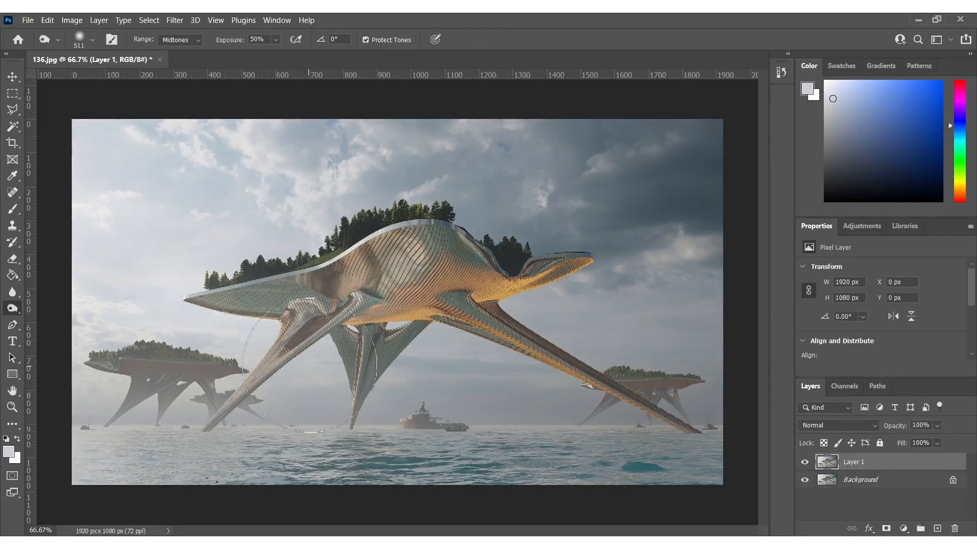
pyautogui.moveTo(640, 392)
pyautogui.mouseDown()
pyautogui.moveTo(708, 389)
pyautogui.moveTo(1, 400)
pyautogui.mouseUp()
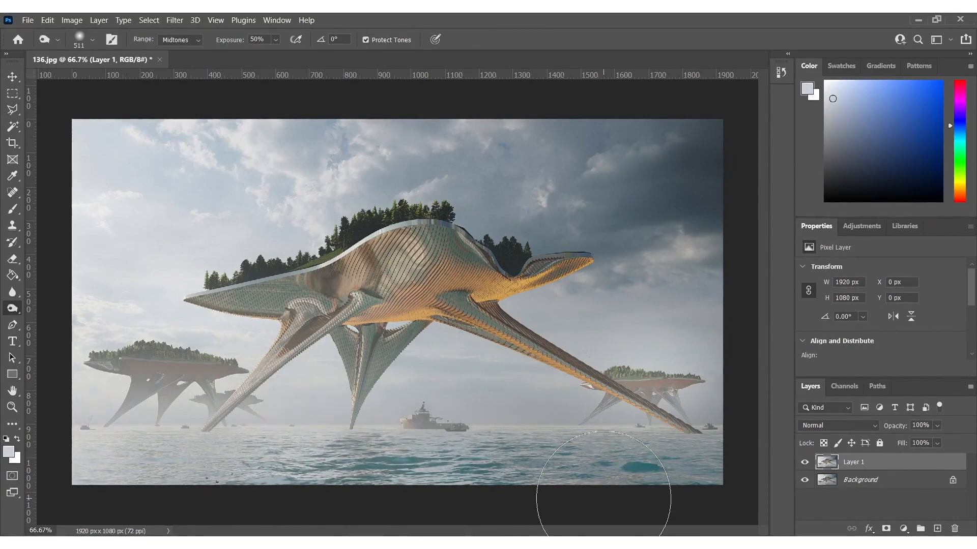
pyautogui.moveTo(595, 498); pyautogui.dragTo(662, 499)
# Dodge the trees and grass along the main structure's rim with a 110 px brush
pyautogui.keyDown('alt'); pyautogui.scroll(5, 374, 237); pyautogui.keyUp('alt')
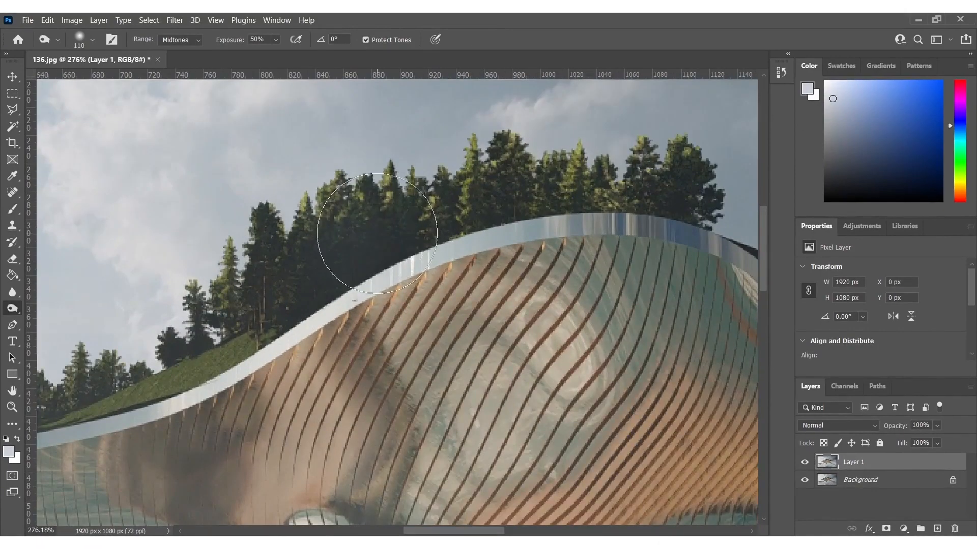
pyautogui.moveTo(366, 234); pyautogui.dragTo(526, 202)
pyautogui.moveTo(217, 371); pyautogui.dragTo(525, 310)
pyautogui.moveTo(257, 362); pyautogui.dragTo(392, 325)
pyautogui.moveTo(290, 372)
pyautogui.mouseDown()
pyautogui.moveTo(541, 324)
pyautogui.moveTo(679, 281)
pyautogui.mouseUp()
pyautogui.moveTo(443, 336); pyautogui.dragTo(640, 285)
# Dodge the main structure's underside and legs with a 318 px brush
pyautogui.keyDown('alt'); pyautogui.scroll(-3, 472, 338); pyautogui.keyUp('alt')
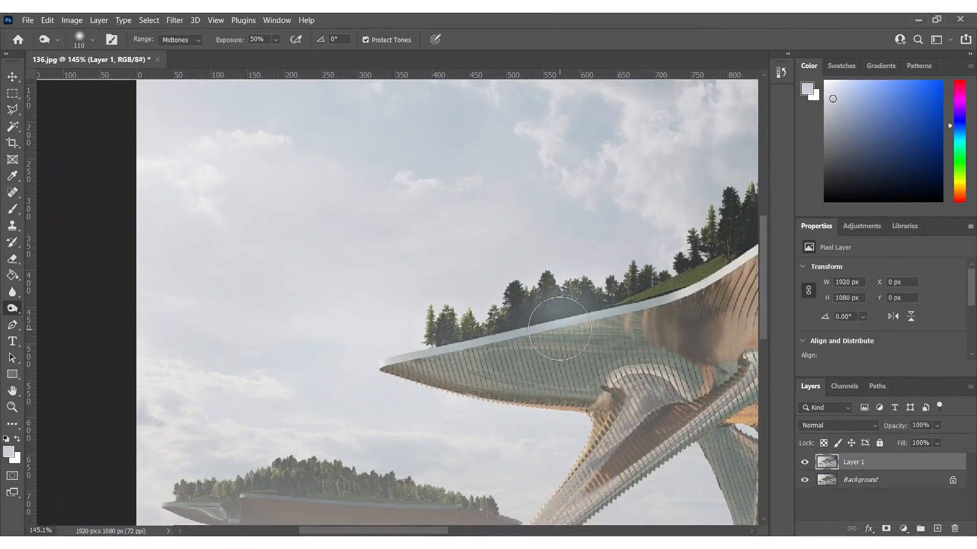
pyautogui.keyDown('alt'); pyautogui.scroll(-2, 528, 321); pyautogui.keyUp('alt')
pyautogui.moveTo(630, 400); pyautogui.dragTo(238, 315)
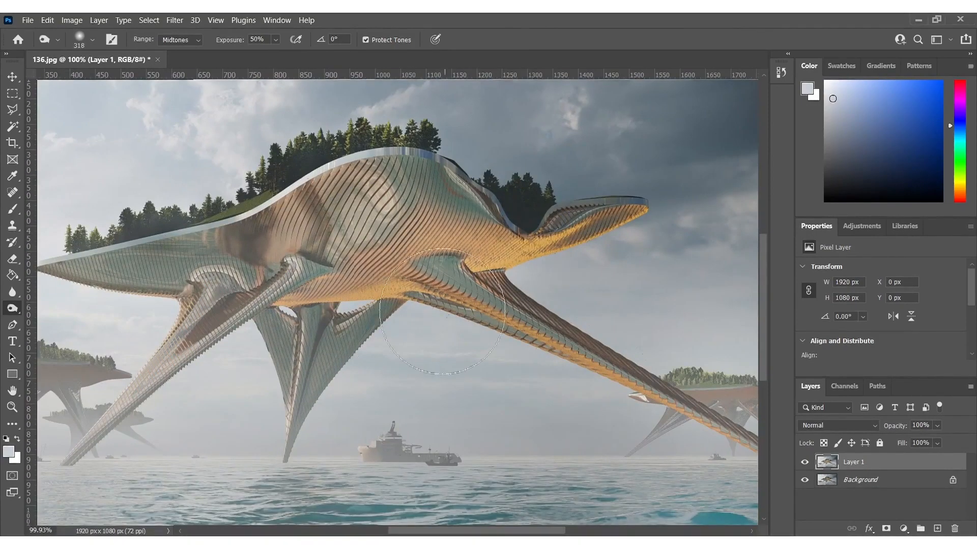
pyautogui.keyDown('alt'); pyautogui.scroll(-3, 399, 423); pyautogui.keyUp('alt')
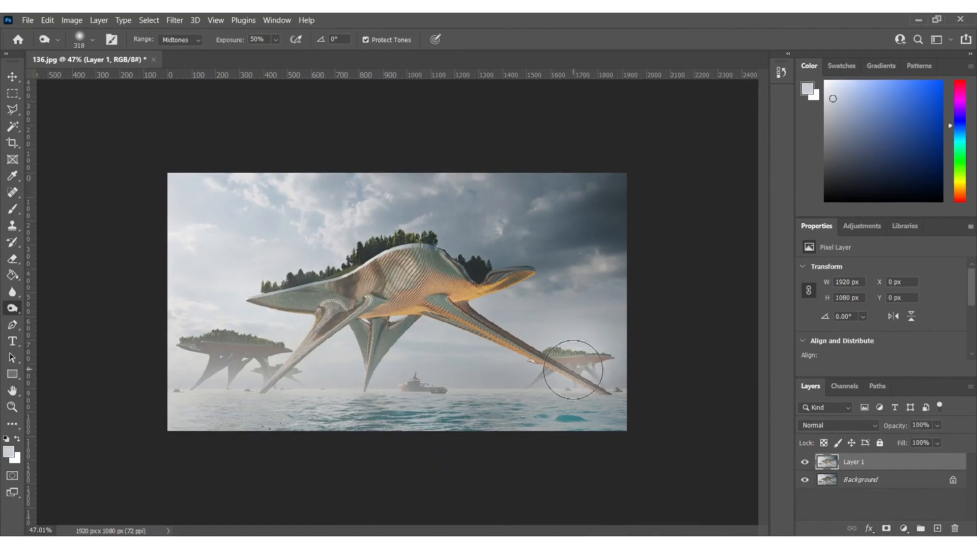
pyautogui.click(69, 17)
pyautogui.click(83, 69)
pyautogui.hotkey('ctrl', 'z')
# Apply Auto Contrast to a duplicate of Layer 1 and lower the copy's opacity to 32%
pyautogui.click(64, 21)
pyautogui.click(95, 79)
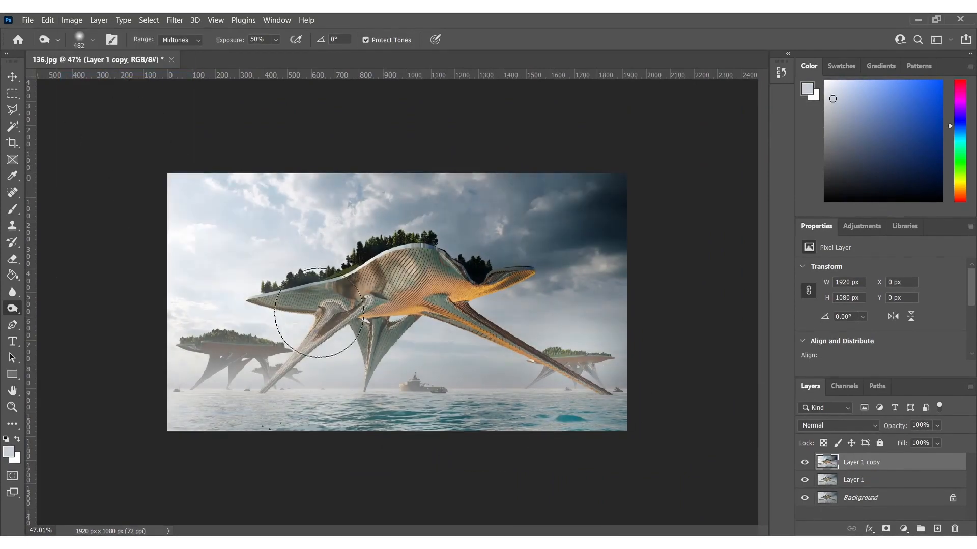
pyautogui.moveTo(910, 429); pyautogui.dragTo(875, 429)
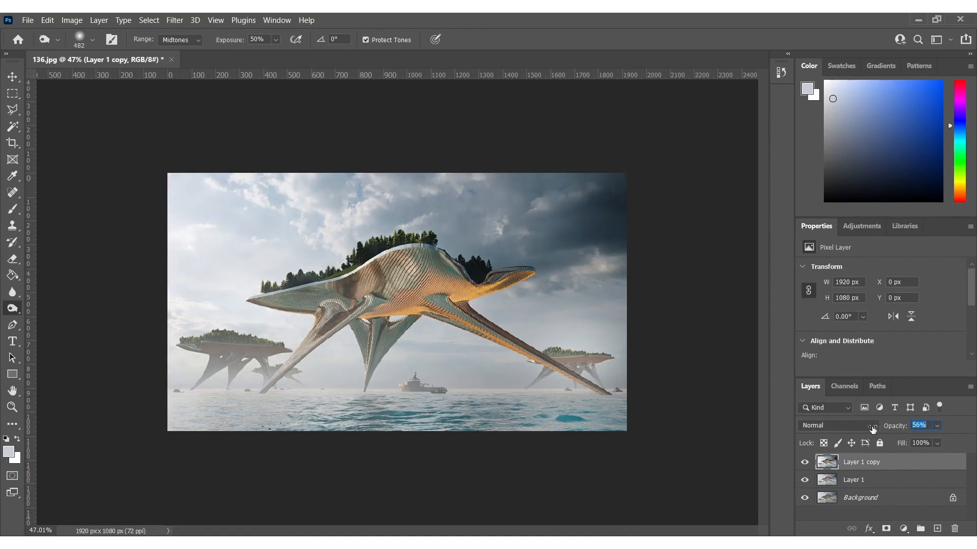
pyautogui.click(803, 463)
pyautogui.click(802, 463)
# Apply Auto Color to Layer 1, then make Layer 1 copy the active layer again
pyautogui.click(859, 479)
pyautogui.click(72, 19)
pyautogui.click(88, 90)
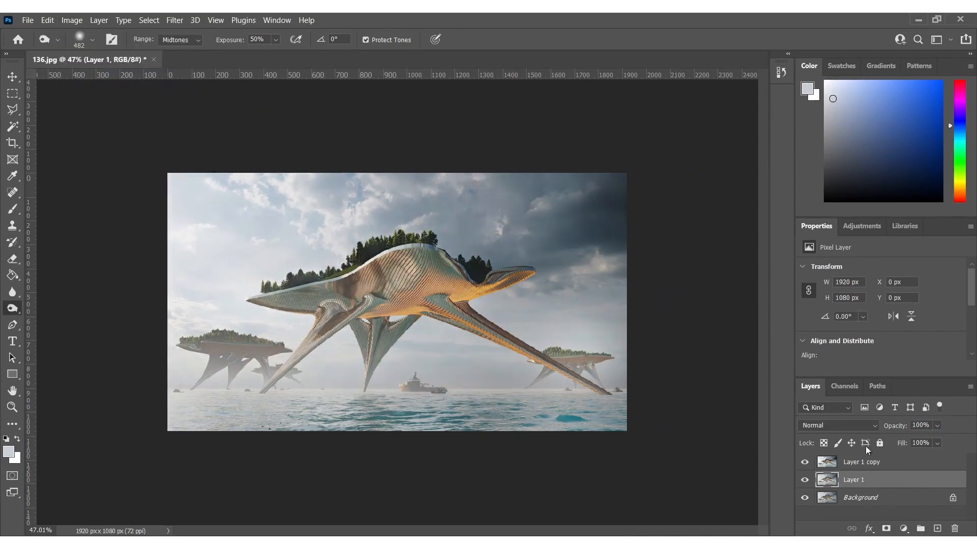
pyautogui.click(865, 462)
pyautogui.click(72, 20)
pyautogui.press('Escape')
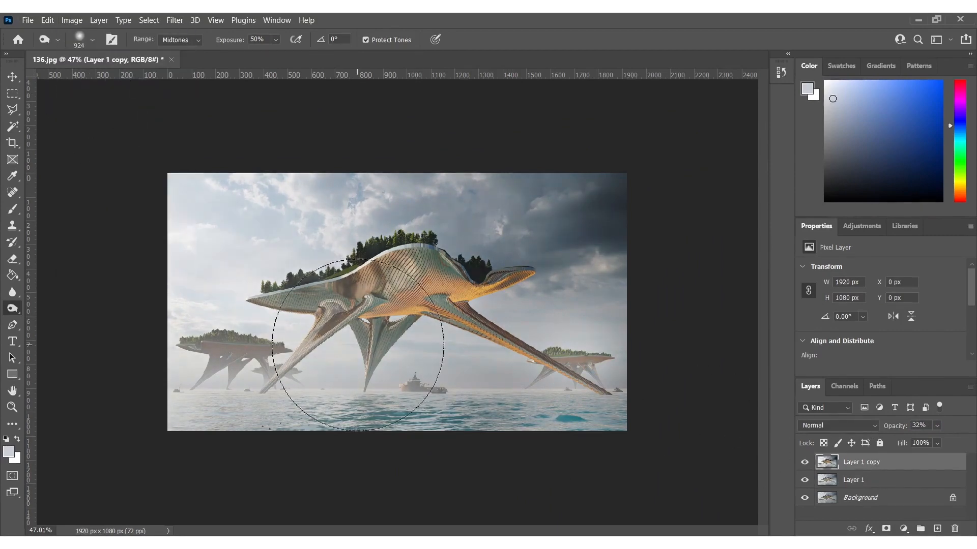
# Set up the Eraser with a 318 px brush on Layer 1 copy over the main structure
pyautogui.keyDown('alt'); pyautogui.scroll(5, 413, 288); pyautogui.keyUp('alt')
pyautogui.press('e')
pyautogui.keyDown('alt'); pyautogui.scroll(2, 367, 240); pyautogui.keyUp('alt')
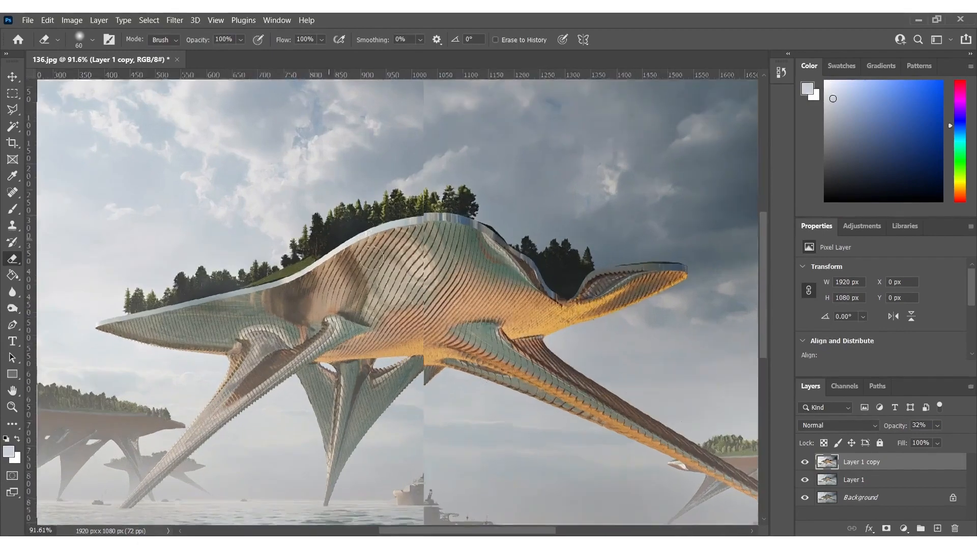
pyautogui.keyDown('alt'); pyautogui.scroll(4, 425, 260); pyautogui.keyUp('alt')
pyautogui.keyDown('alt'); pyautogui.scroll(-5, 478, 219); pyautogui.keyUp('alt')
pyautogui.keyDown('alt'); pyautogui.moveTo(431, 186); pyautogui.dragTo(481, 172, button='right'); pyautogui.keyUp('alt')
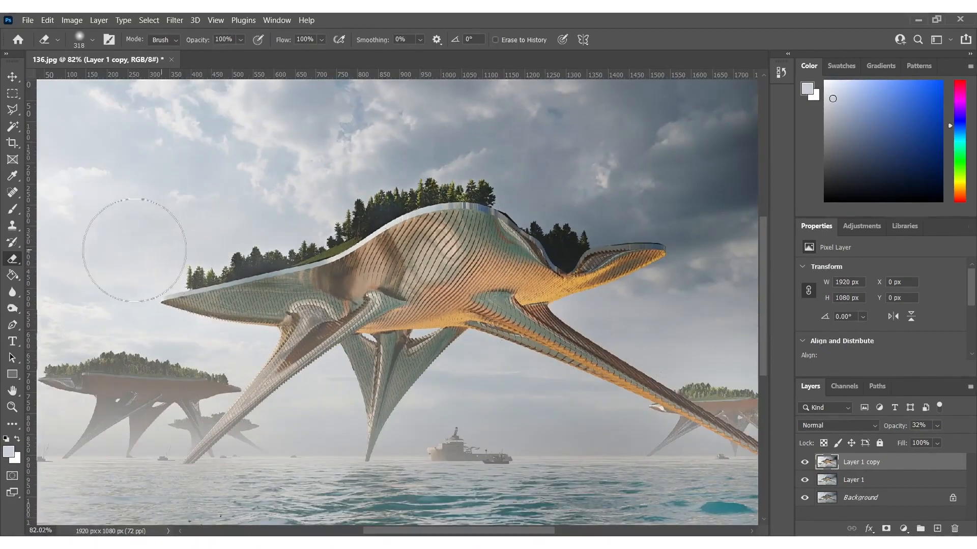
# On Layer 1, retouch the tones of the main structure's trees and grassy slope with a reduced Dodge brush
pyautogui.click(853, 480)
pyautogui.keyDown('alt'); pyautogui.scroll(-2, 356, 244); pyautogui.keyUp('alt')
pyautogui.press('o')
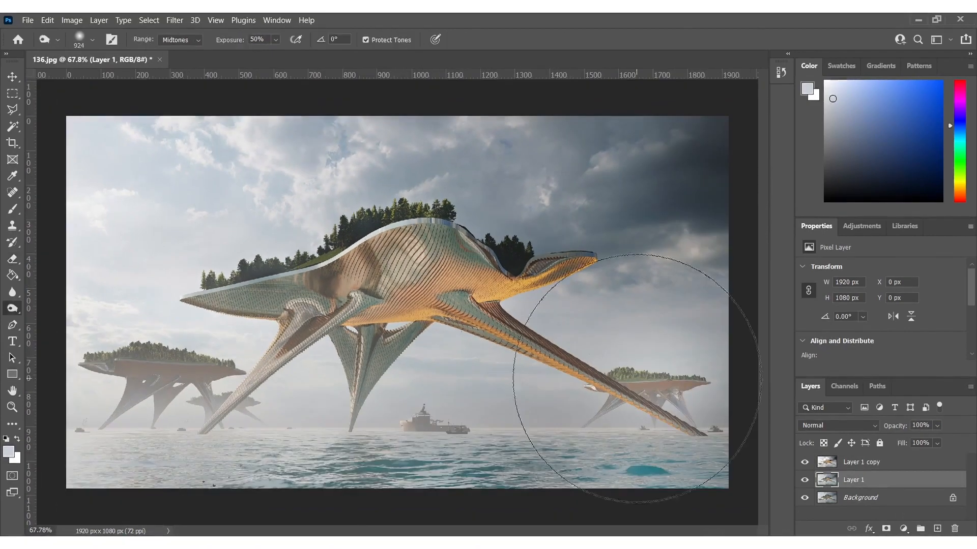
pyautogui.keyDown('alt'); pyautogui.scroll(4, 343, 224); pyautogui.keyUp('alt')
pyautogui.keyDown('alt'); pyautogui.scroll(3, 343, 222); pyautogui.keyUp('alt')
pyautogui.keyDown('alt'); pyautogui.moveTo(360, 243); pyautogui.dragTo(252, 243, button='right'); pyautogui.keyUp('alt')
pyautogui.keyDown('alt'); pyautogui.moveTo(510, 217); pyautogui.dragTo(439, 203, button='right'); pyautogui.keyUp('alt')
pyautogui.moveTo(440, 204)
pyautogui.keyDown('alt'); pyautogui.mouseDown()
pyautogui.moveTo(359, 274)
pyautogui.moveTo(305, 306)
pyautogui.moveTo(236, 326)
pyautogui.mouseUp(); pyautogui.keyUp('alt')
pyautogui.keyDown('alt'); pyautogui.moveTo(63, 355); pyautogui.dragTo(87, 361); pyautogui.keyUp('alt')
# Burn the foreground water along the lower edge of the image on Layer 1 with a 304 px brush
pyautogui.keyDown('alt'); pyautogui.scroll(-4, 498, 239); pyautogui.keyUp('alt')
pyautogui.keyDown('alt'); pyautogui.scroll(4, 690, 268); pyautogui.keyUp('alt')
pyautogui.keyDown('alt'); pyautogui.scroll(-2, 368, 313); pyautogui.keyUp('alt')
pyautogui.keyDown('alt'); pyautogui.moveTo(369, 308); pyautogui.dragTo(435, 307, button='right'); pyautogui.keyUp('alt')
pyautogui.keyDown('alt'); pyautogui.scroll(-2, 435, 307); pyautogui.keyUp('alt')
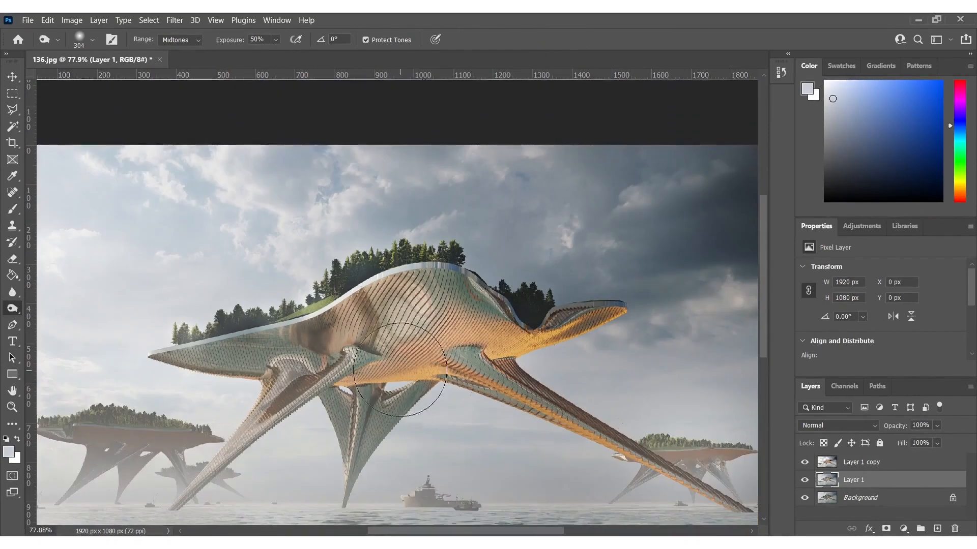
pyautogui.keyDown('alt'); pyautogui.scroll(-2, 356, 295); pyautogui.keyUp('alt')
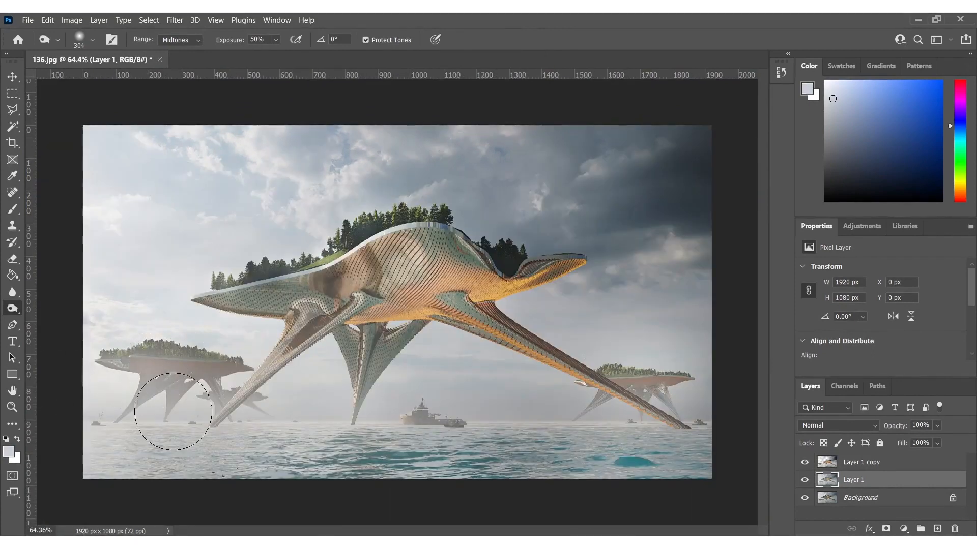
pyautogui.keyDown('alt'); pyautogui.scroll(-2, 399, 305); pyautogui.keyUp('alt')
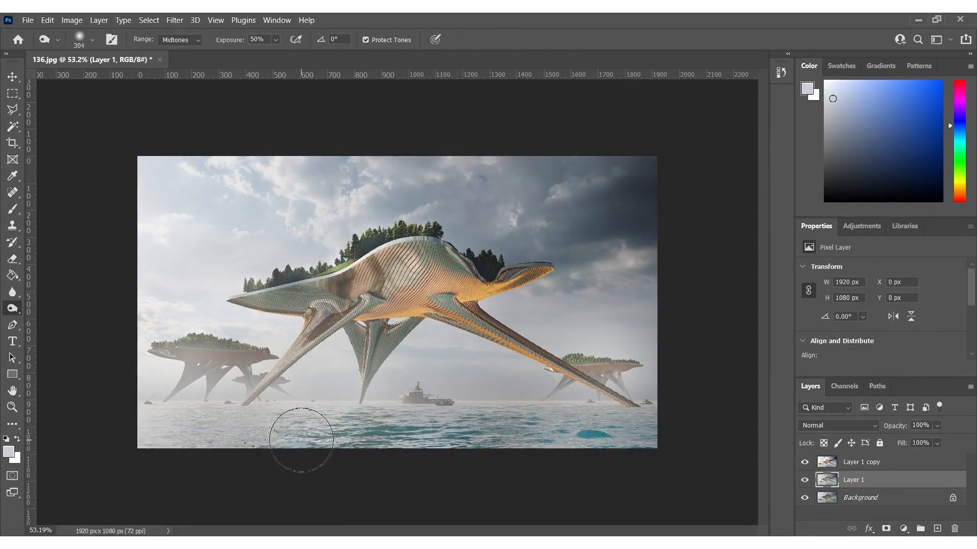
pyautogui.moveTo(142, 446)
pyautogui.keyDown('alt'); pyautogui.mouseDown()
pyautogui.moveTo(695, 447)
pyautogui.moveTo(56, 453)
pyautogui.moveTo(656, 447)
pyautogui.mouseUp(); pyautogui.keyUp('alt')
# Add a new layer above all others and paint a soft black vignette along the image's upper and lower edges with a 758 px brush
pyautogui.hotkey('ctrl', 'shift', 'n')
pyautogui.press('Return')
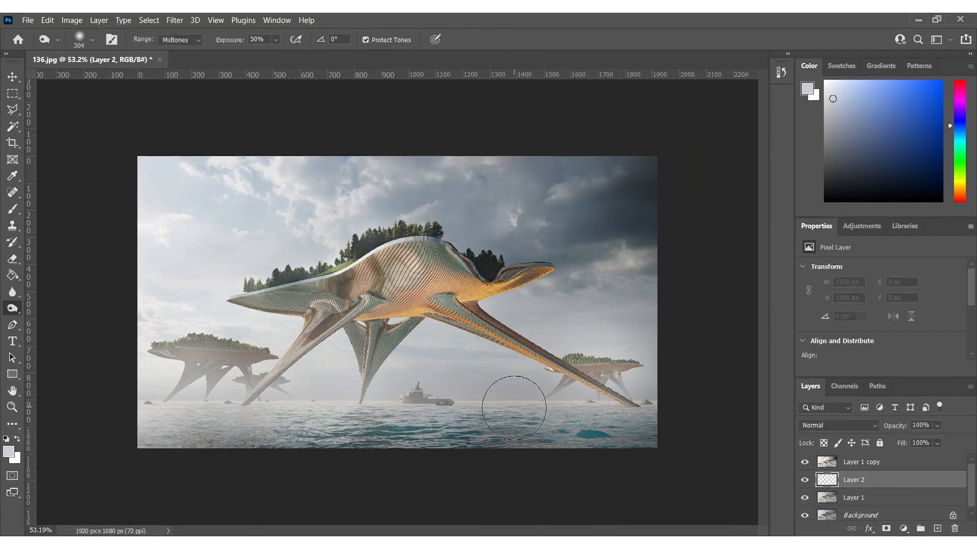
pyautogui.press('b')
pyautogui.keyDown('alt'); pyautogui.scroll(-2, 235, 202); pyautogui.keyUp('alt')
pyautogui.moveTo(854, 480); pyautogui.dragTo(854, 459)
pyautogui.press('d')
pyautogui.moveTo(116, 122); pyautogui.dragTo(753, 98)
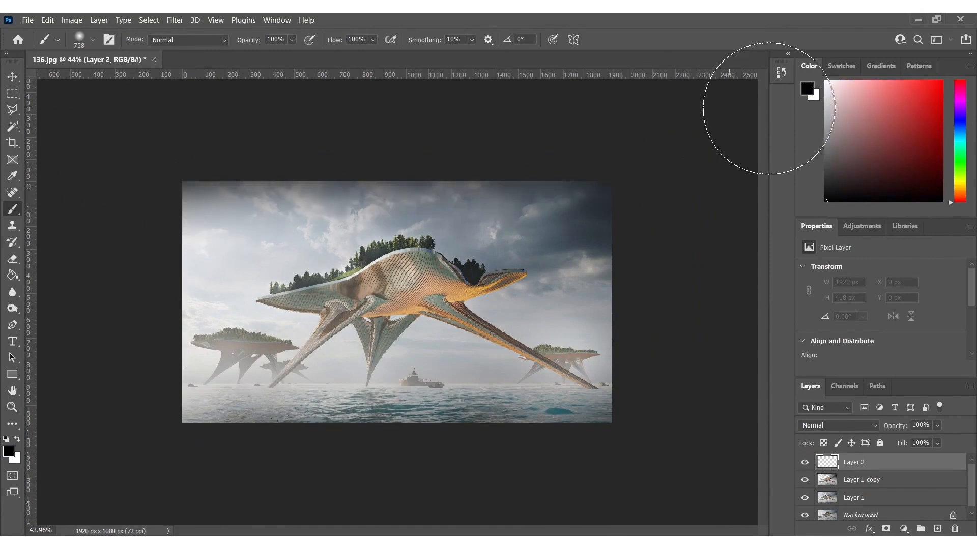
pyautogui.moveTo(694, 458); pyautogui.dragTo(1, 477)
# Stretch the painted vignette layer vertically past the image's upper and lower edges
pyautogui.hotkey('ctrl', 't')
pyautogui.moveTo(397, 423); pyautogui.dragTo(397, 448)
pyautogui.moveTo(397, 182); pyautogui.dragTo(397, 176)
pyautogui.press('Return')
# Reduce the vignette layer's opacity and flatten the image into a single background layer
pyautogui.moveTo(900, 427); pyautogui.dragTo(871, 423)
pyautogui.rightClick(852, 511)
pyautogui.click(871, 473)
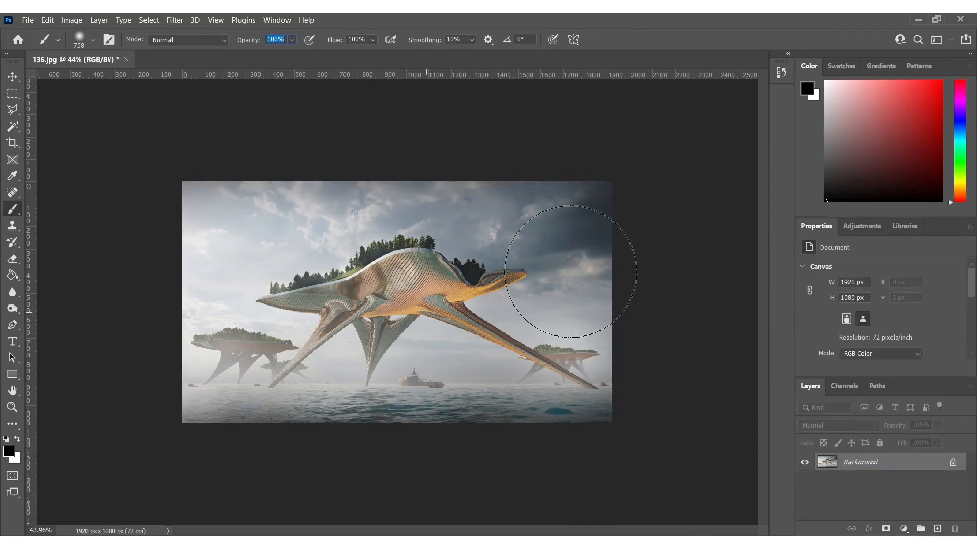